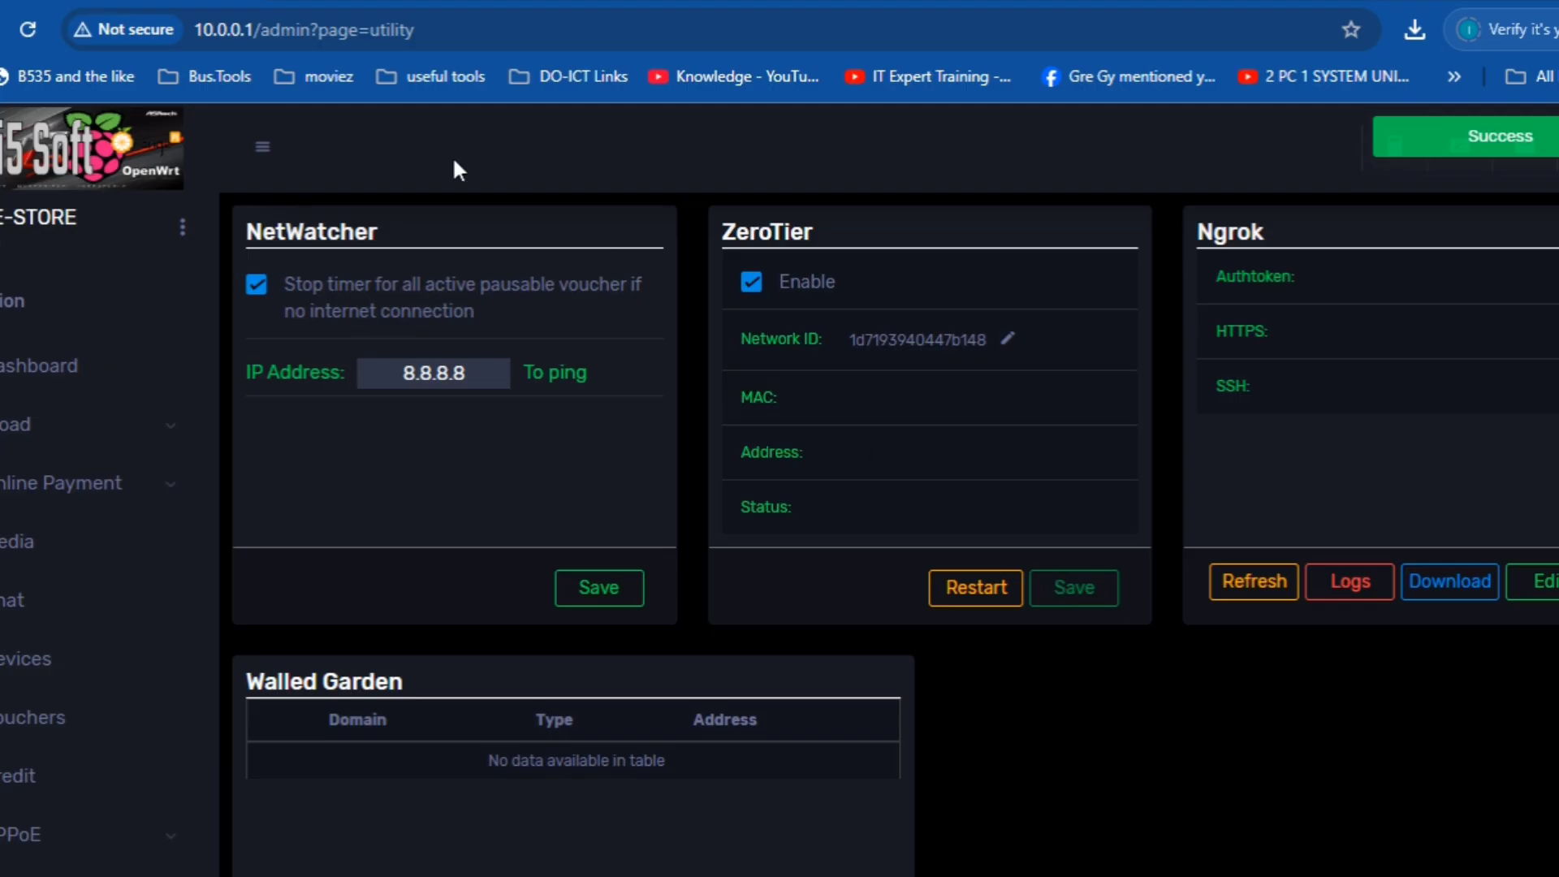
- Reload the utility page, select ZeroTier address 172.30.128.132, then load files.wifi5-soft.com
click(27, 26)
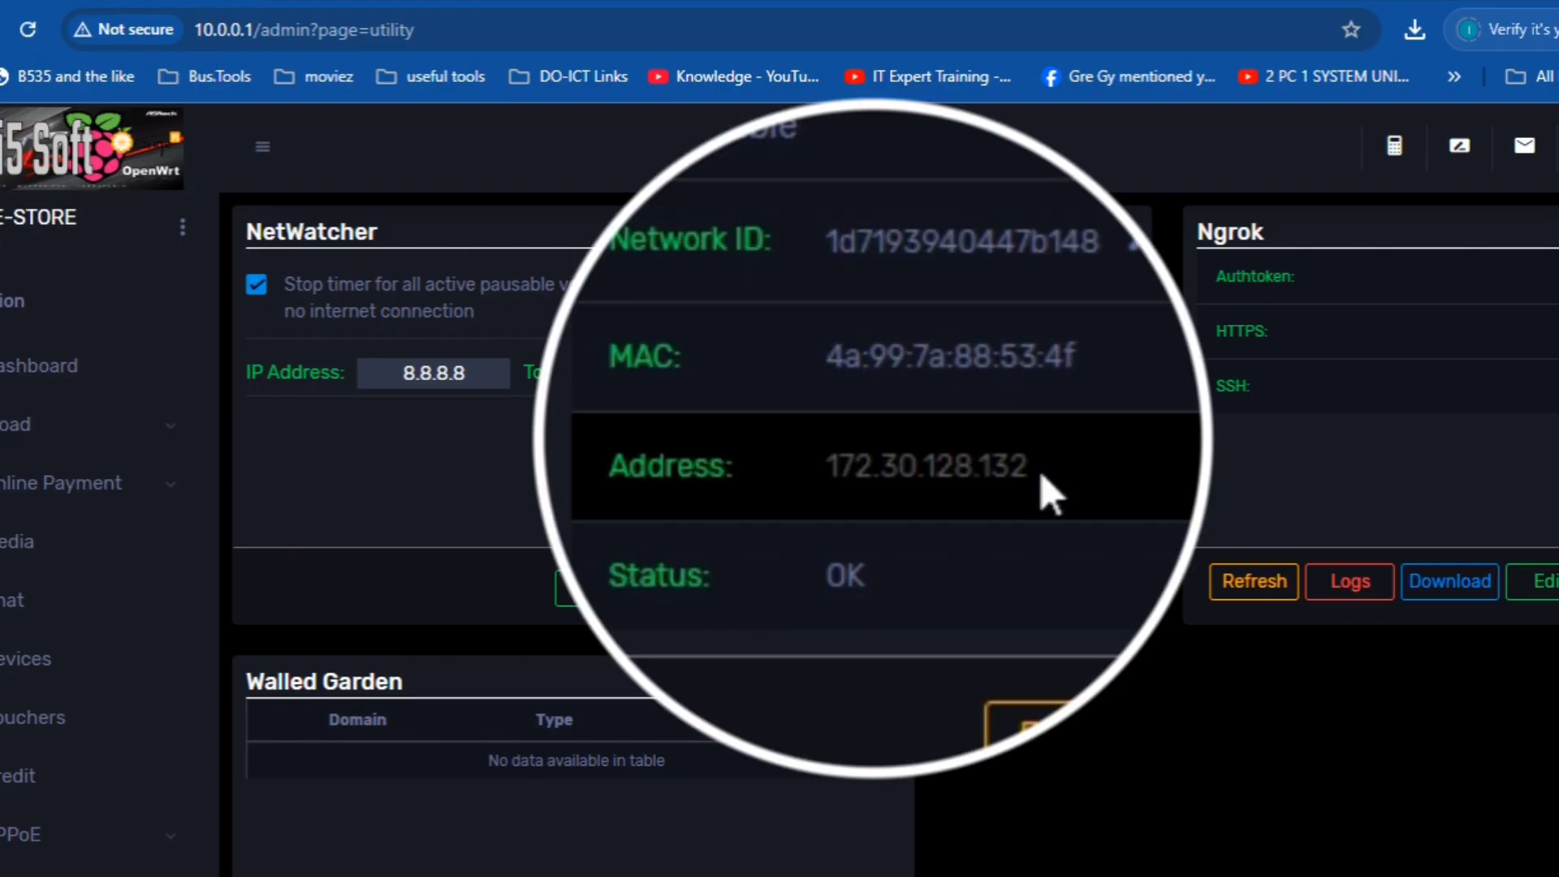
drag(955, 451, 835, 458)
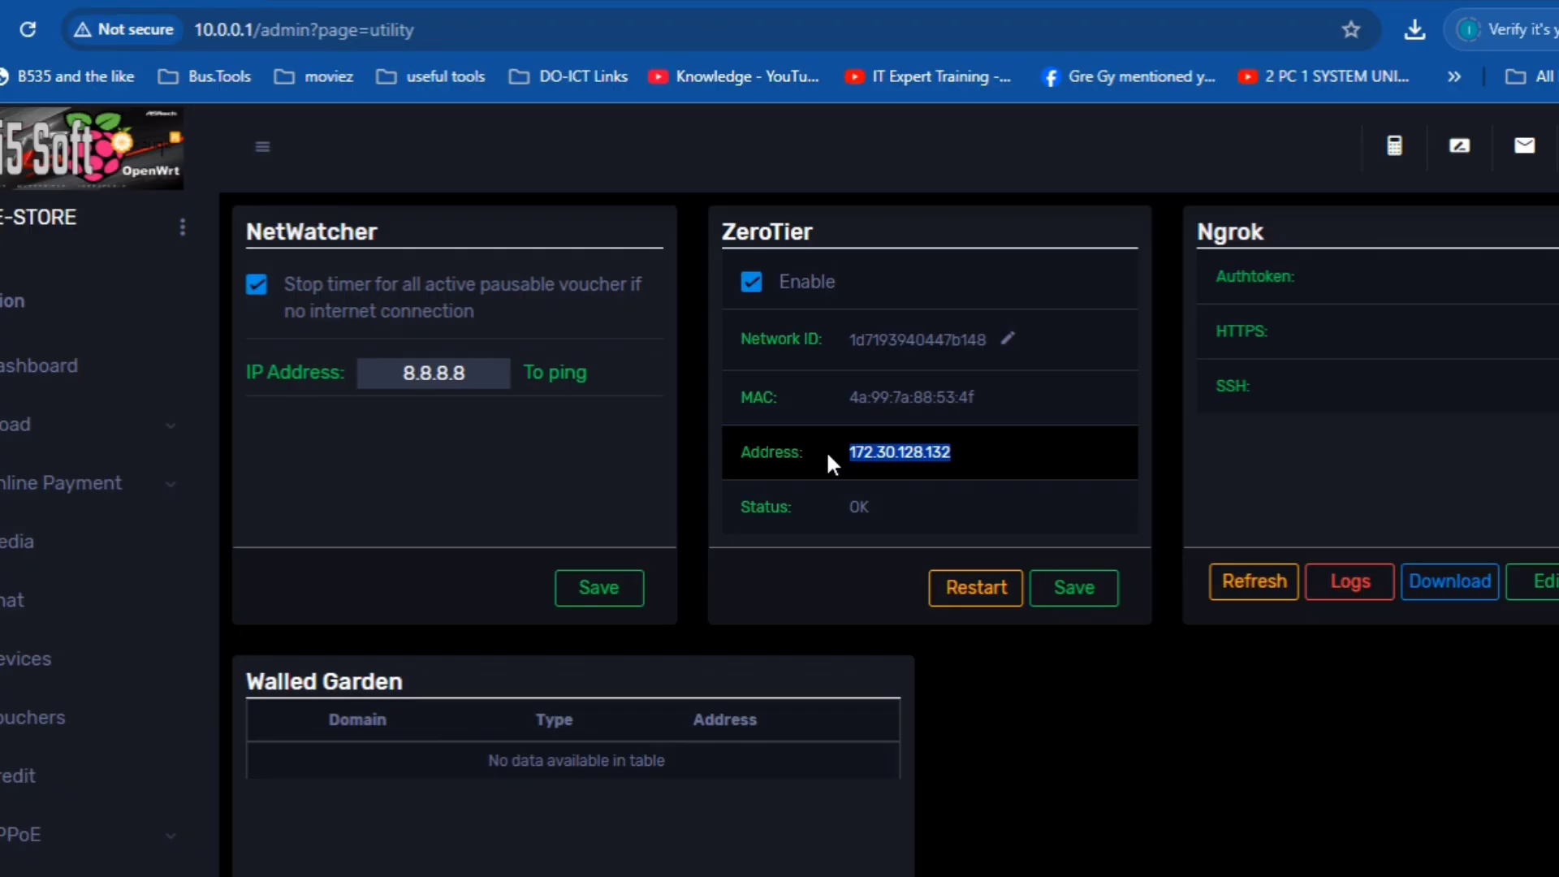
click(682, 47)
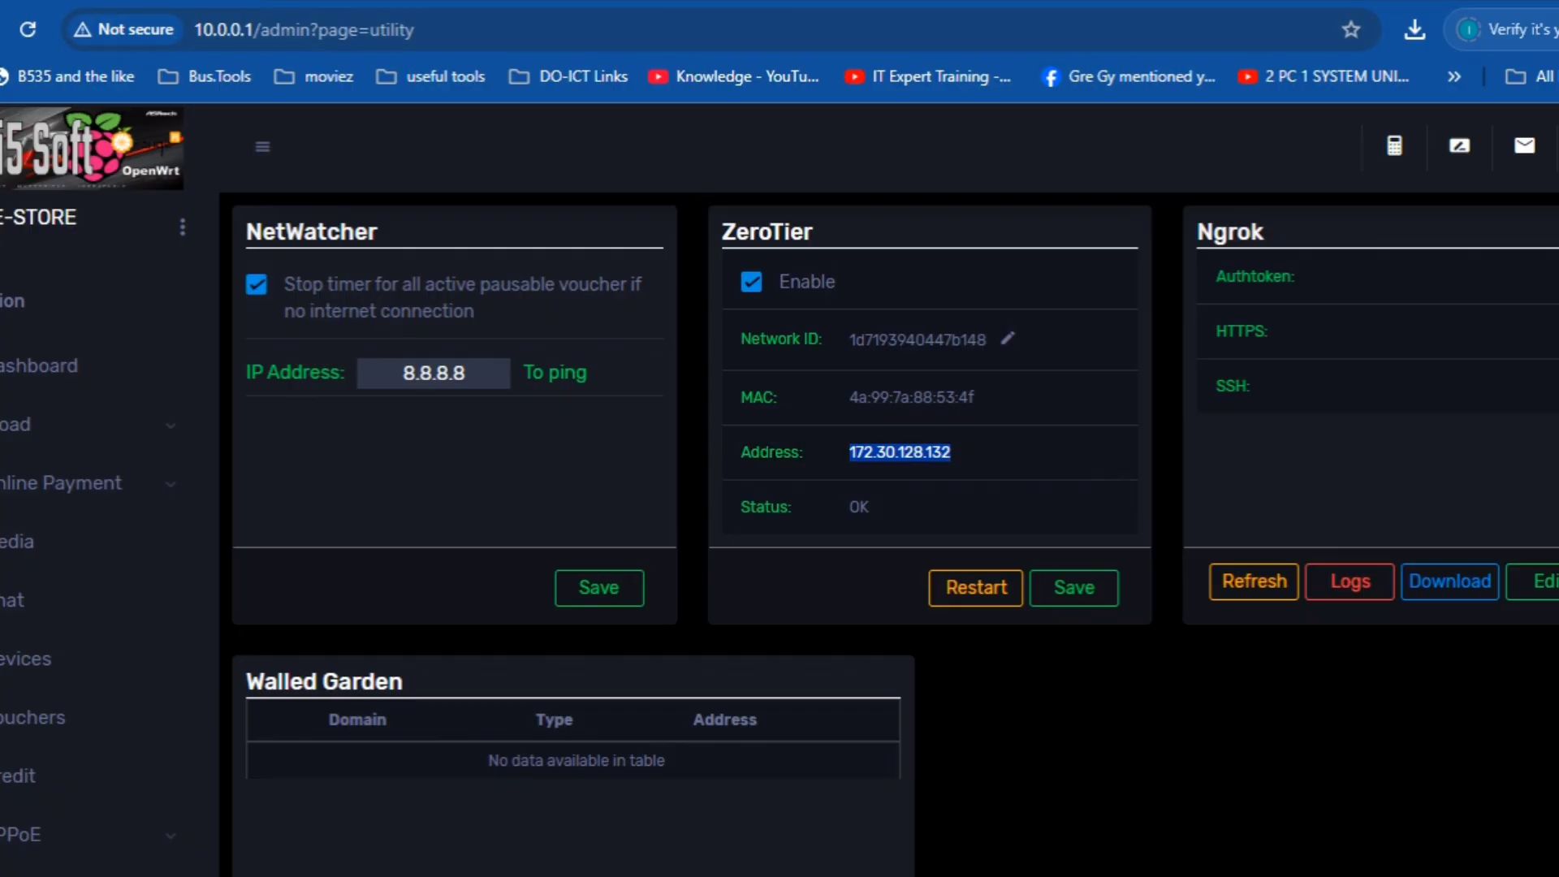
text(files.wifi5-soft.com)
key(Return)
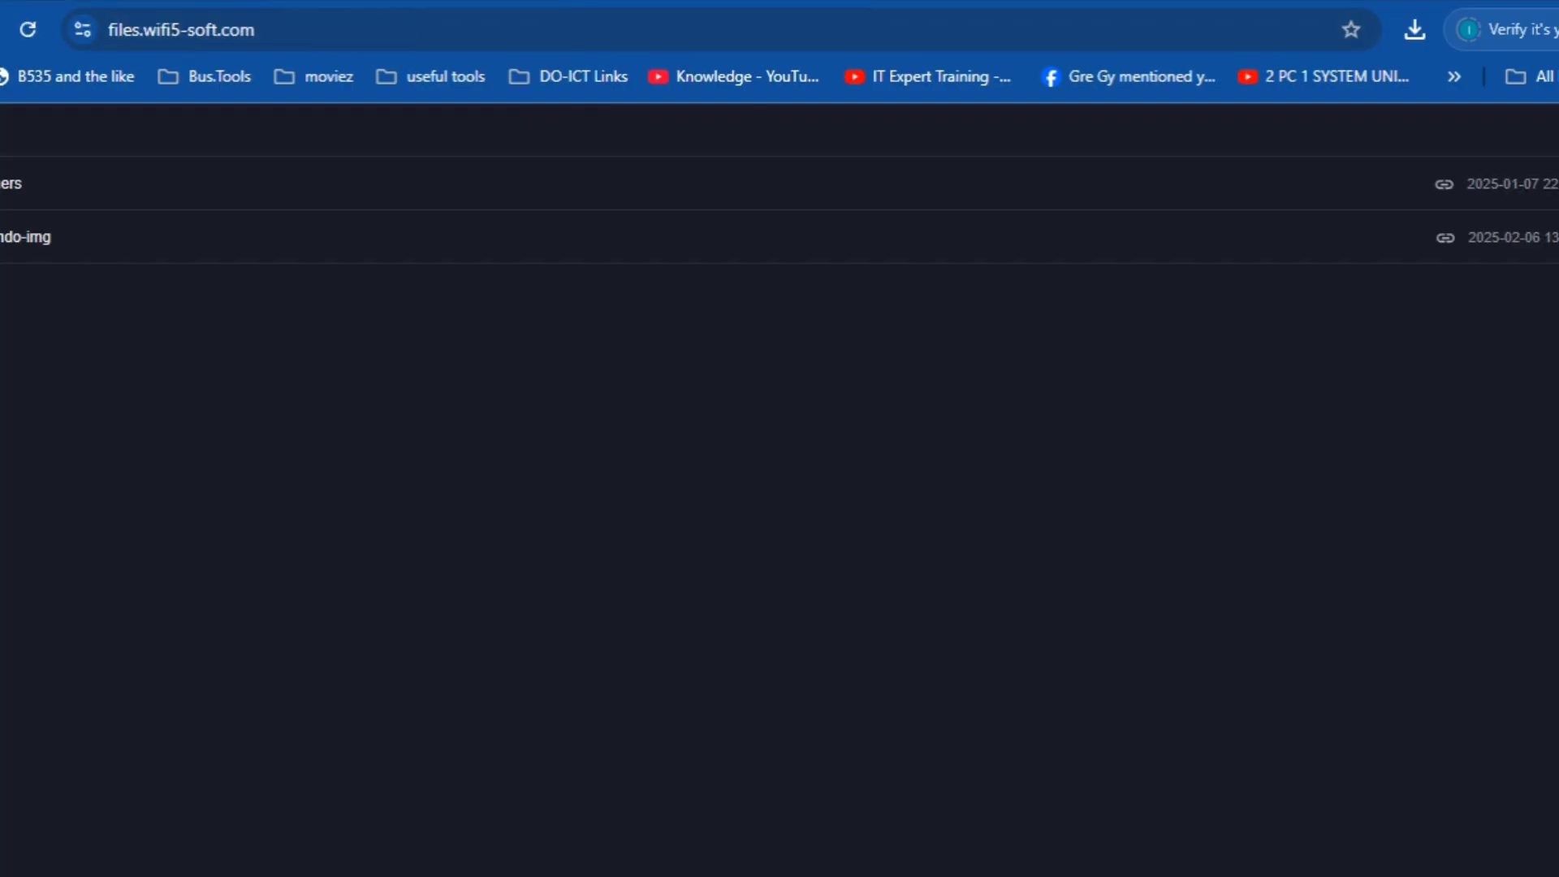
- Copy the ZeroTier address into a new tab, open 172.30.128.132/admin and bypass the security warning
key(ctrl+t)
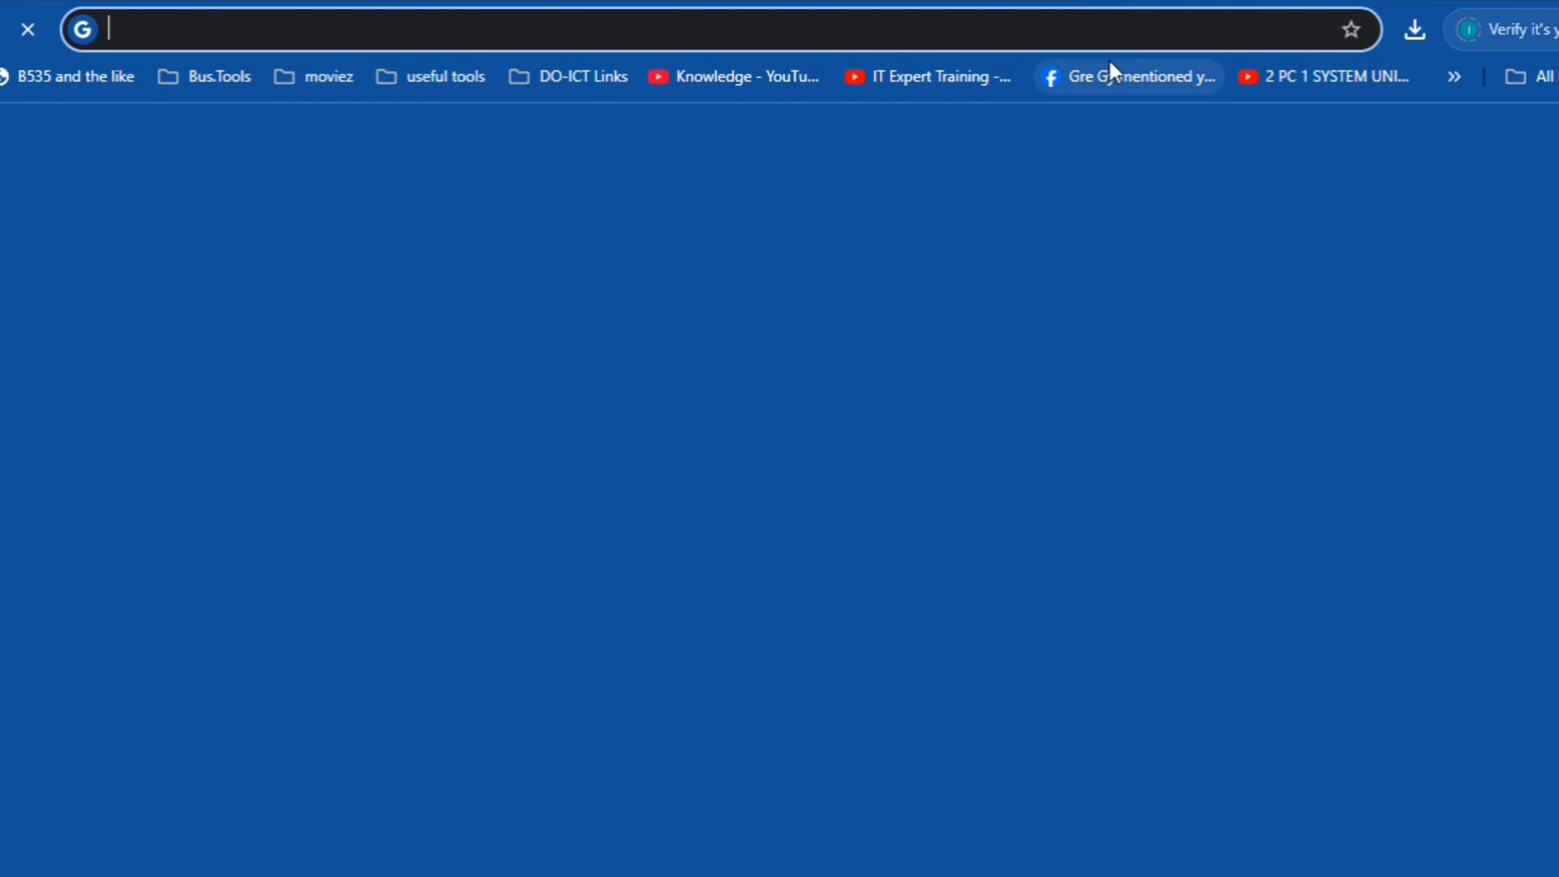
click(1094, 32)
key(ctrl+v)
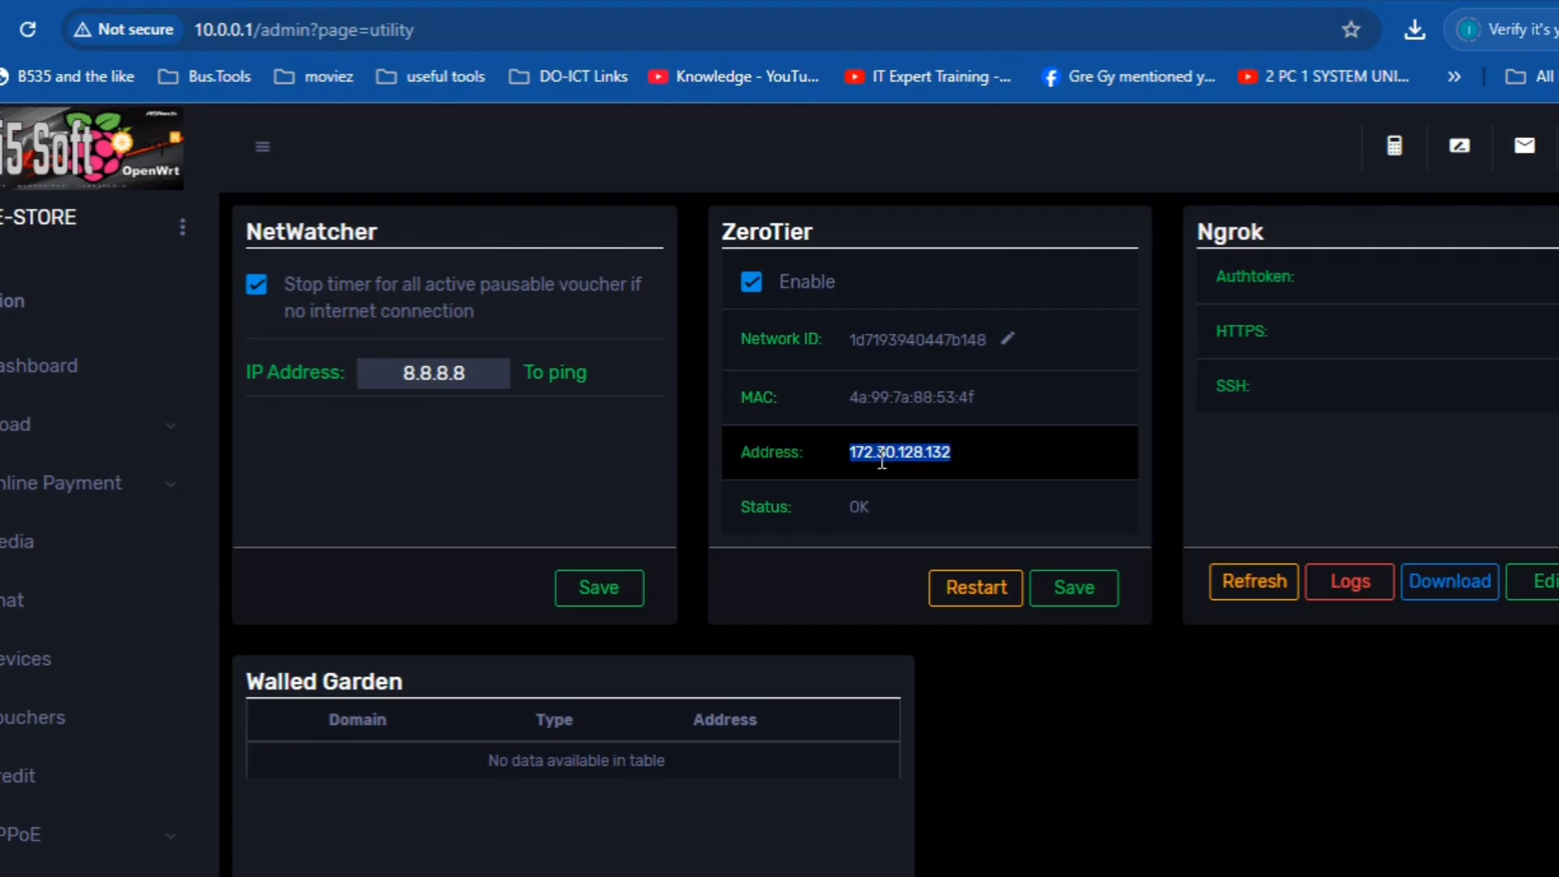
right_click(885, 452)
click(925, 485)
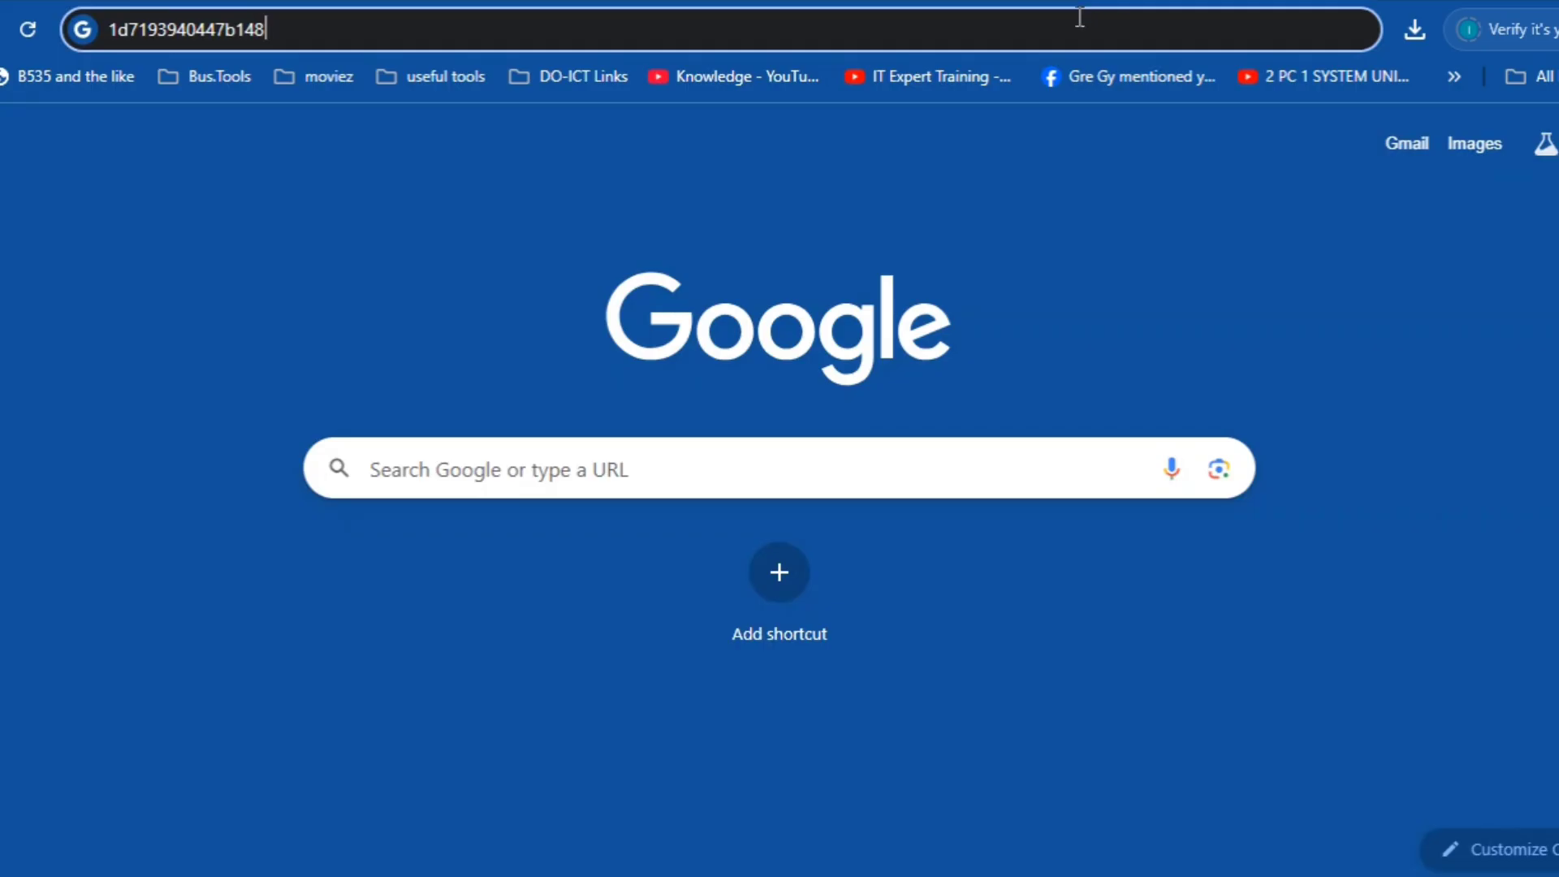
key(ctrl+a)
key(ctrl+v)
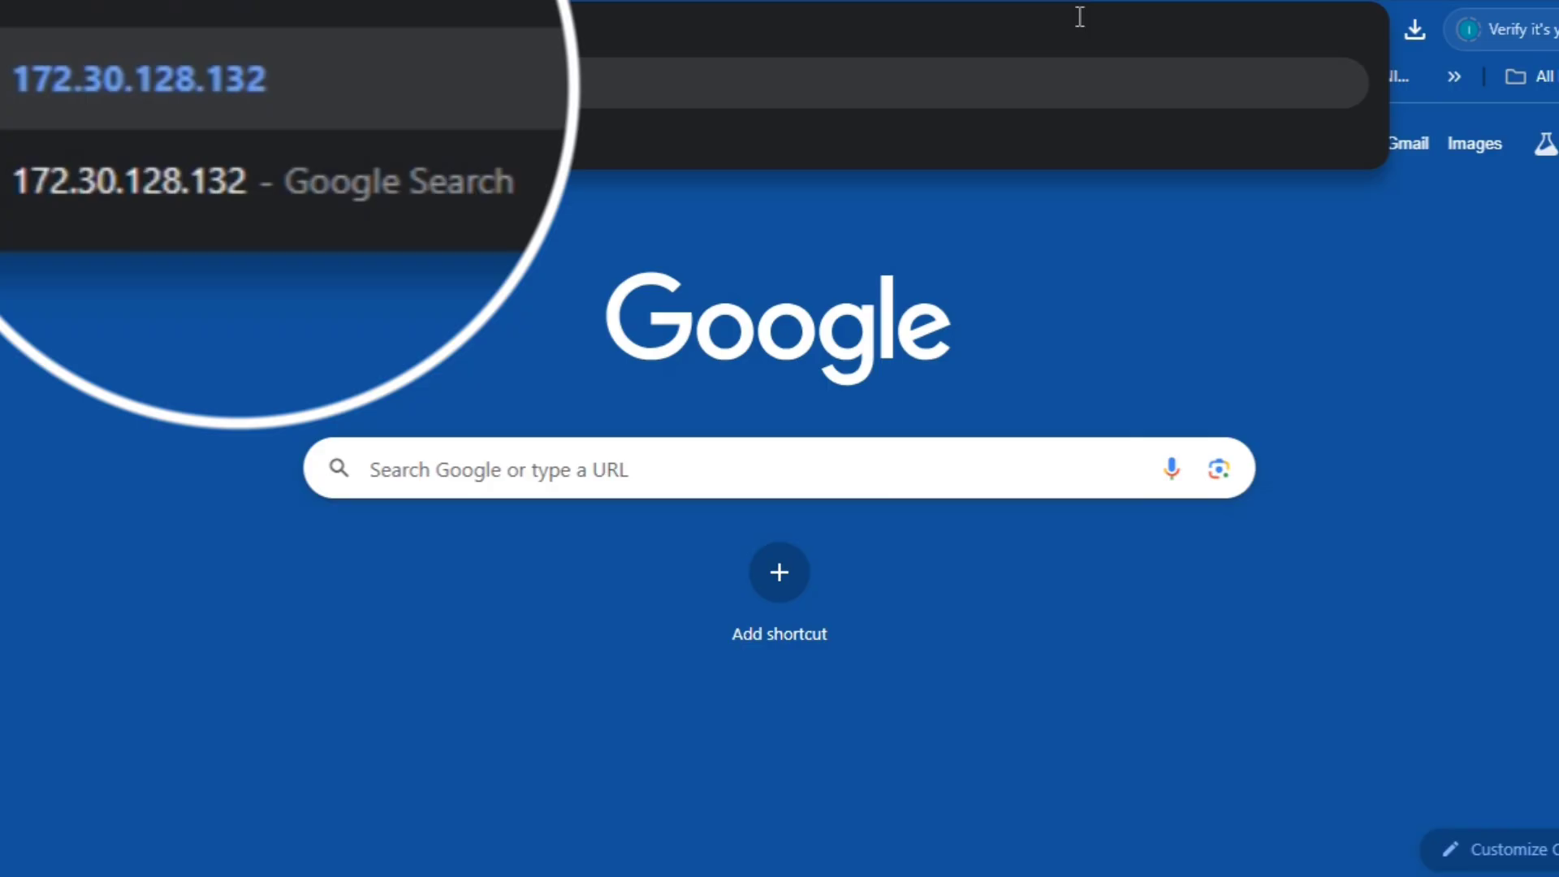
text(/admin)
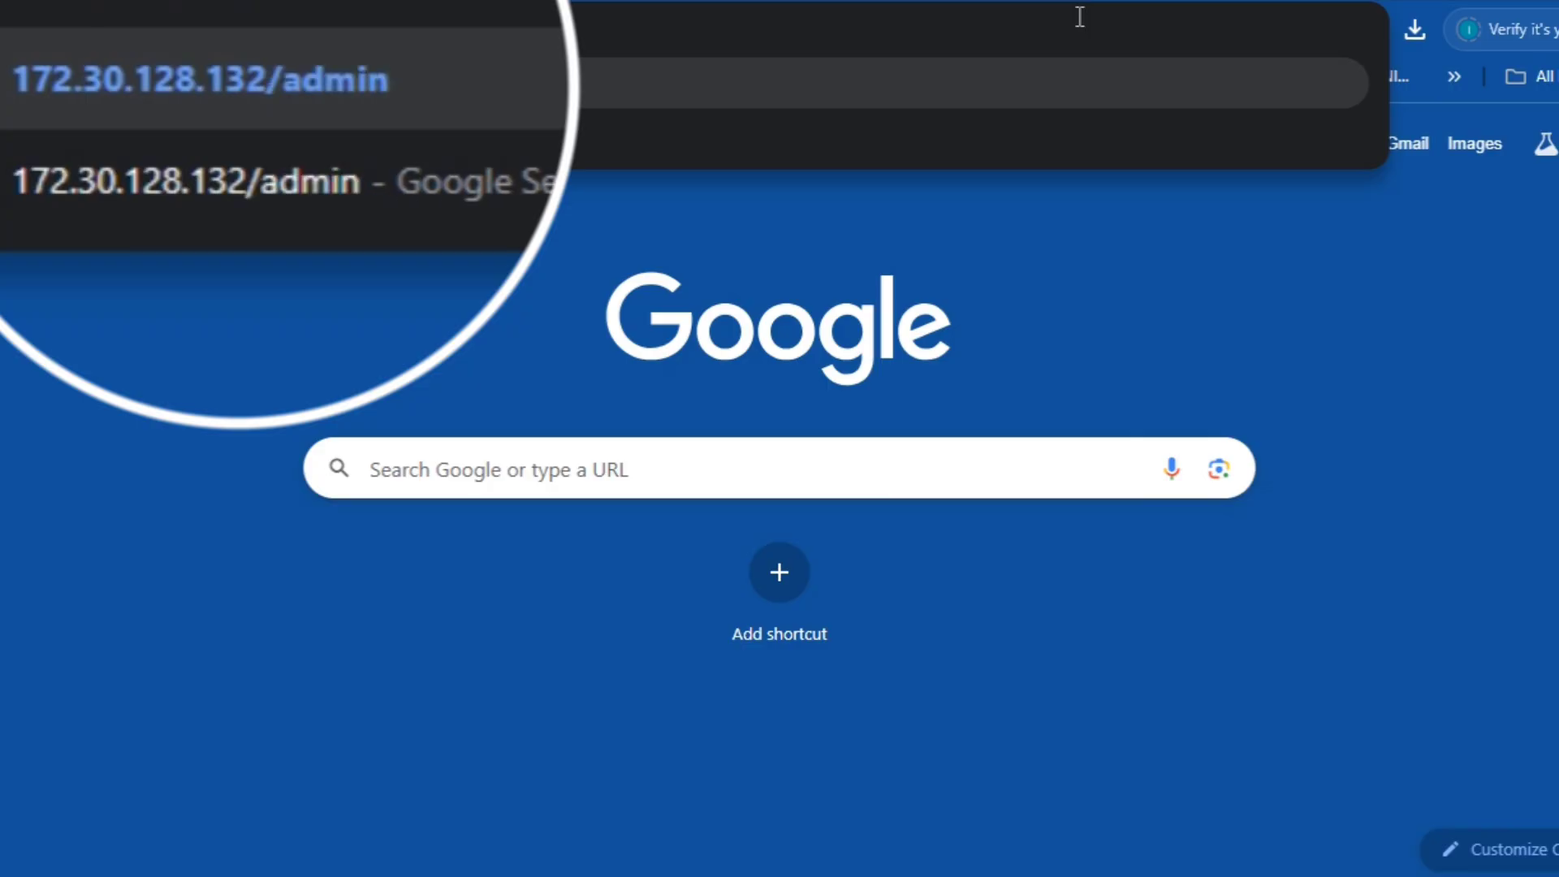
key(Return)
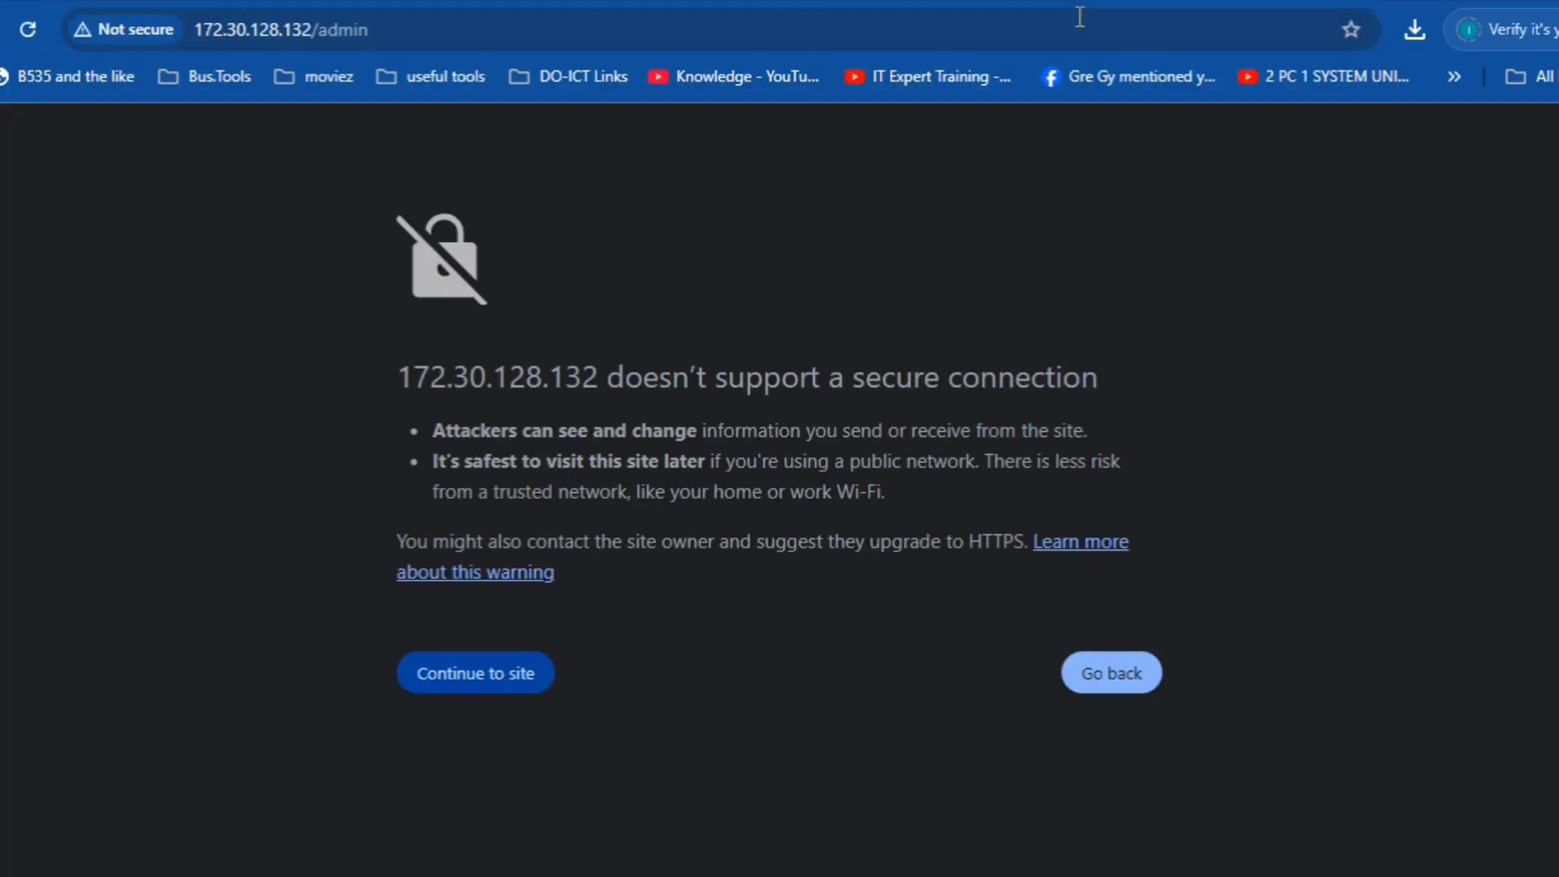
click(508, 684)
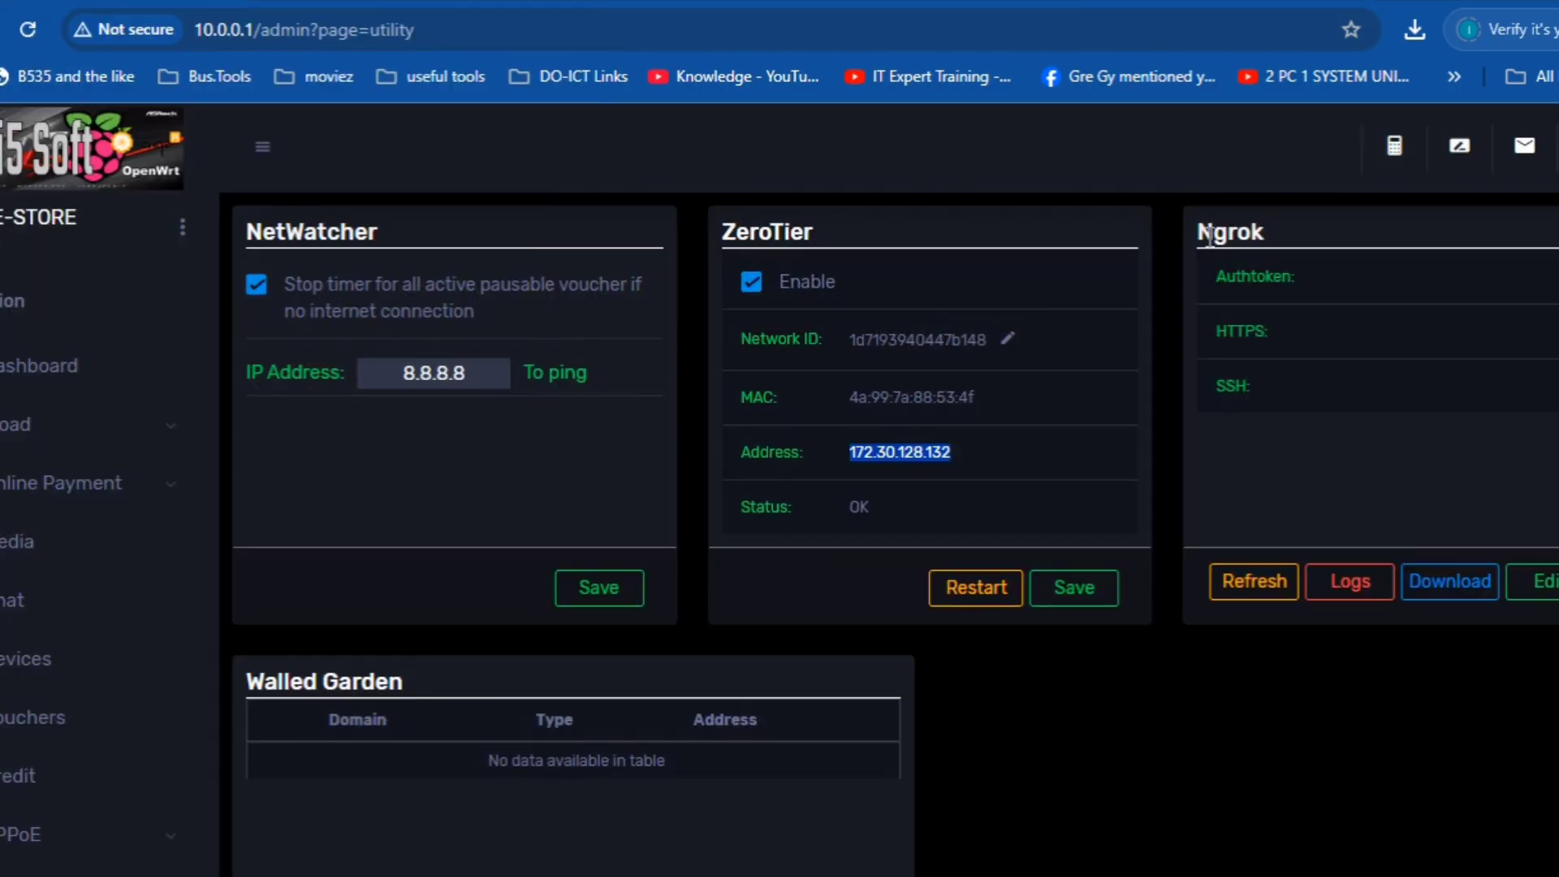
- Start a new Walled Garden entry, keeping its type as Drop
mouse_move(1200, 234)
mouse_down()
mouse_move(1285, 230)
mouse_move(1200, 230)
mouse_up()
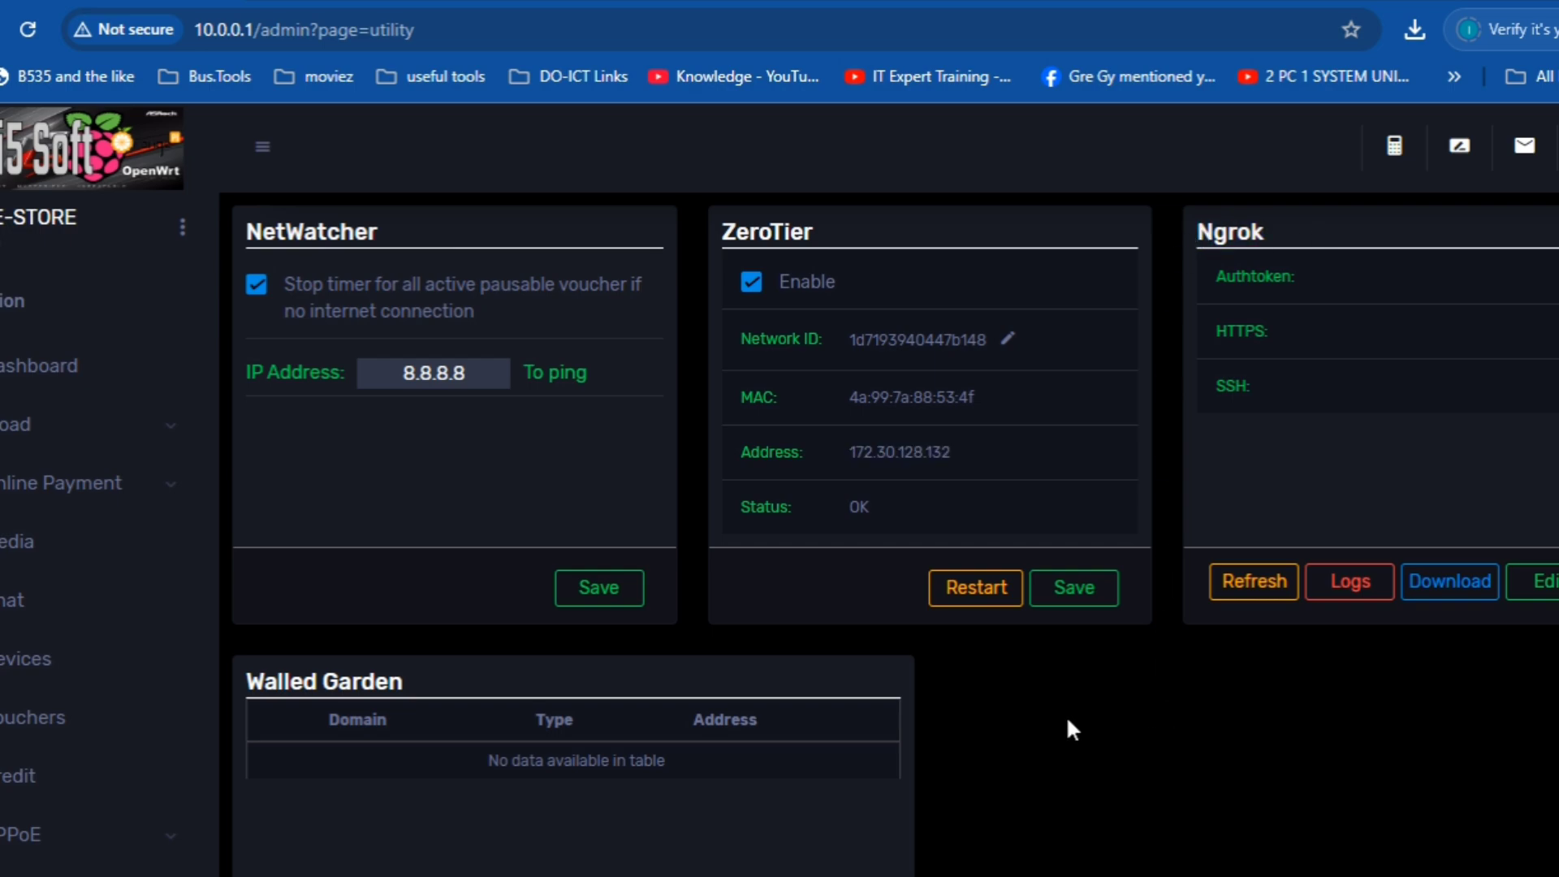
scroll(1068, 720, down, 4)
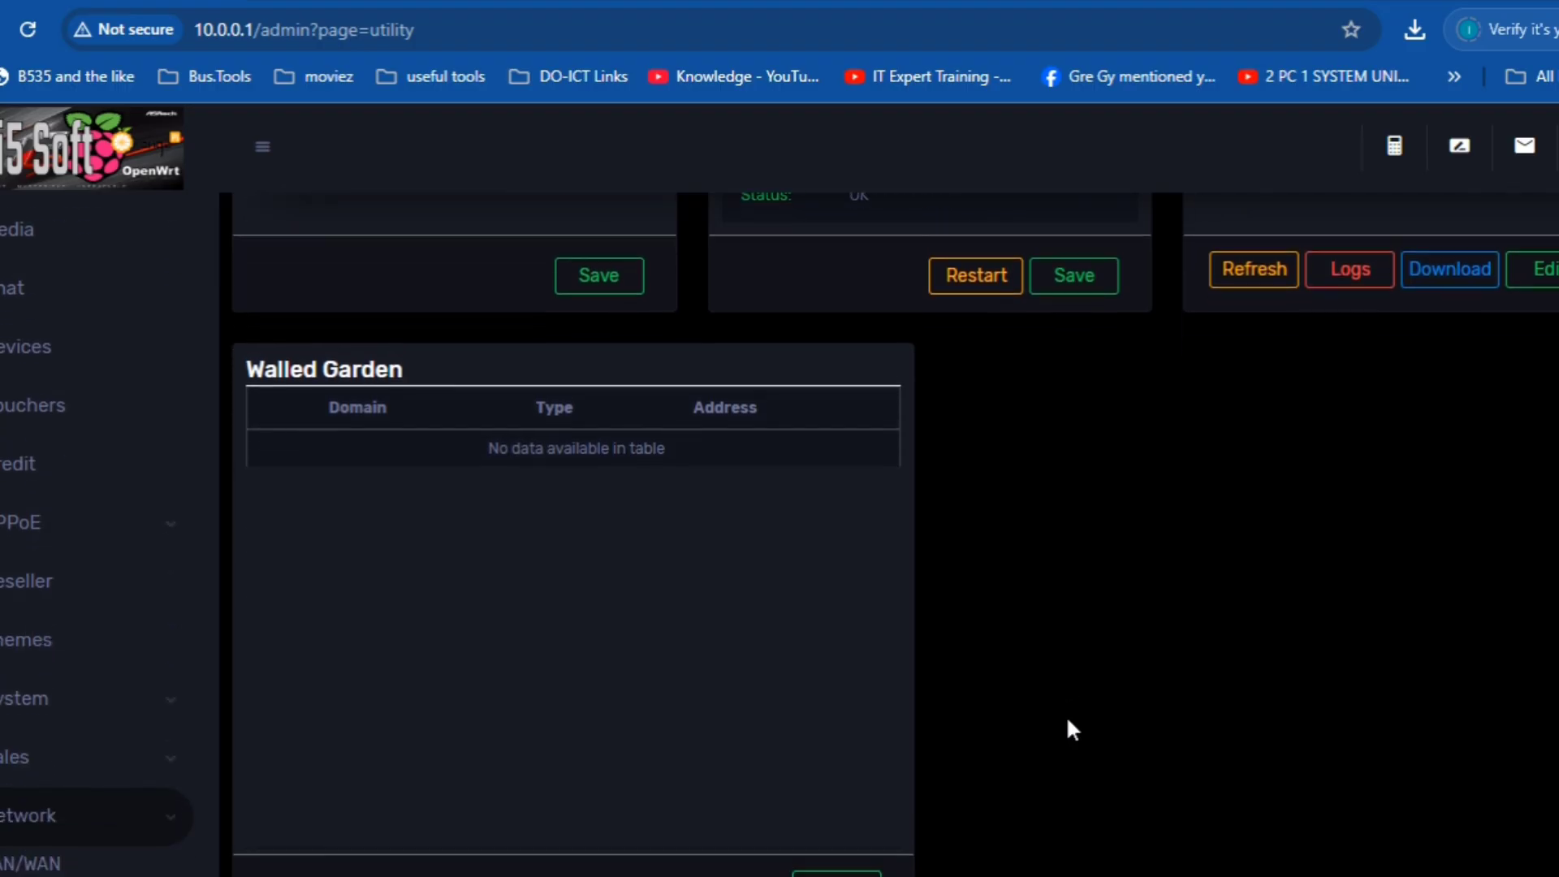
scroll(1067, 720, down, 1)
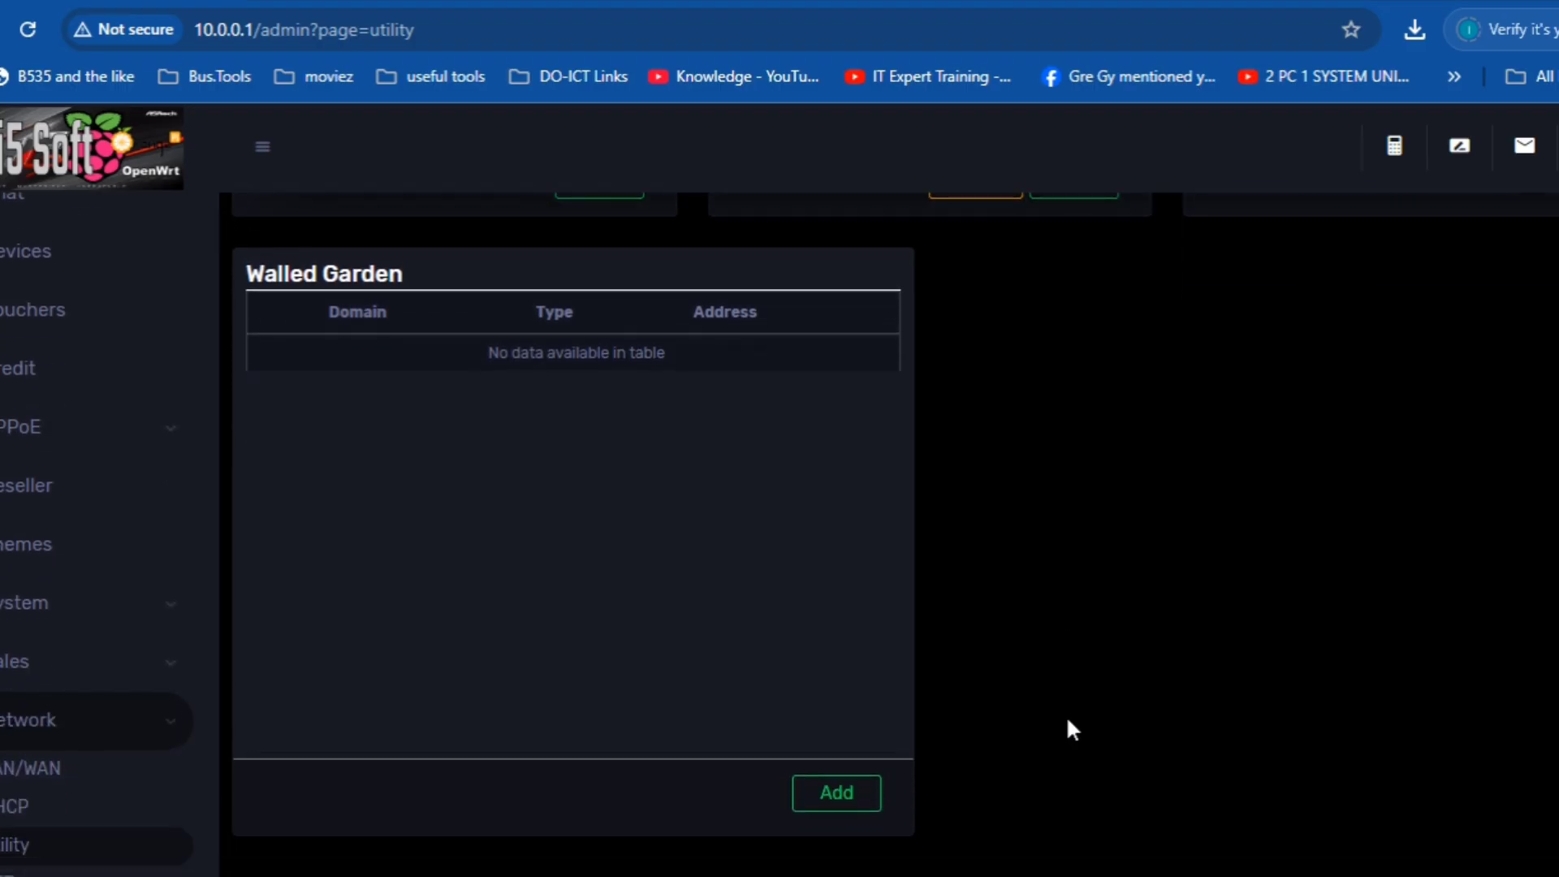
click(849, 812)
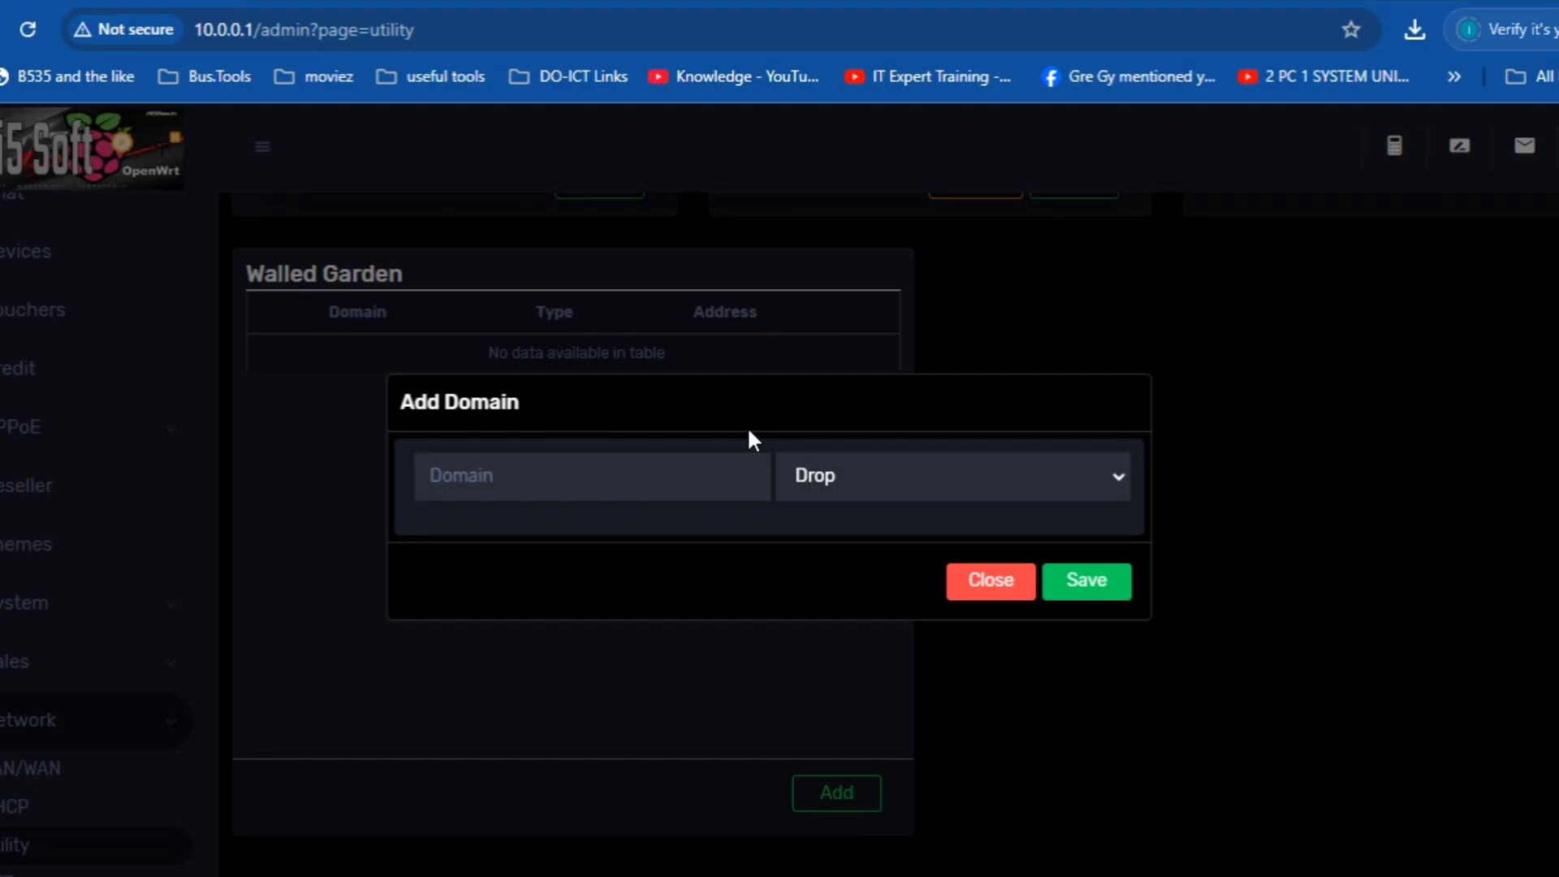
click(909, 471)
click(910, 471)
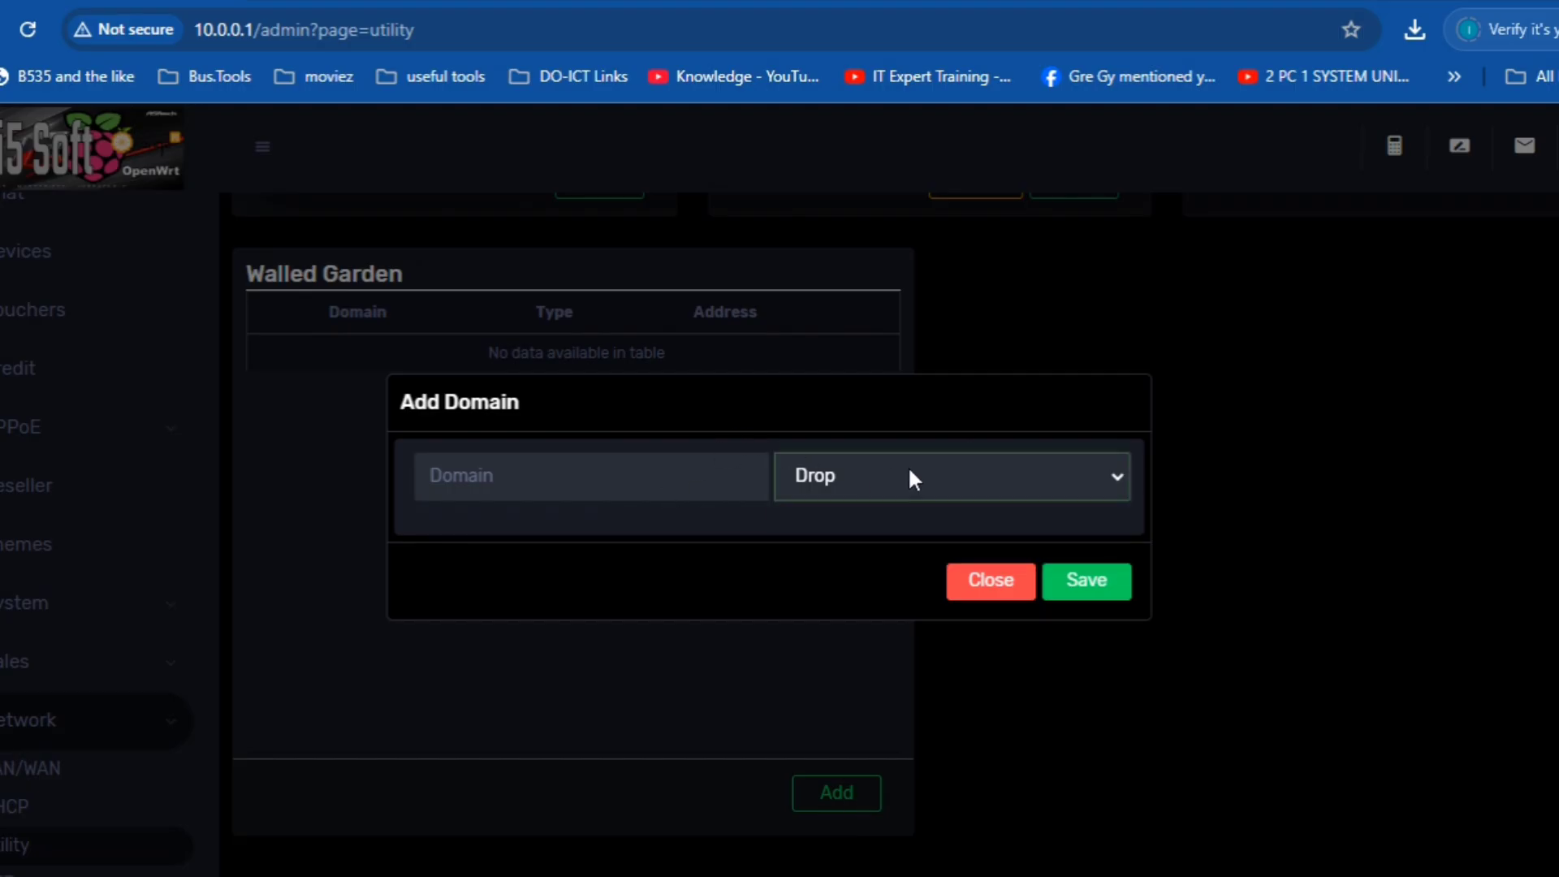
- Enter 192.168.100.1 as the entry's domain and save it
click(682, 486)
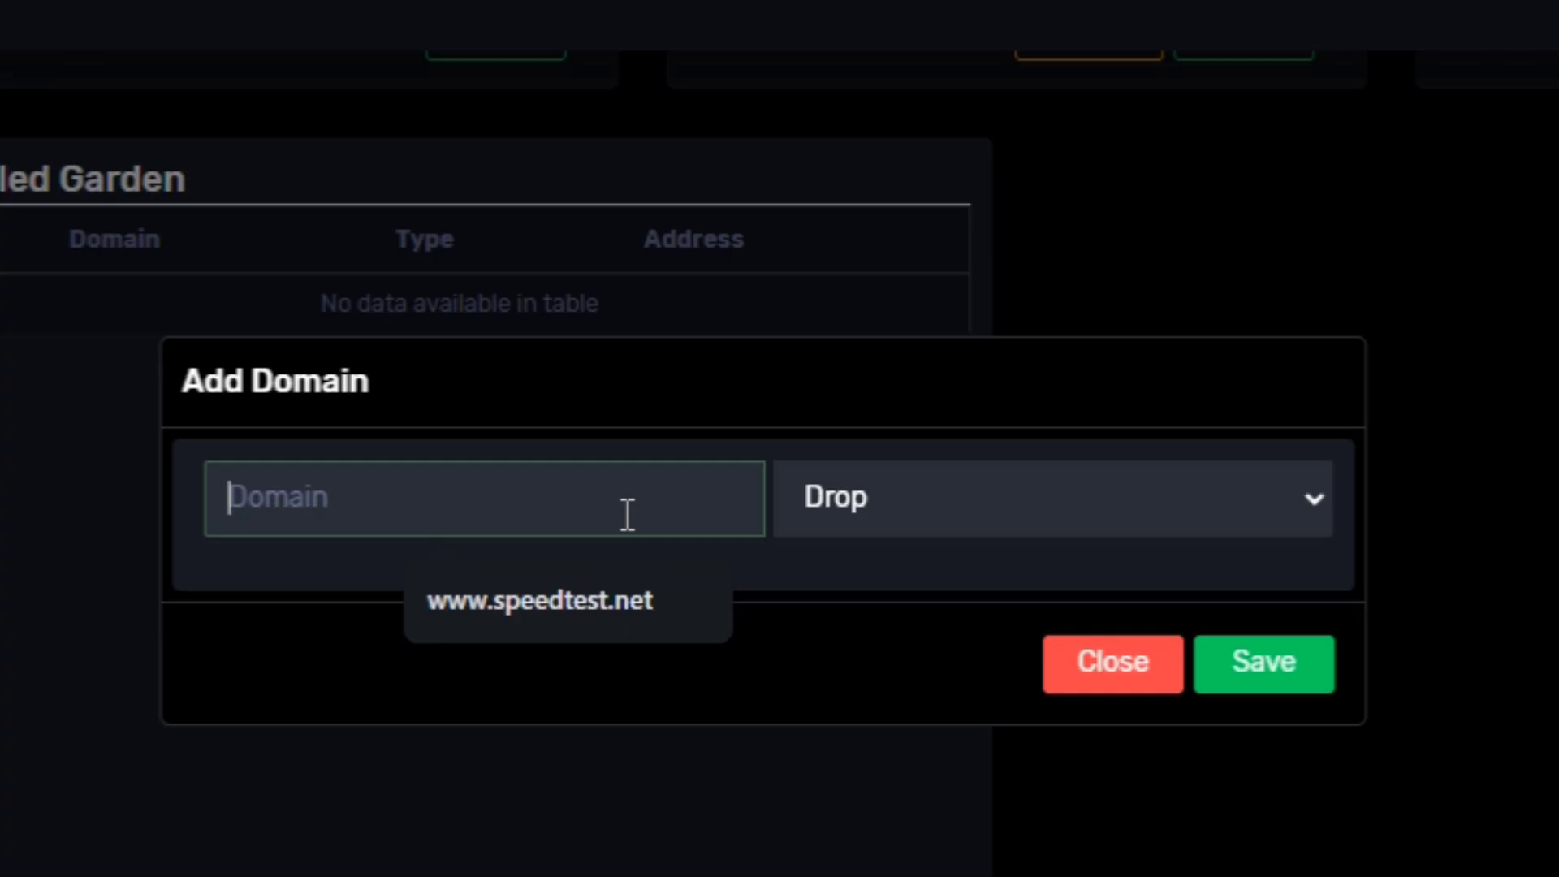
text(192.)
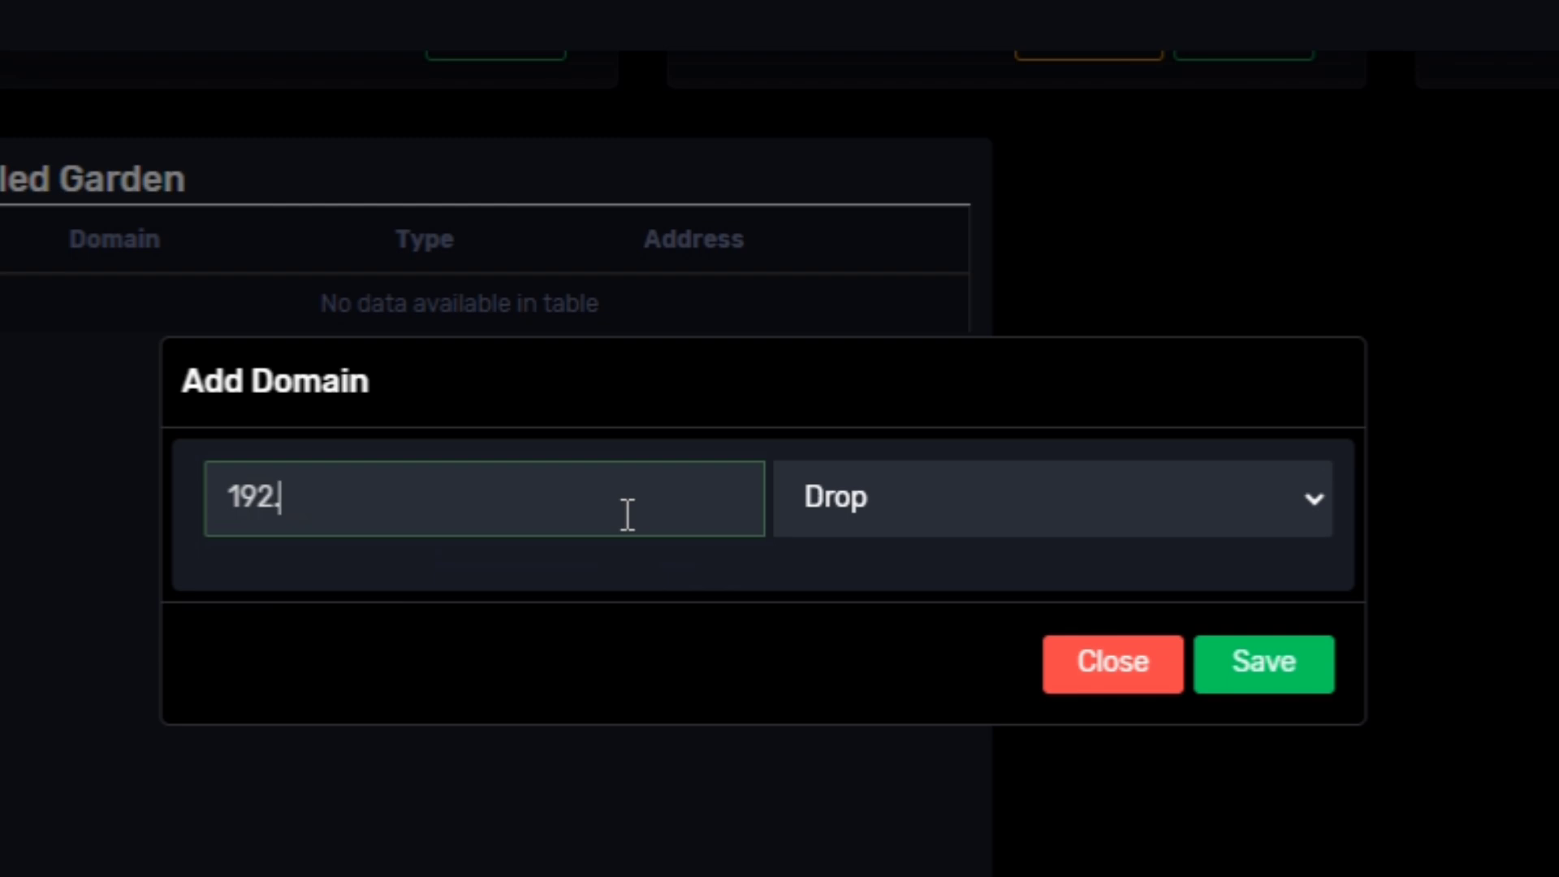
text(1687)
key(BackSpace)
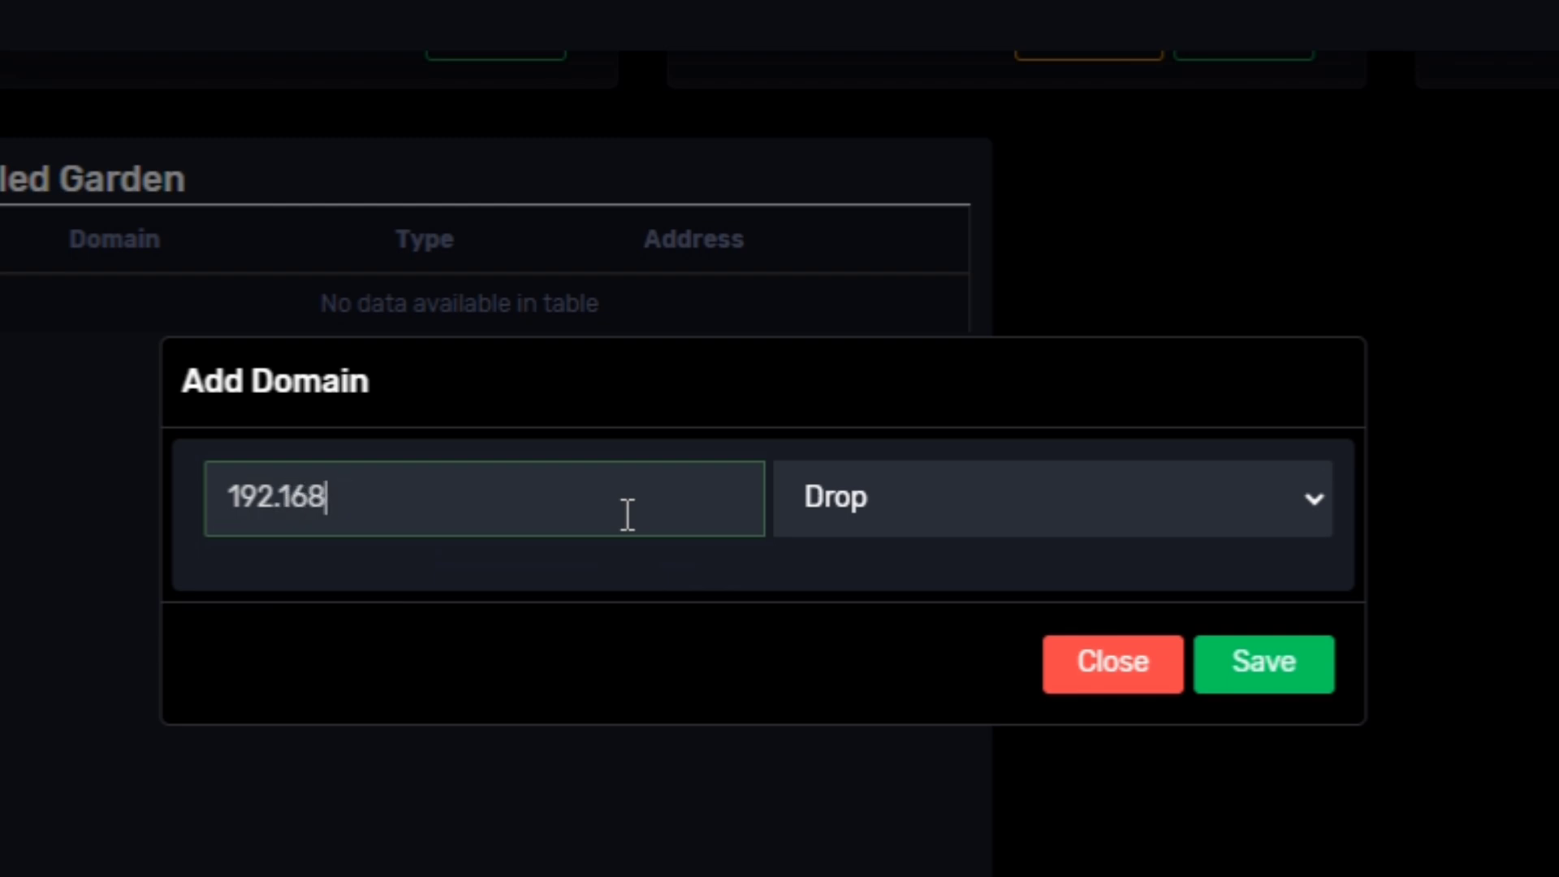
text(.100.1)
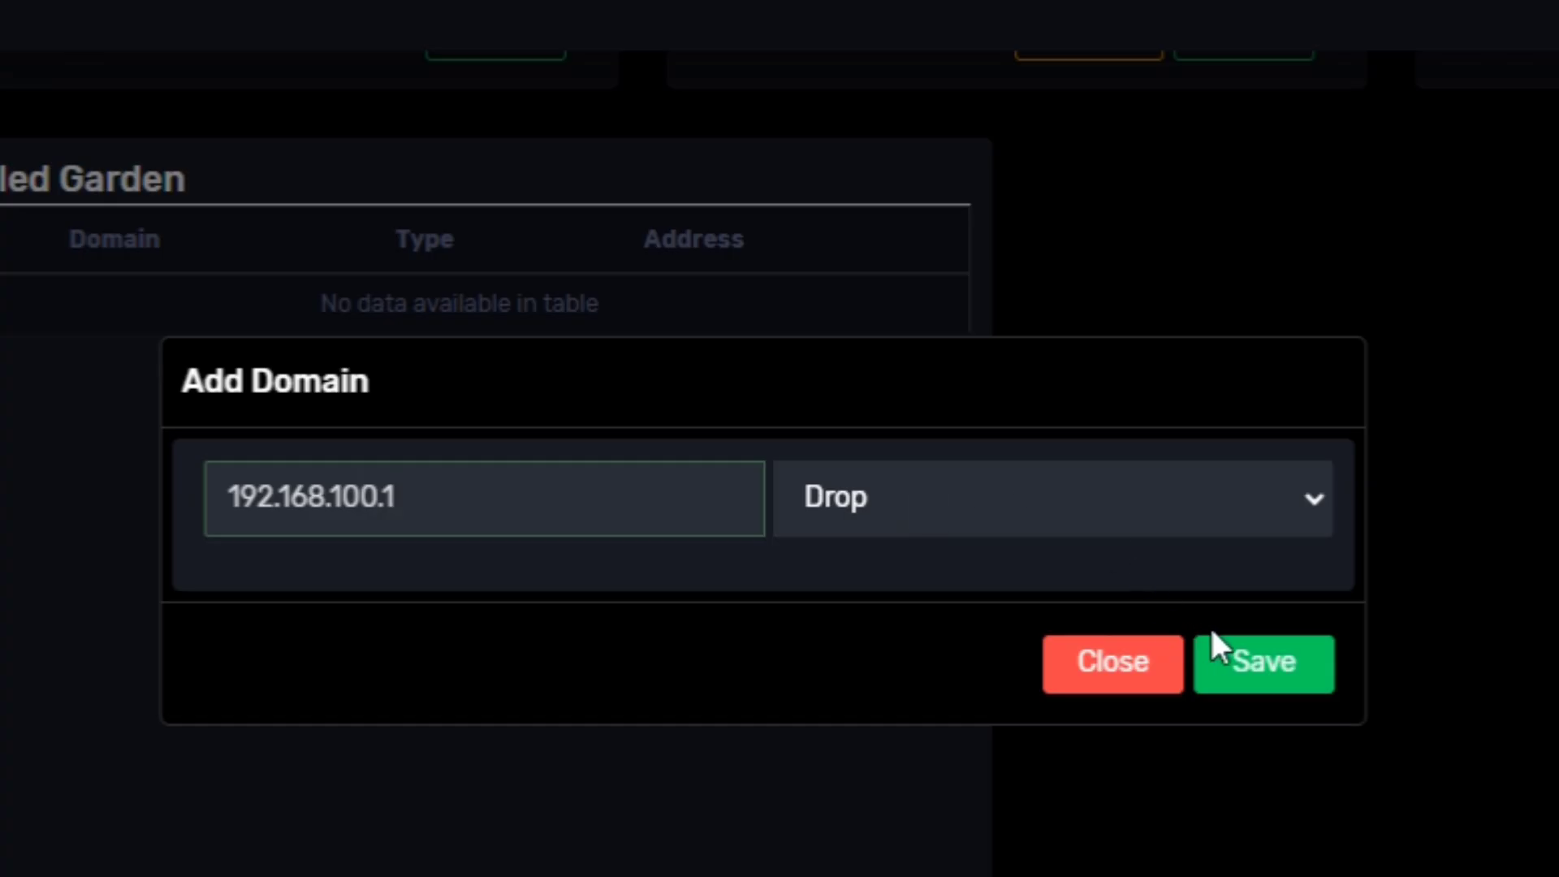
click(1236, 664)
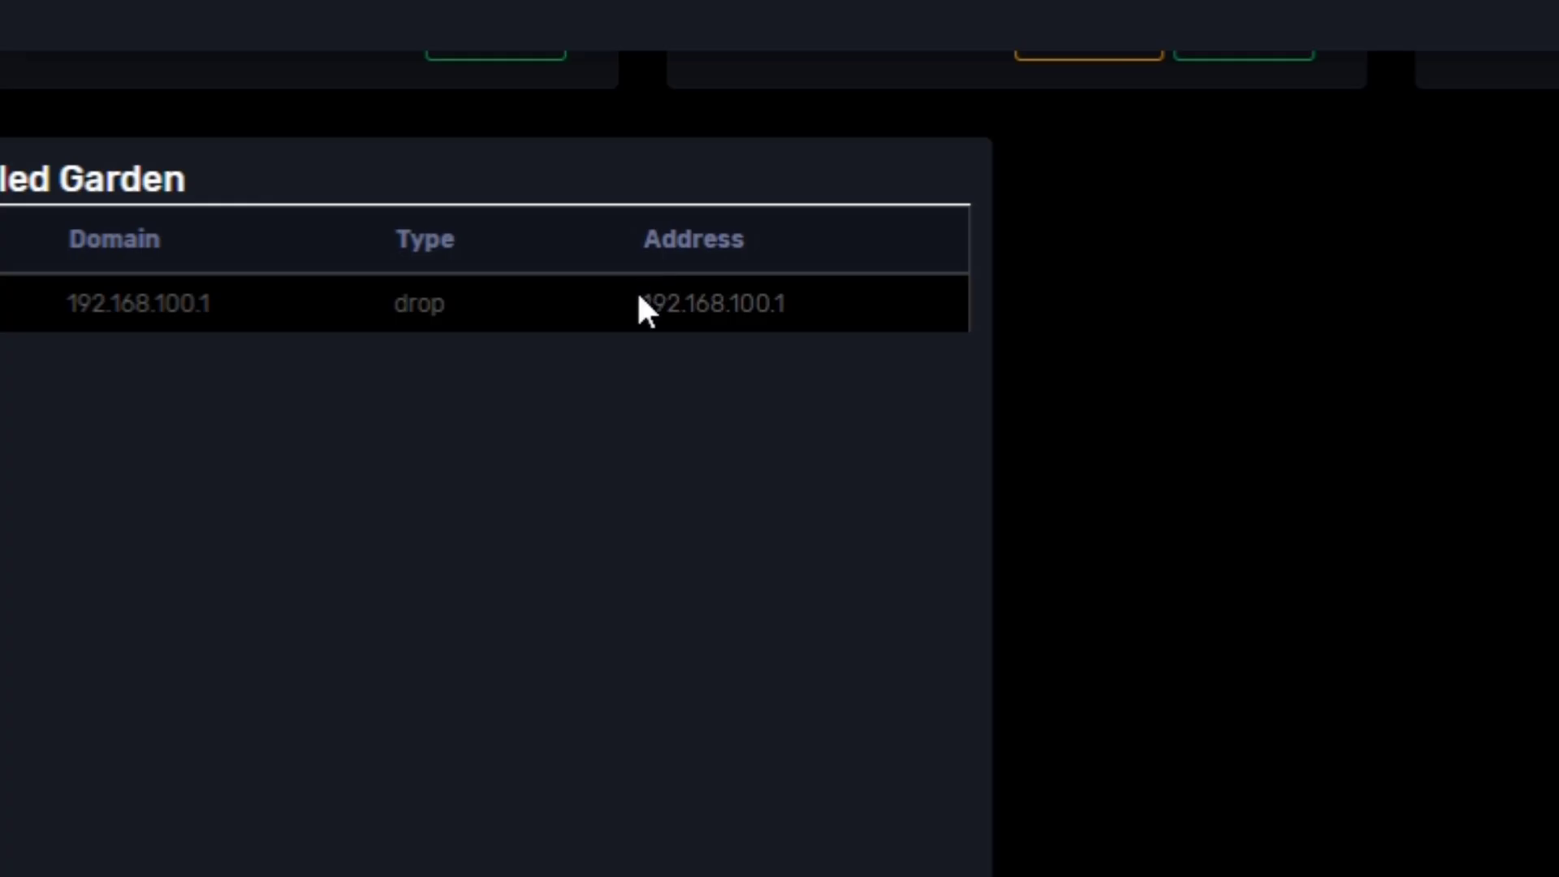
drag(623, 297, 818, 329)
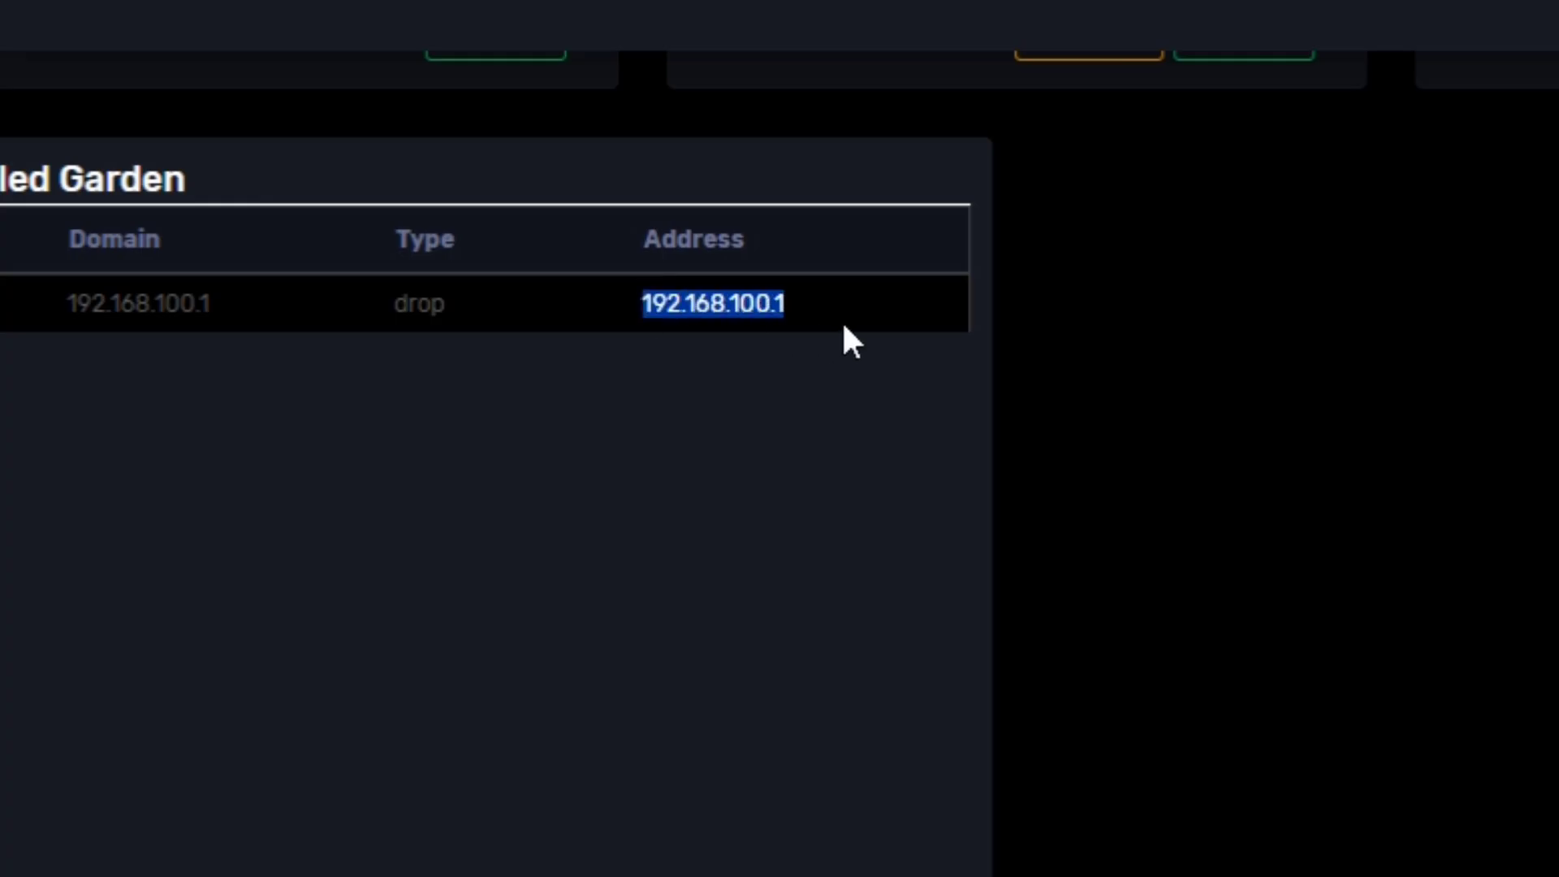
click(703, 445)
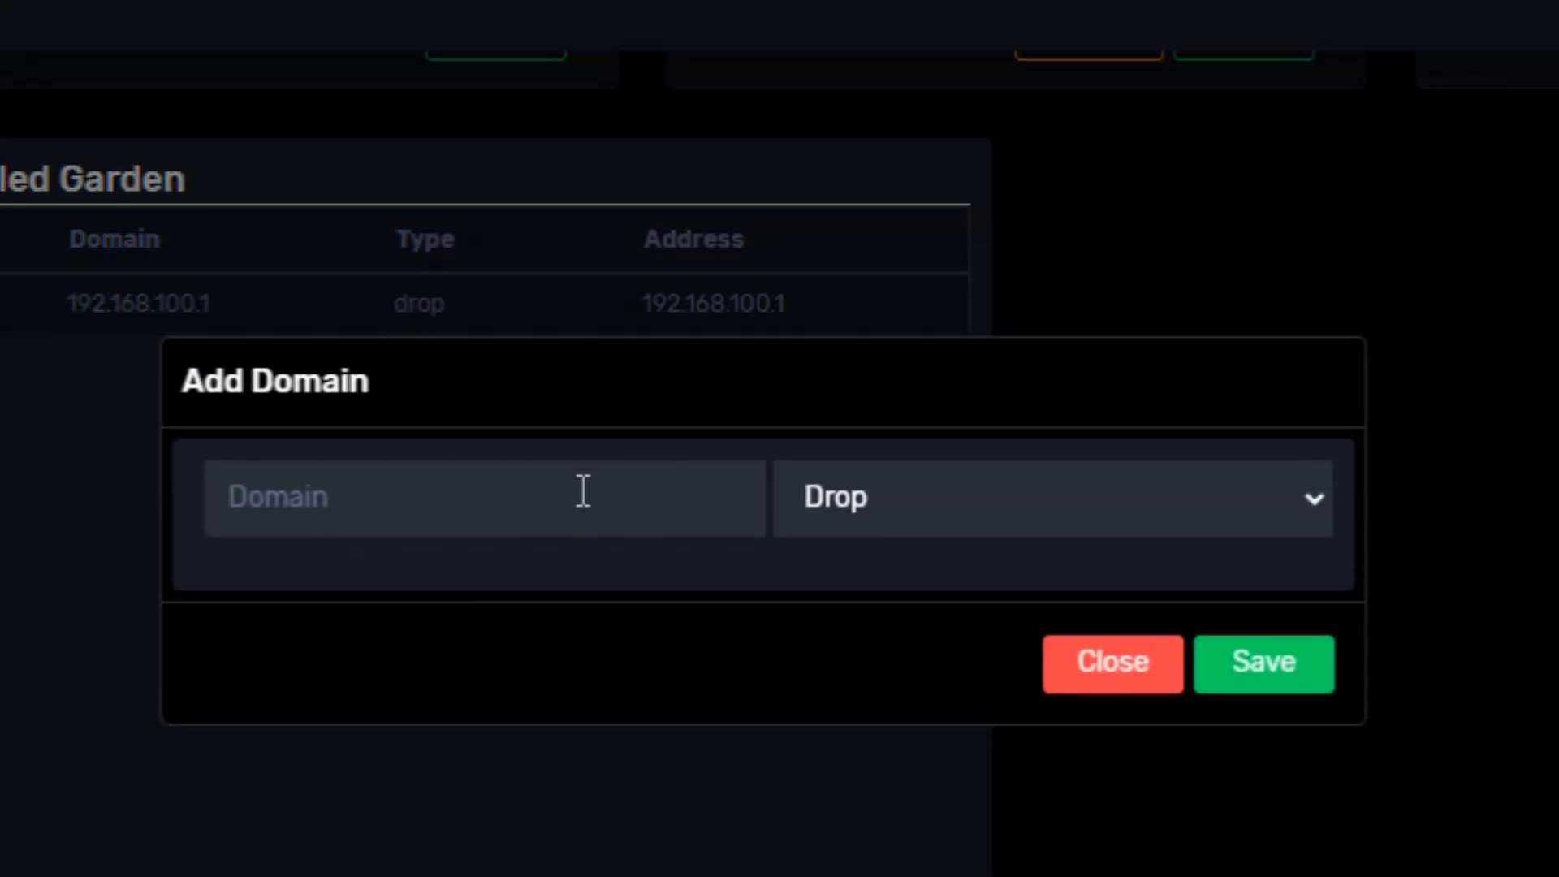
- Add dishy.starlink.com as a Walled Garden entry, then remove it again
click(583, 491)
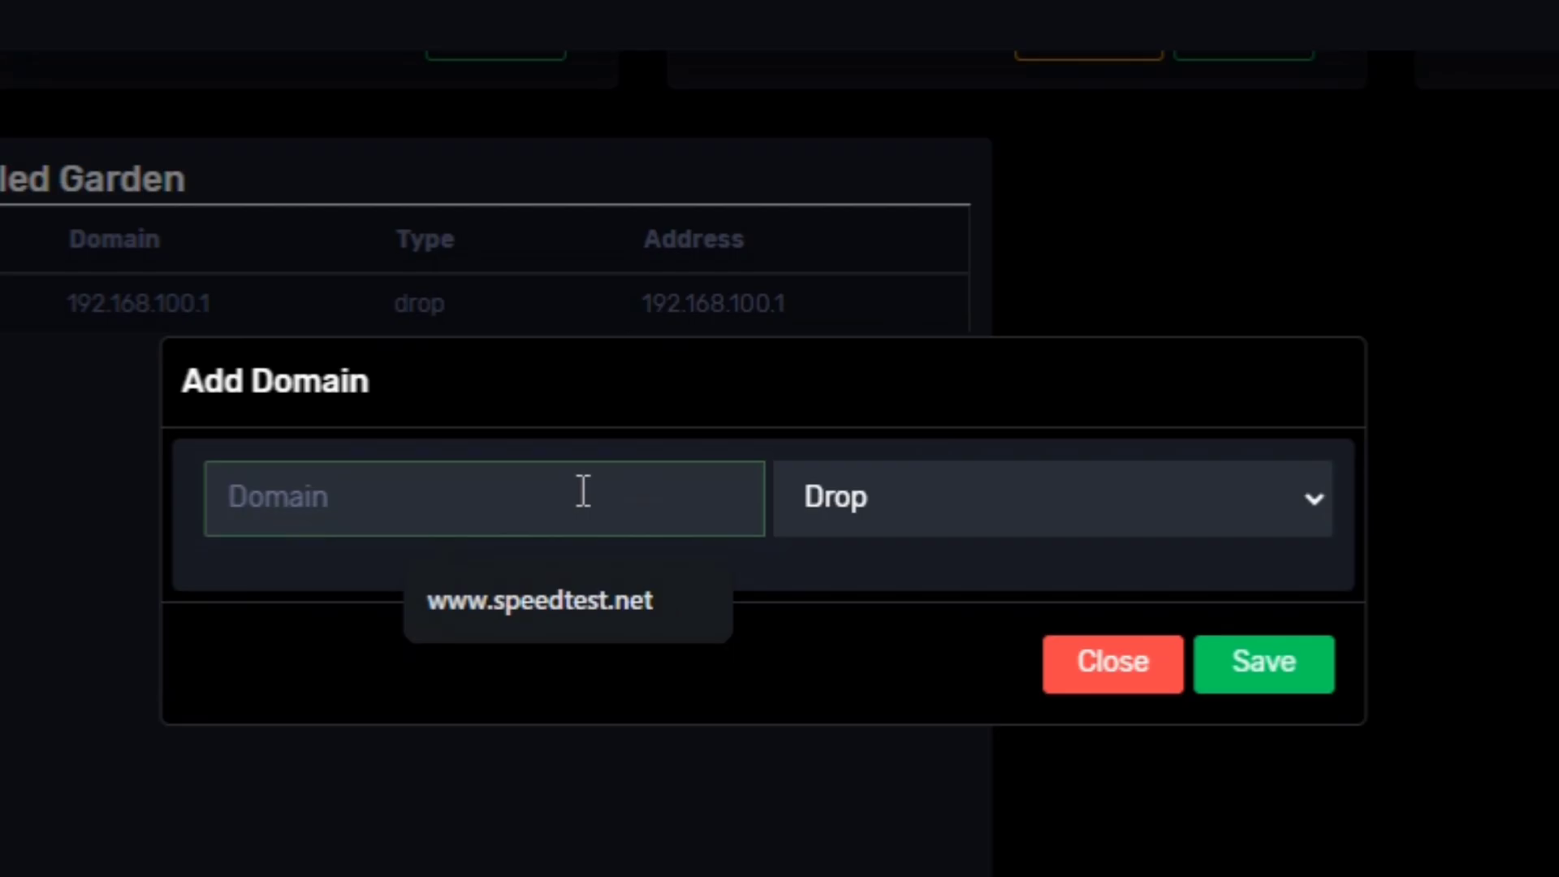
text(dishy)
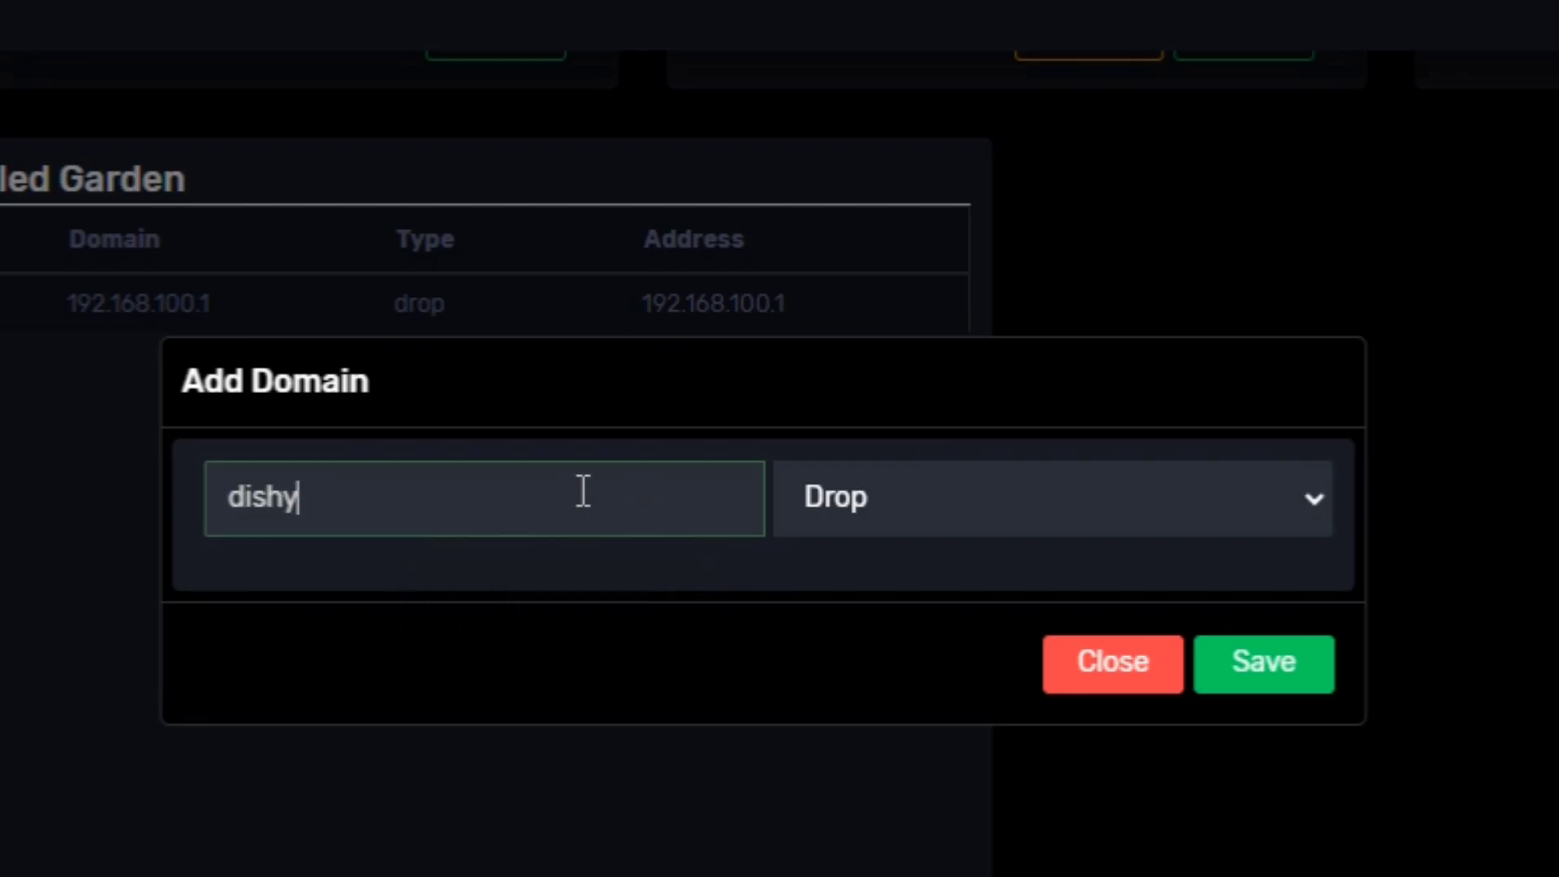
text(.star)
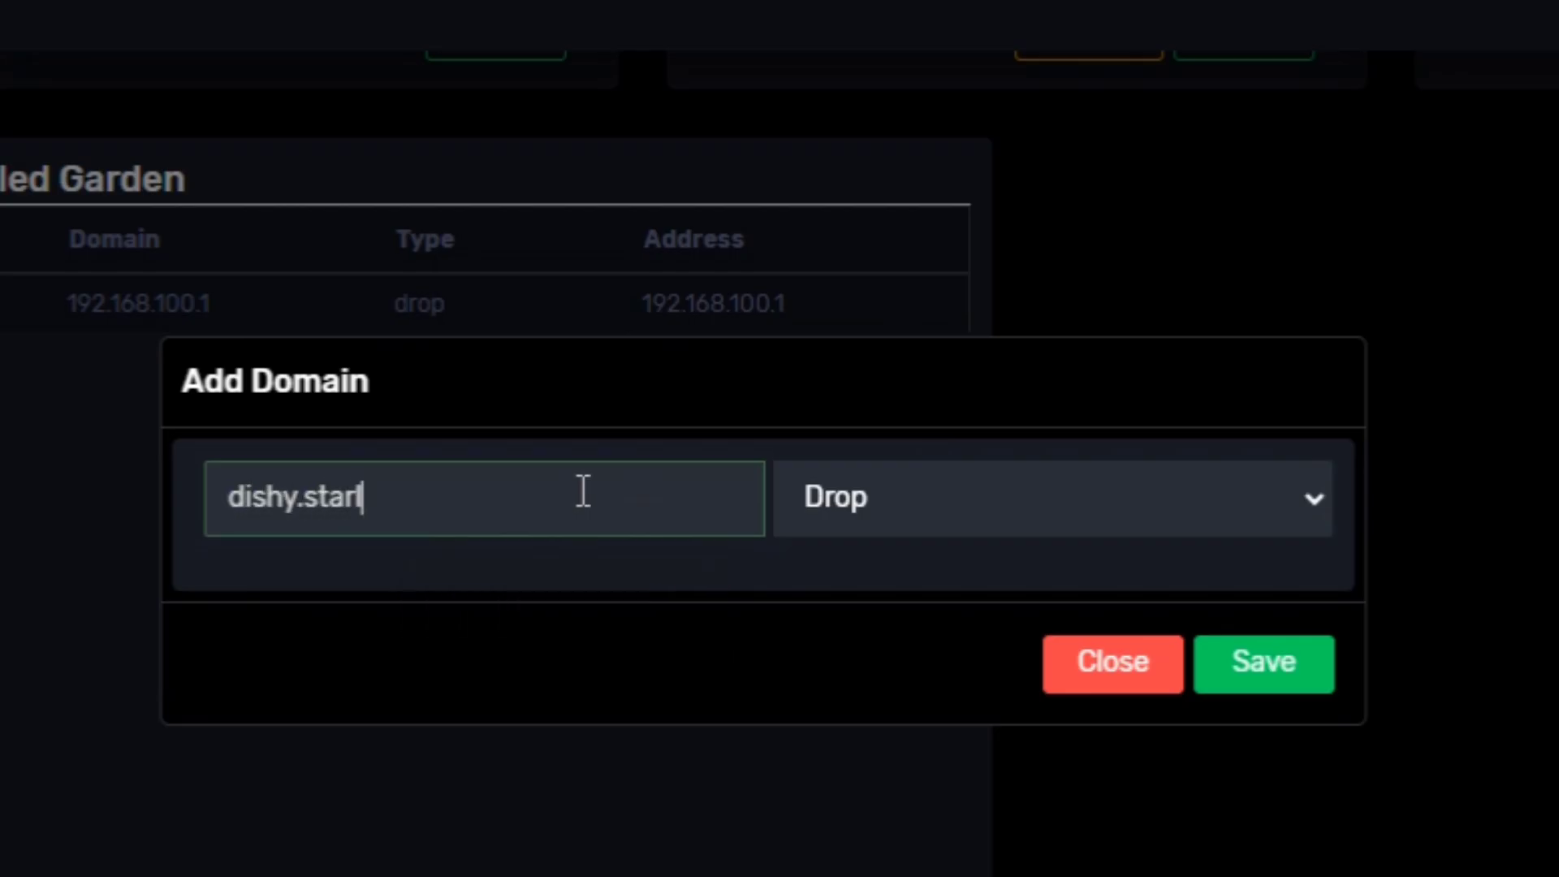
text(link.com)
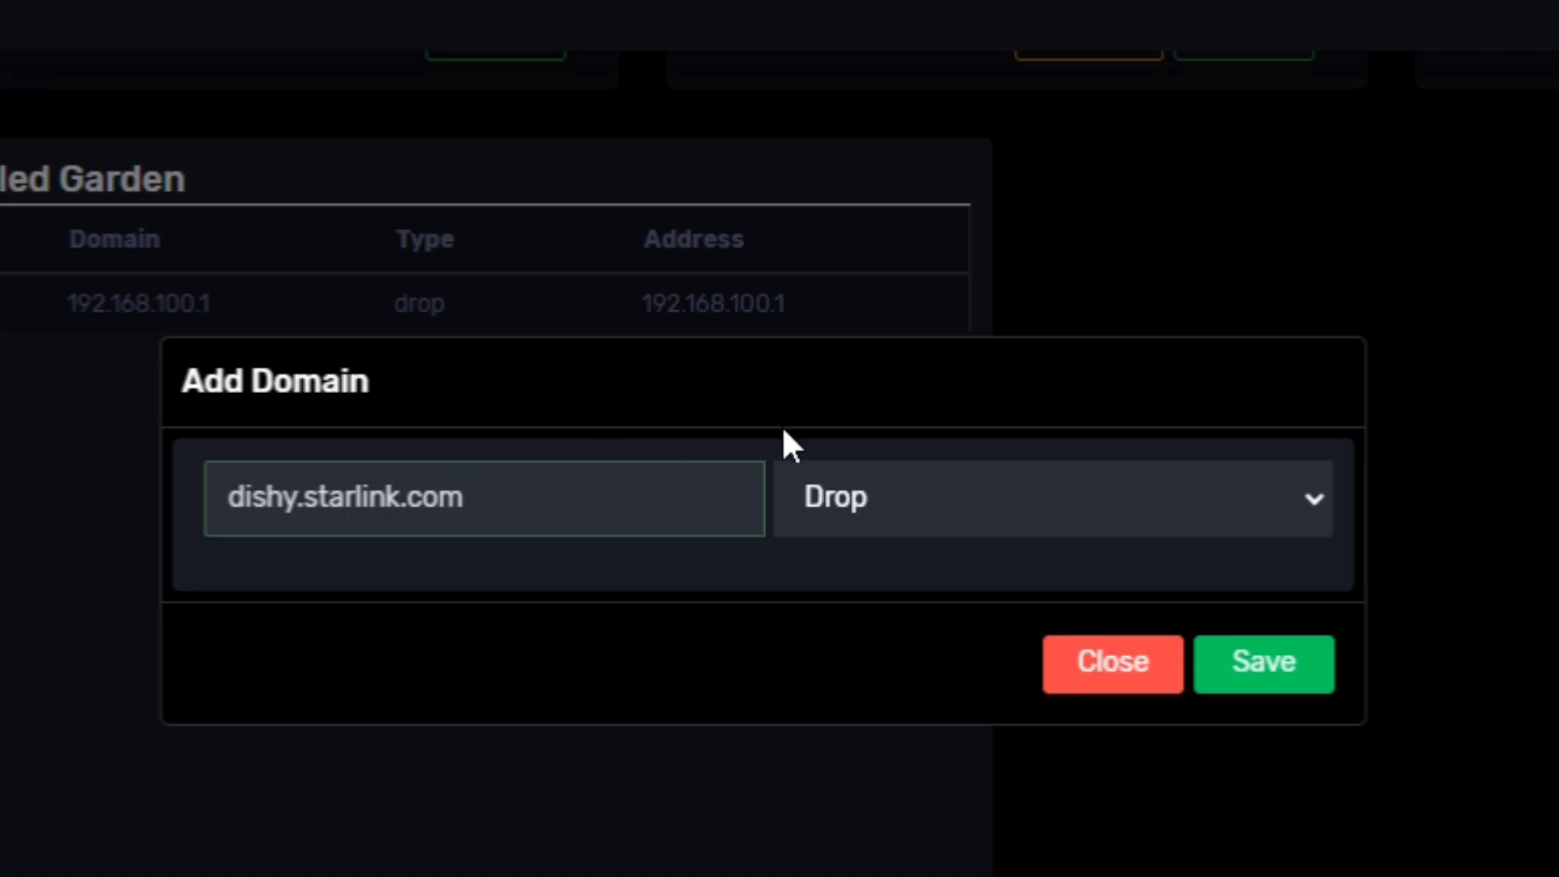
click(1273, 668)
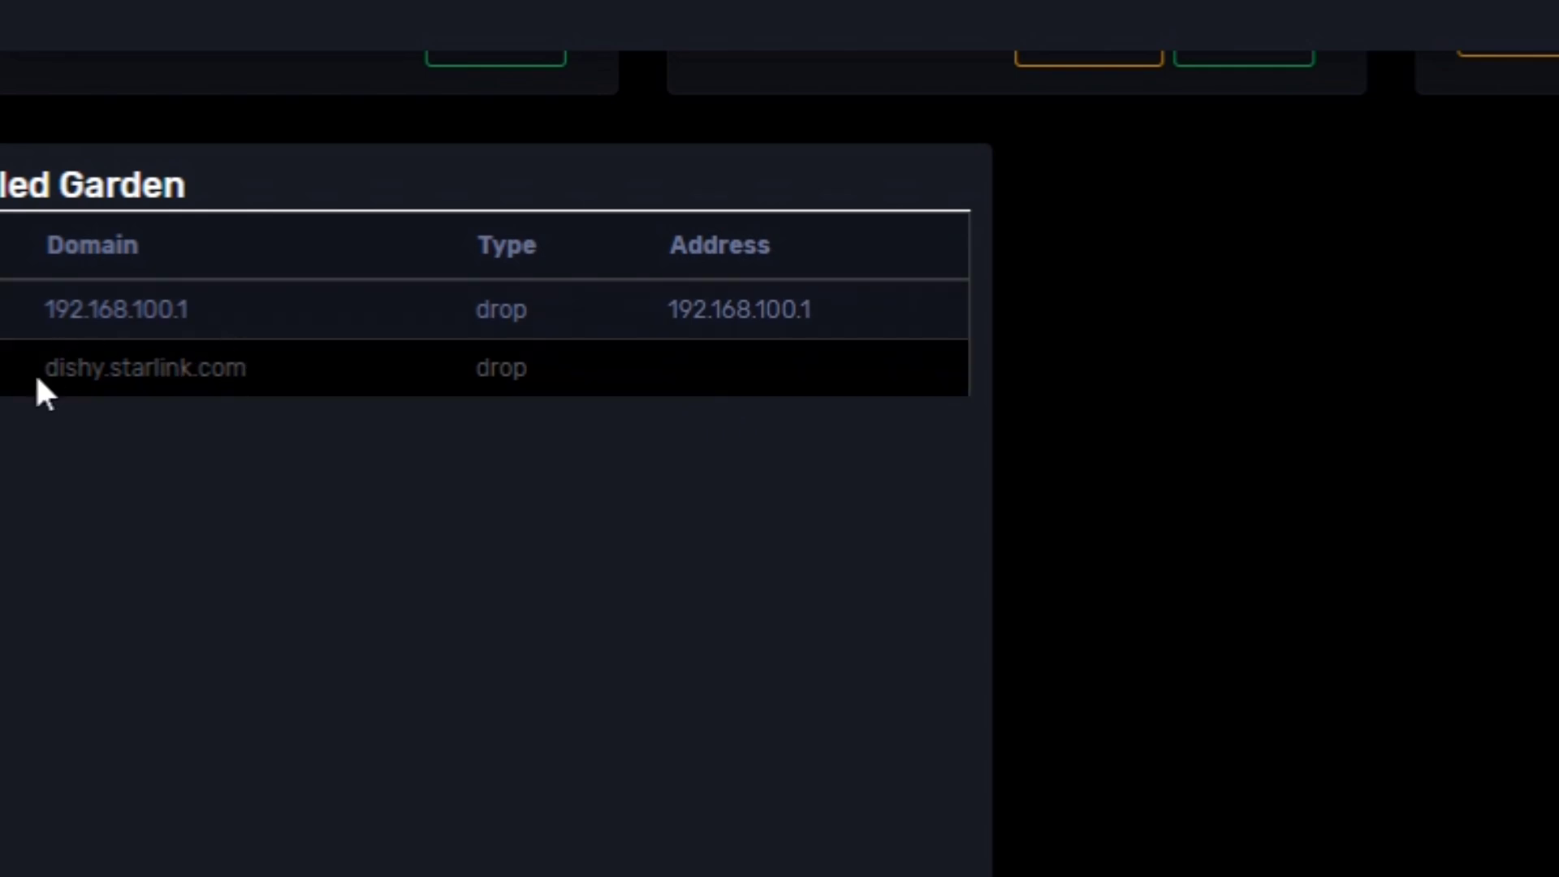
right_click(46, 398)
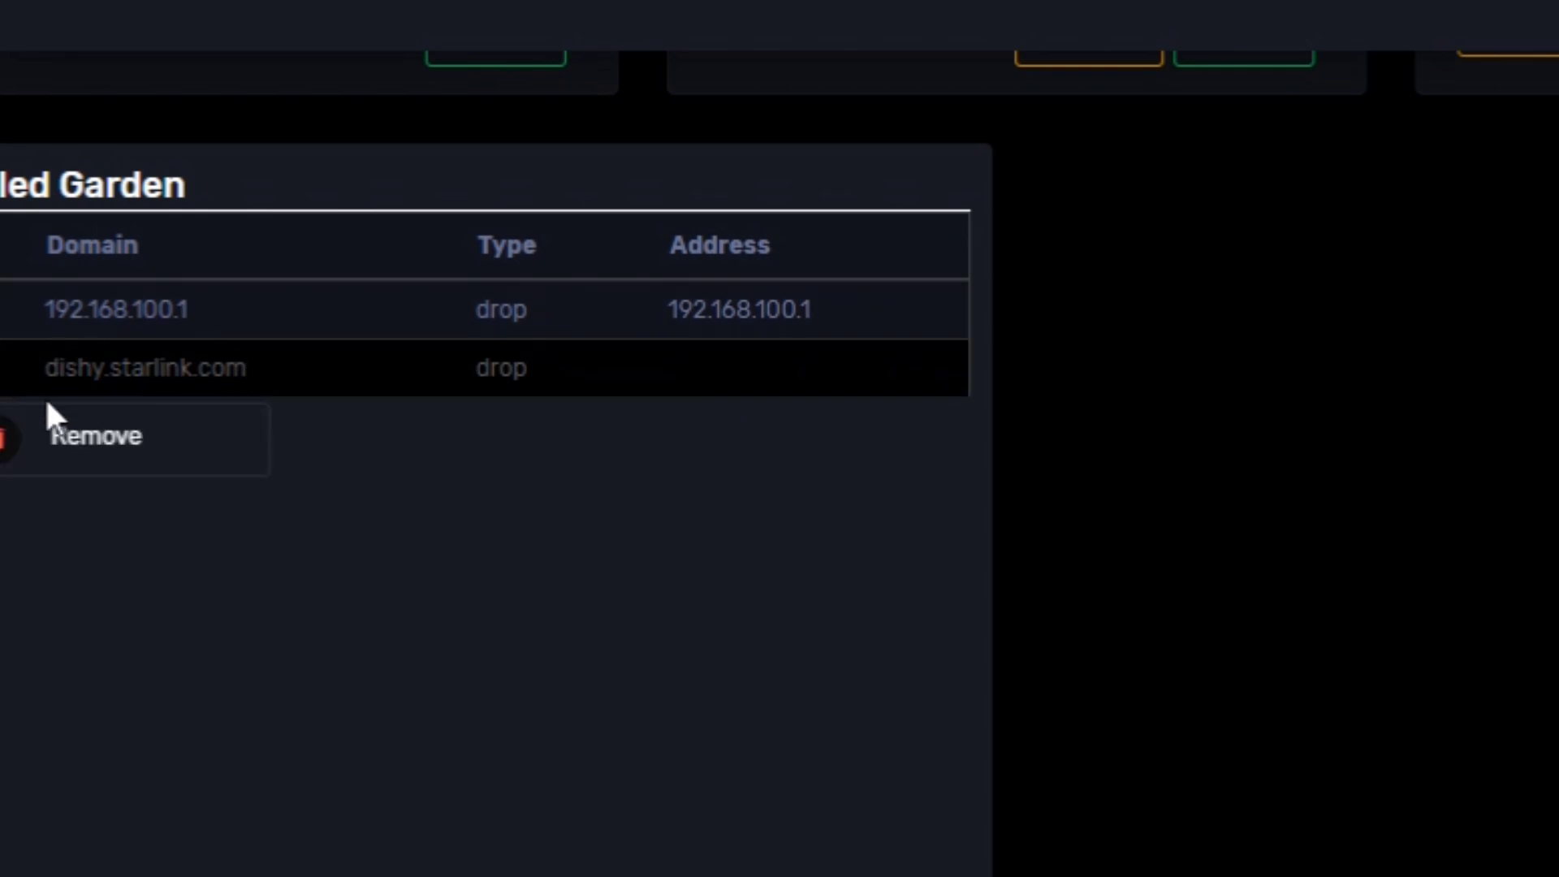
click(70, 434)
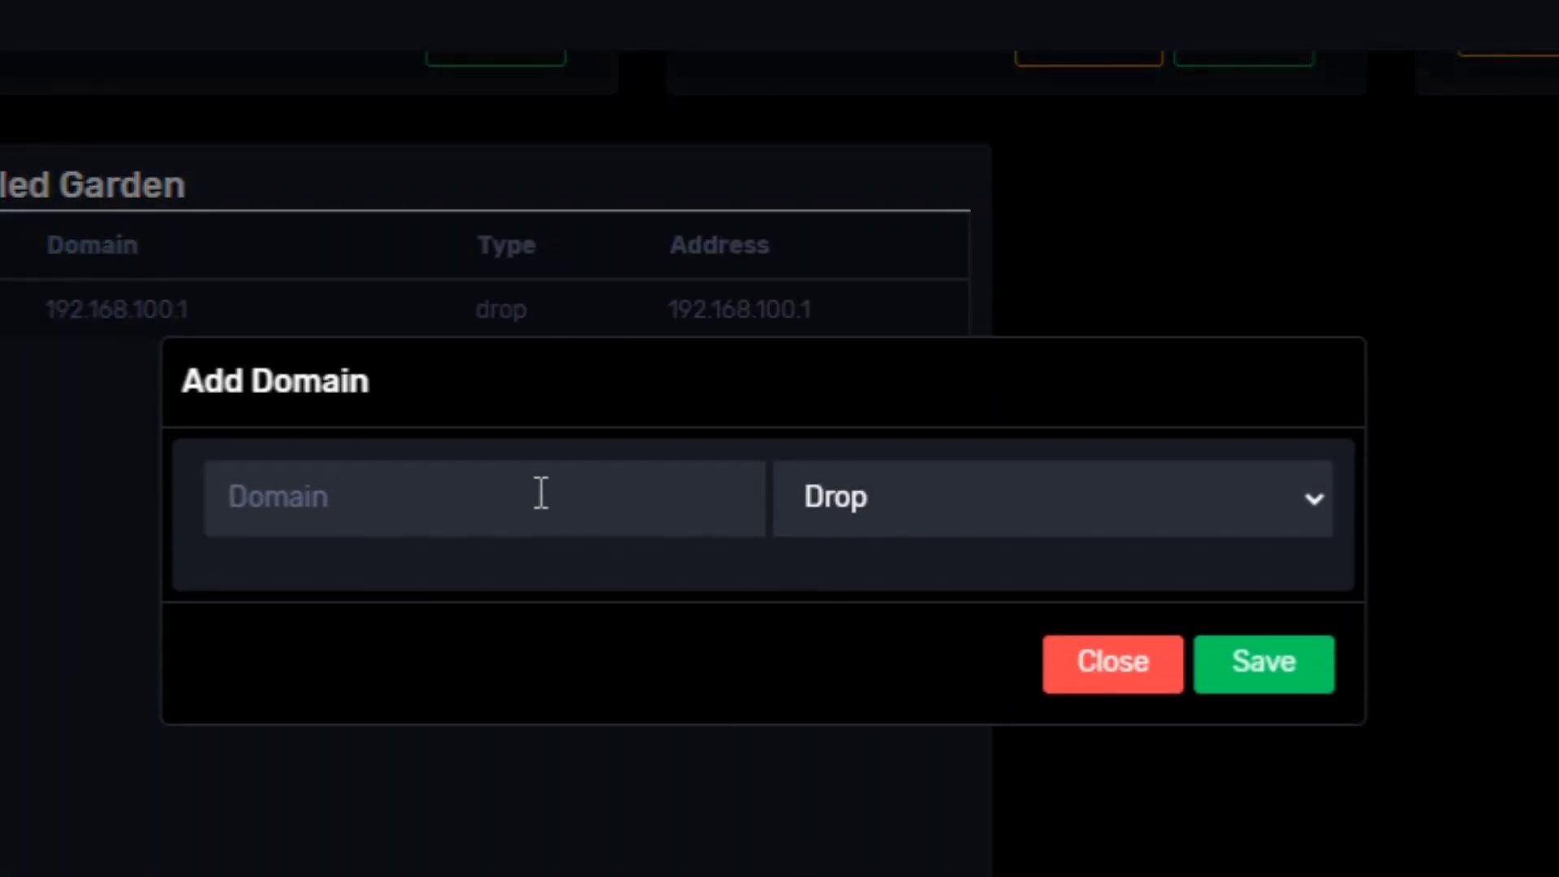
- Add drop entries for 192.168.1.1 and 192.168.254.254 to the Walled Garden
click(540, 497)
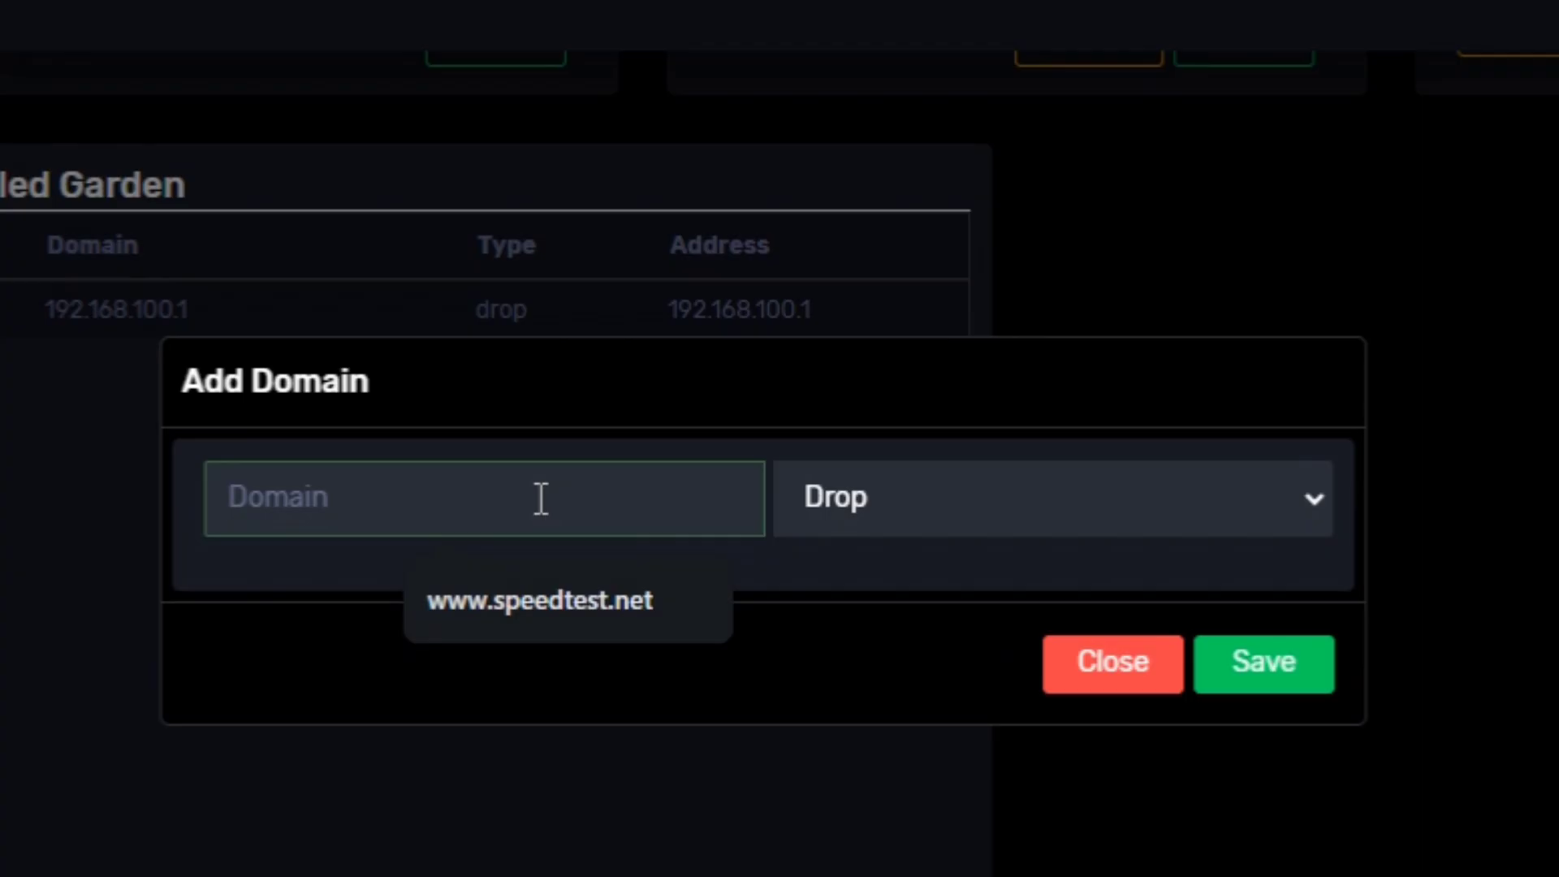
text(192)
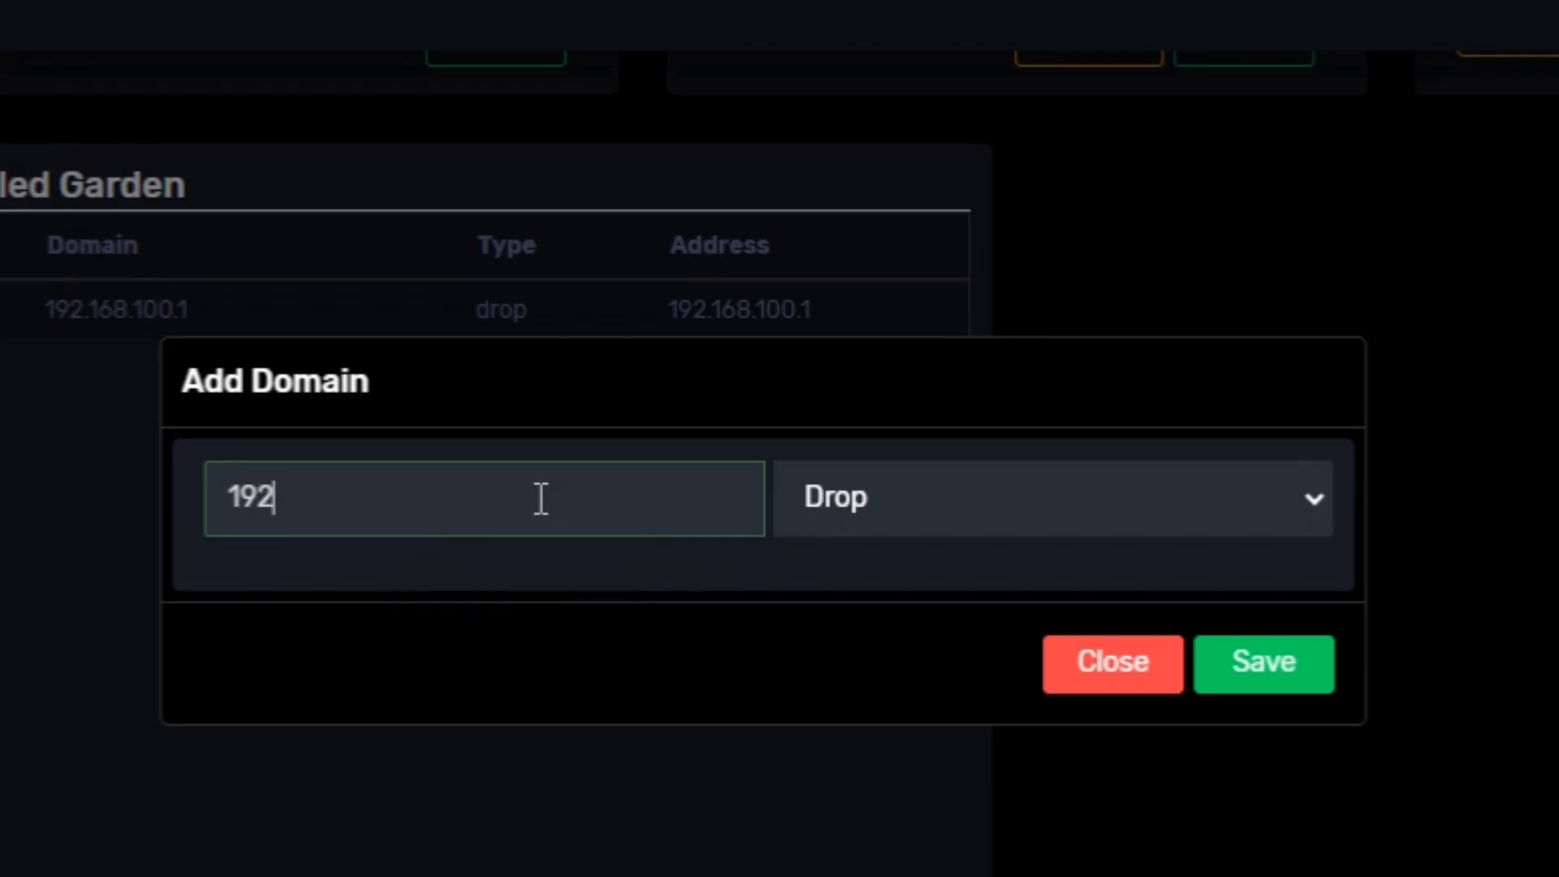
text(.168.1.1)
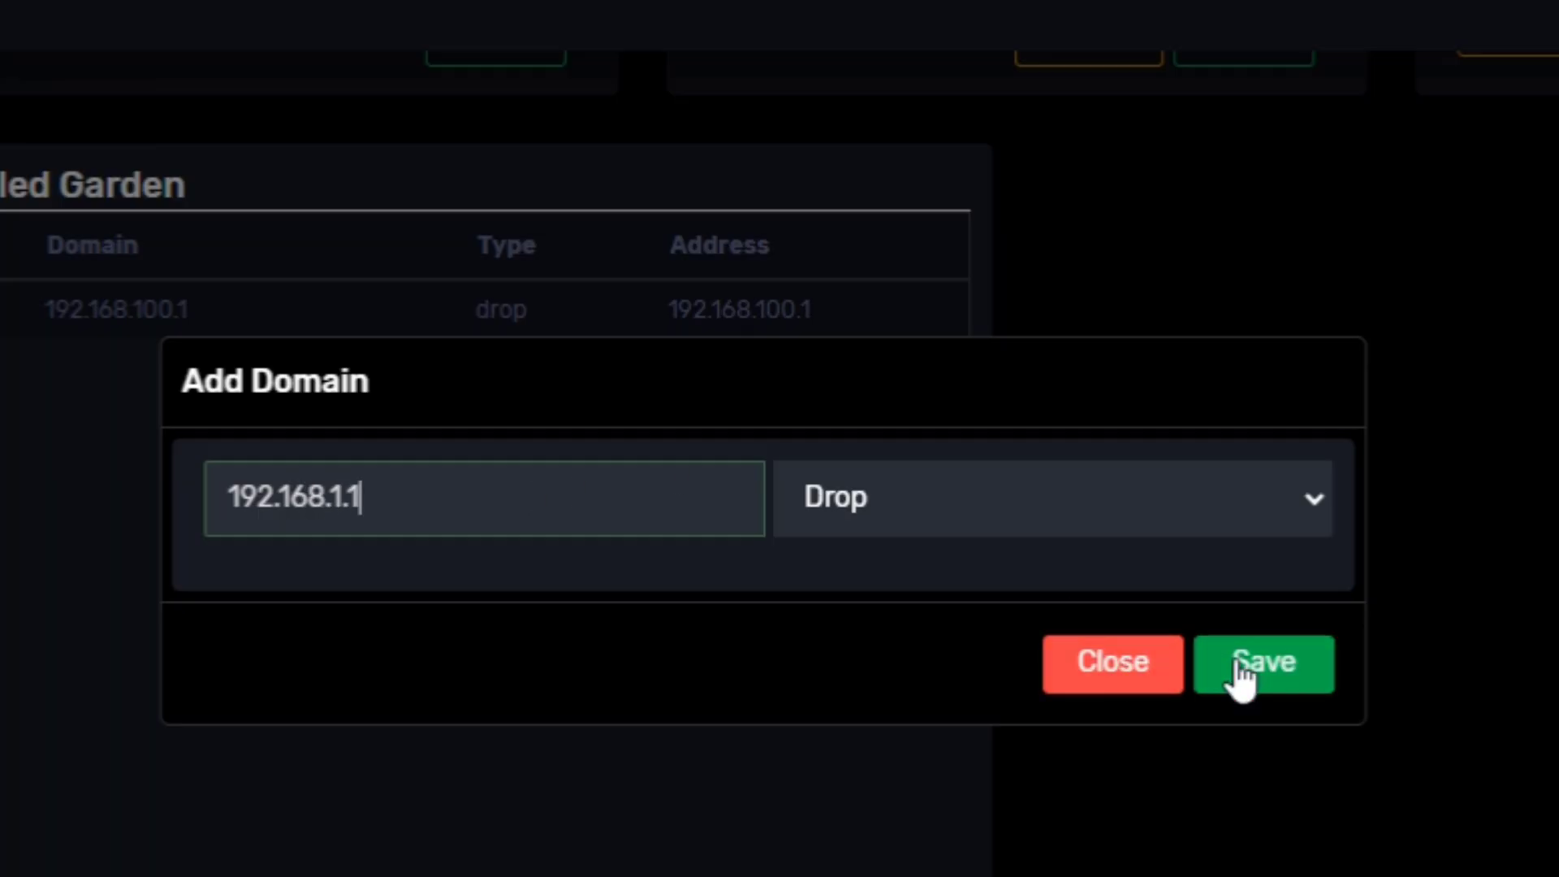
click(1244, 671)
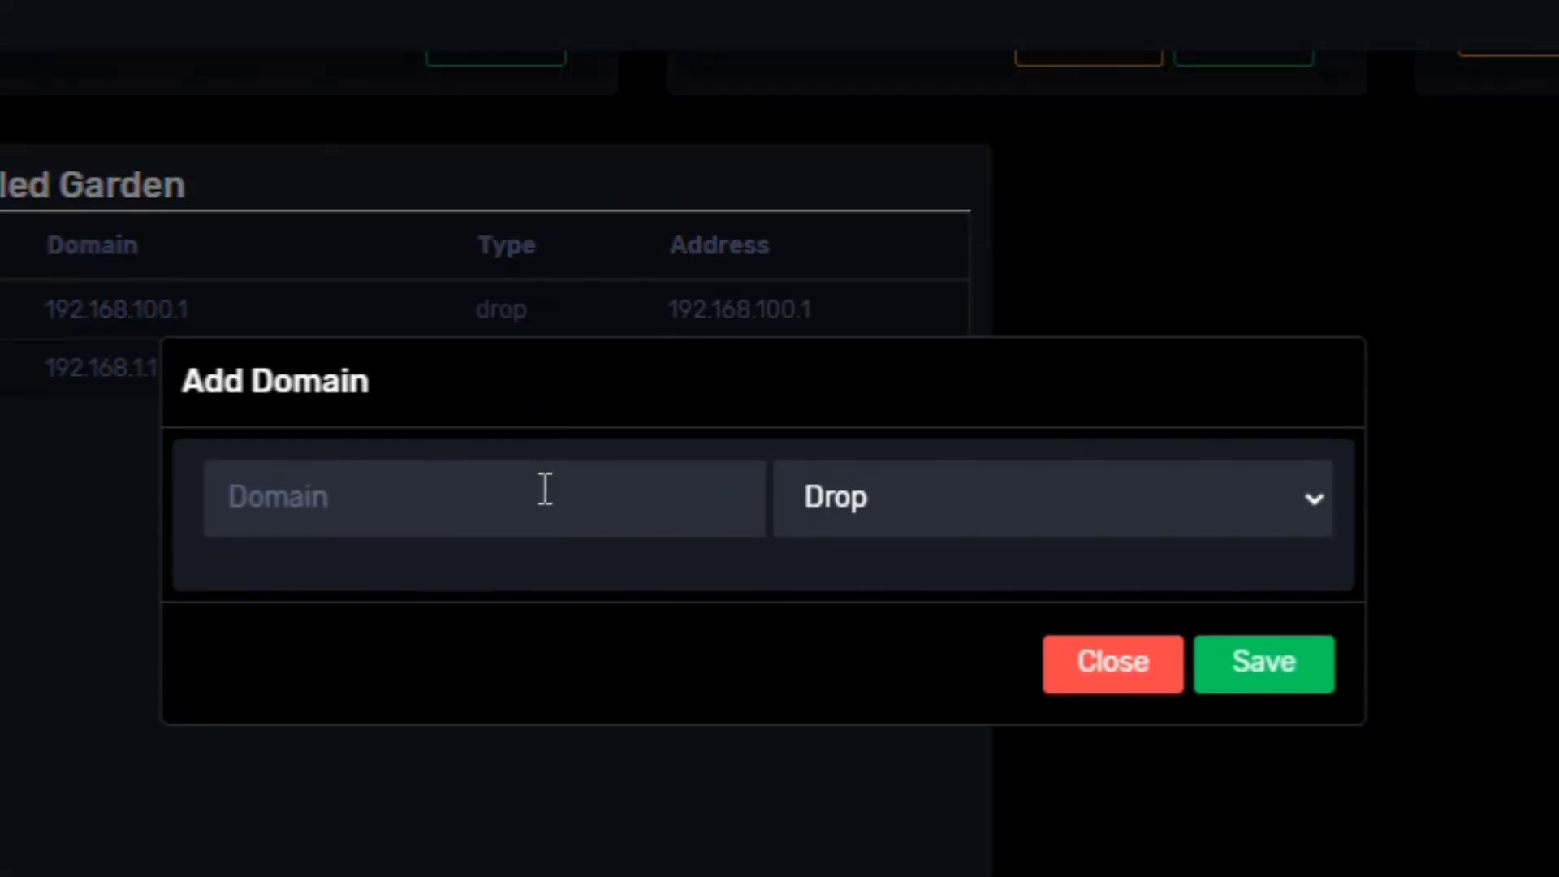
click(544, 488)
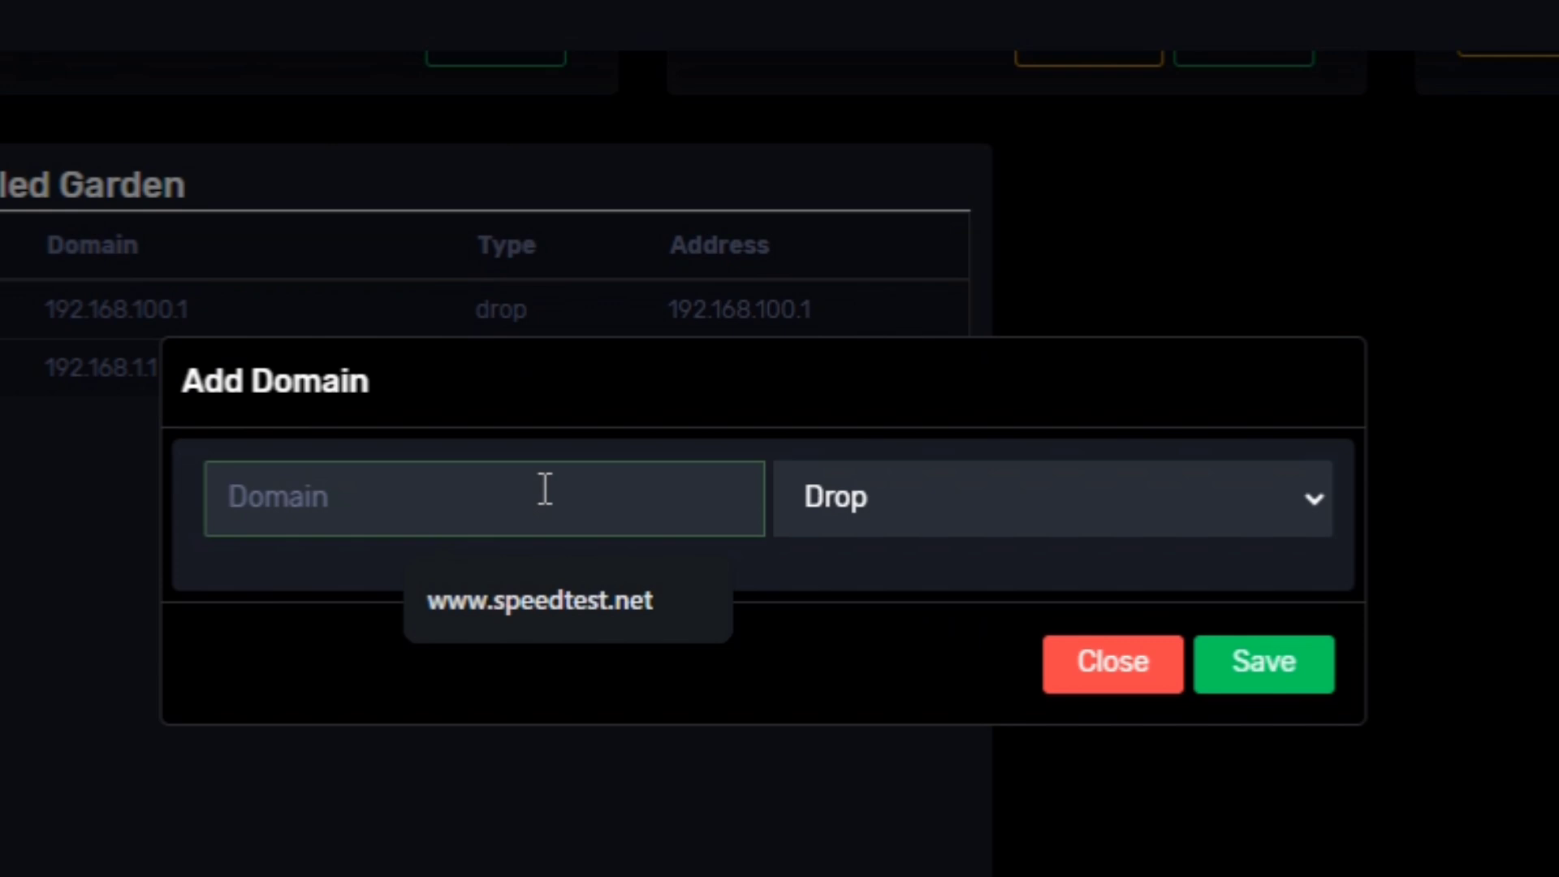
text(18)
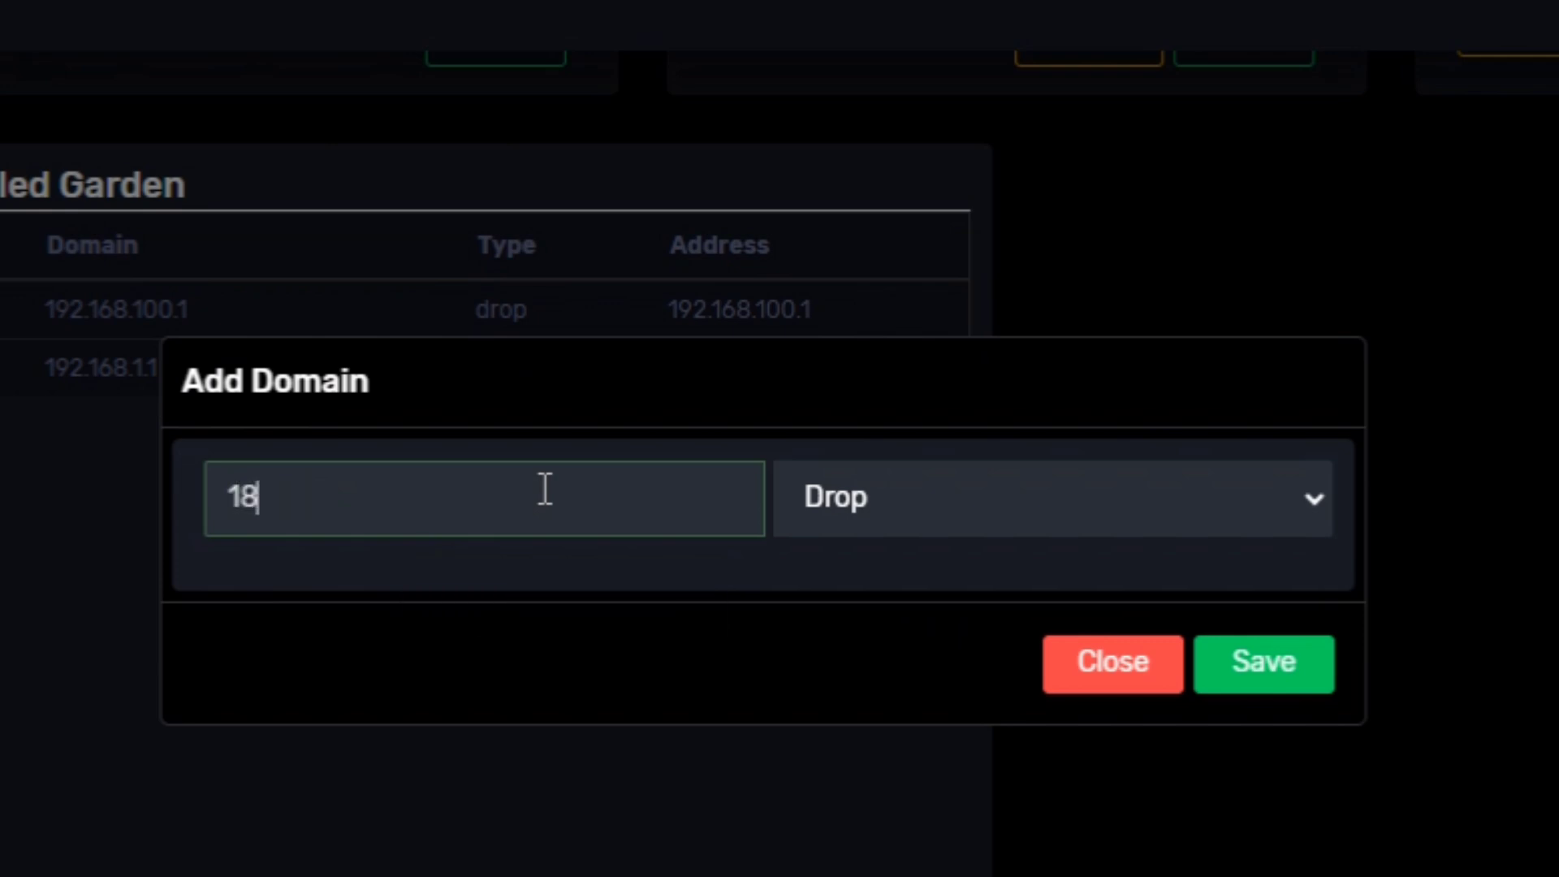
key(BackSpace)
text(92.168.254)
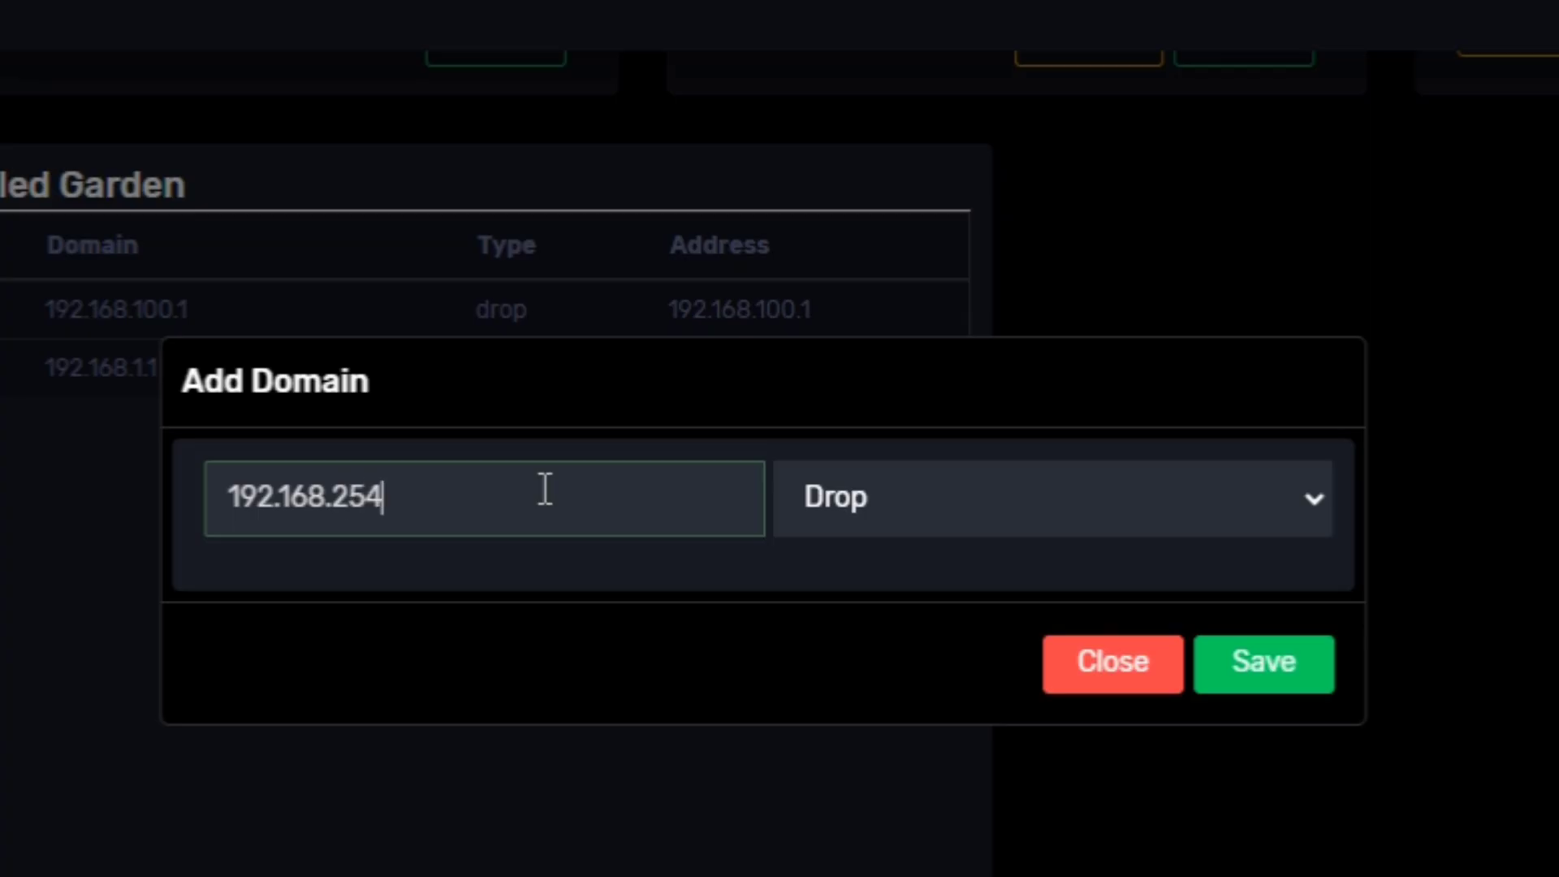
text(.254)
click(1284, 680)
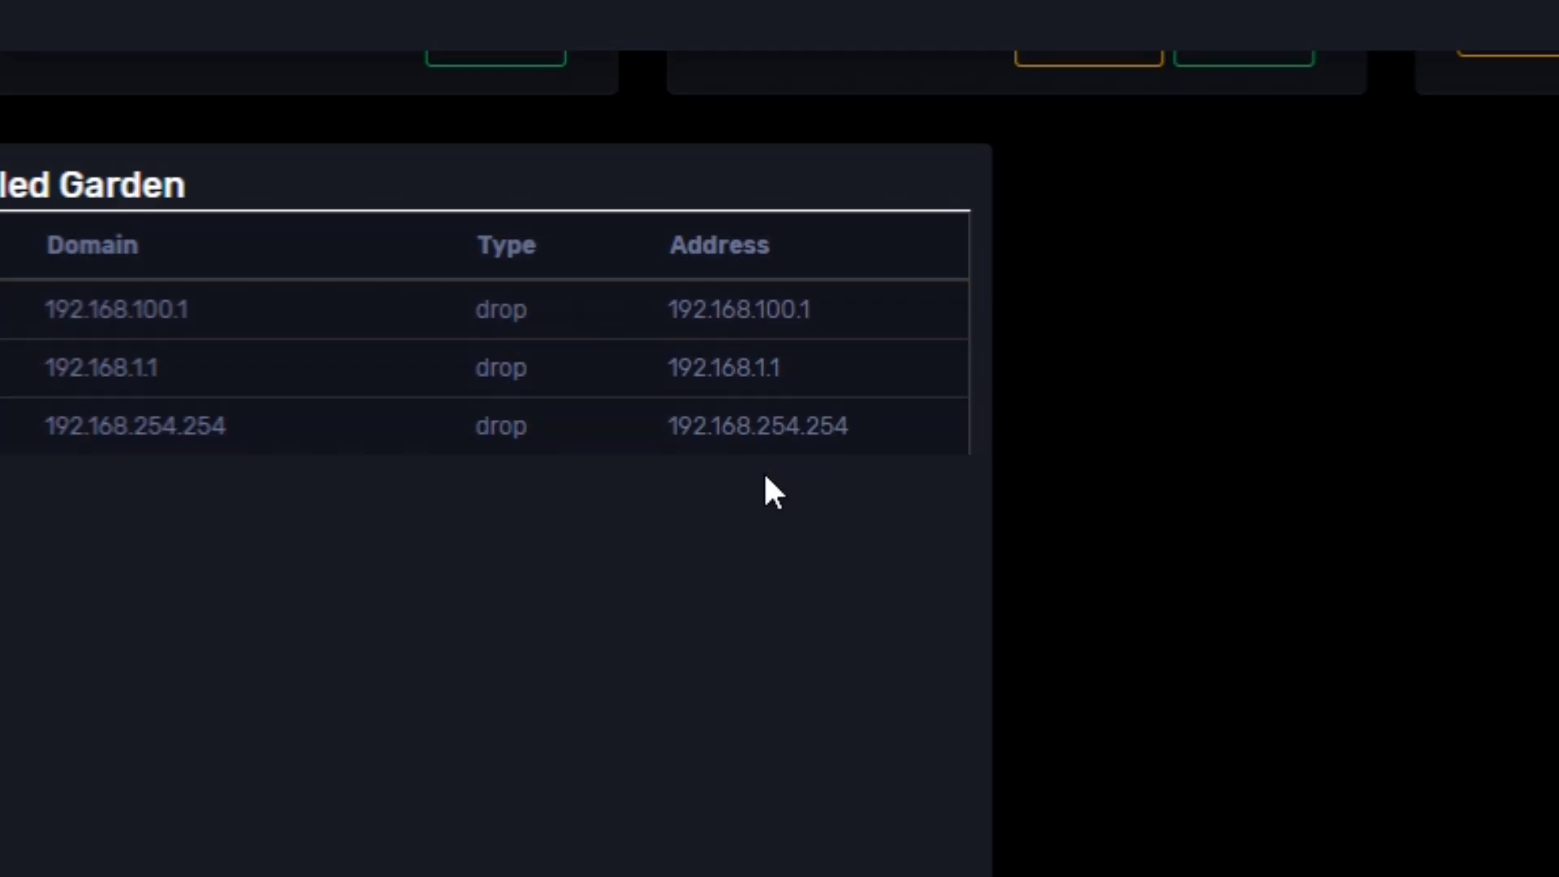
key(ctrl+a)
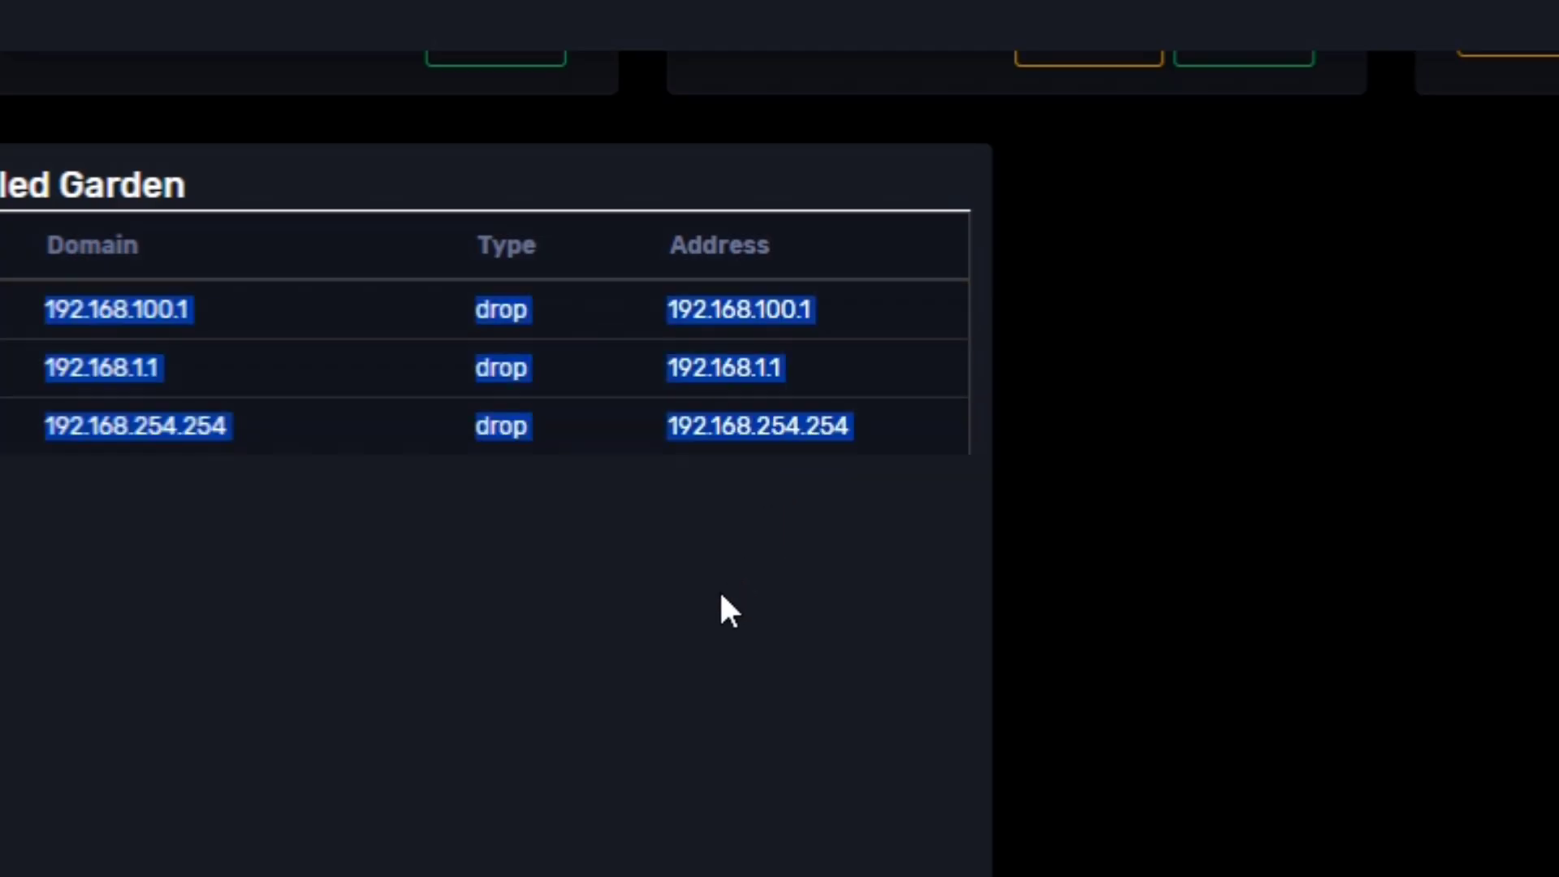
click(720, 596)
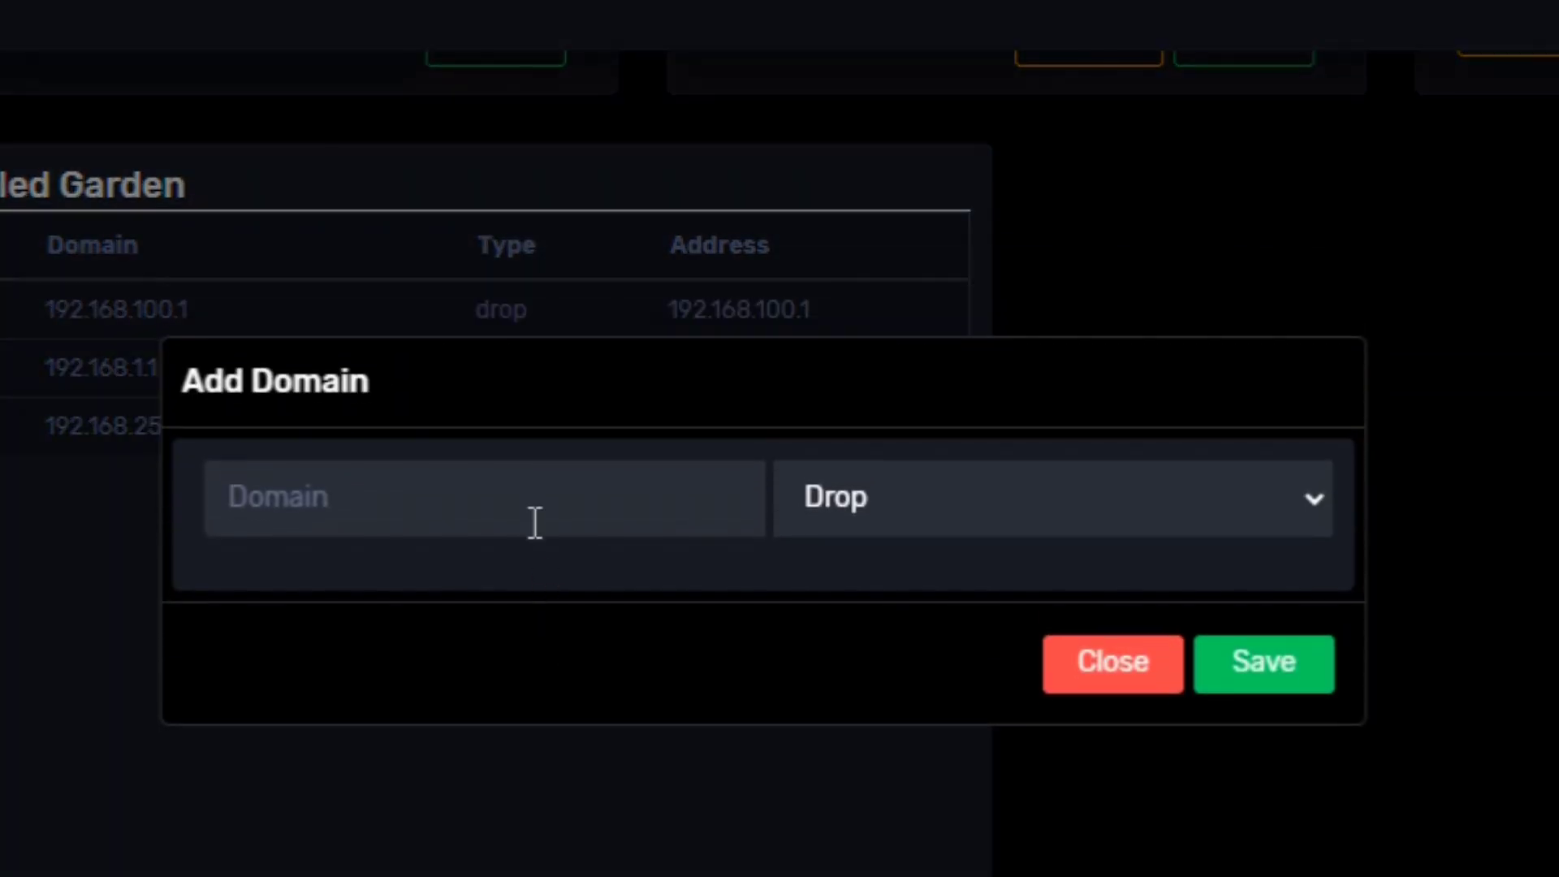
click(533, 511)
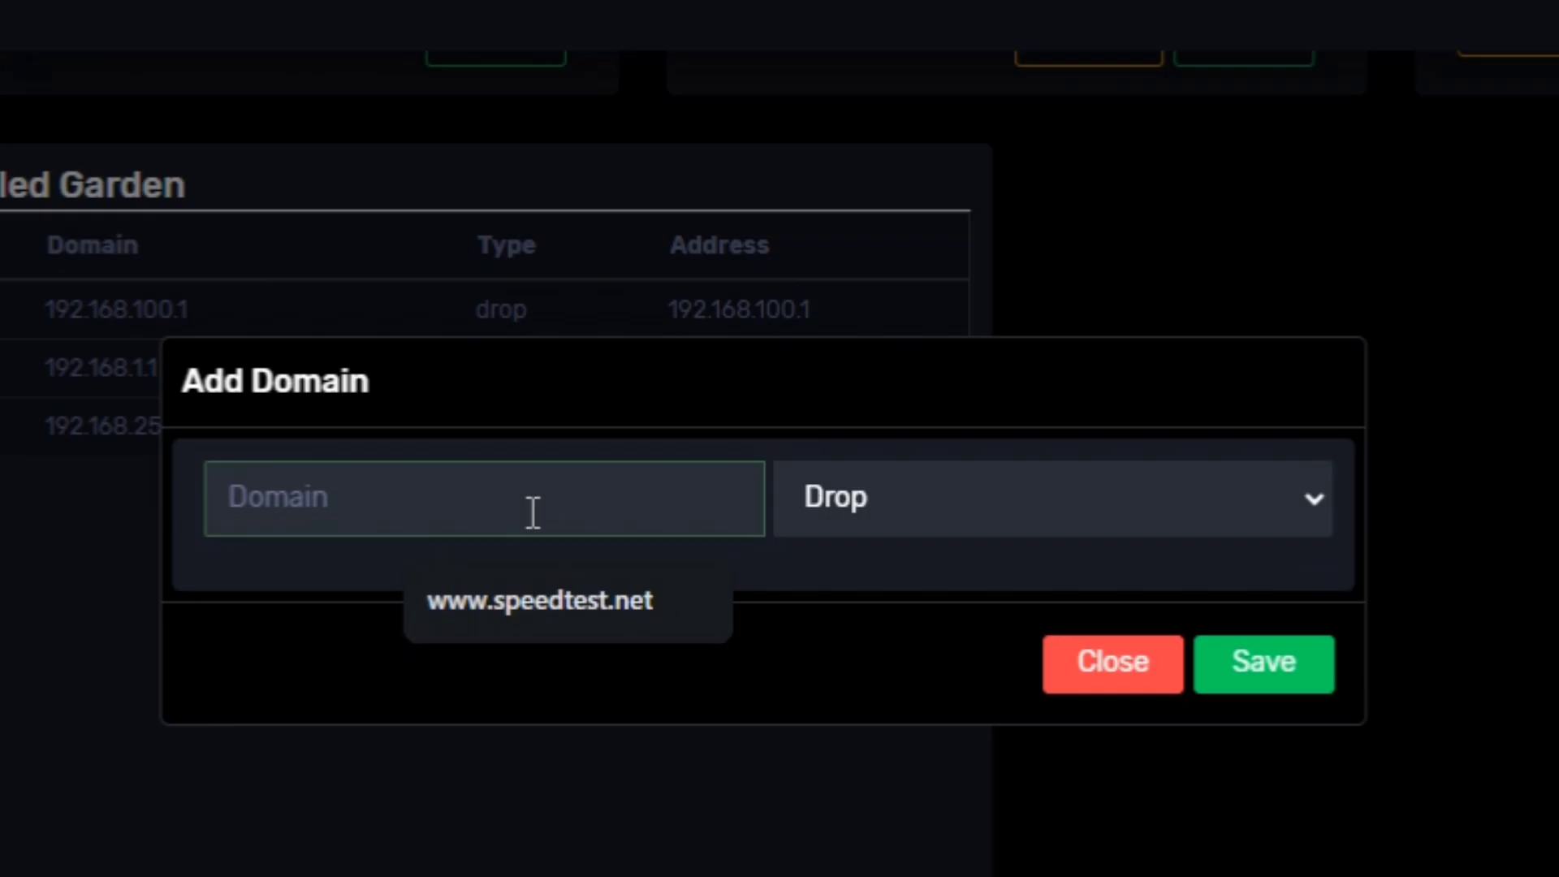
click(558, 599)
click(1251, 650)
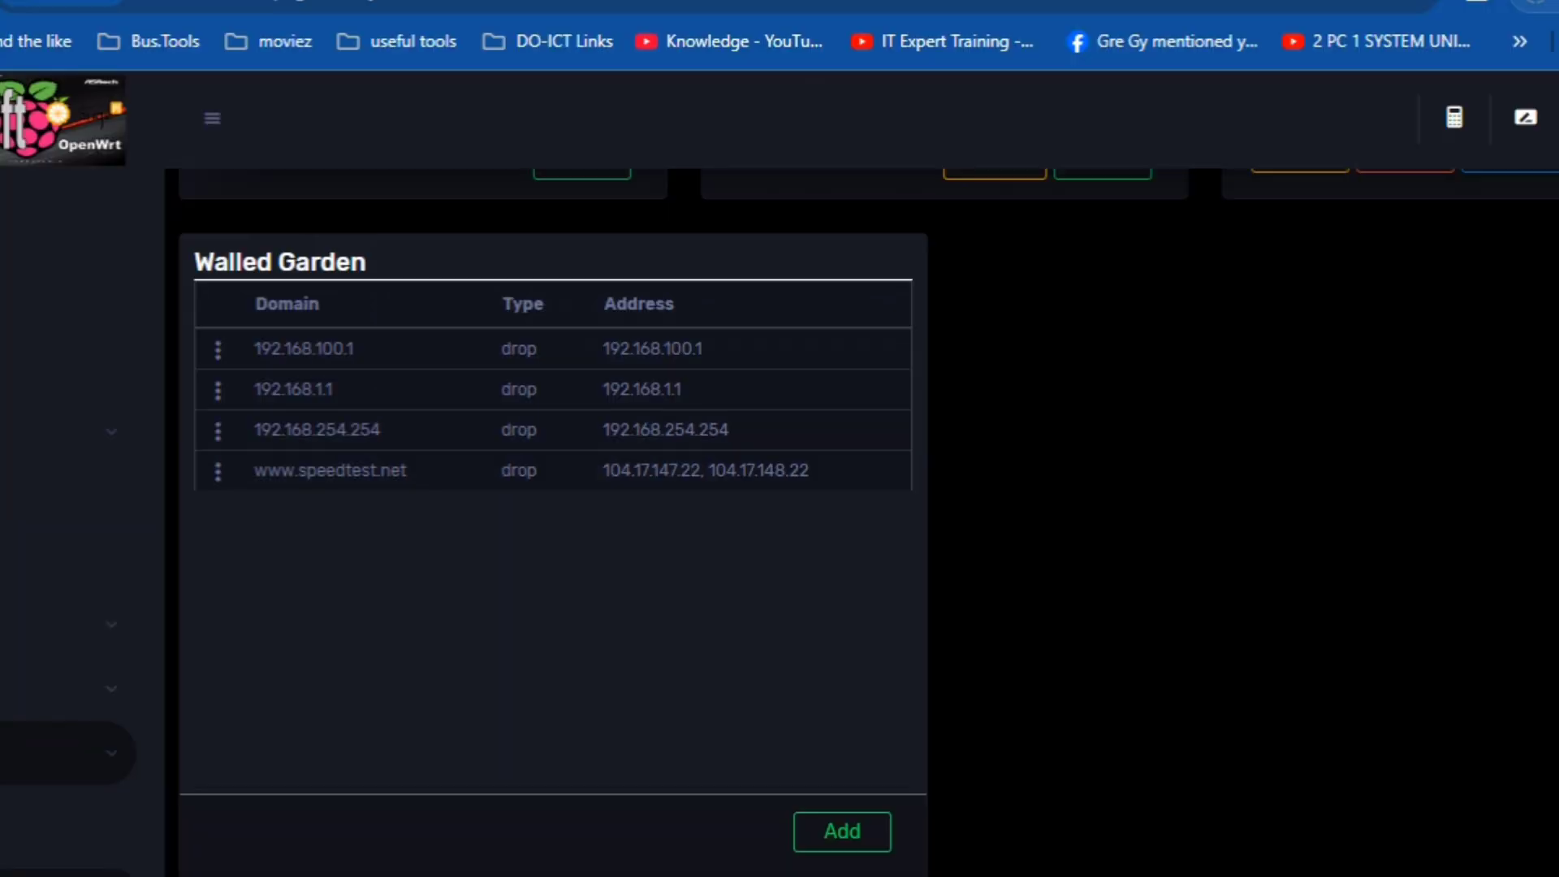
click(1106, 3)
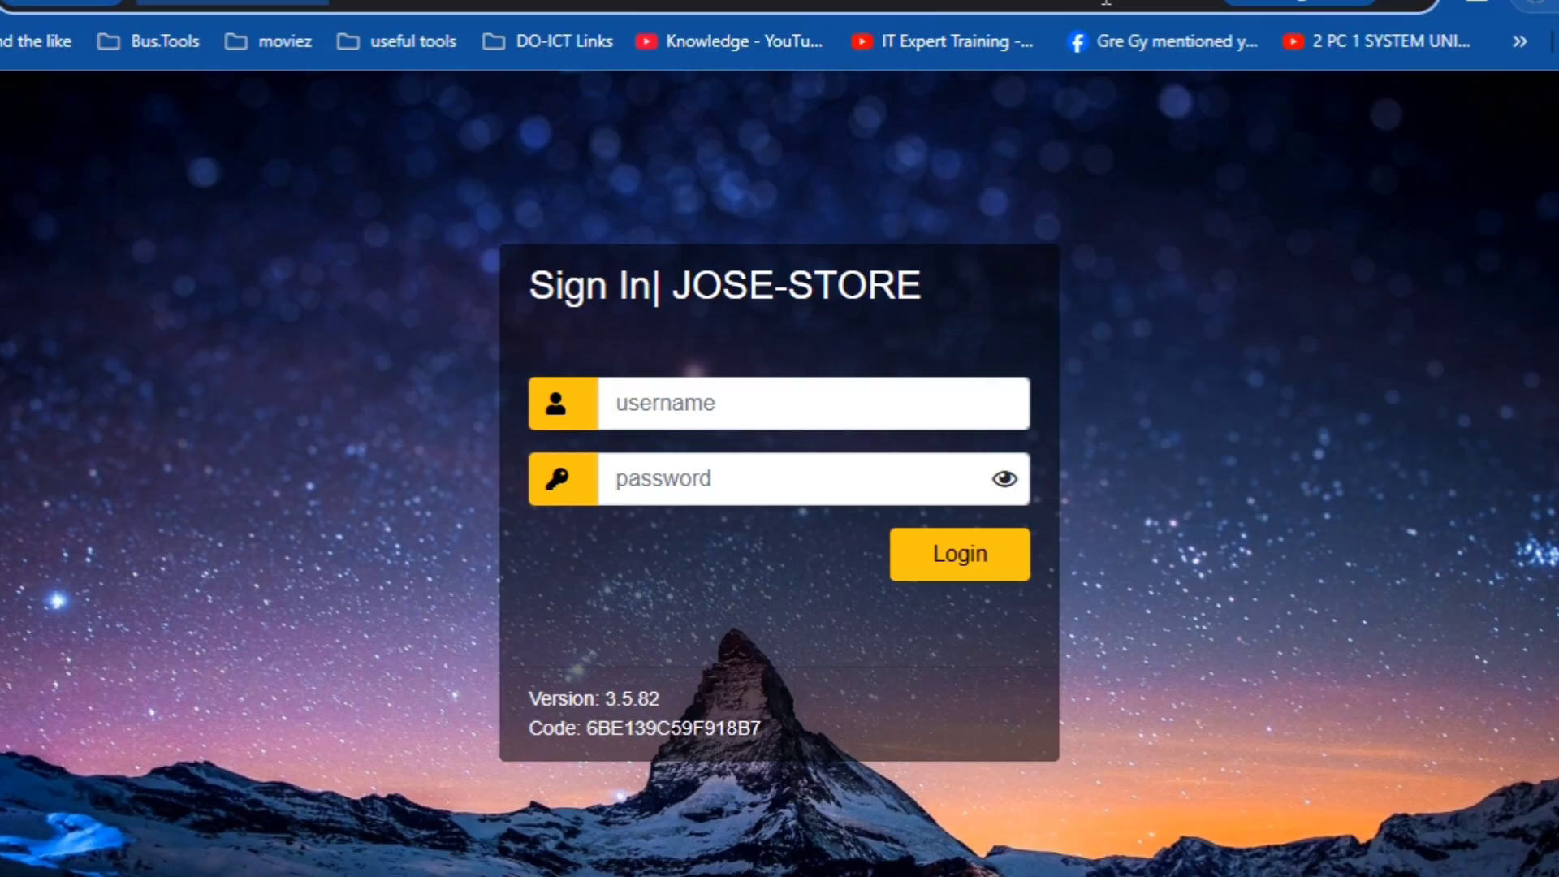
text(spee)
key(Escape)
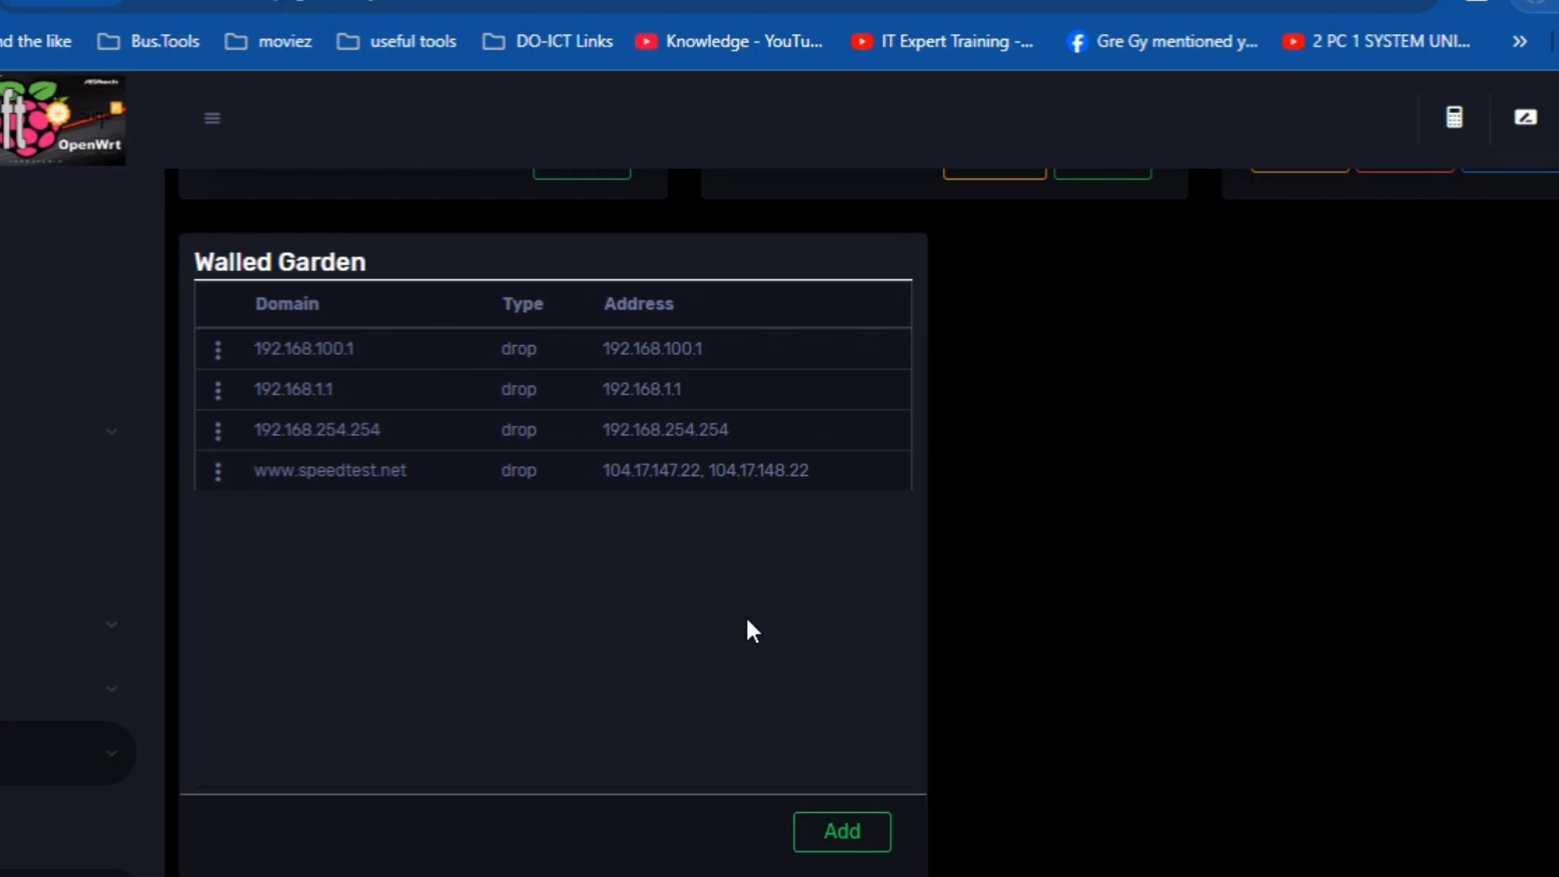
click(861, 846)
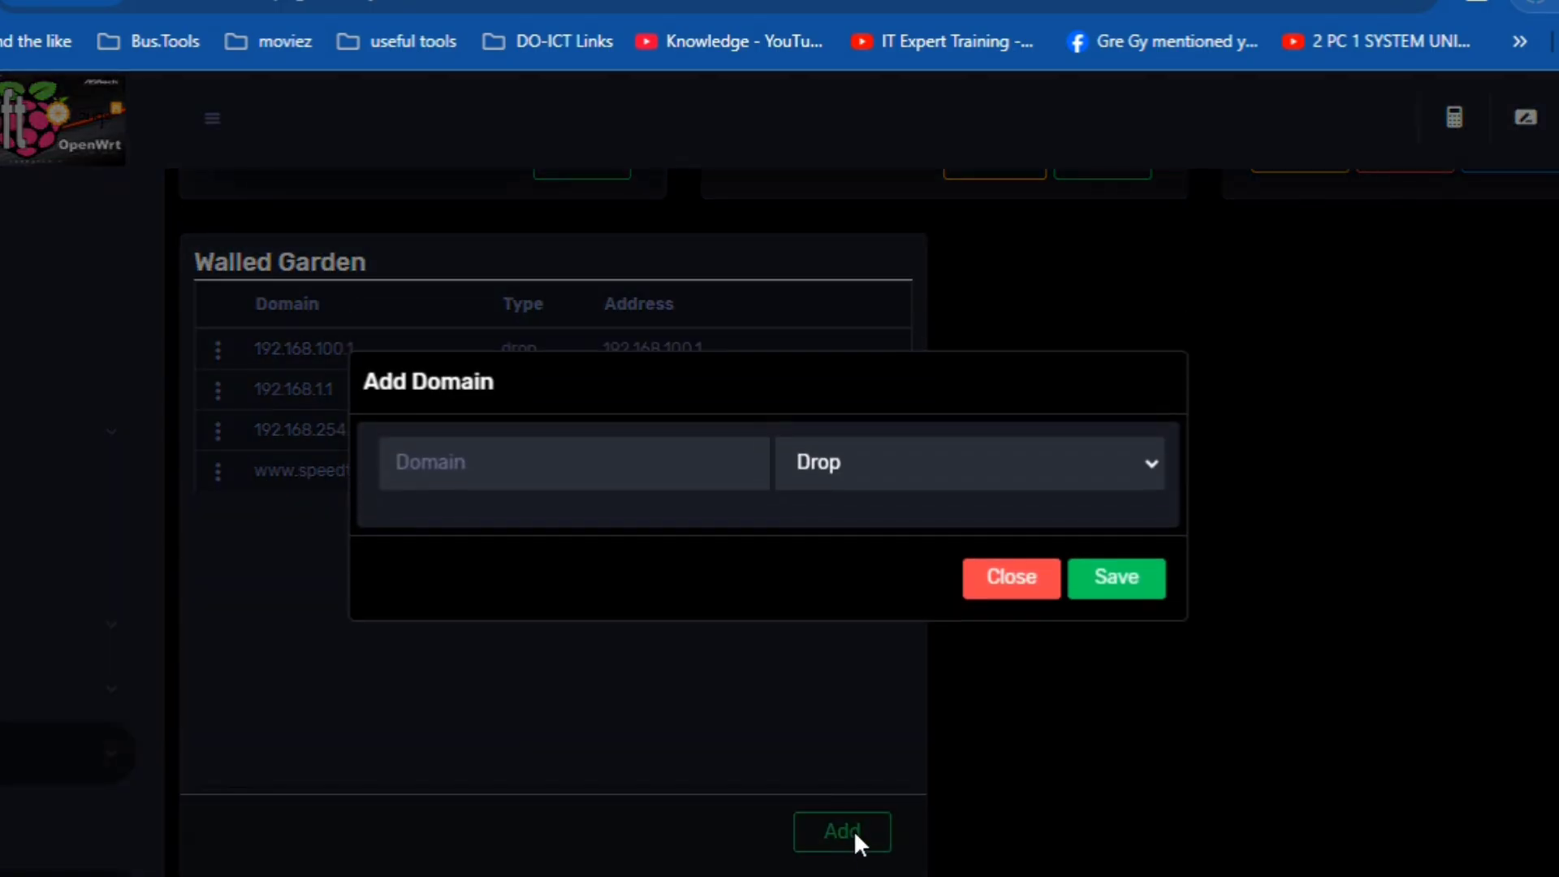
click(625, 484)
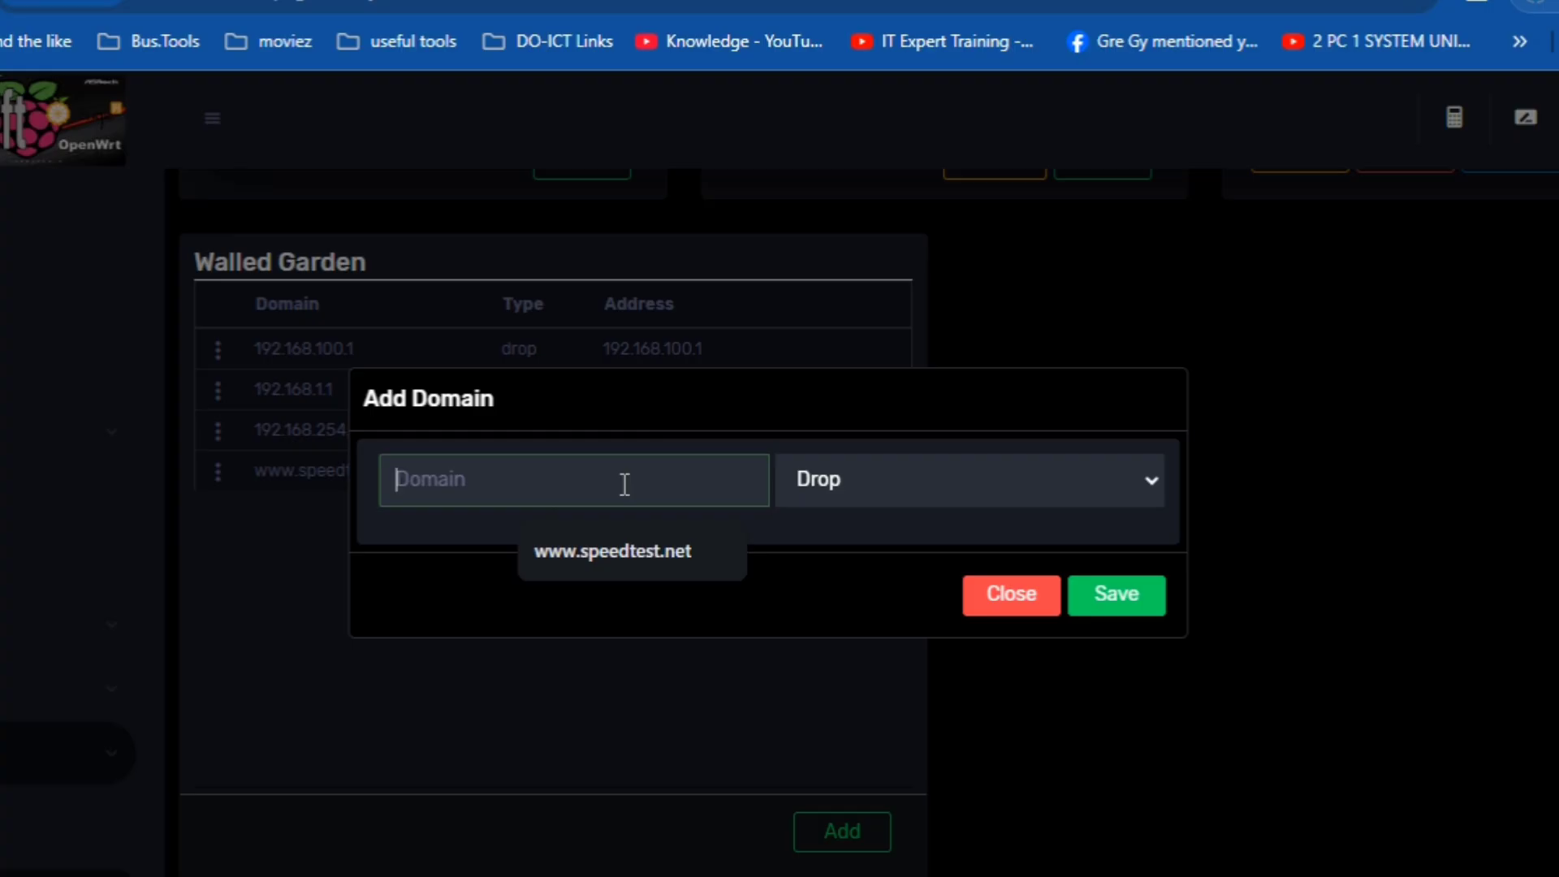
text(wwwyo)
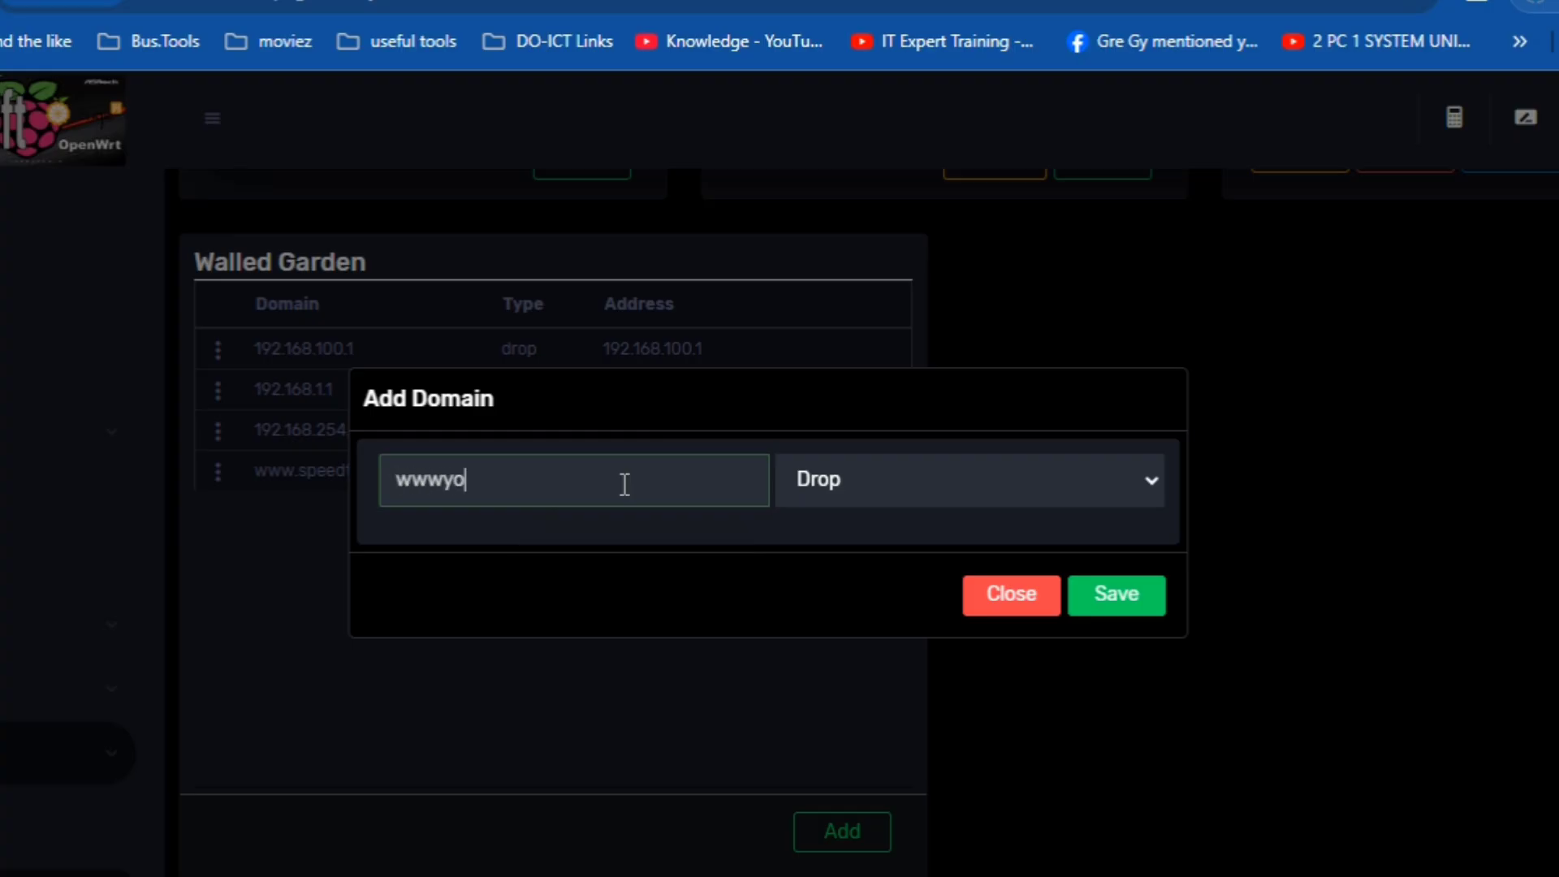
key(BackSpace)
key(BackSpace)
text(.)
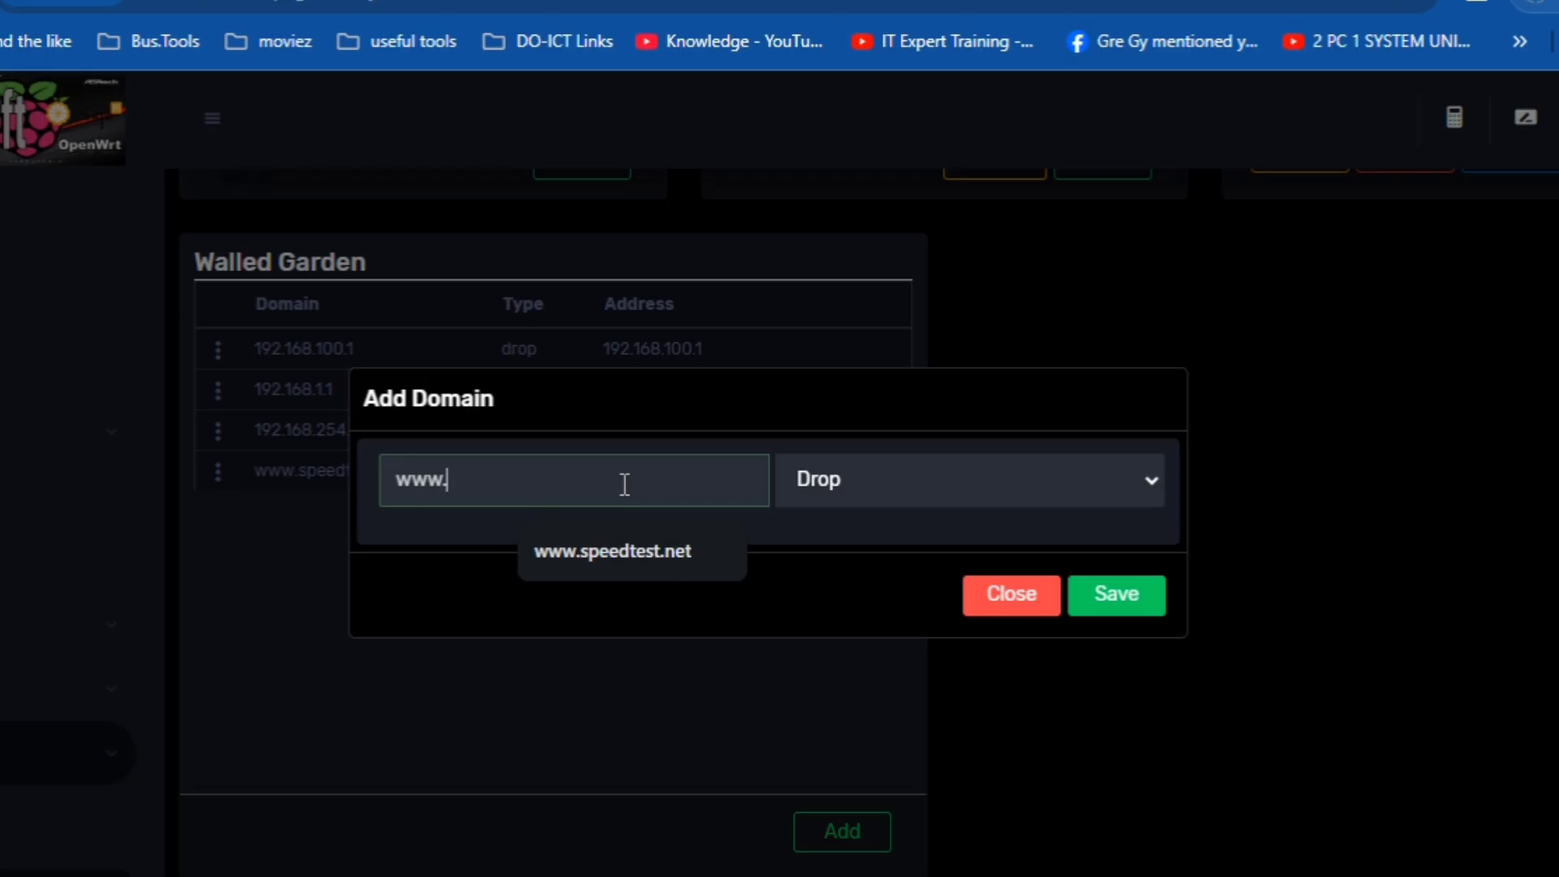
text(youtube.com)
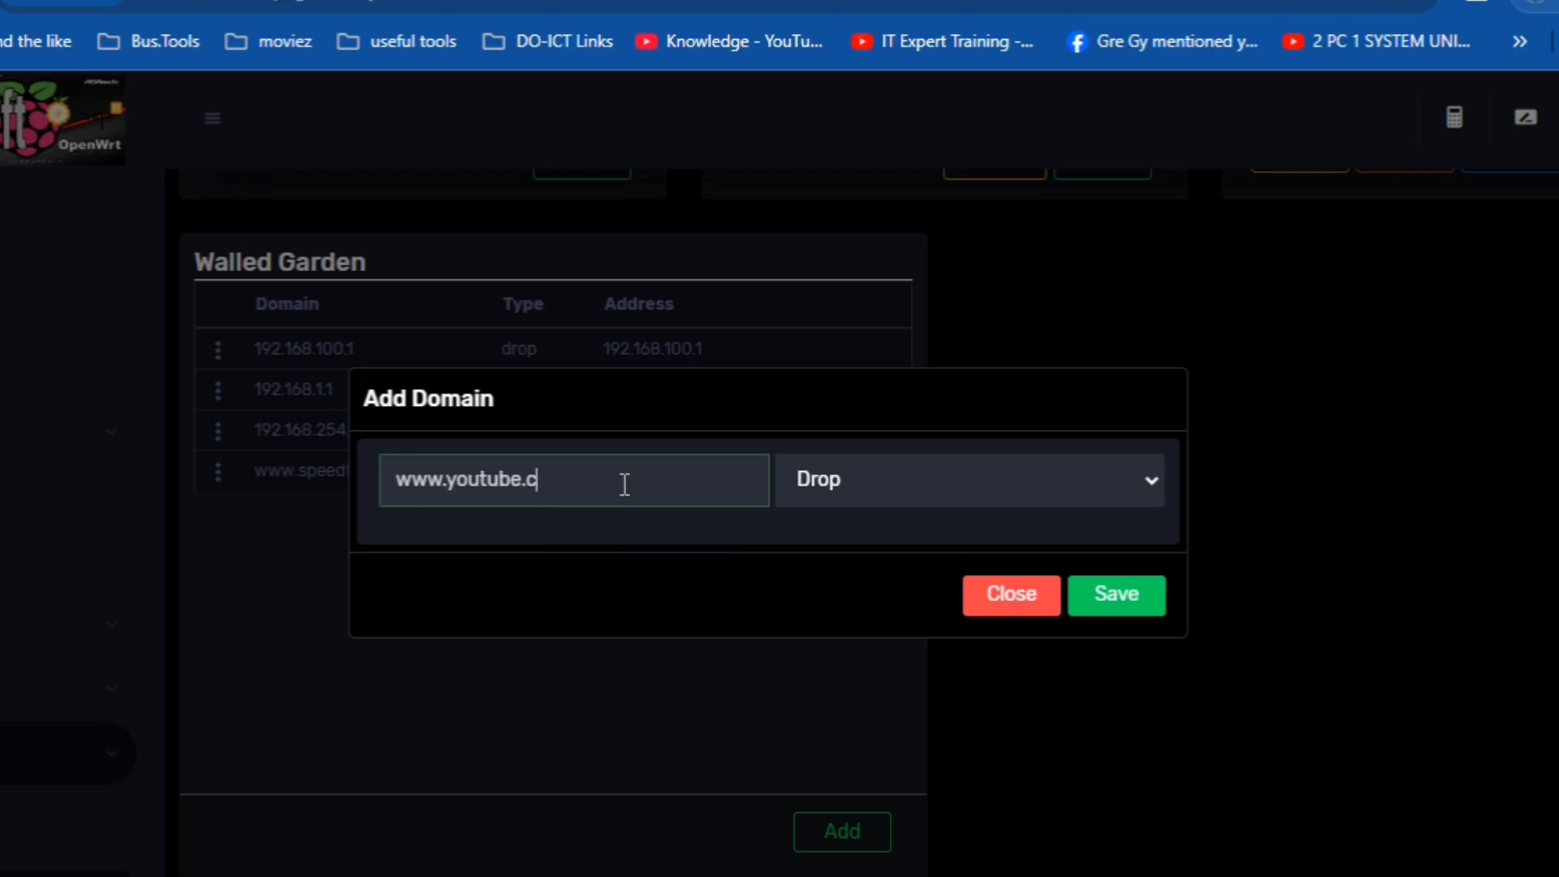
click(841, 469)
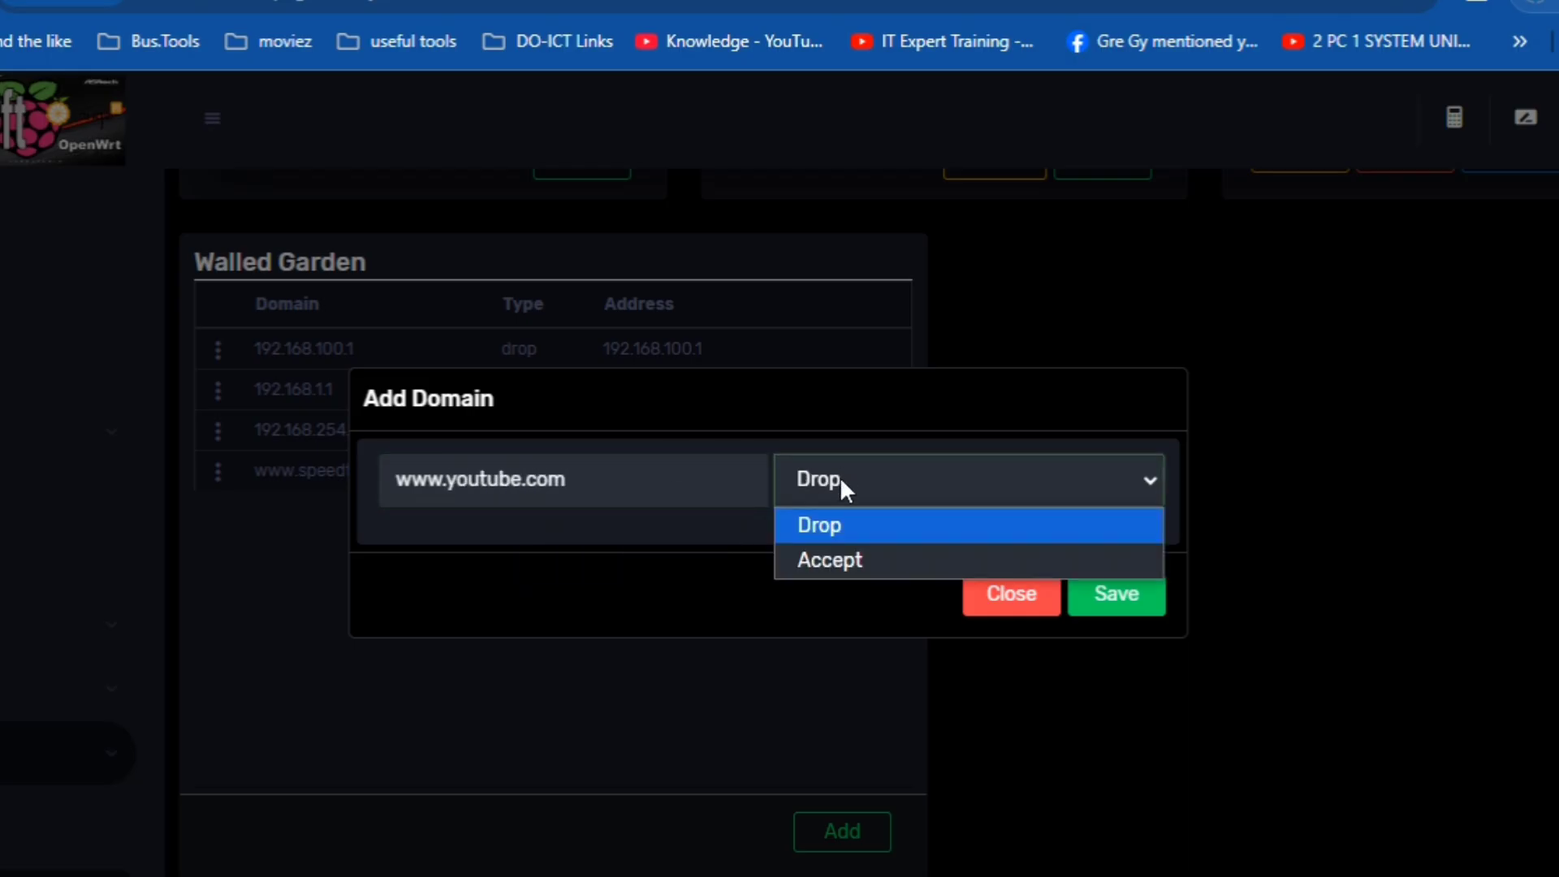
click(856, 557)
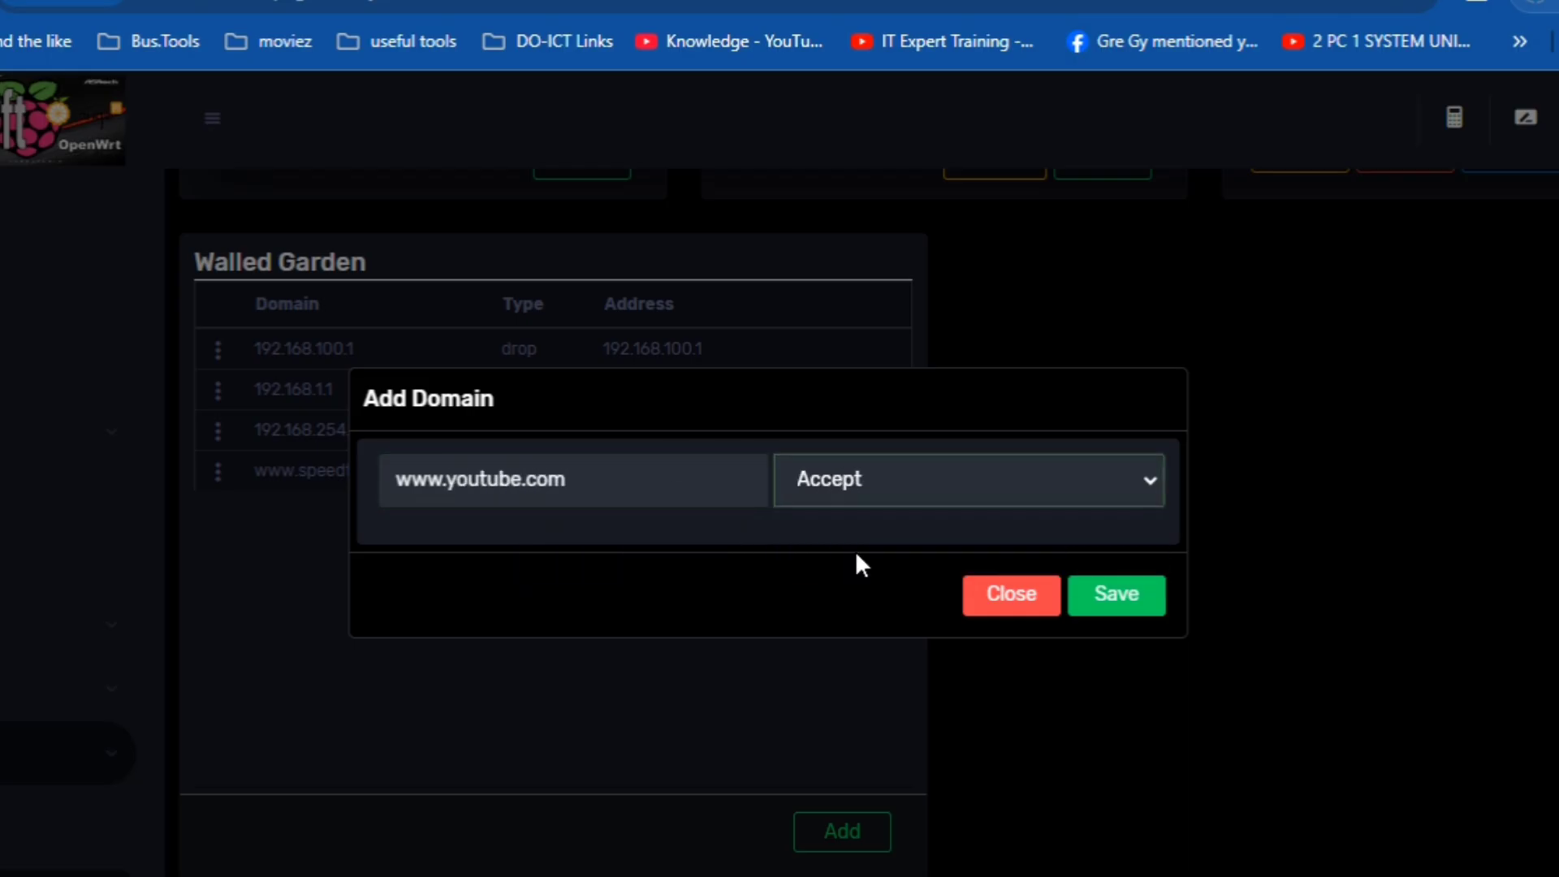
click(1093, 591)
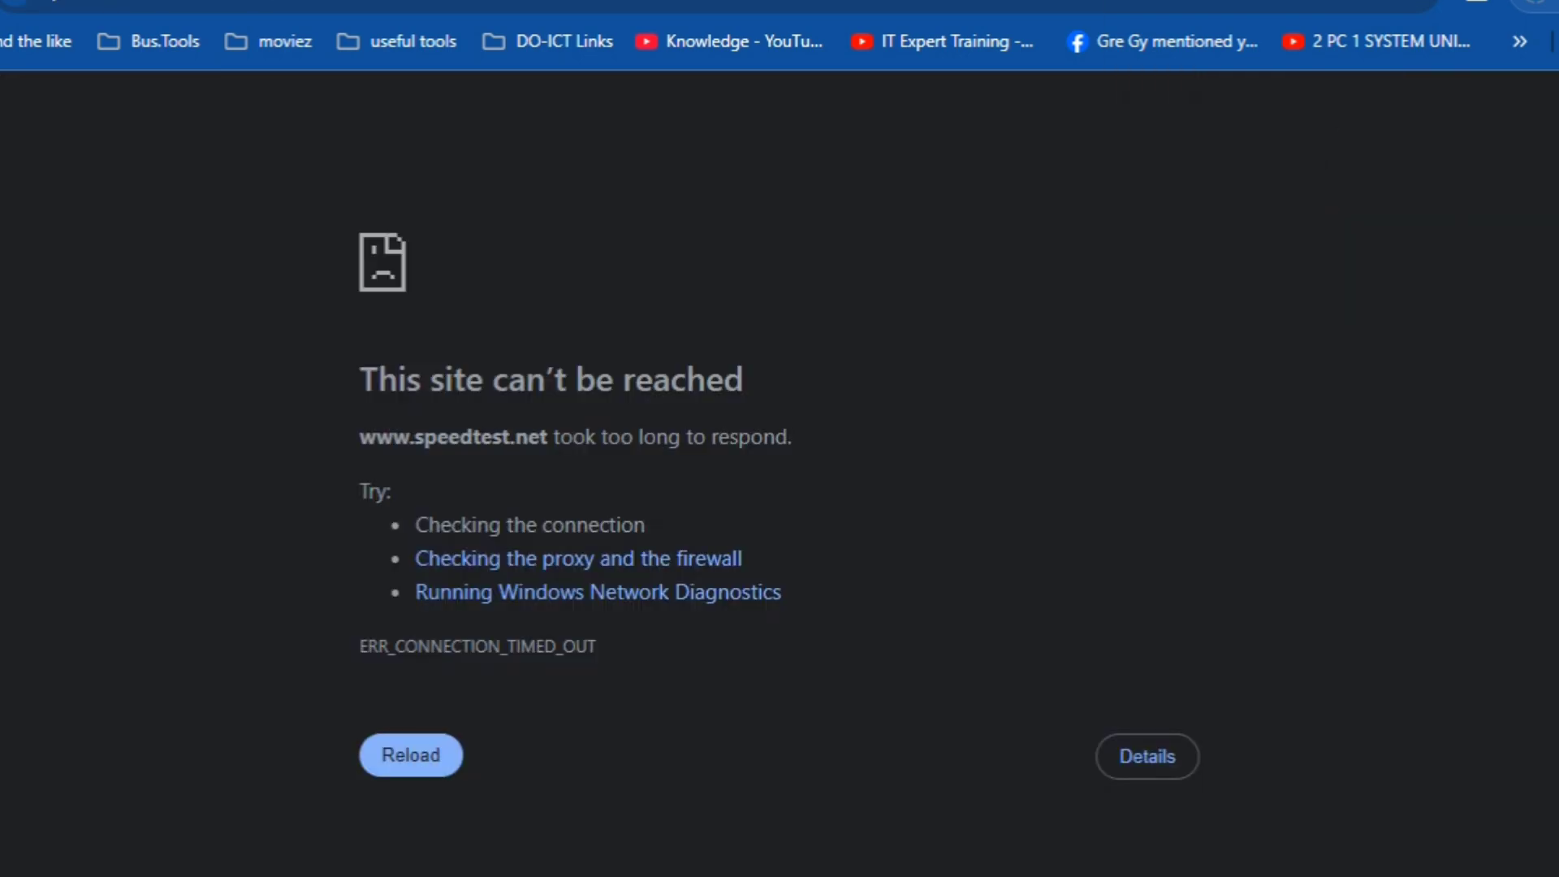
- Load youtube.com in the browser to check that it is reachable
key(ctrl+l)
text(you)
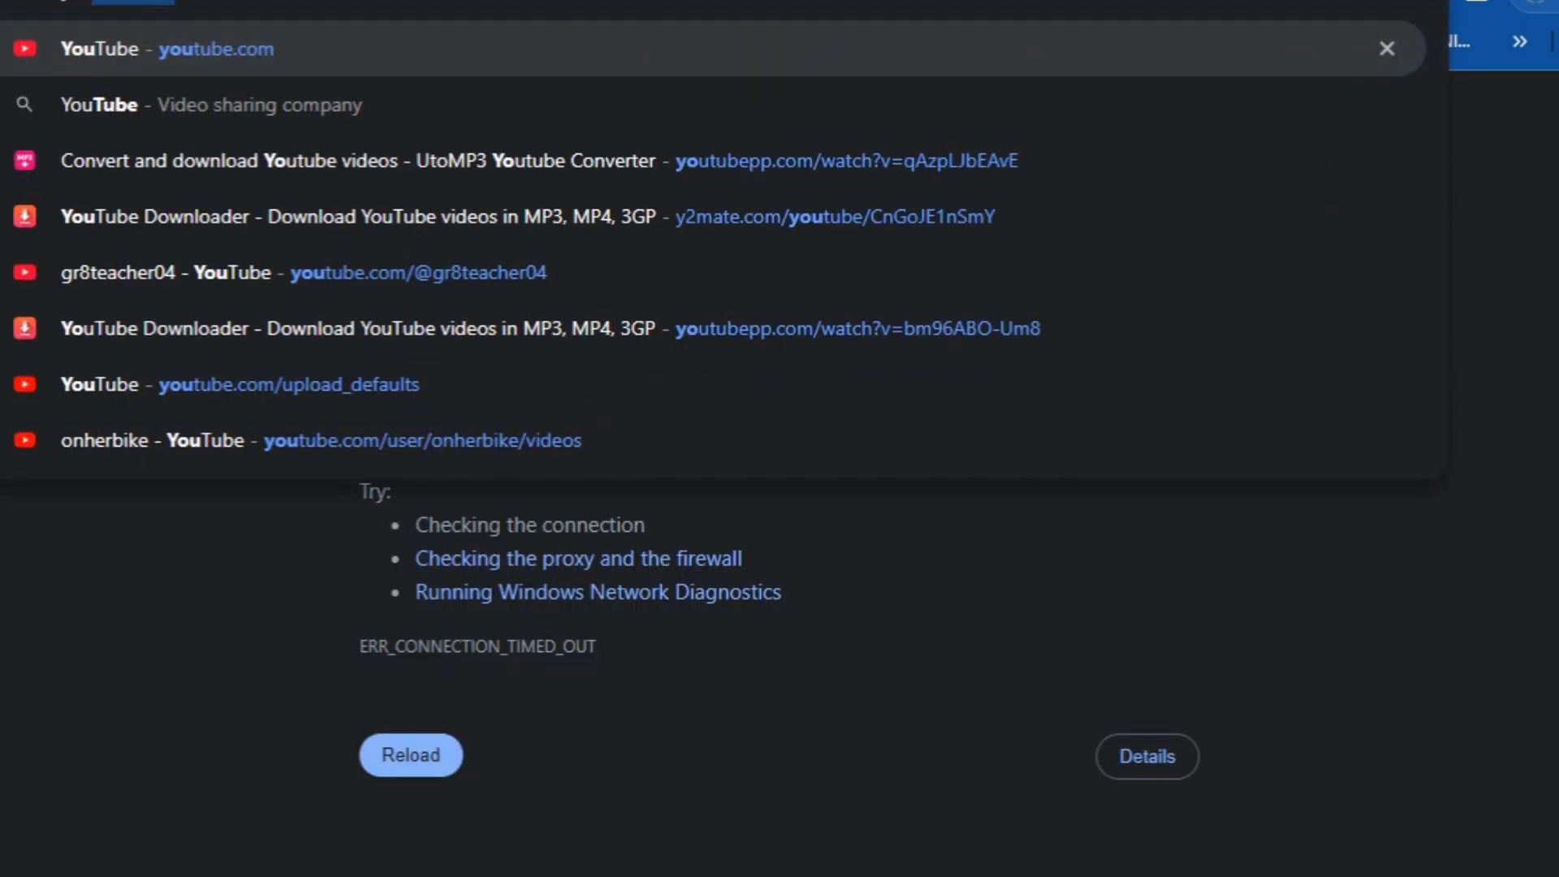
key(Return)
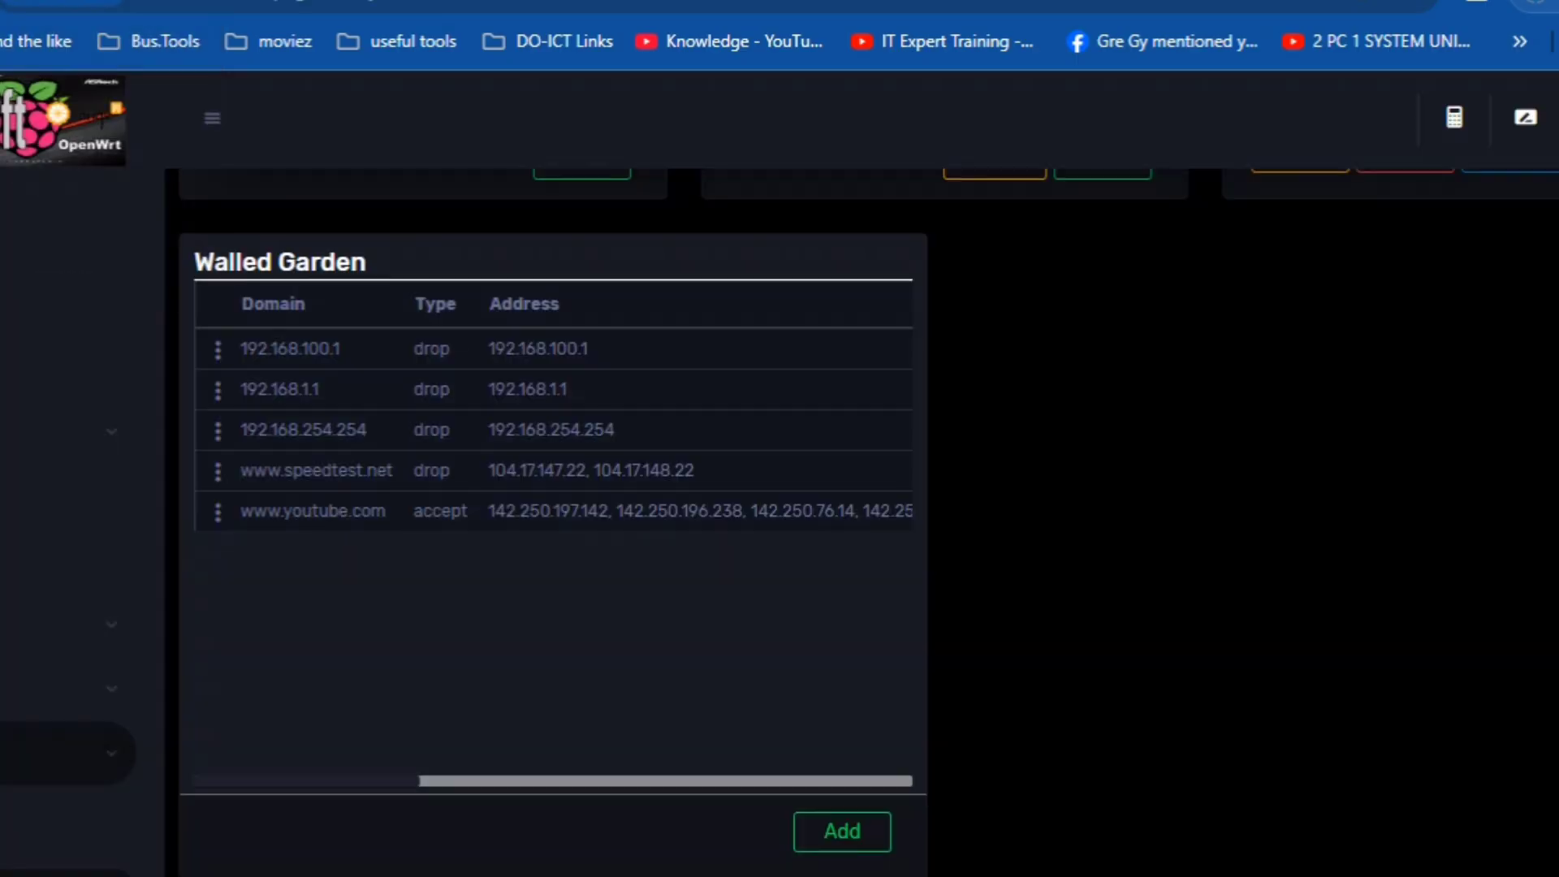
click(217, 511)
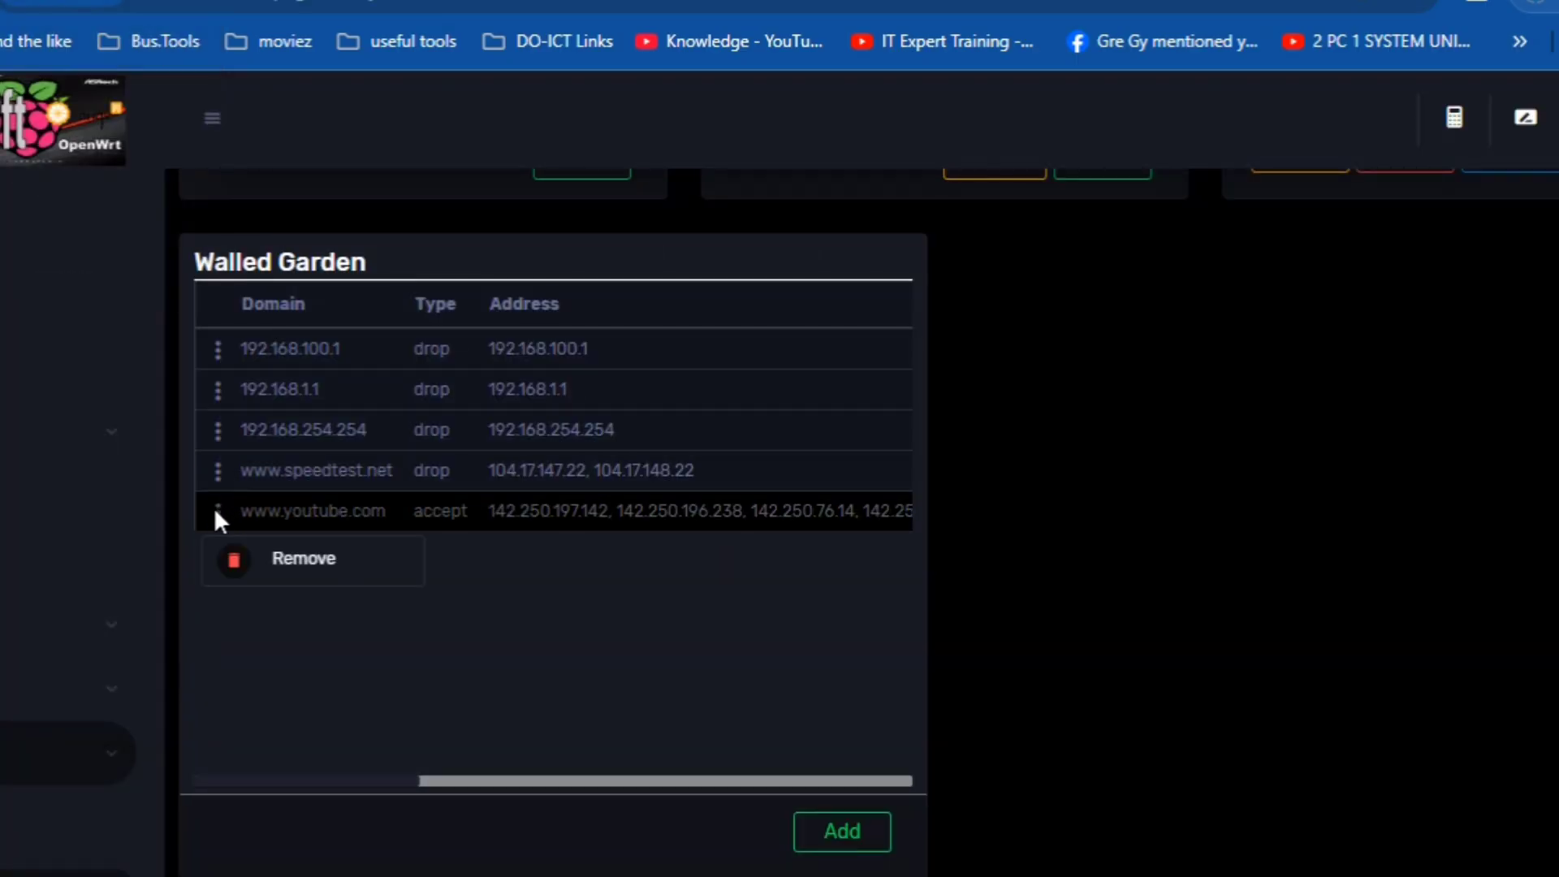
click(298, 557)
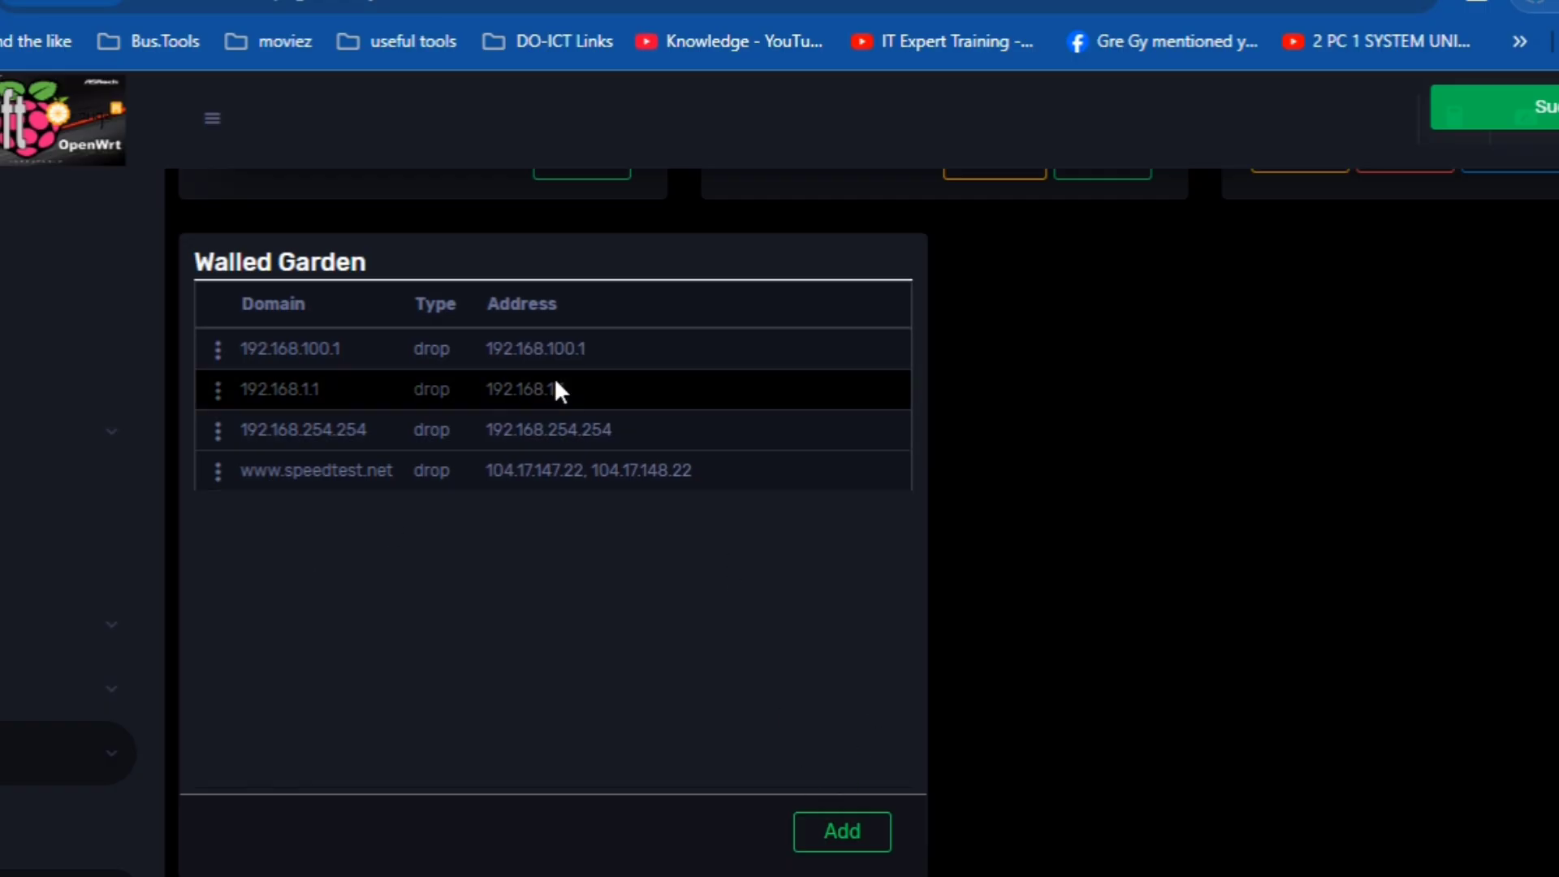
scroll(265, 671, down, 3)
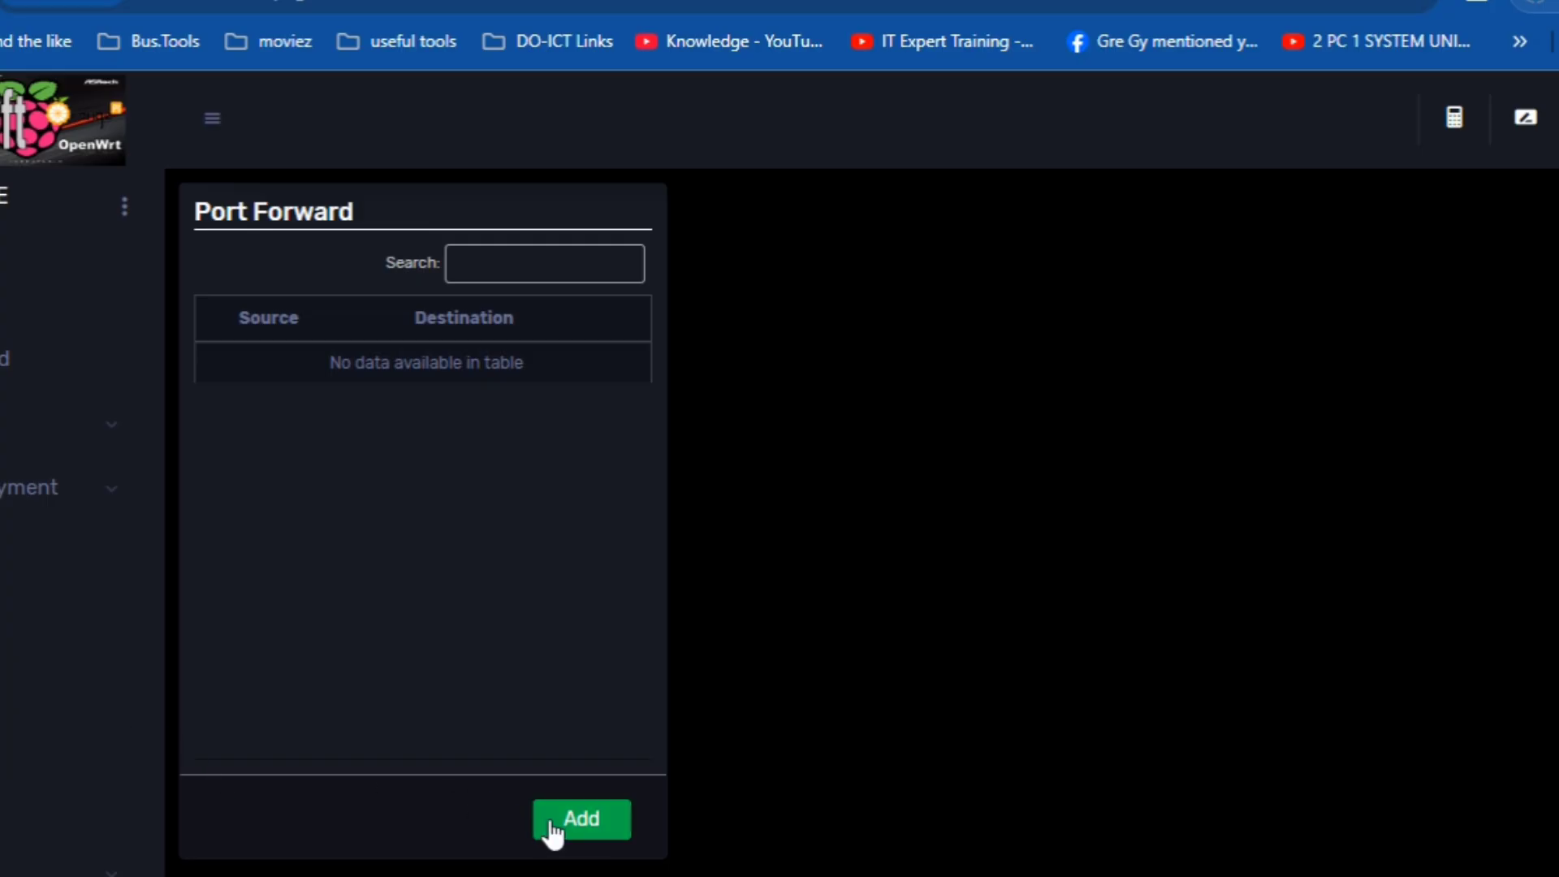
- Fill a new port forwarding rule with source port 80 and destination address 192.168.3.1
scroll(638, 702, down, 5)
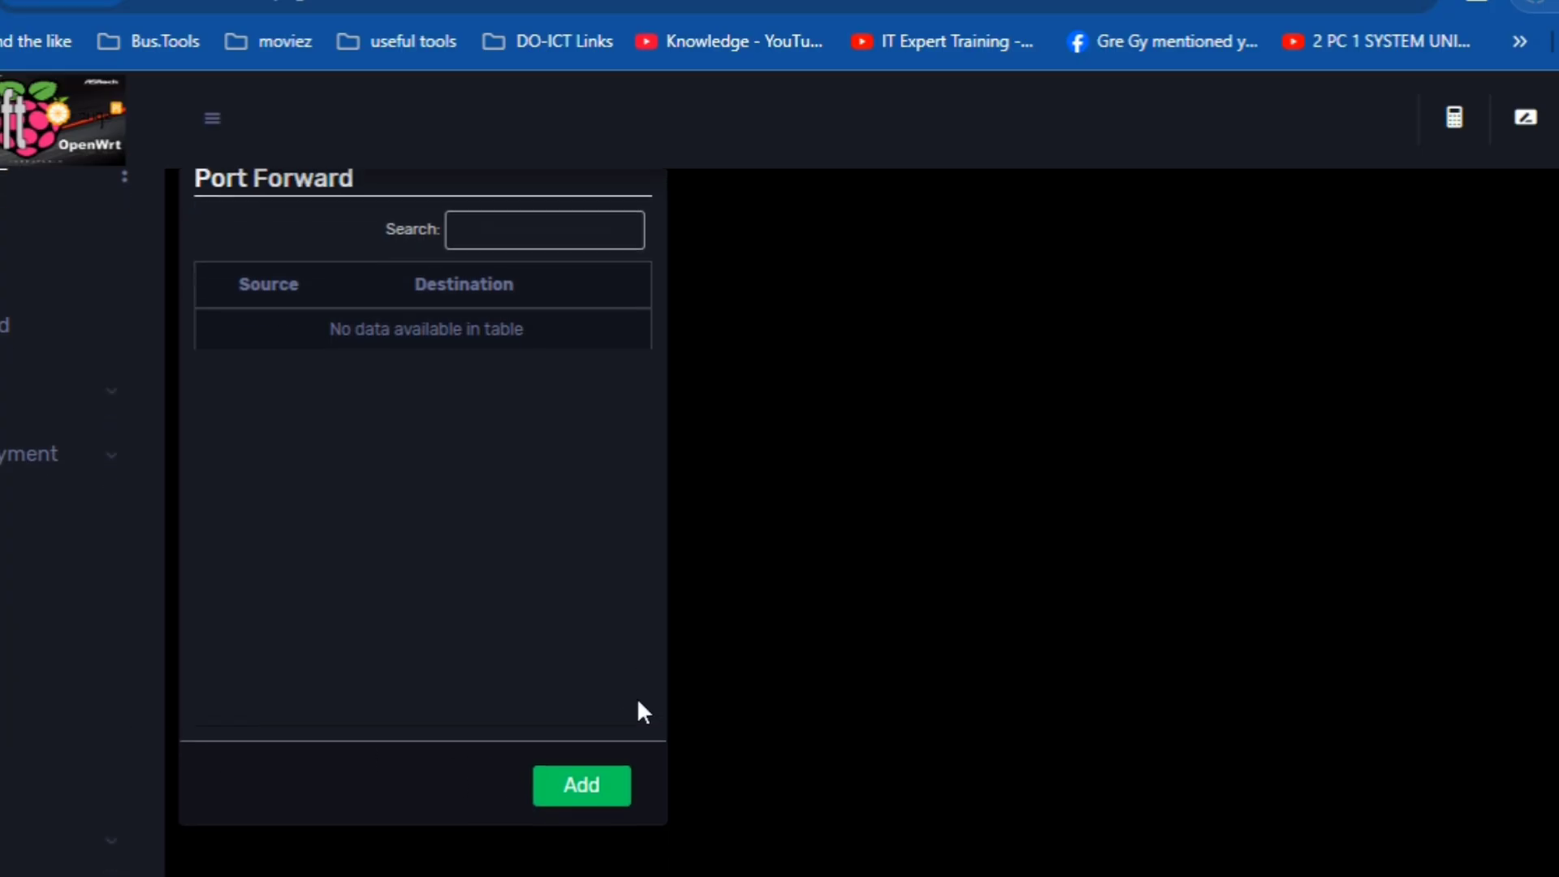
scroll(639, 702, down, 2)
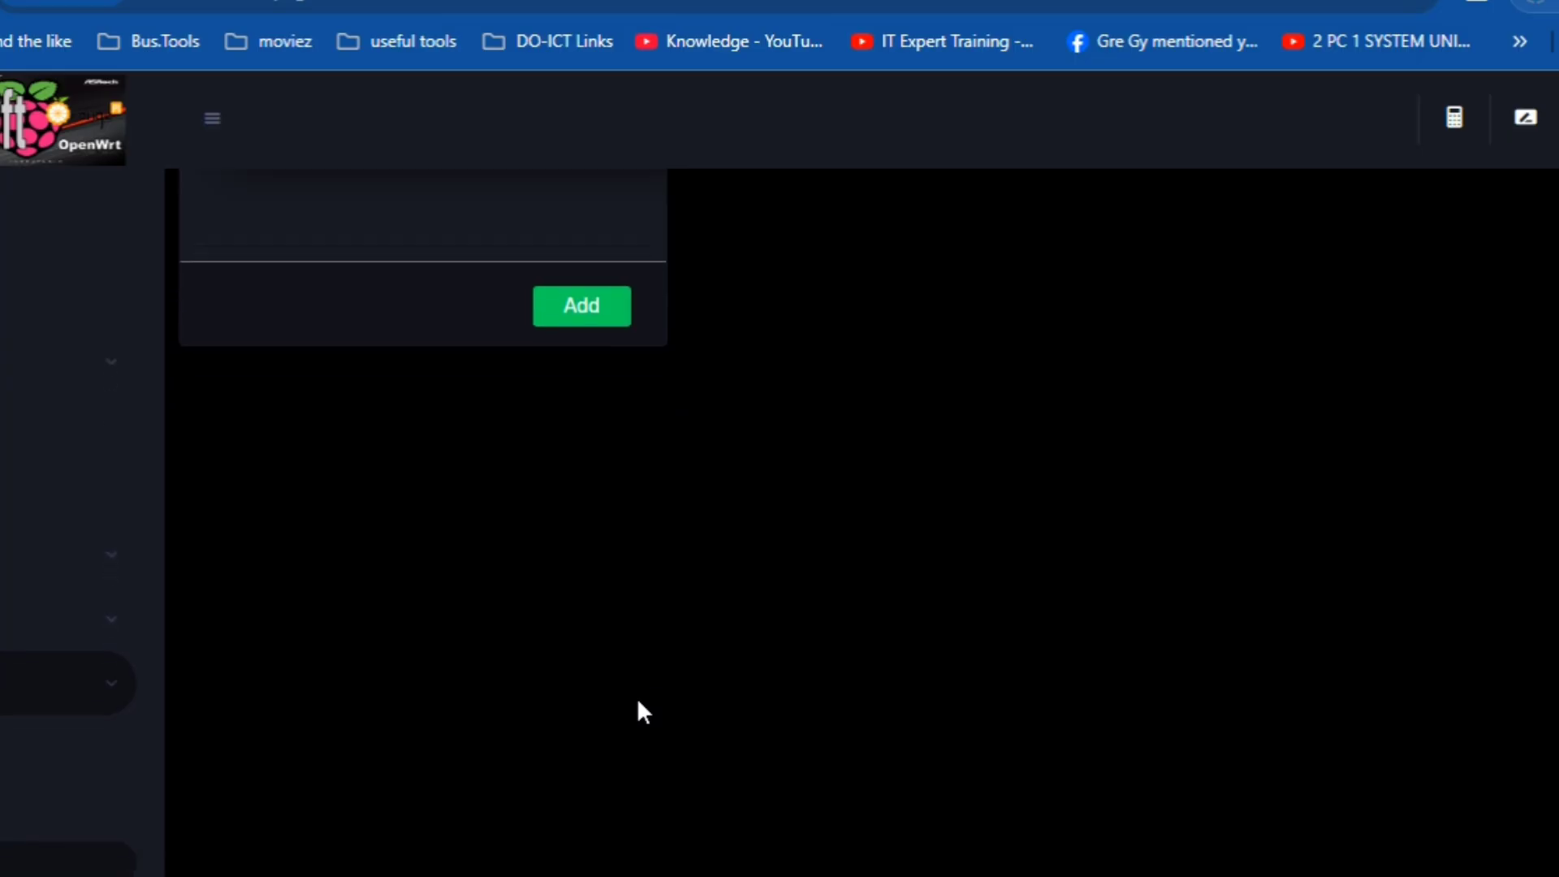
scroll(638, 701, up, 2)
scroll(638, 702, up, 6)
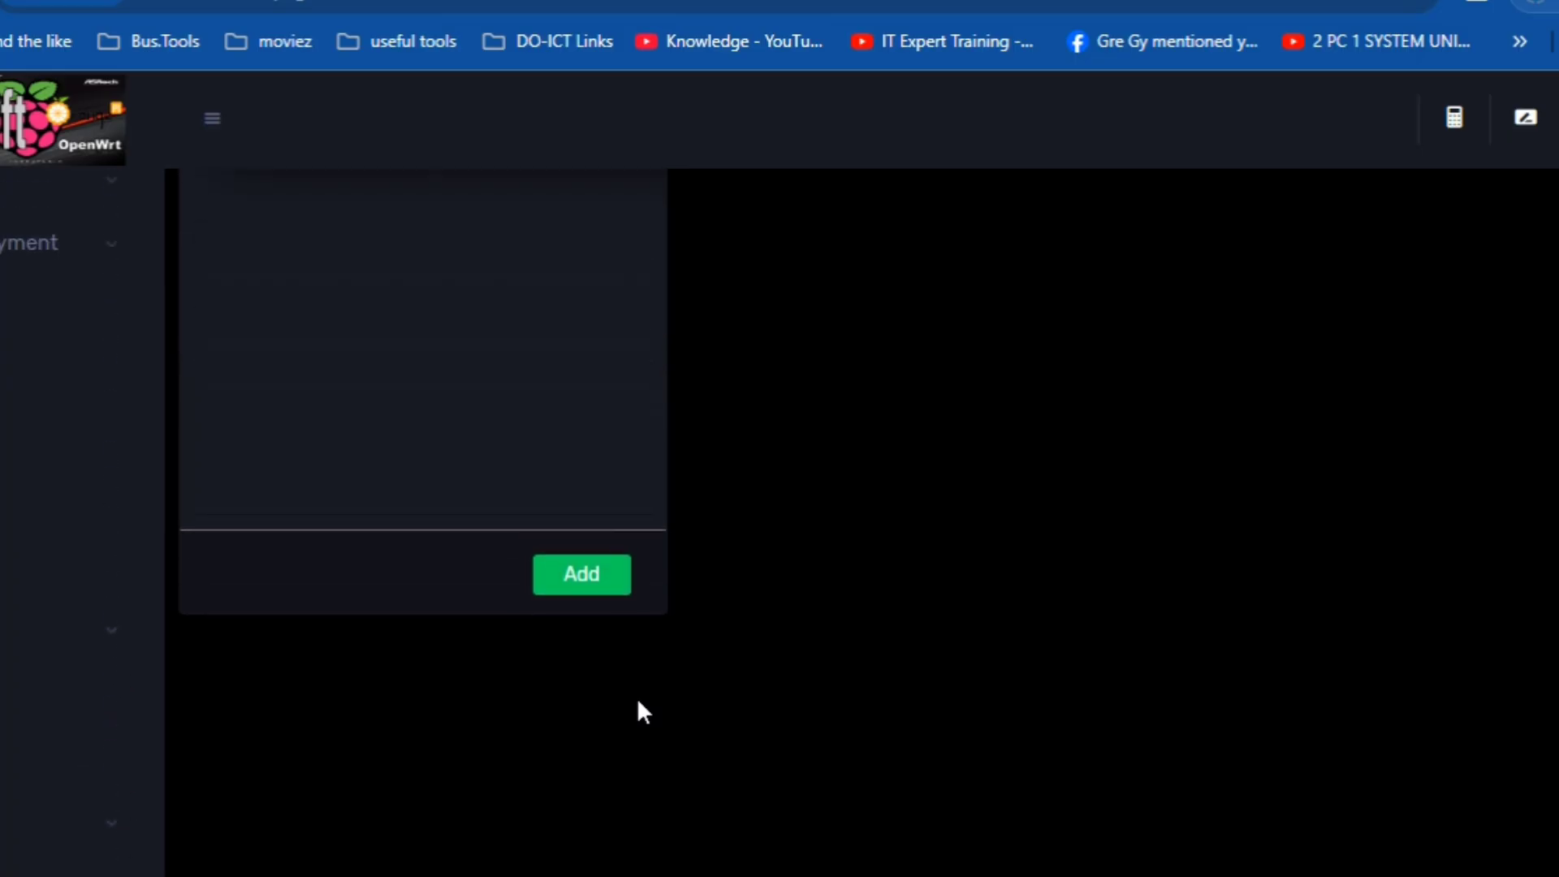
click(603, 819)
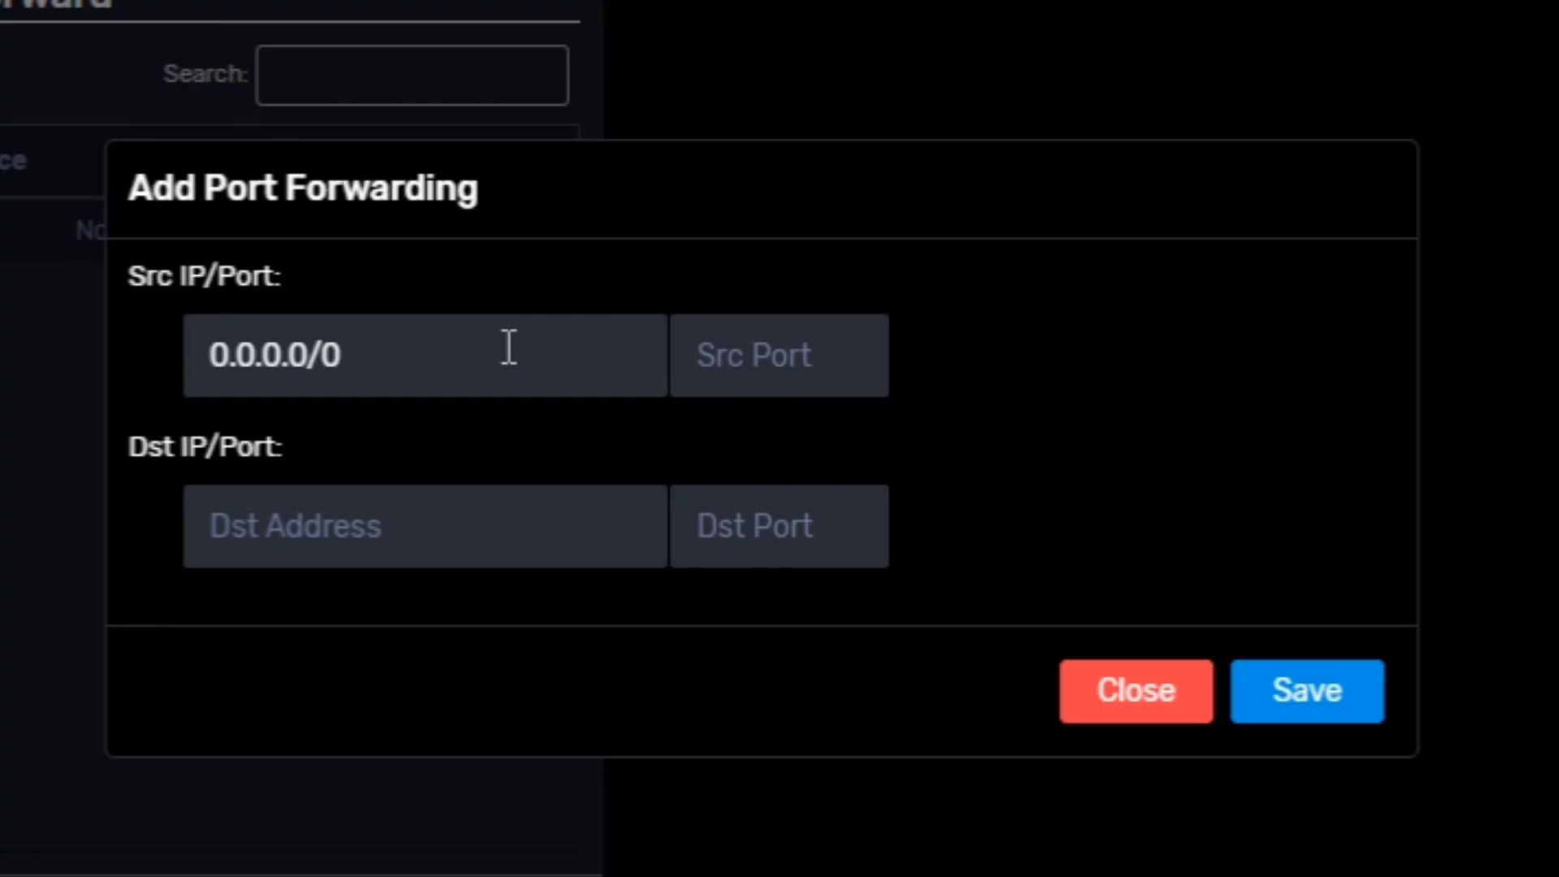
click(787, 355)
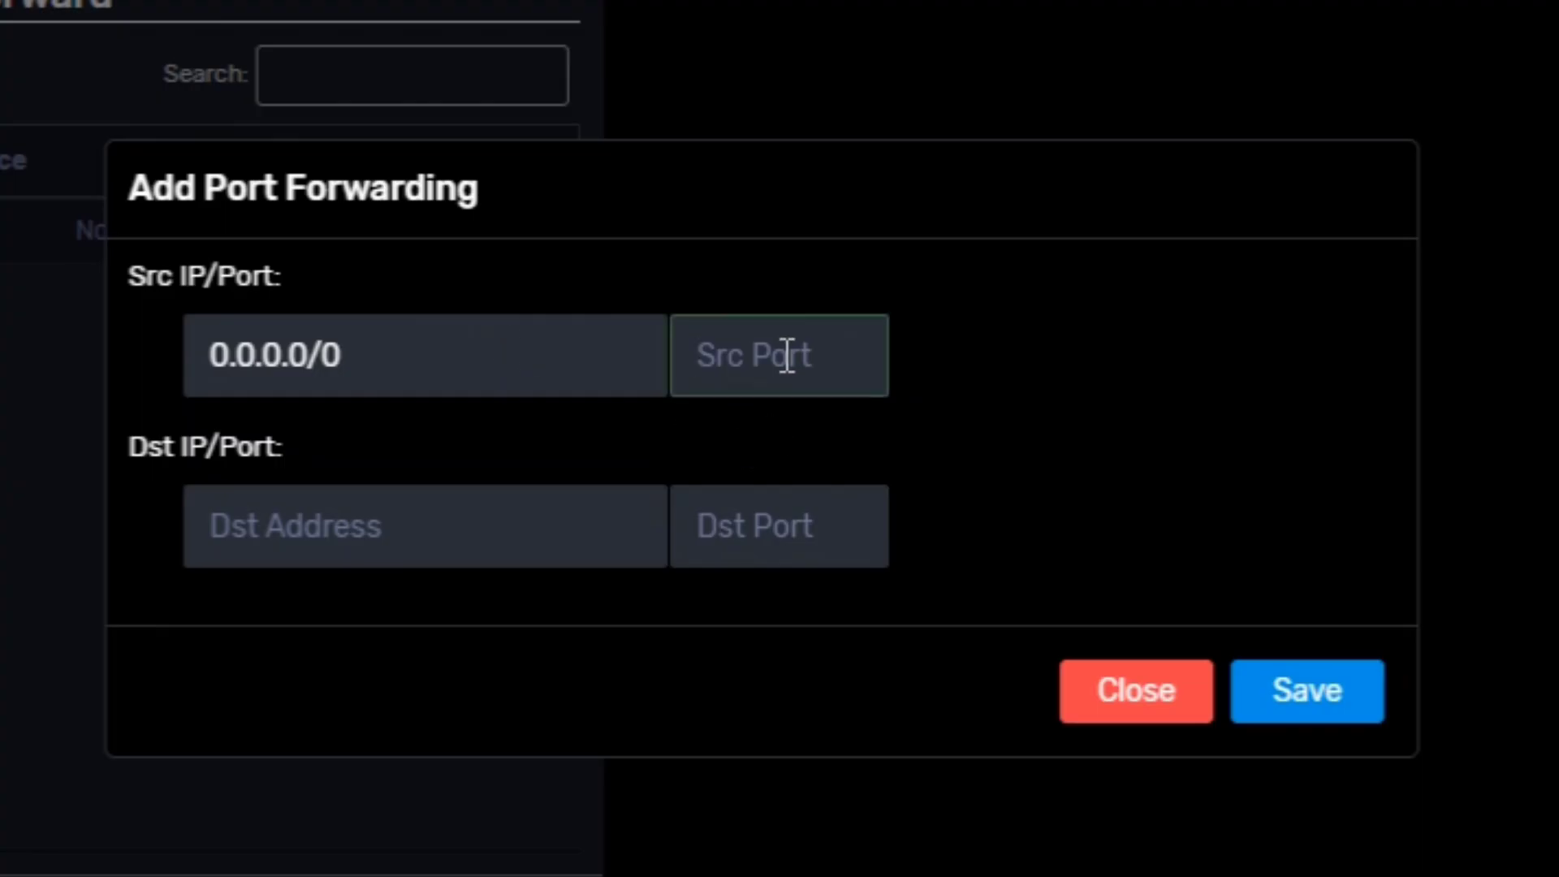
text(80)
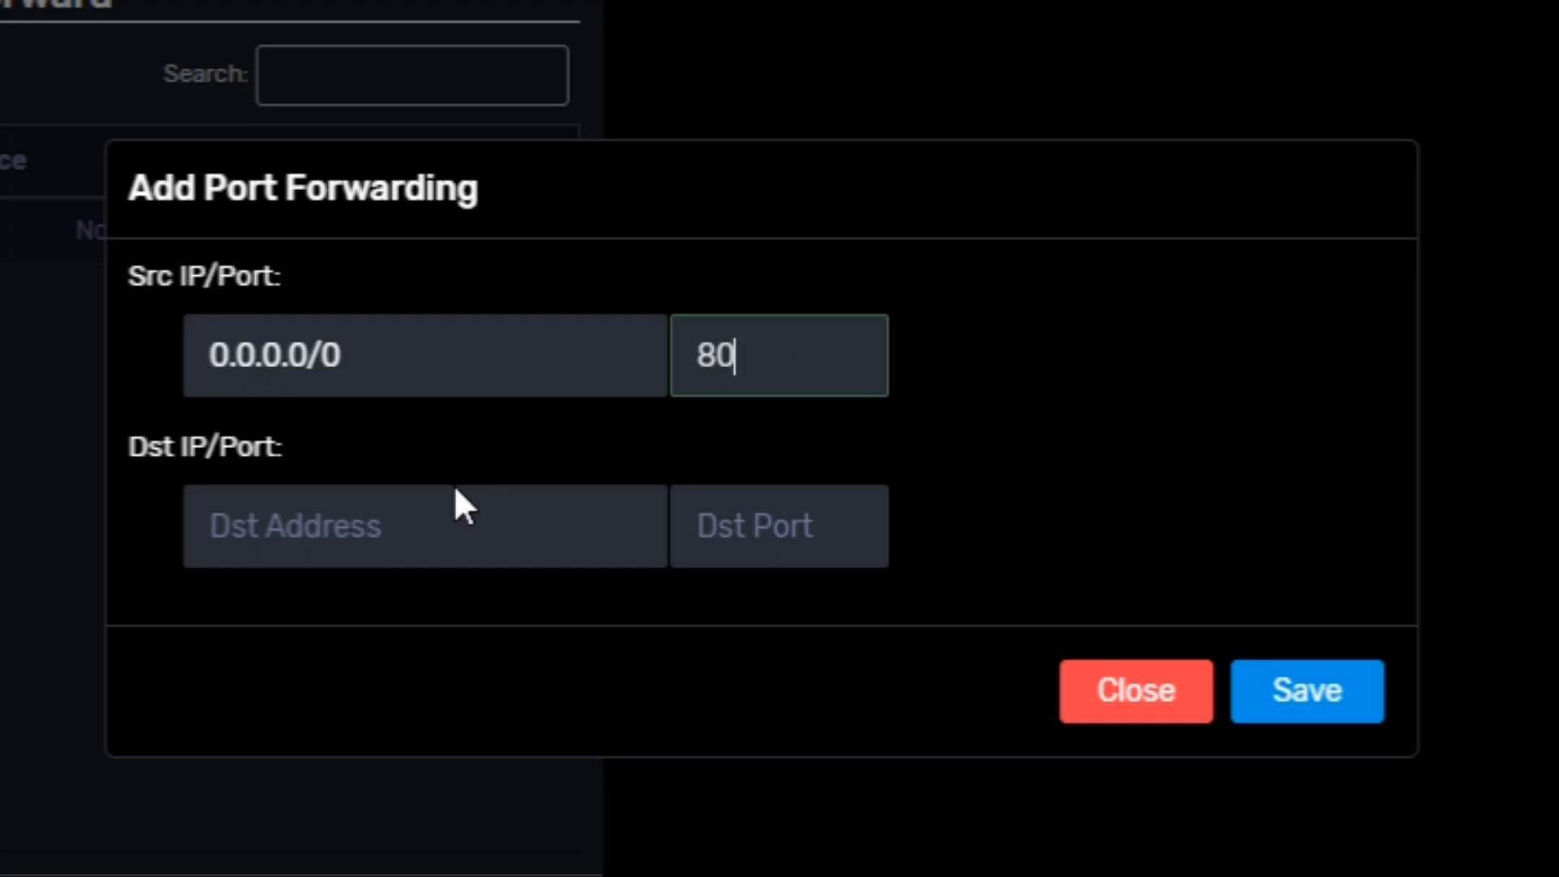
click(455, 497)
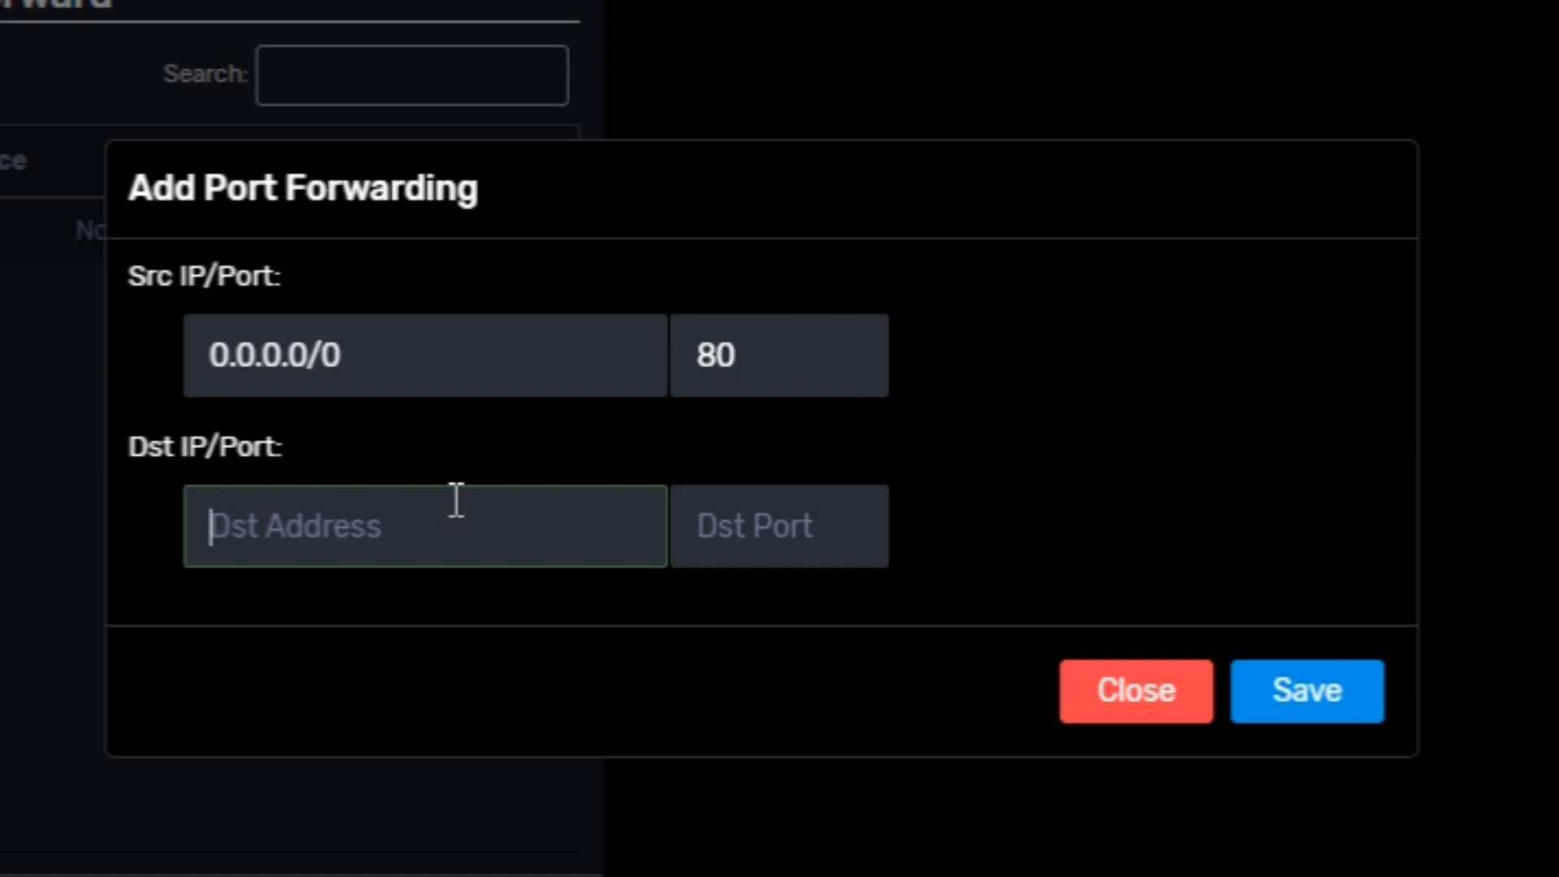
text(192)
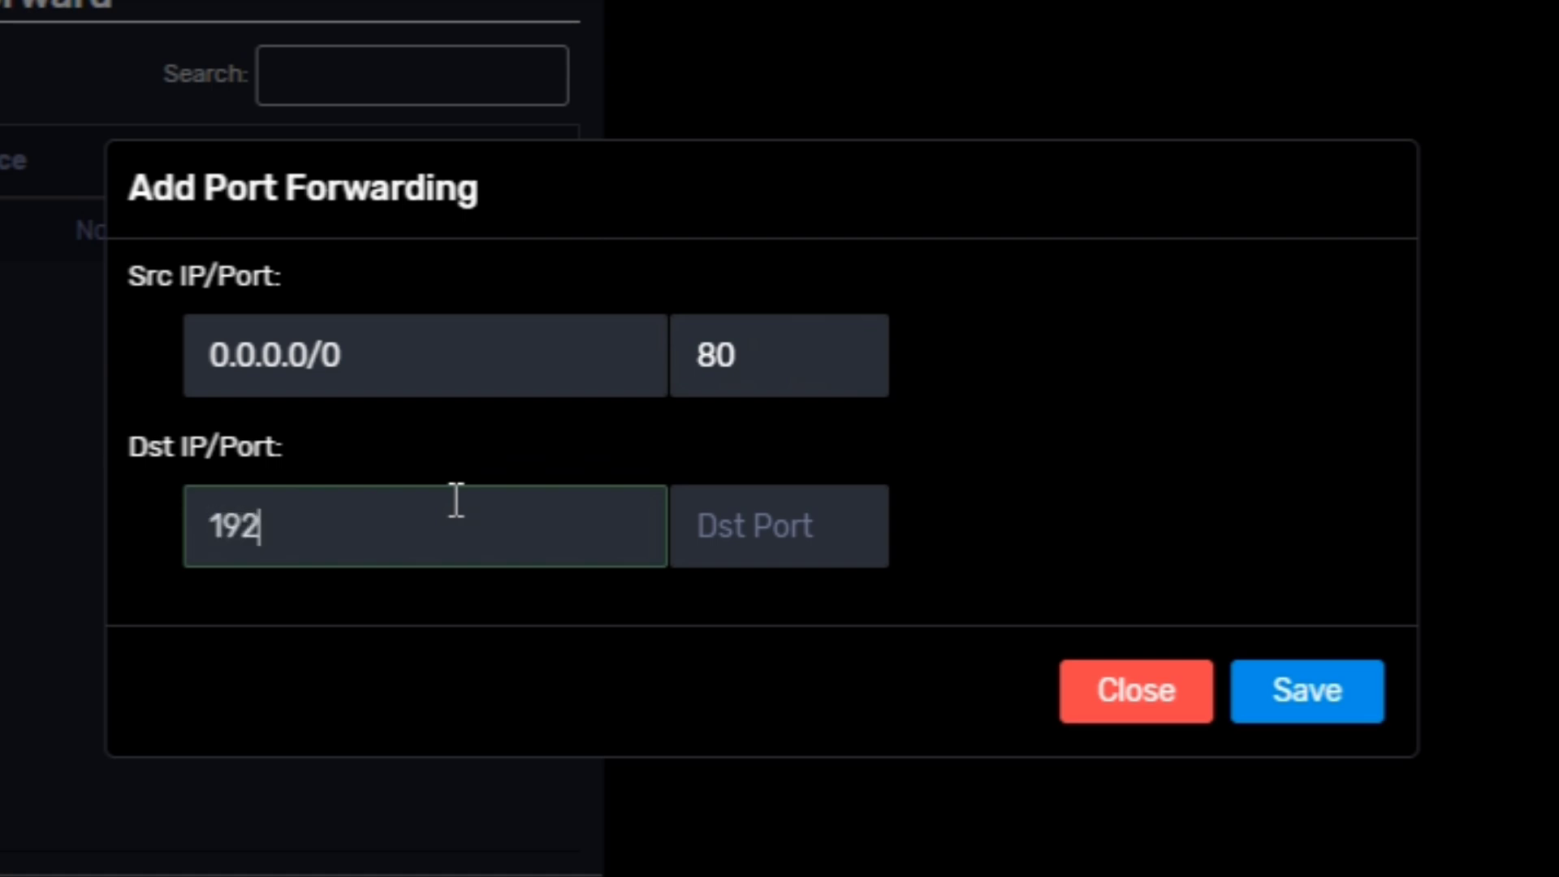
text(.168.)
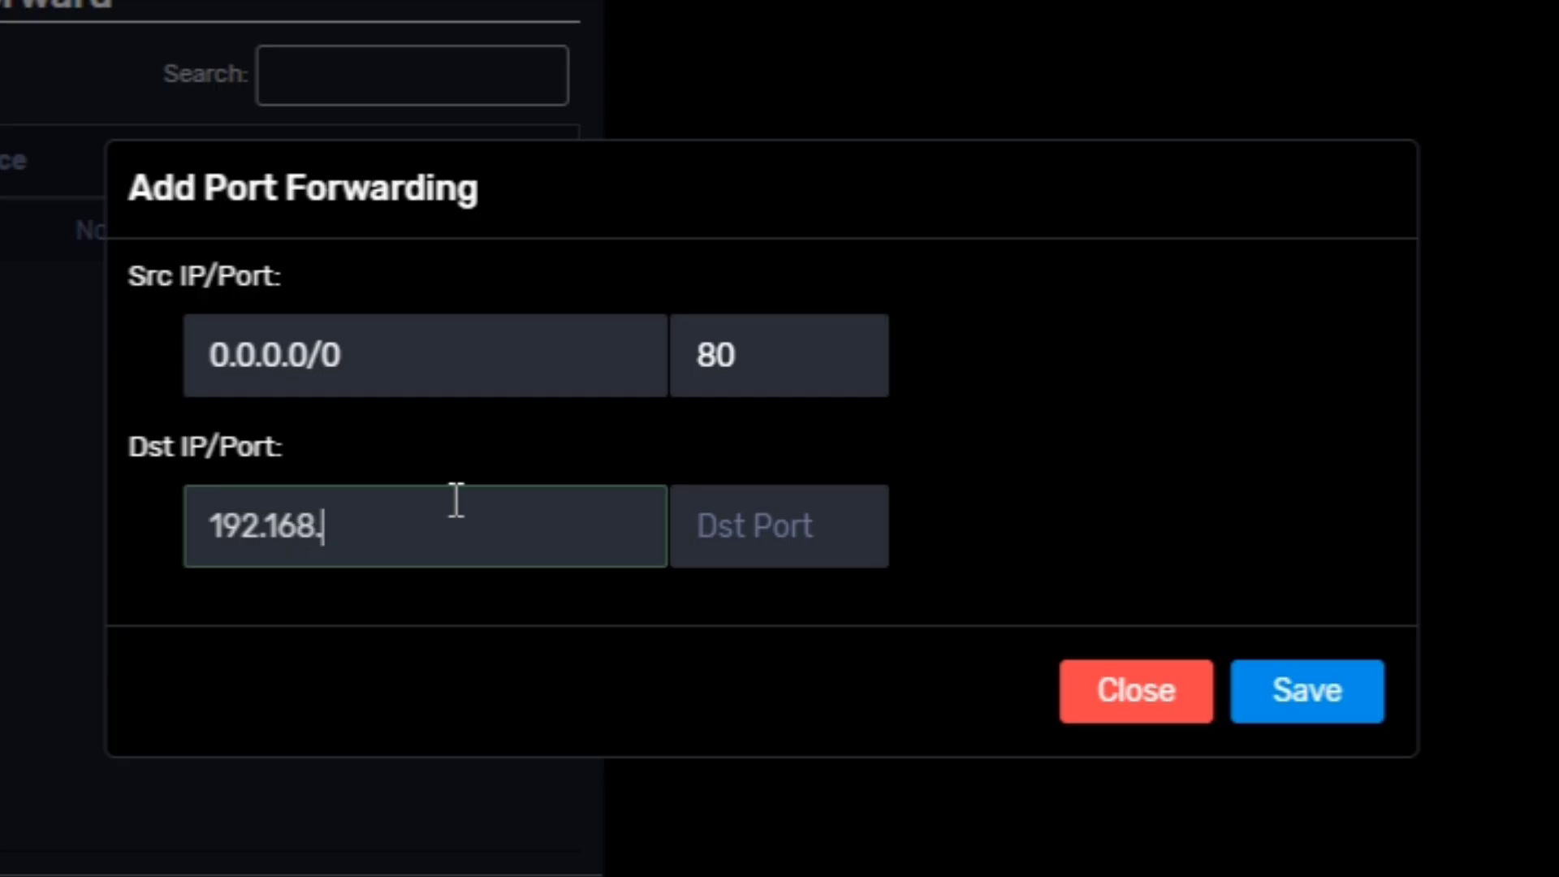
text(3.1)
click(825, 539)
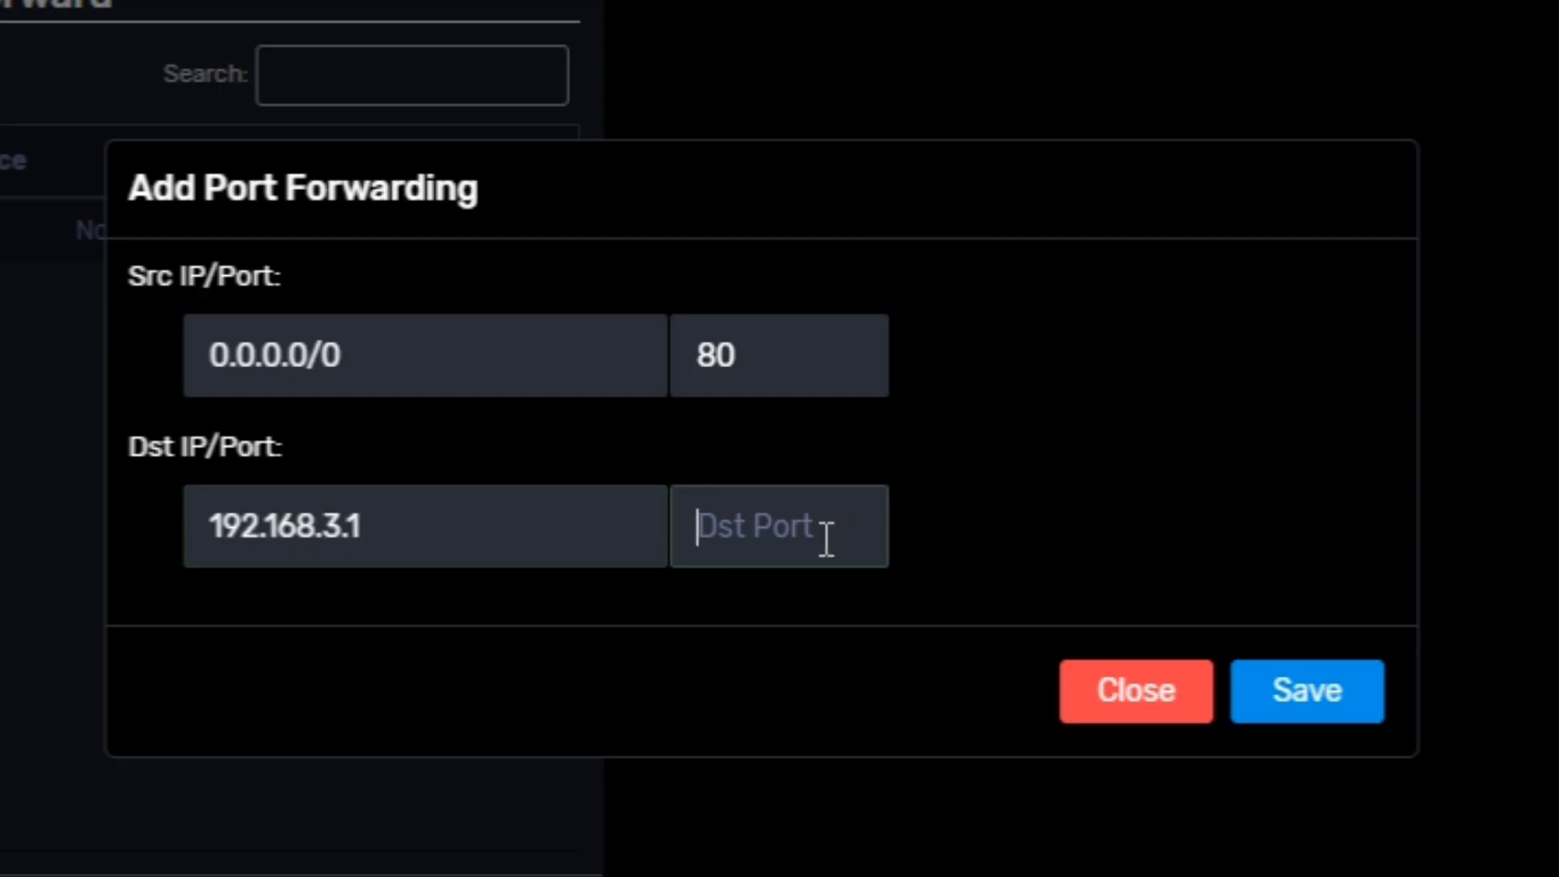
- Enter destination port 80 and replace the destination address with 20.0.0.3
text(80)
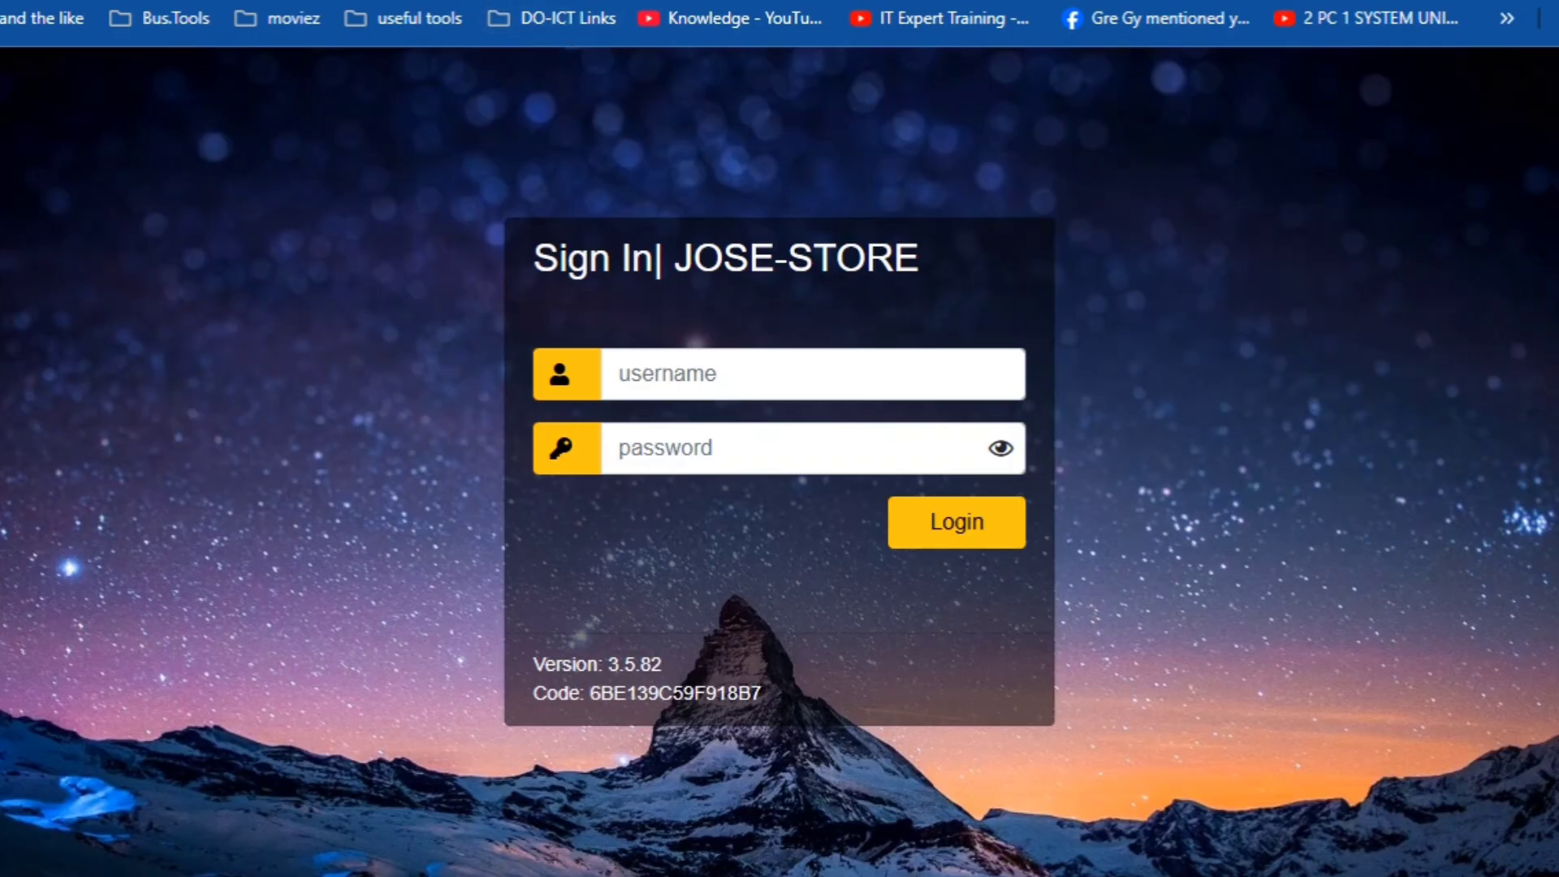
text(:)
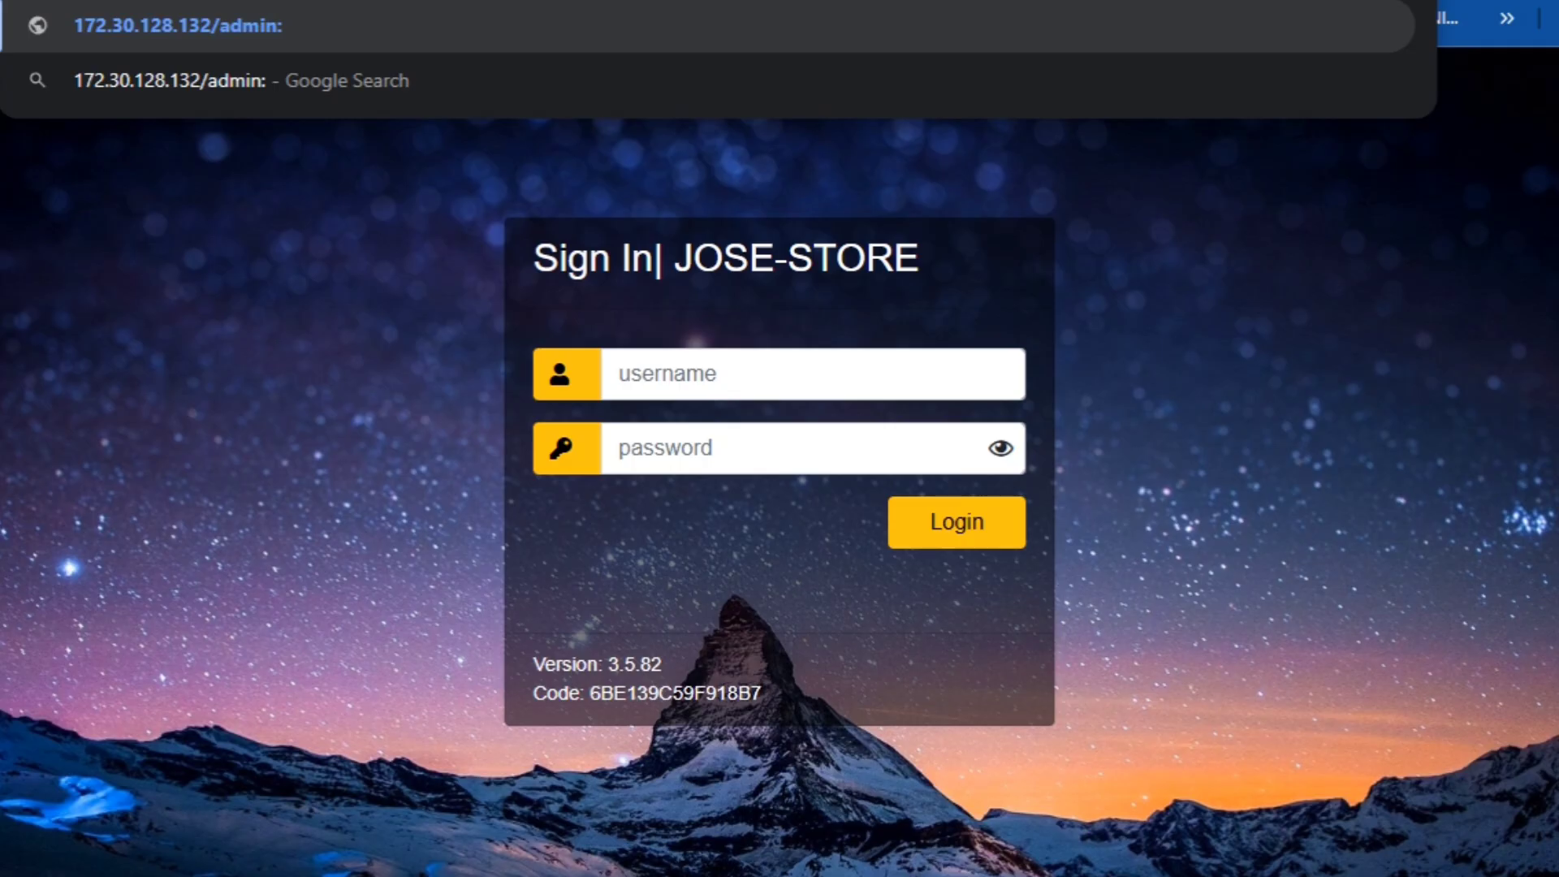
text(80)
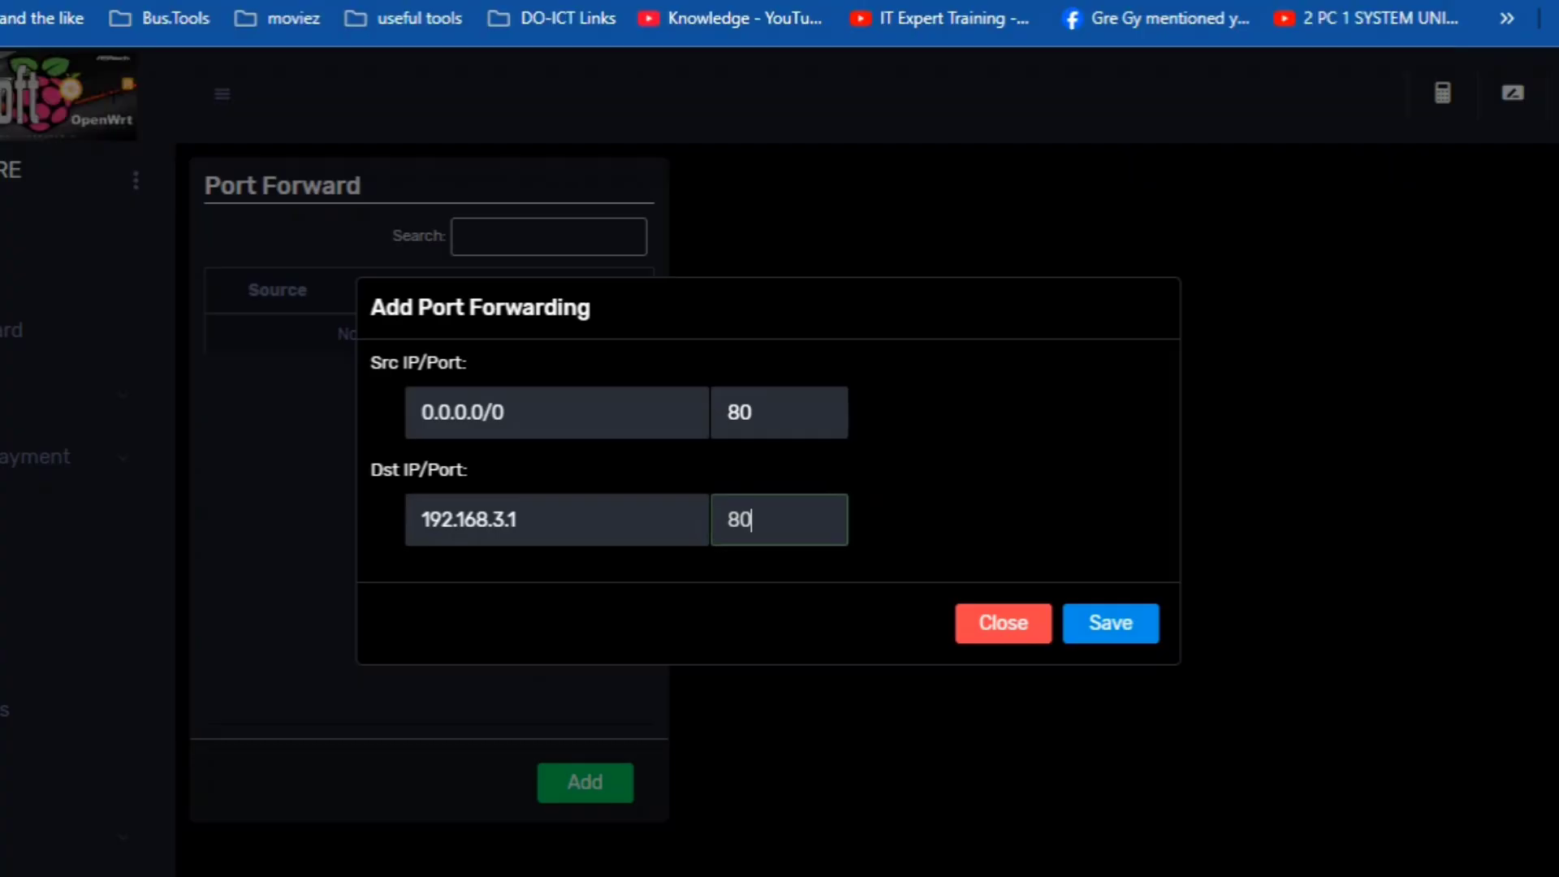
drag(546, 520, 367, 513)
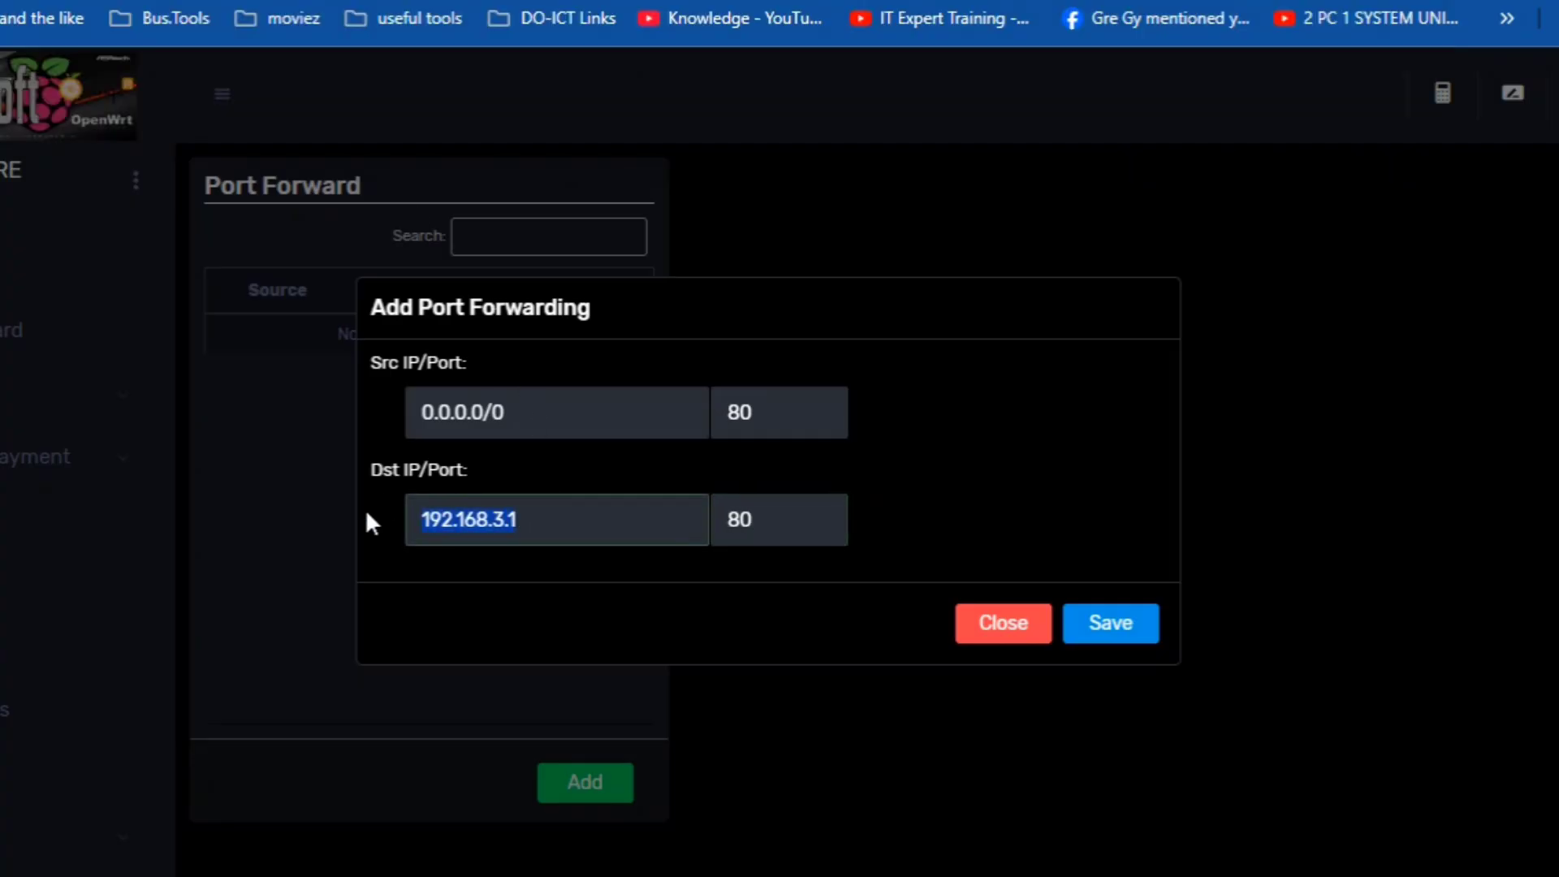
click(541, 530)
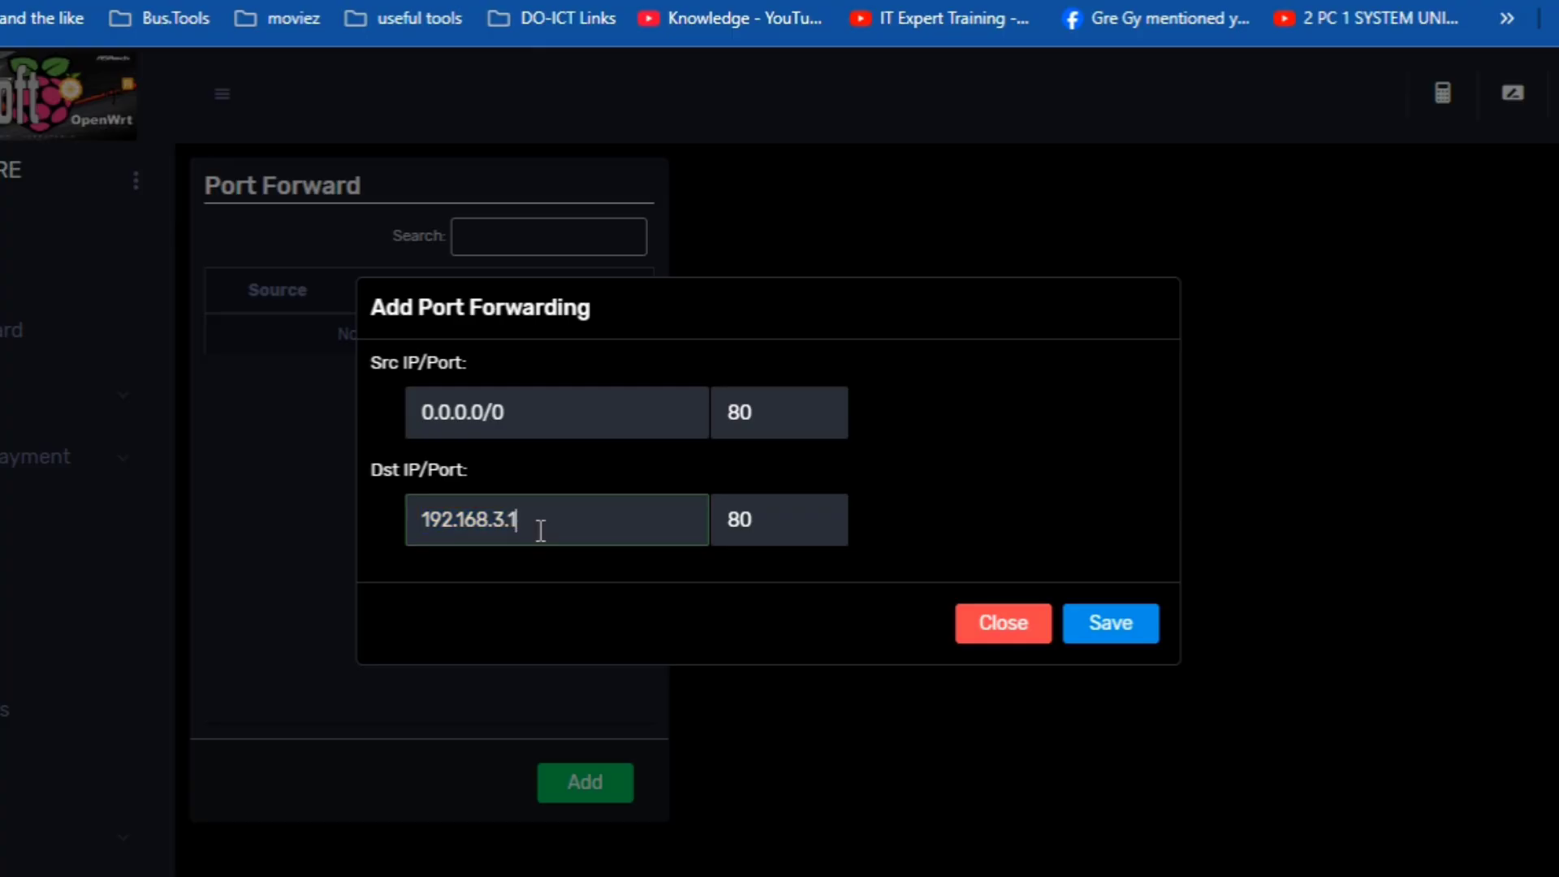
drag(540, 530, 320, 549)
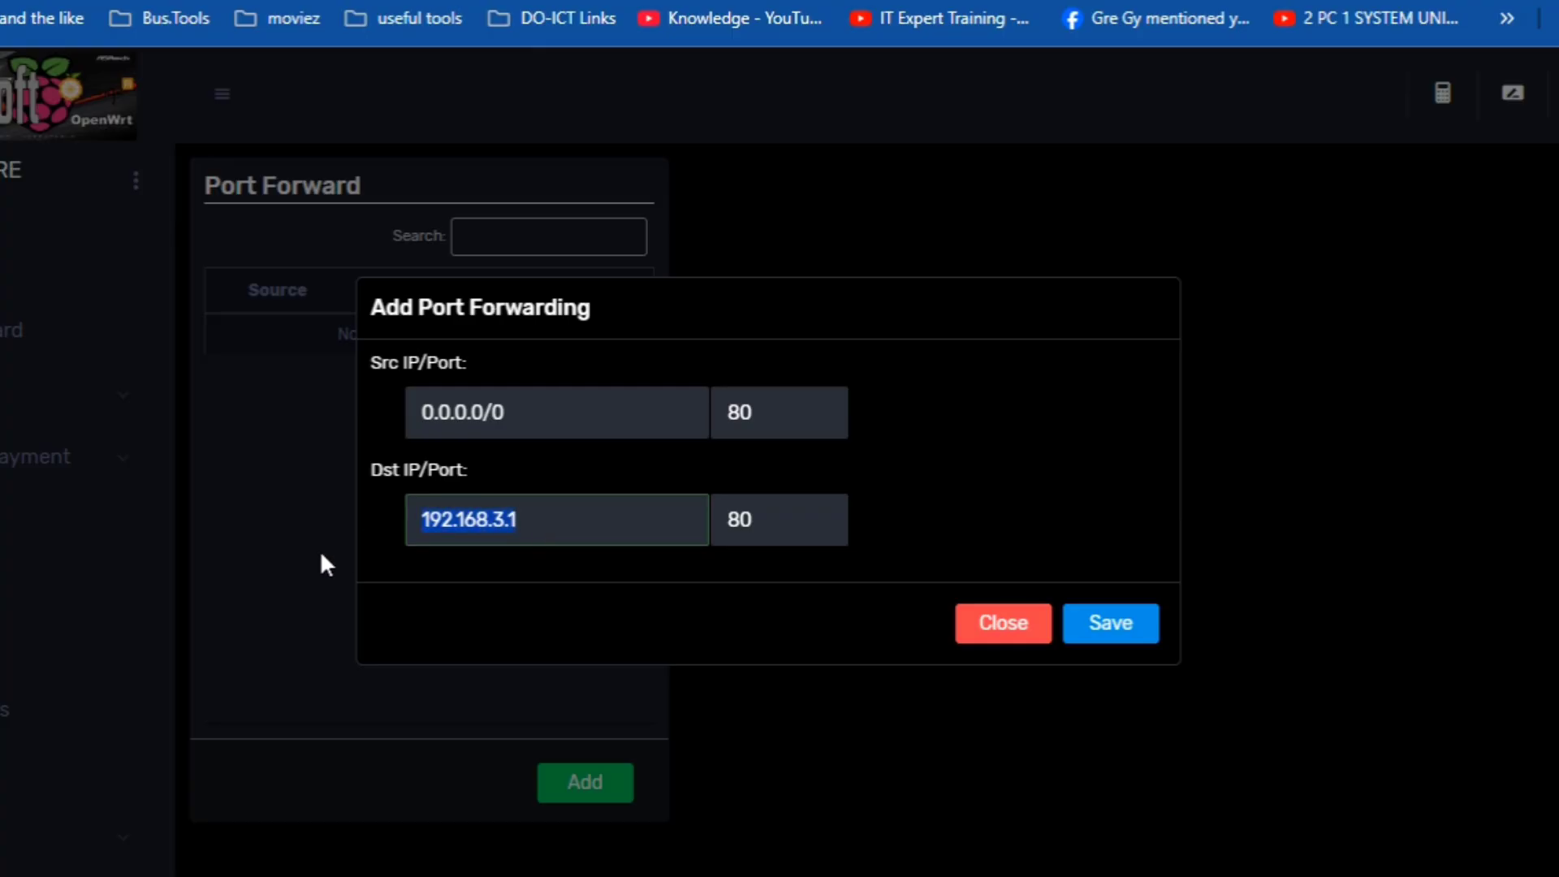
text(20.0.0)
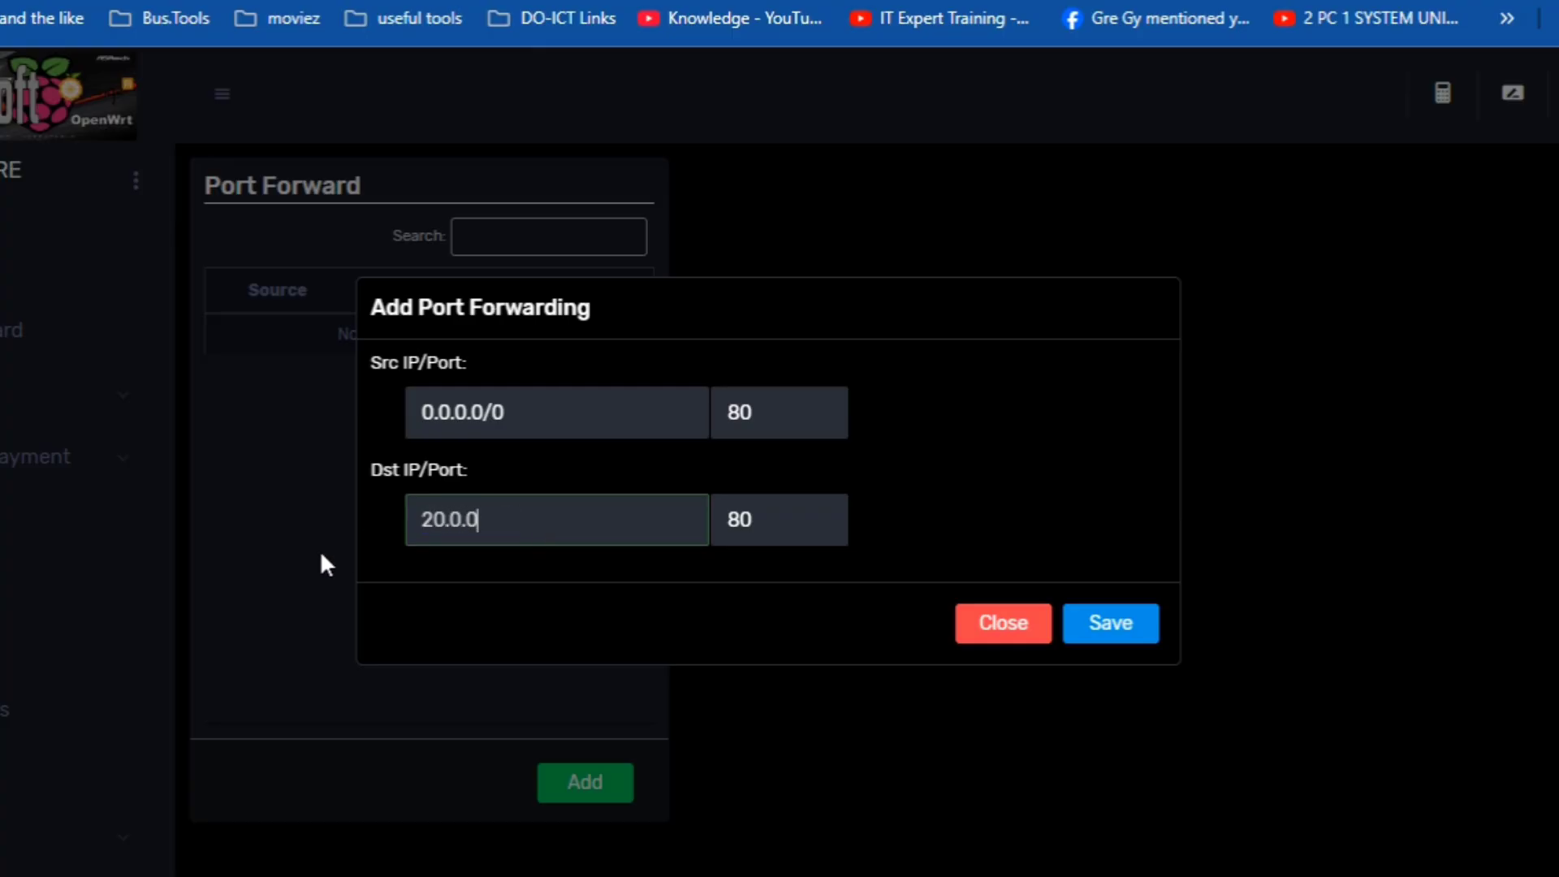
text(.3)
- Change the destination port to 81, then close the form without saving
click(785, 529)
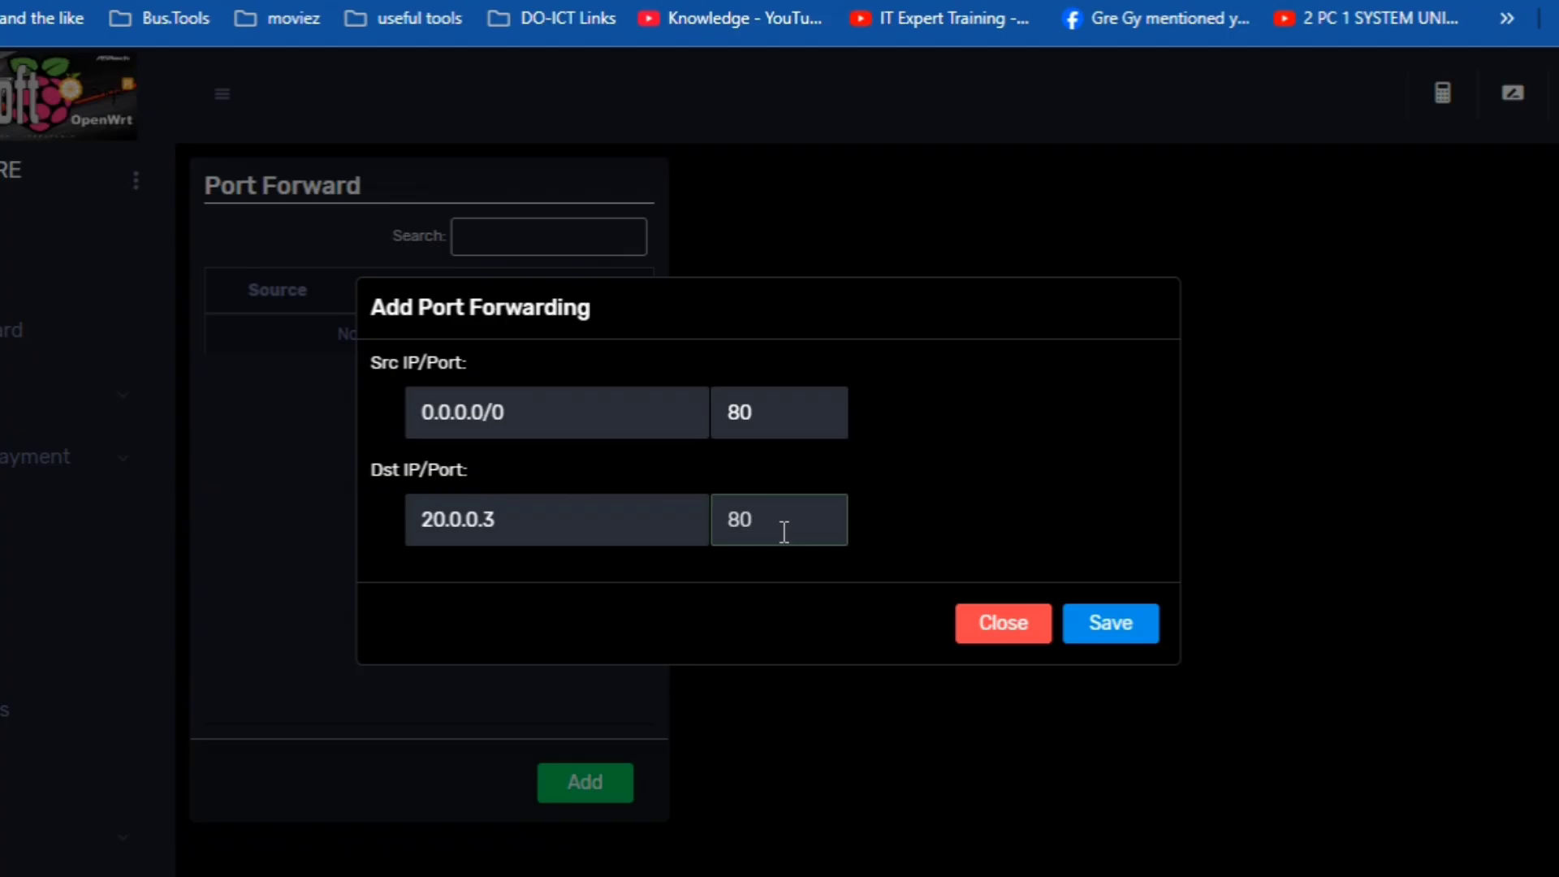
key(BackSpace)
text(1)
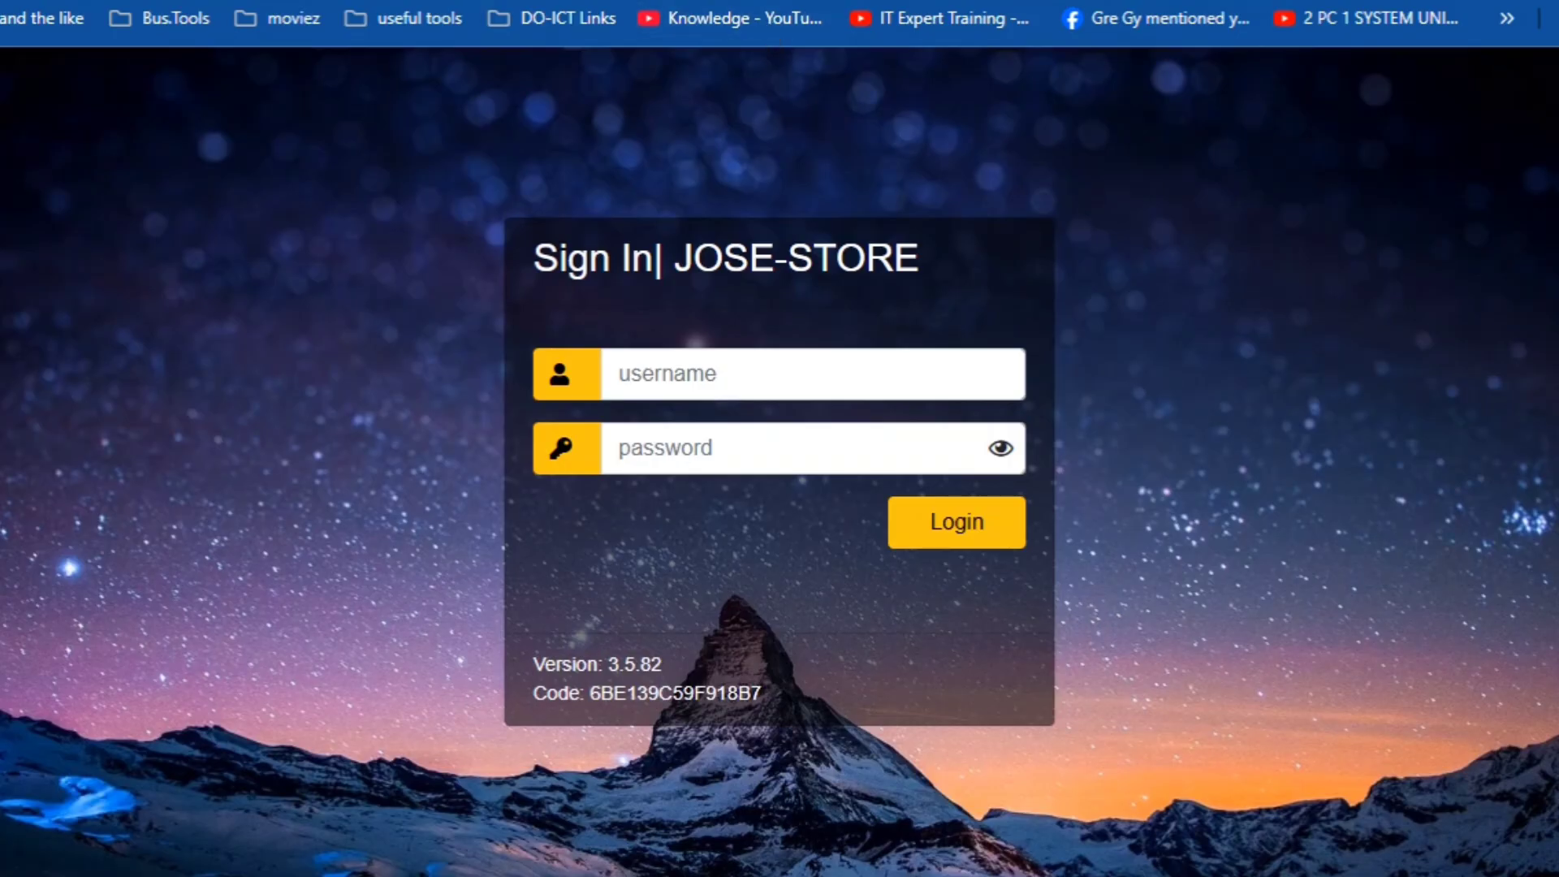
key(ctrl+l)
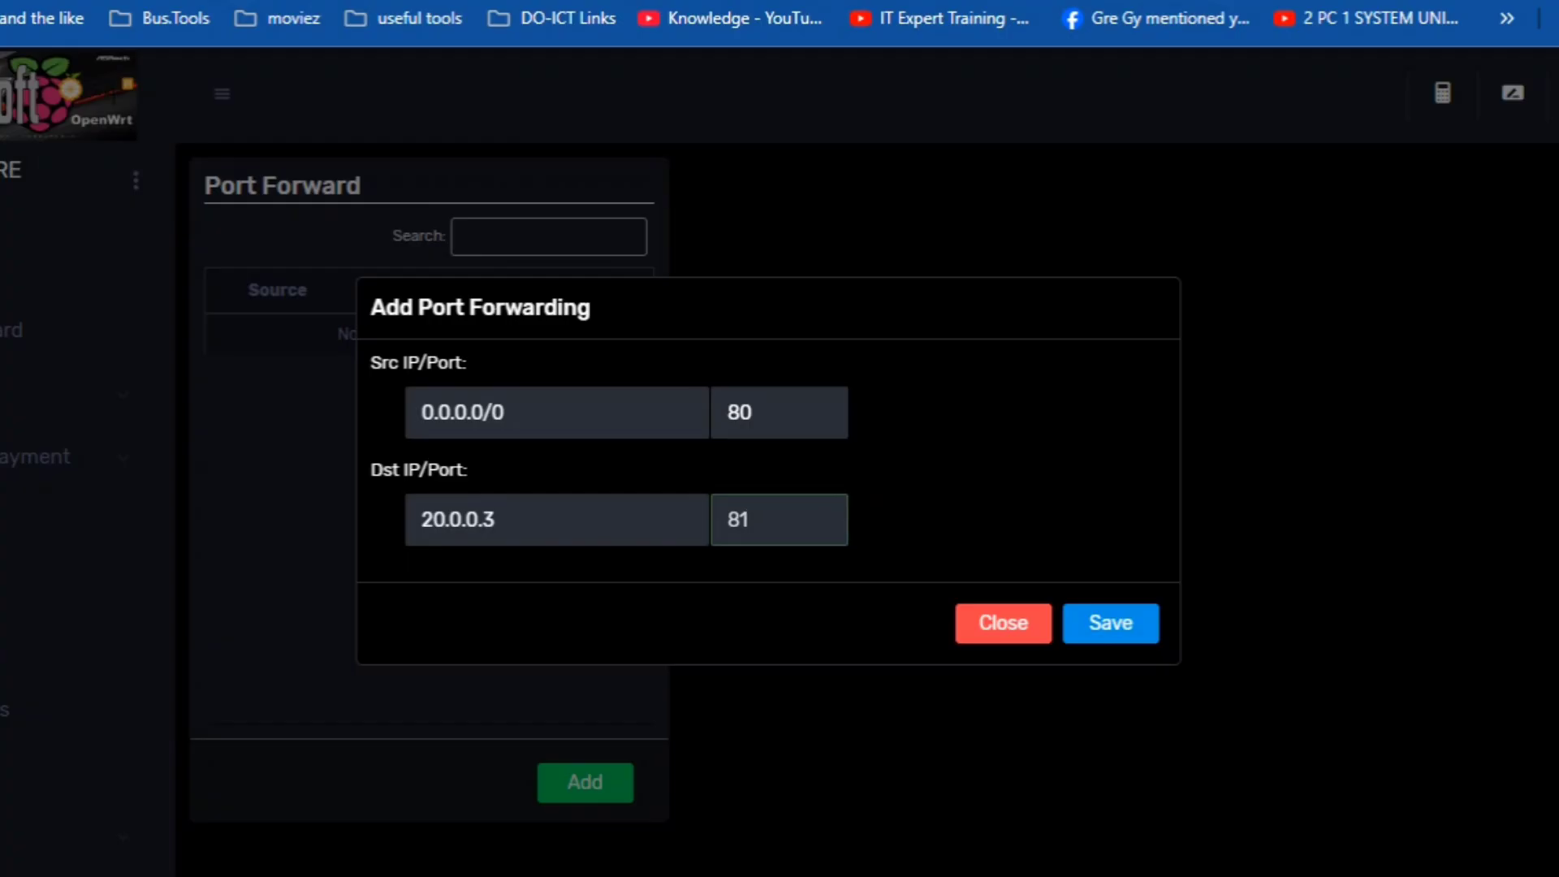
click(981, 625)
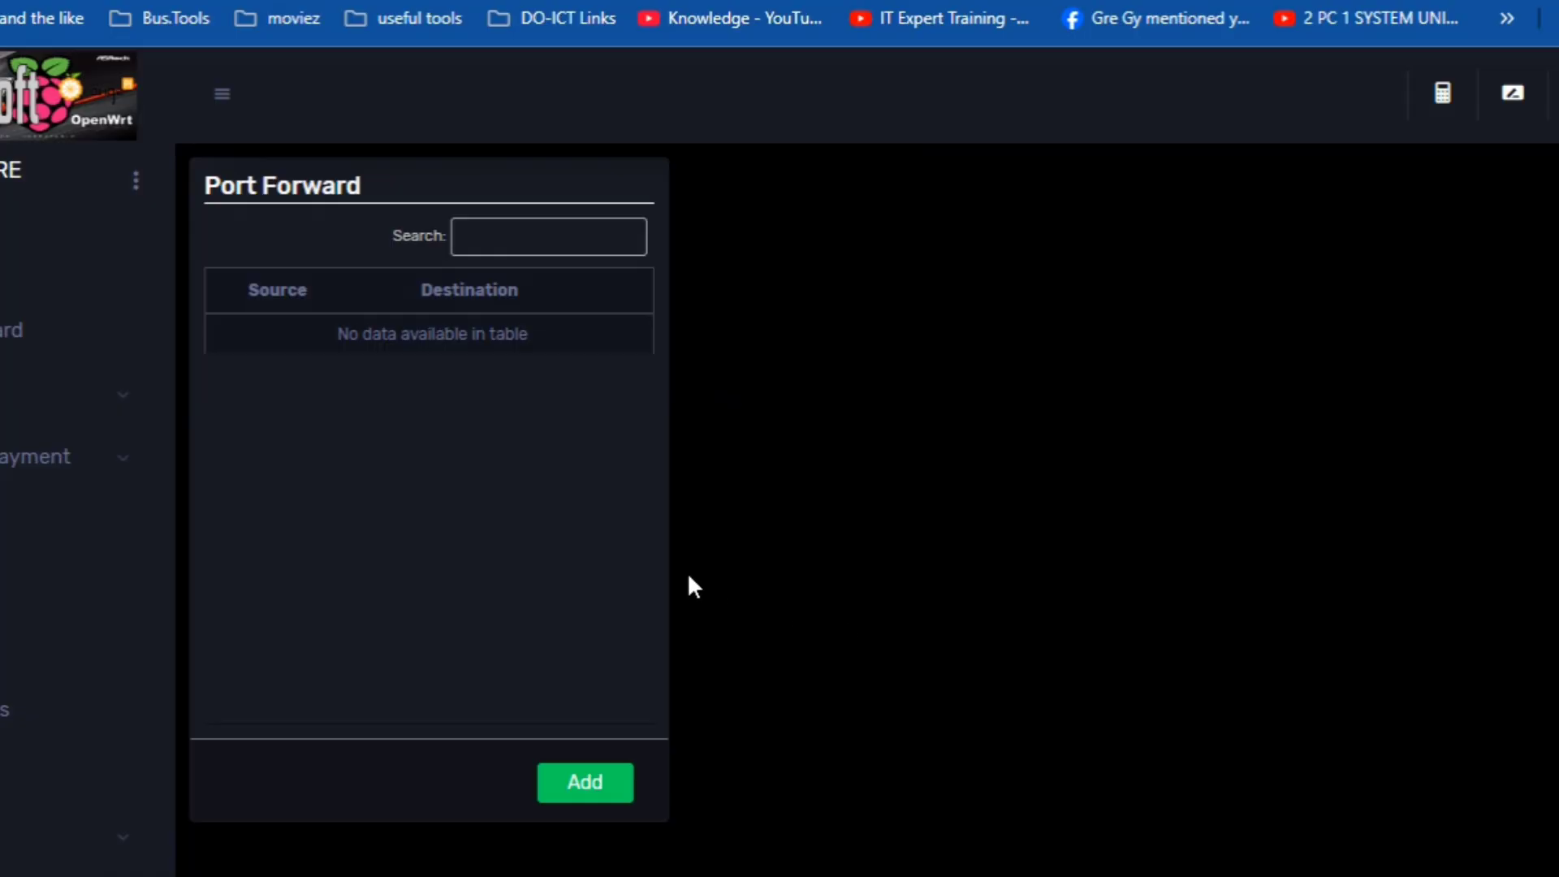
scroll(687, 571, down, 4)
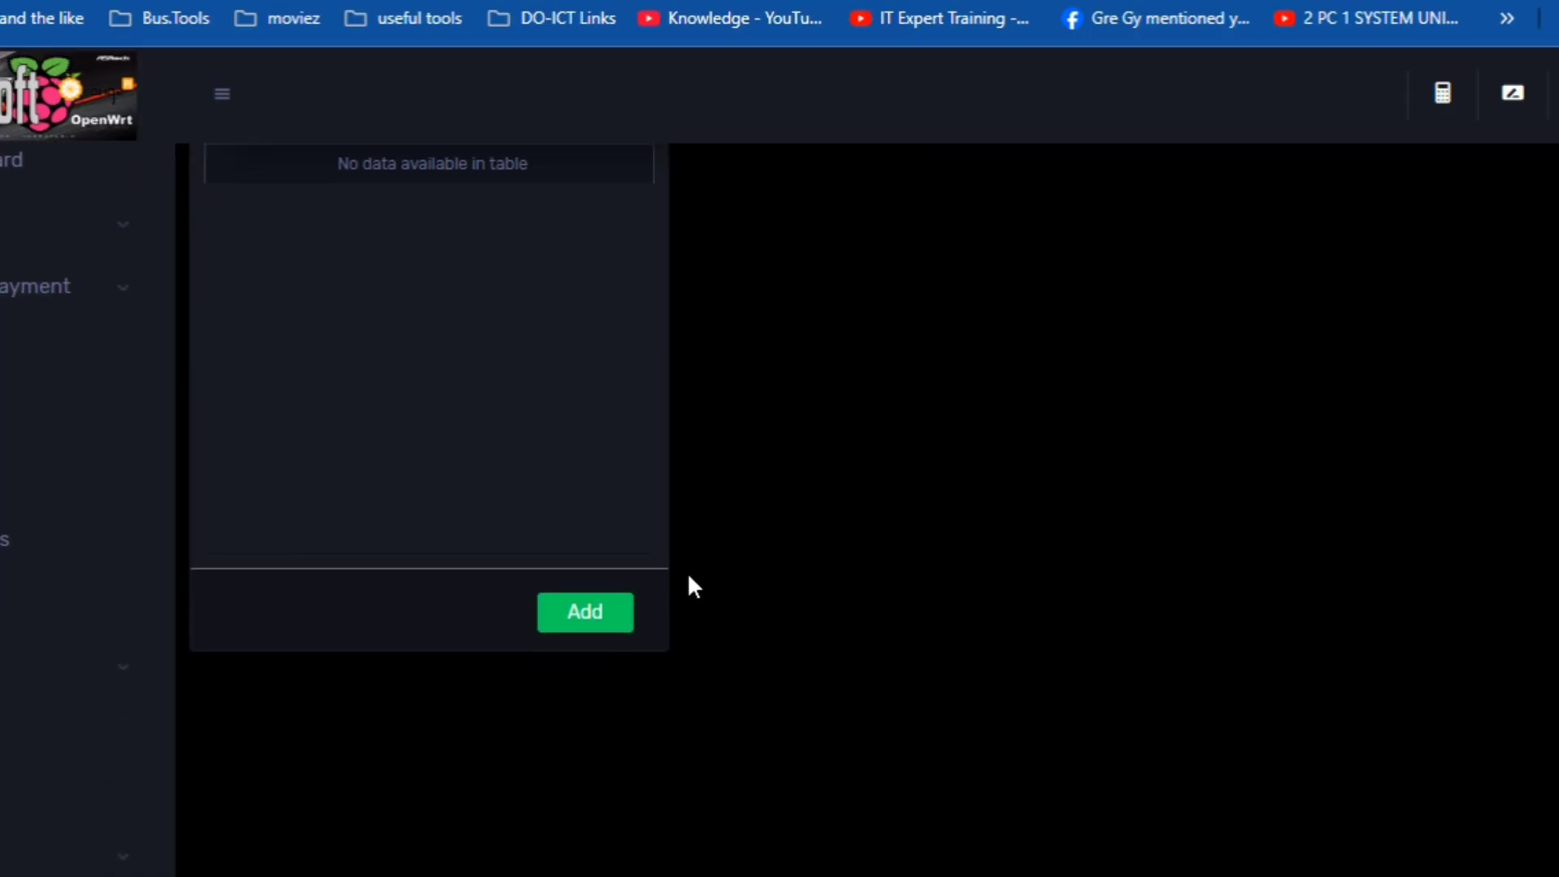
scroll(687, 571, down, 5)
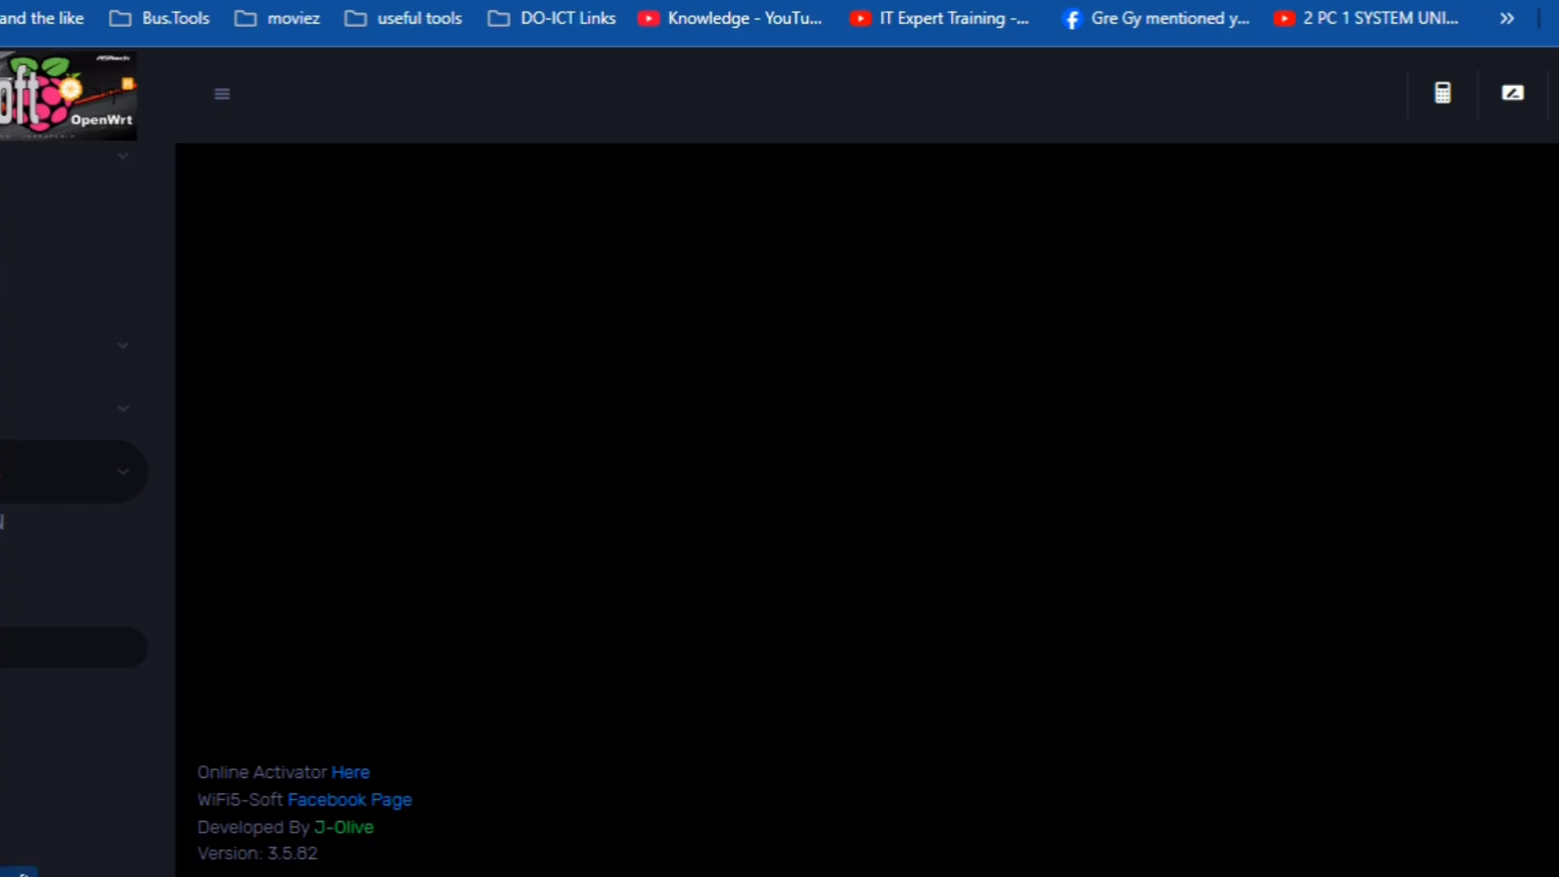
- Open the DHCP Lease list and look over the connected hosts, including RE330
click(41, 870)
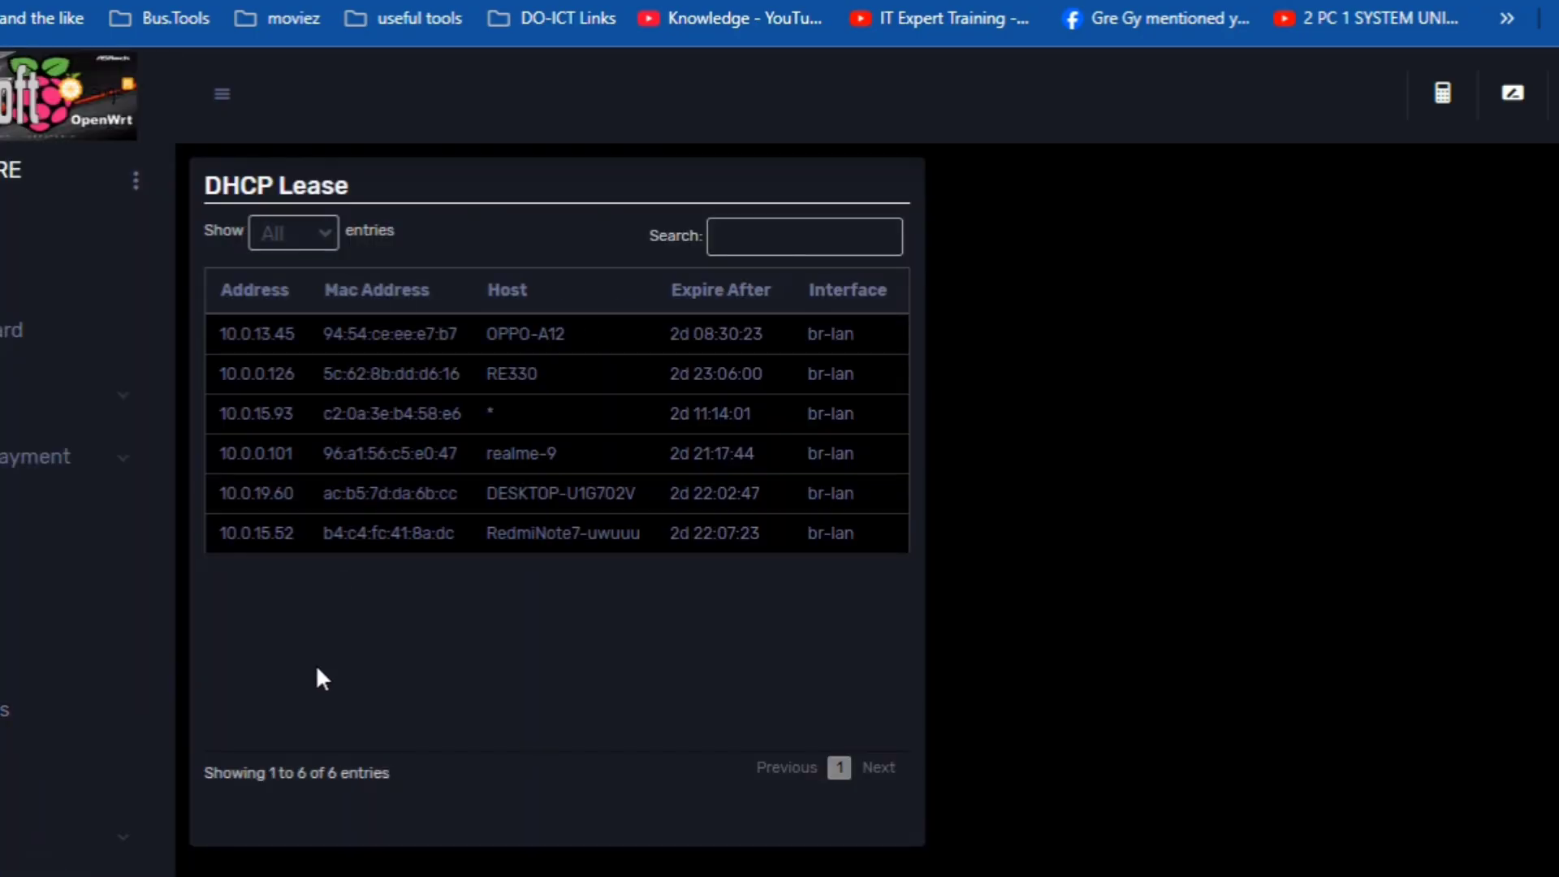
scroll(317, 670, down, 1)
scroll(317, 669, up, 1)
drag(487, 374, 532, 369)
click(419, 656)
drag(543, 374, 486, 376)
click(337, 664)
scroll(334, 660, down, 8)
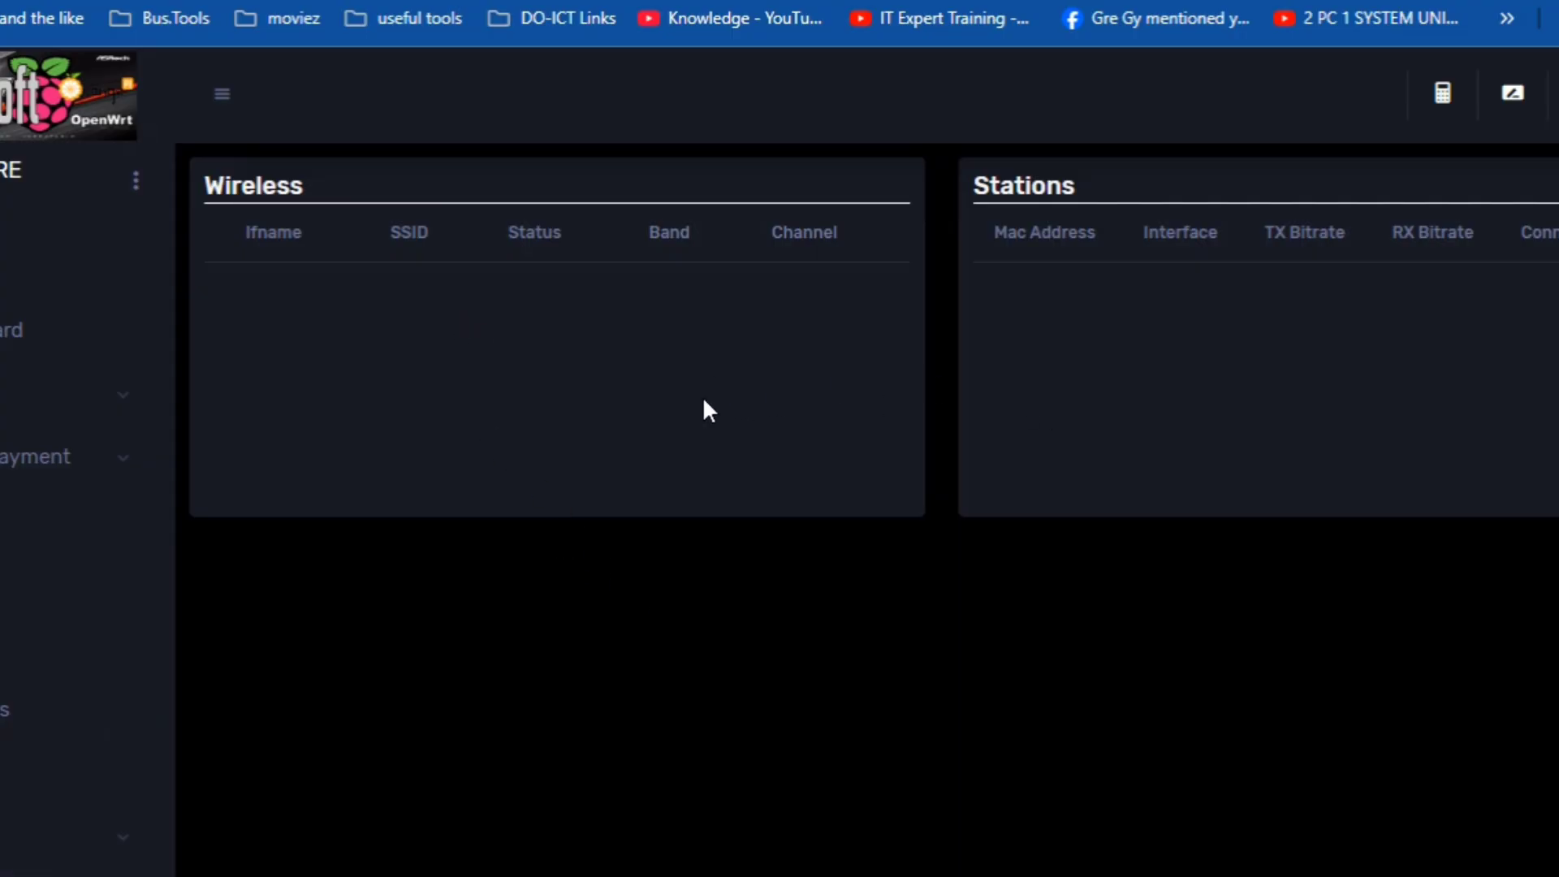
scroll(532, 577, down, 5)
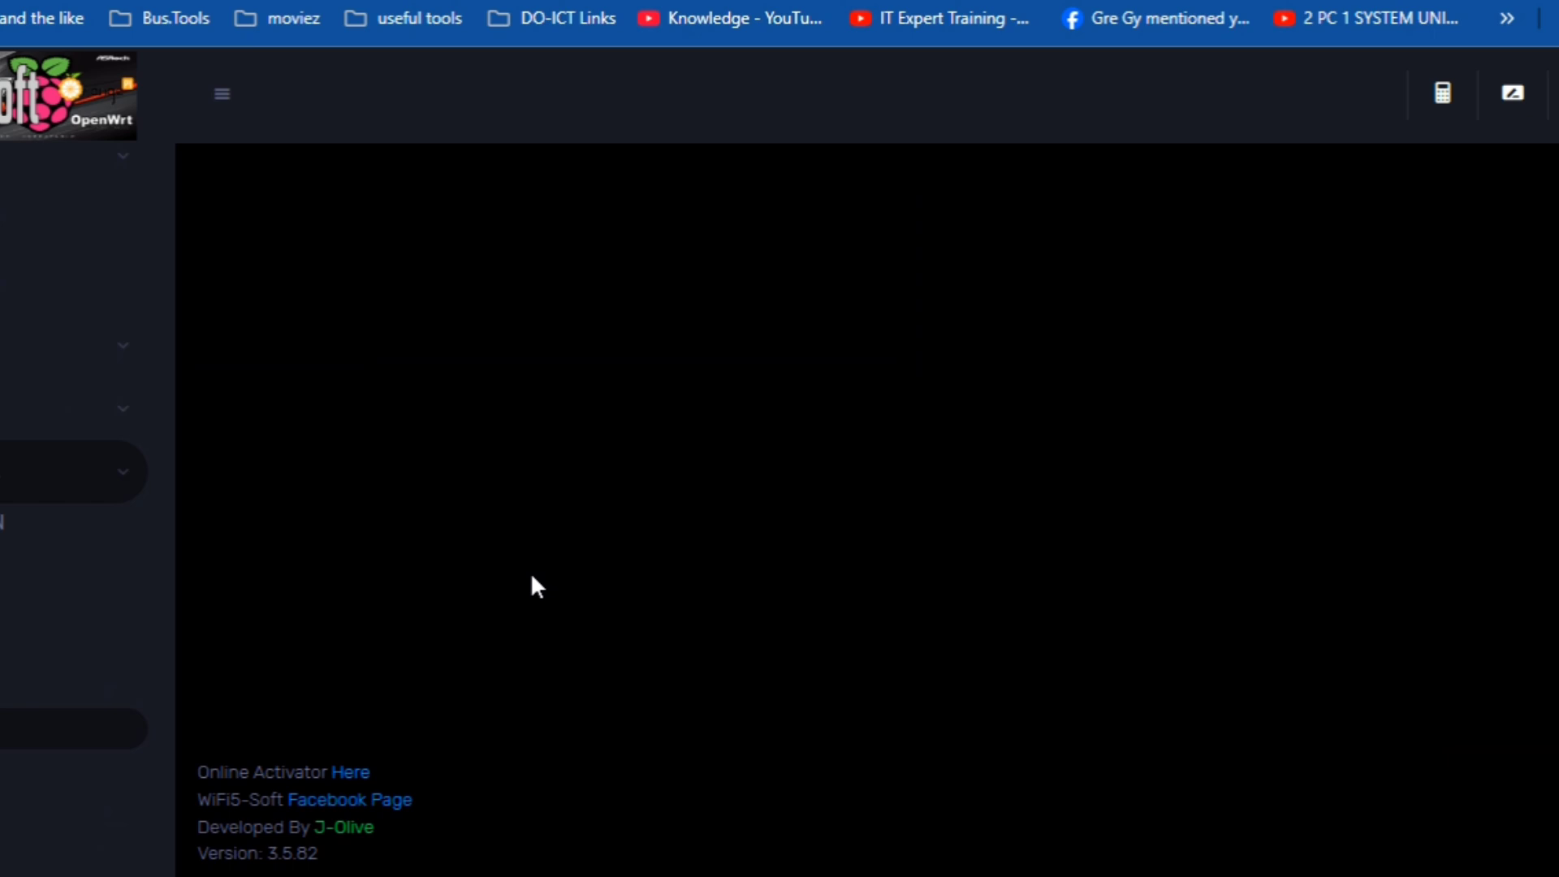
scroll(536, 586, up, 5)
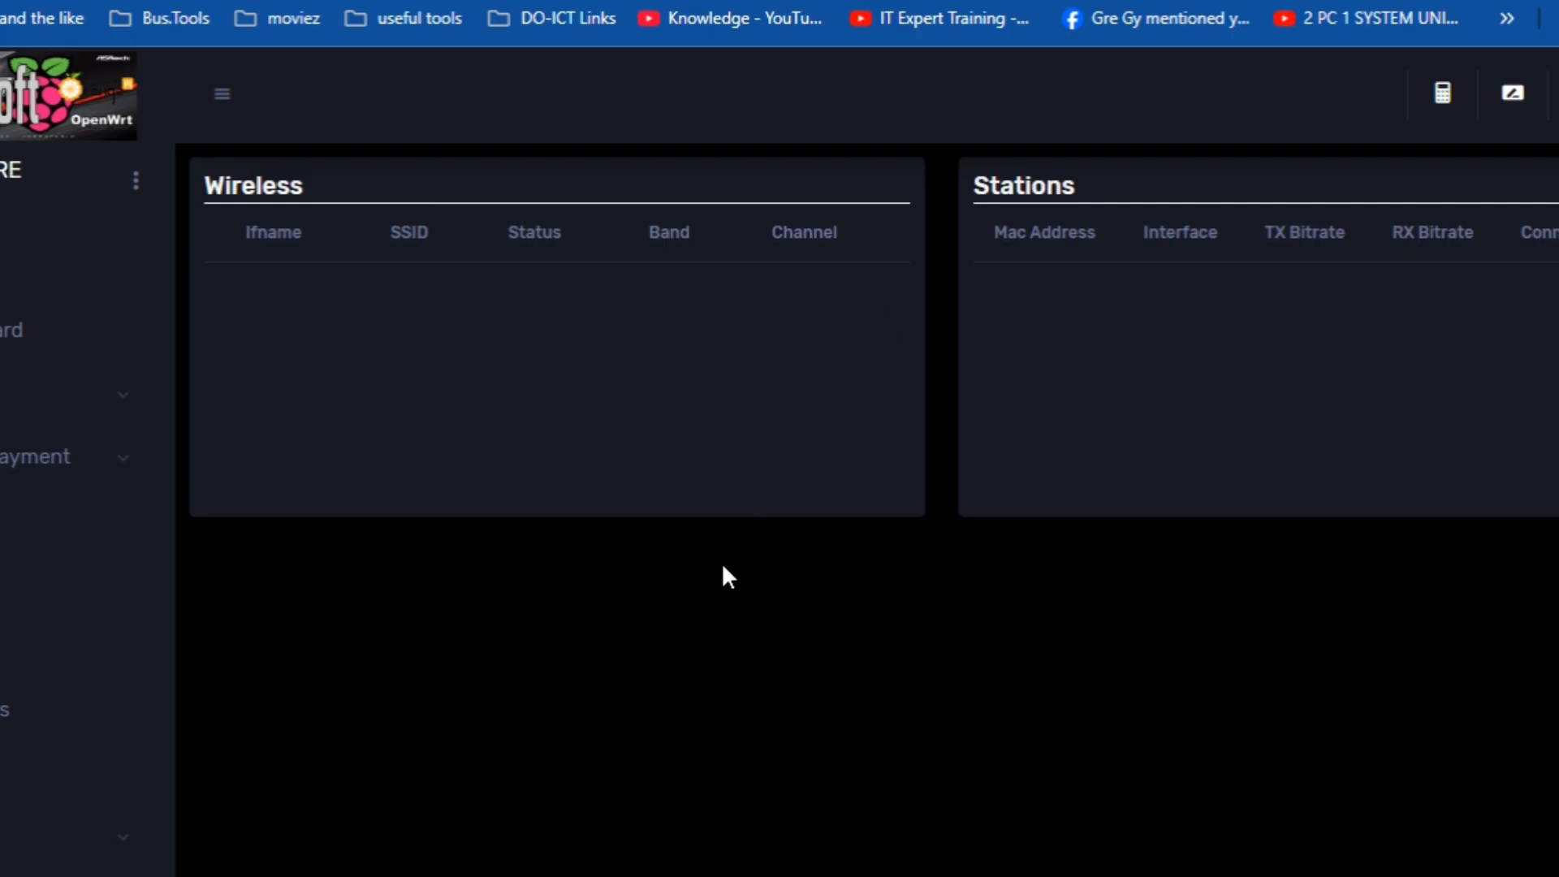
scroll(719, 582, down, 5)
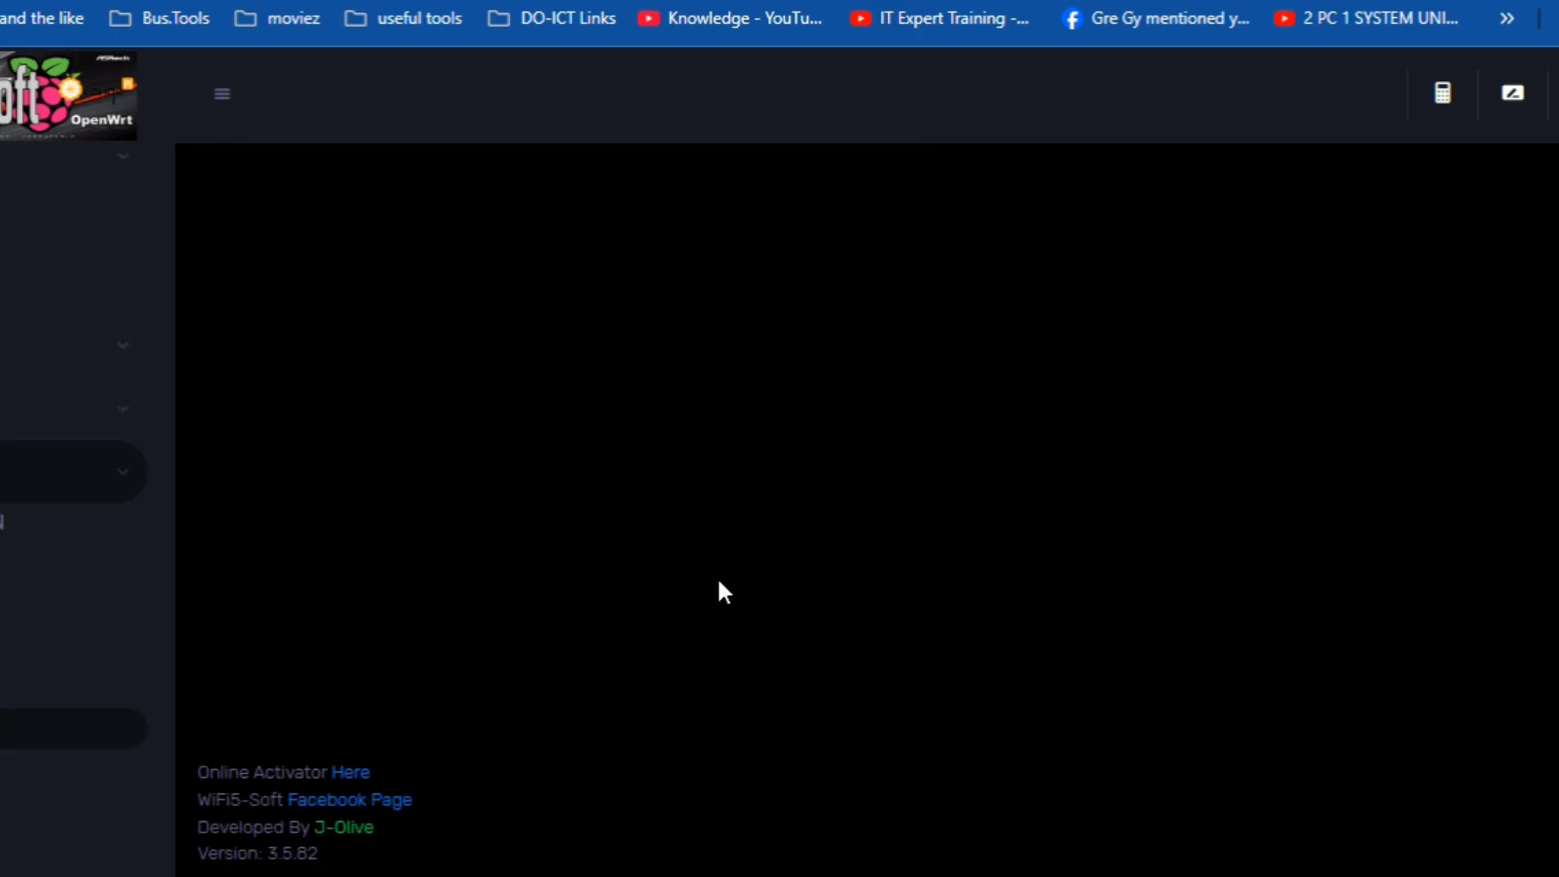
- Open the voucher and credit logs, then bring up System Update from the admin menu
click(9, 781)
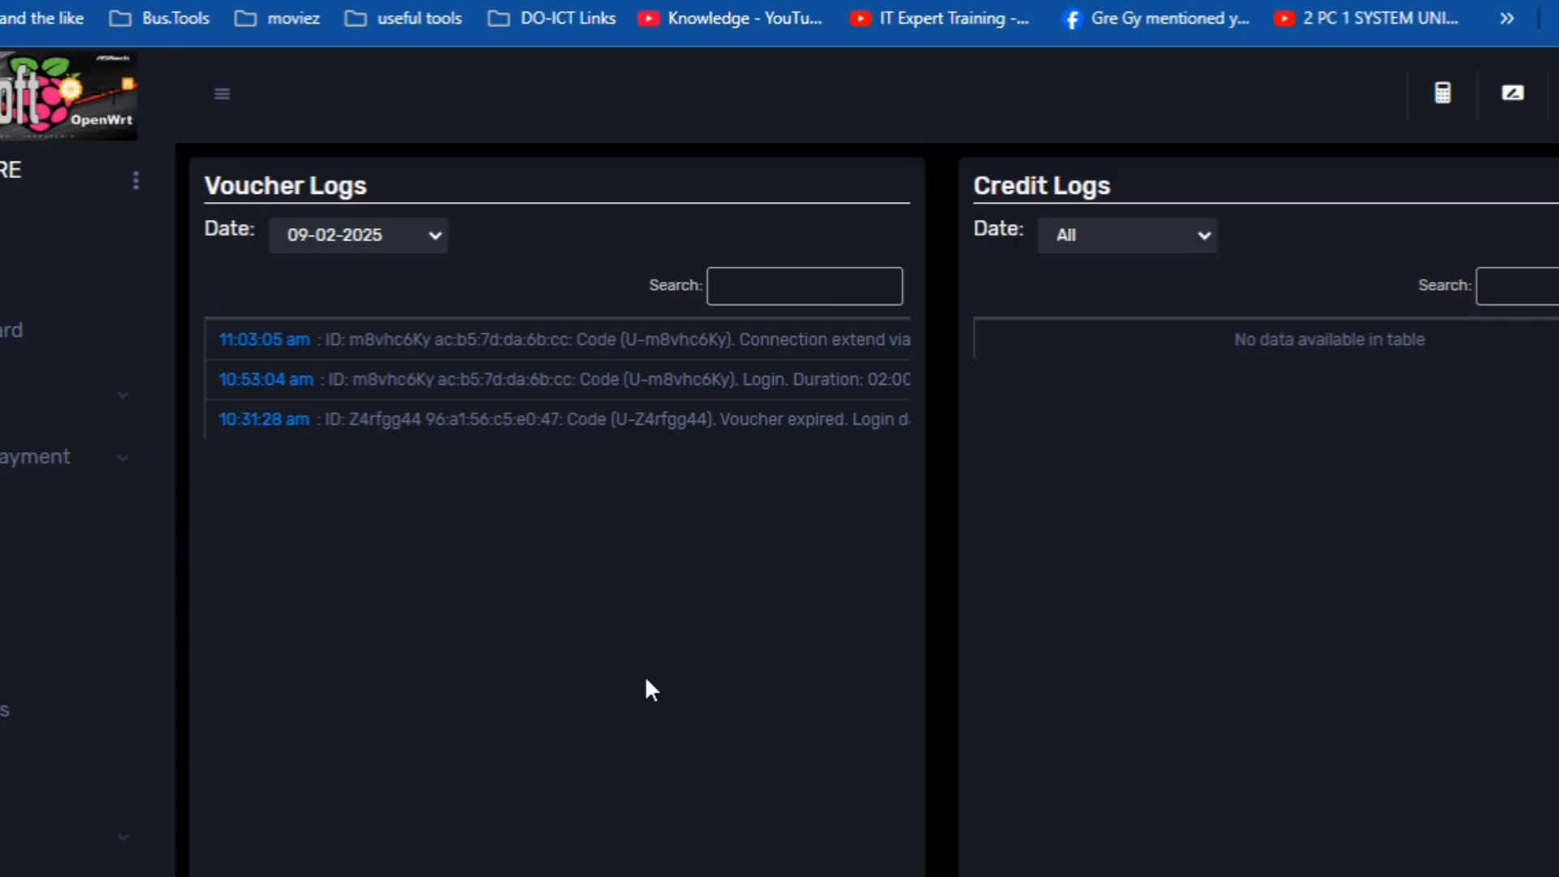
click(135, 182)
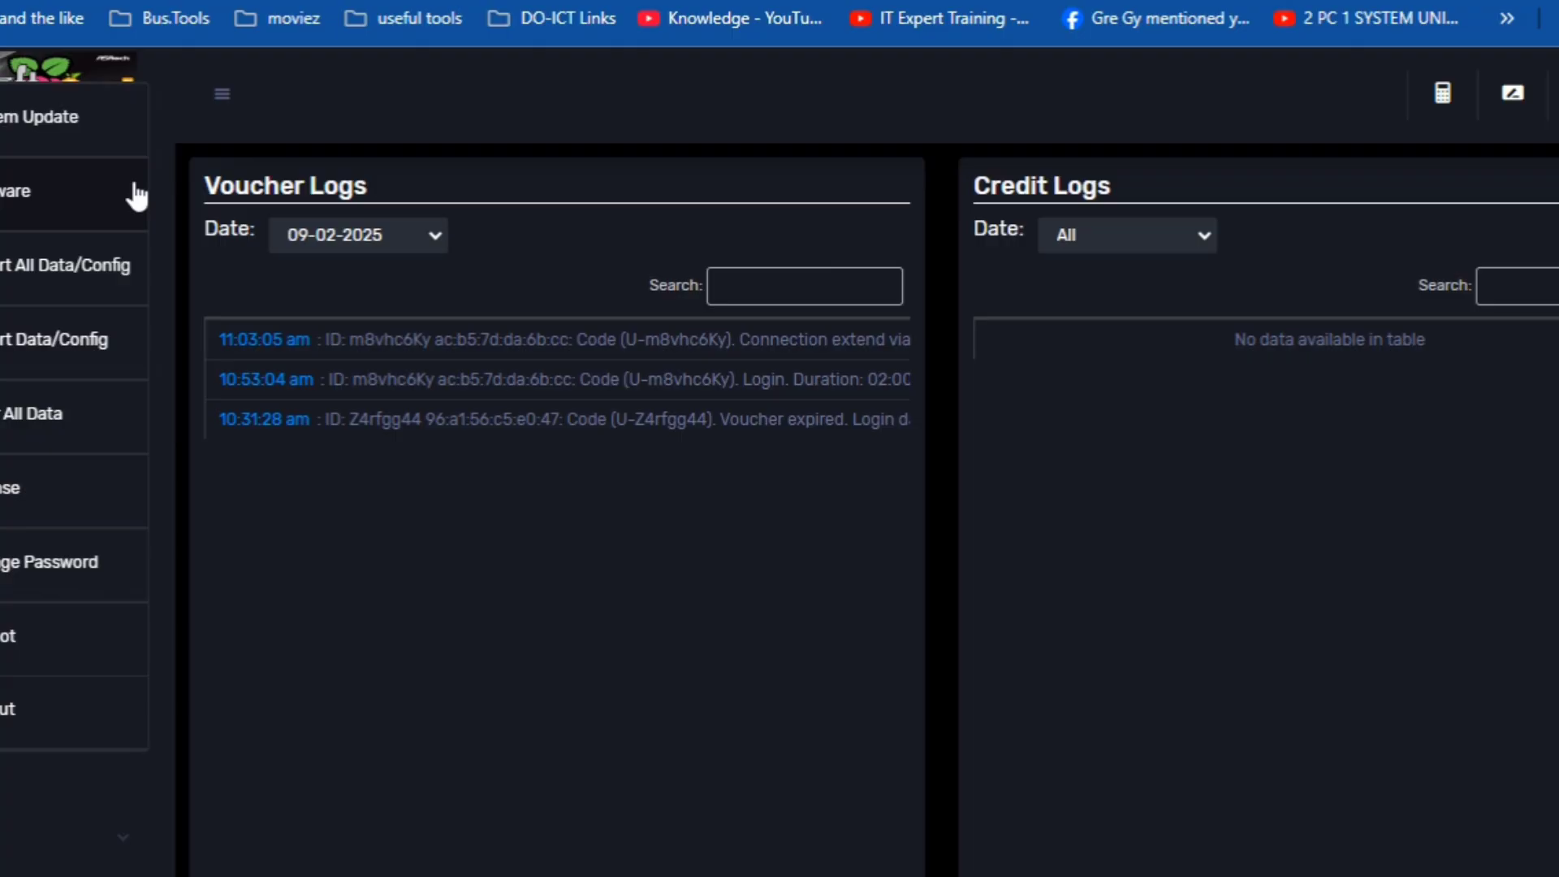
click(80, 122)
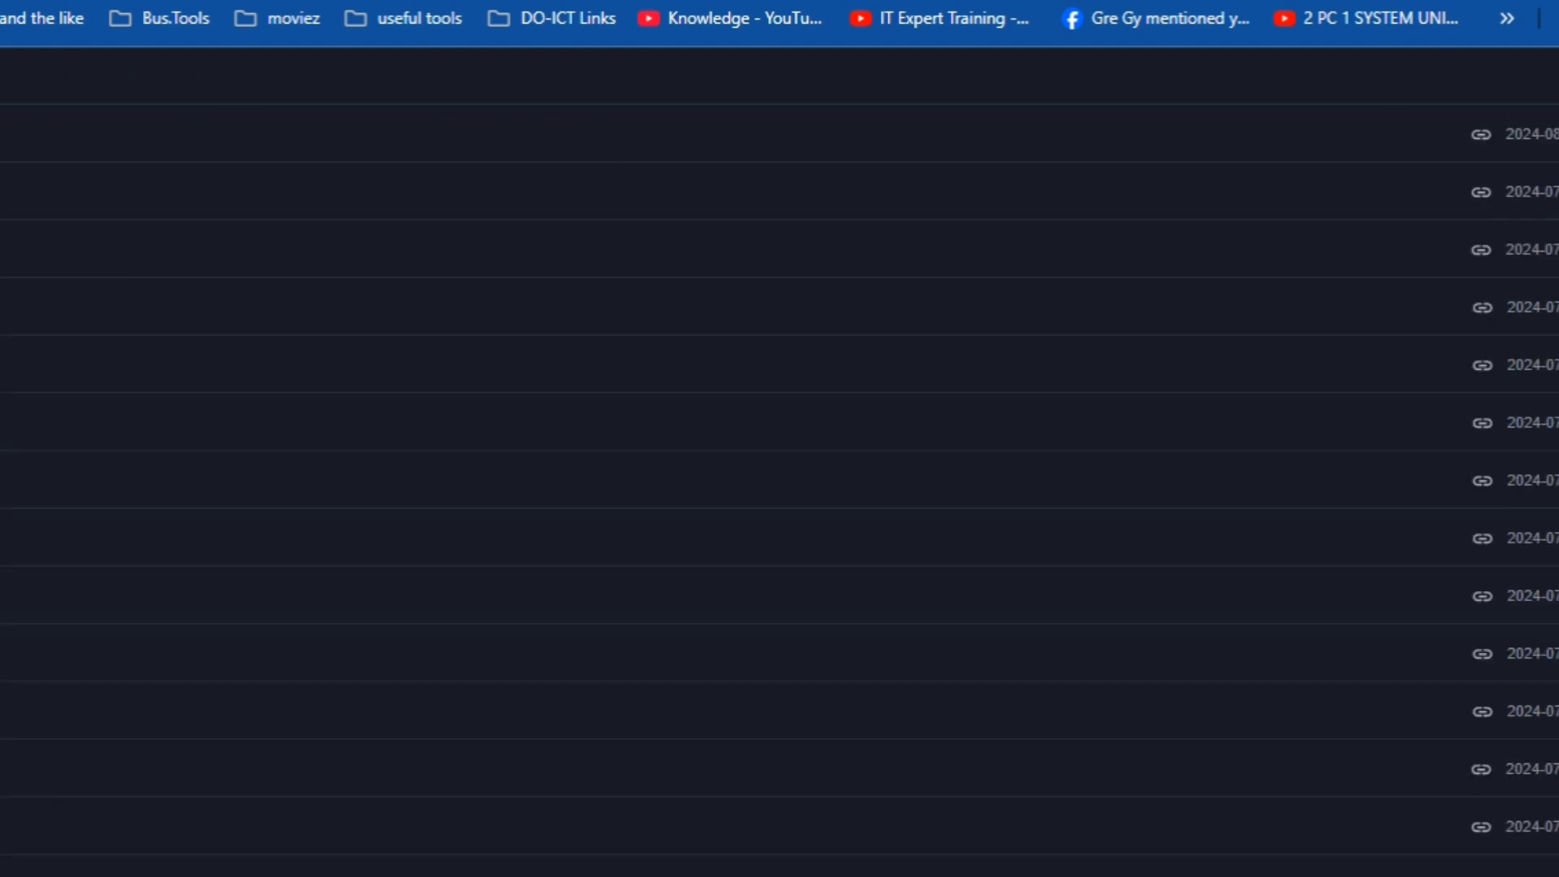
- Copy the share link for a firmware image in the vendo-img/v3.5.82 folder
scroll(780, 518, down, 5)
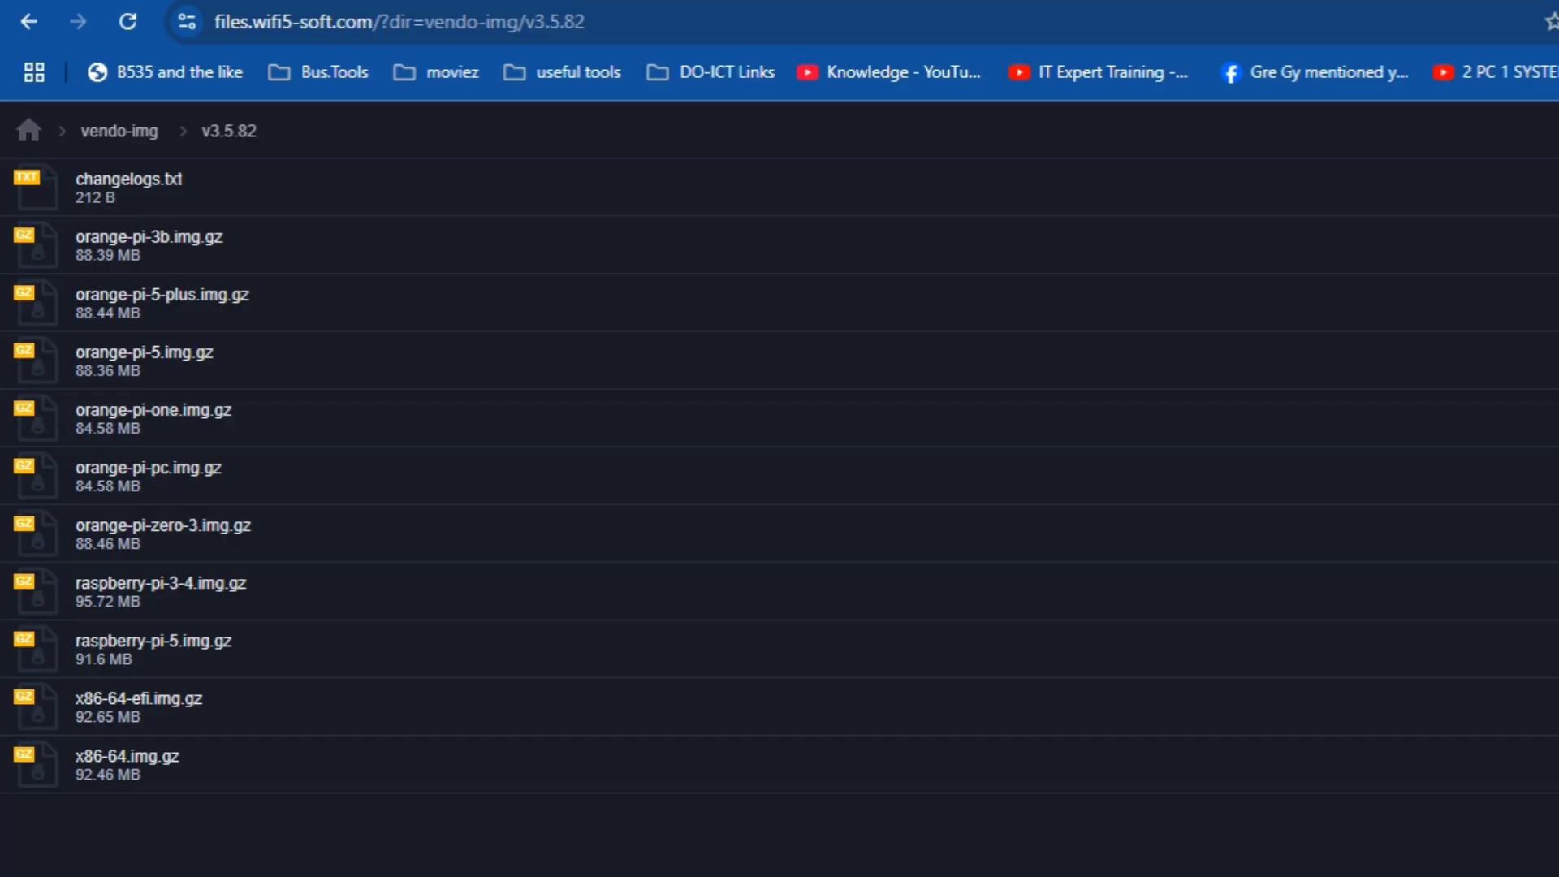
click(1558, 361)
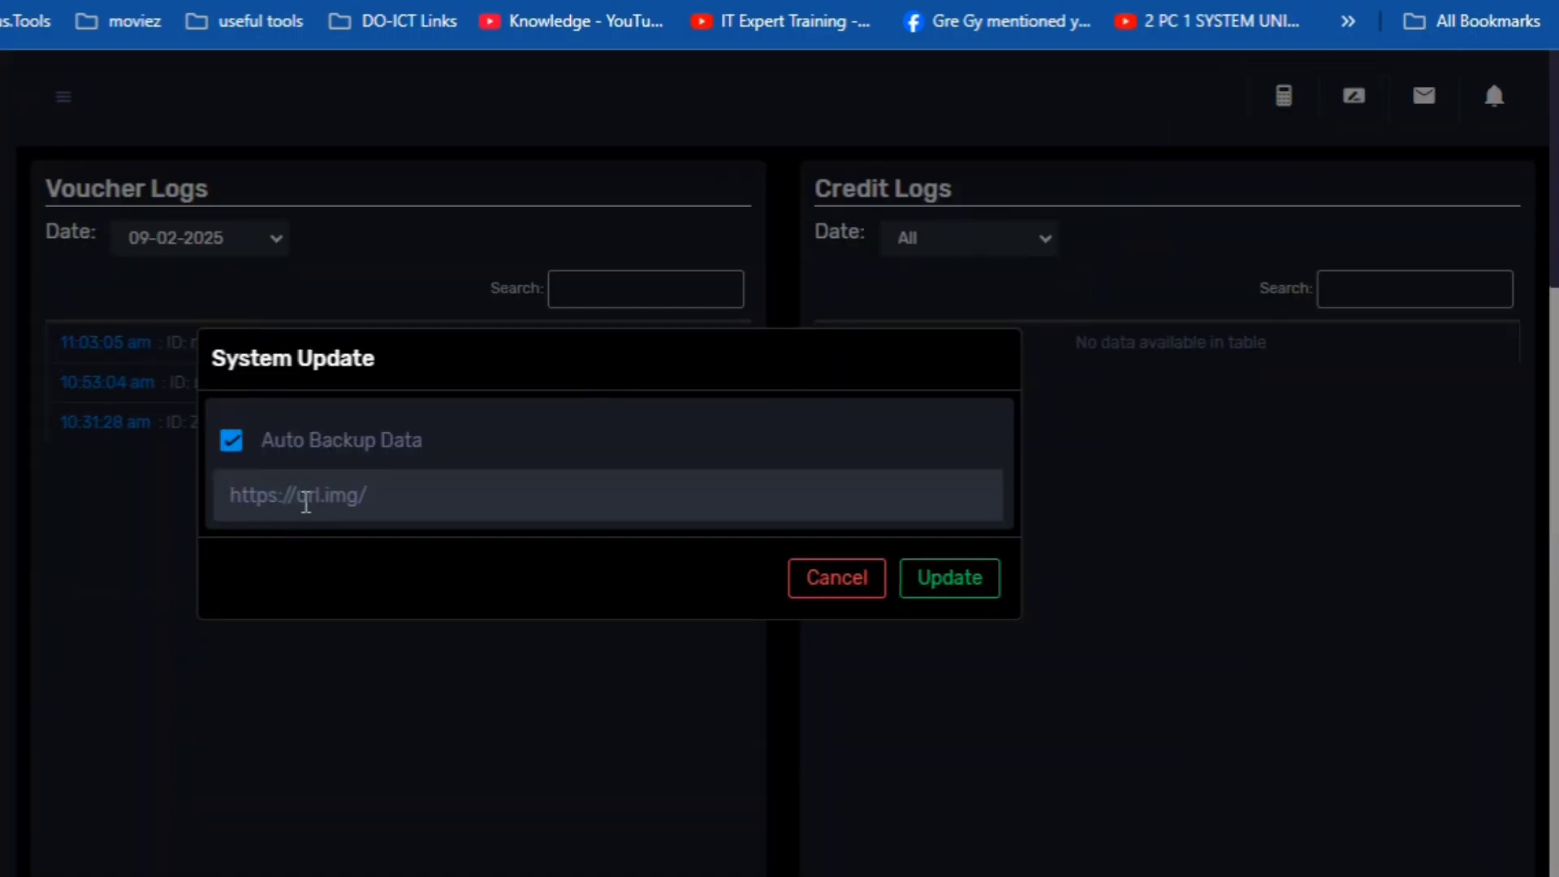
- Paste the v3.5.82 orange-pi-5.img.gz link into System Update's URL field, then cancel the update
click(305, 500)
right_click(305, 499)
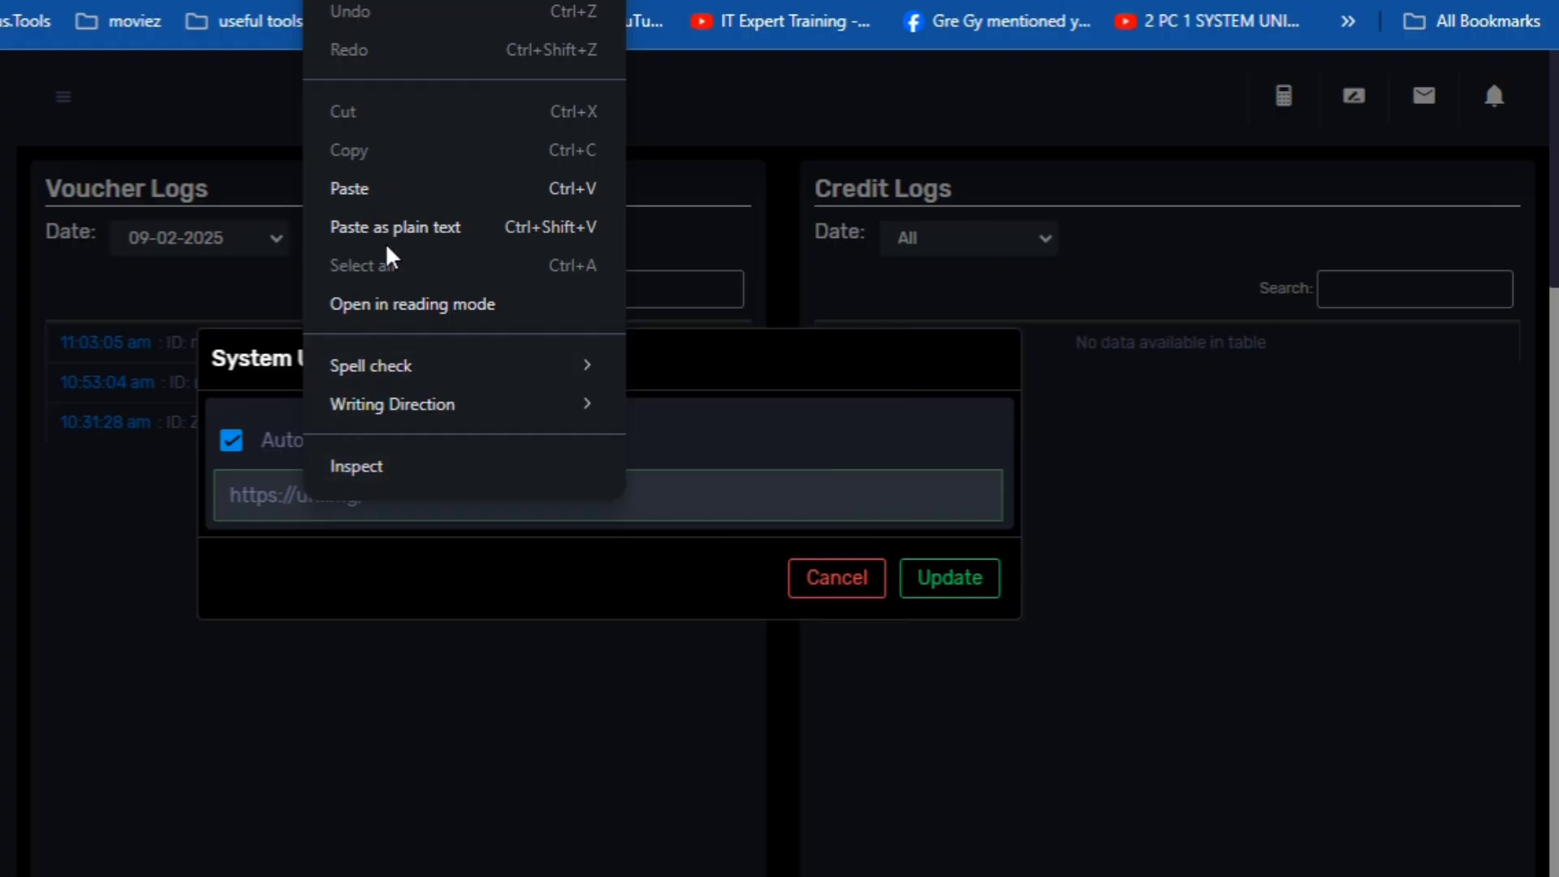
click(409, 209)
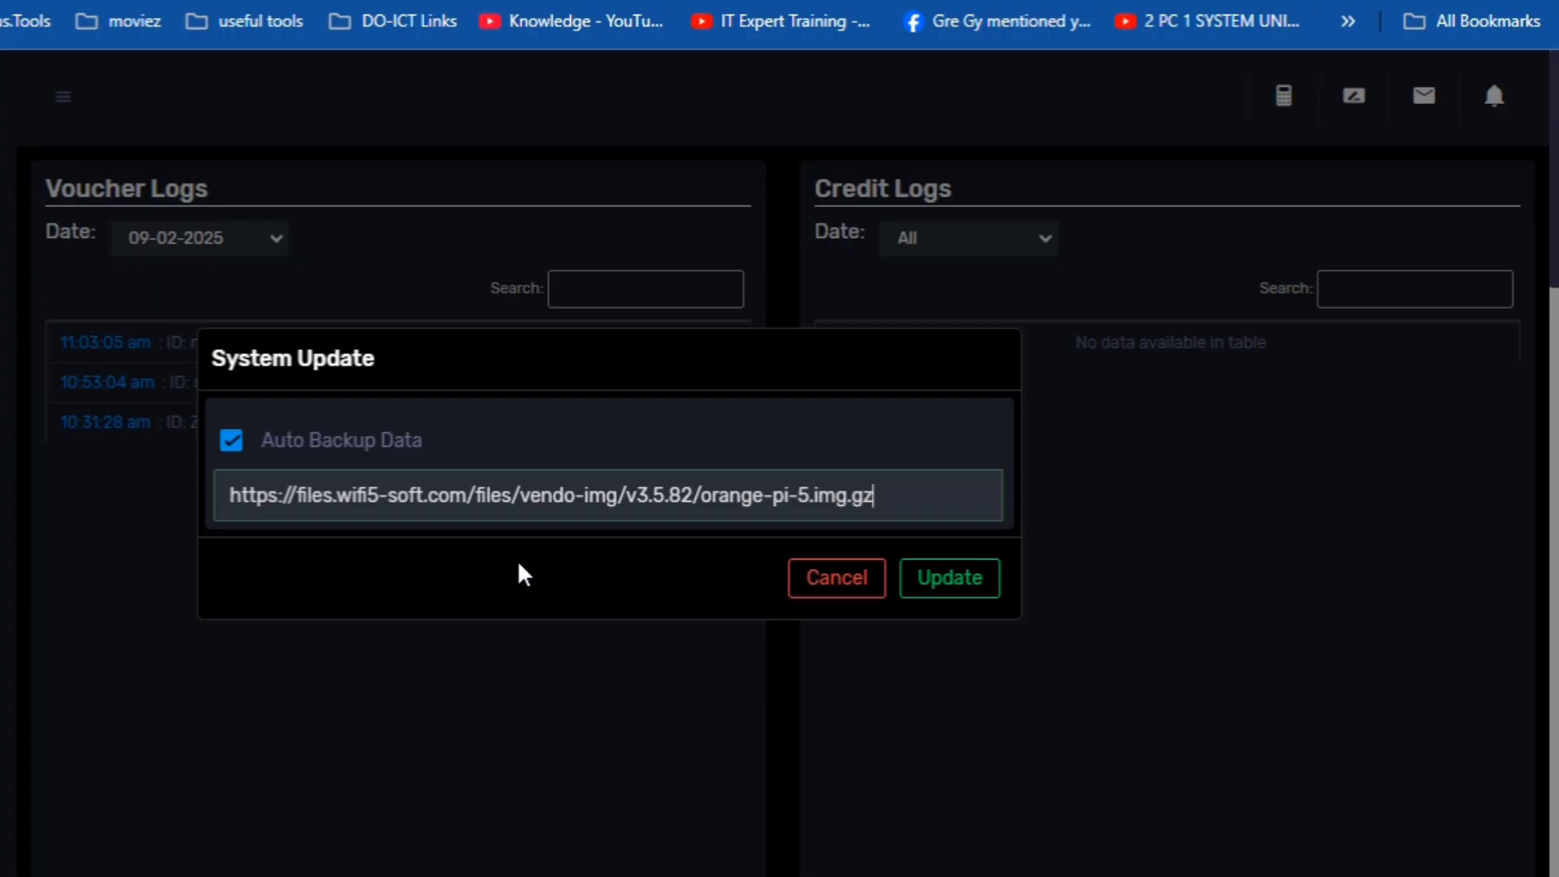
click(812, 586)
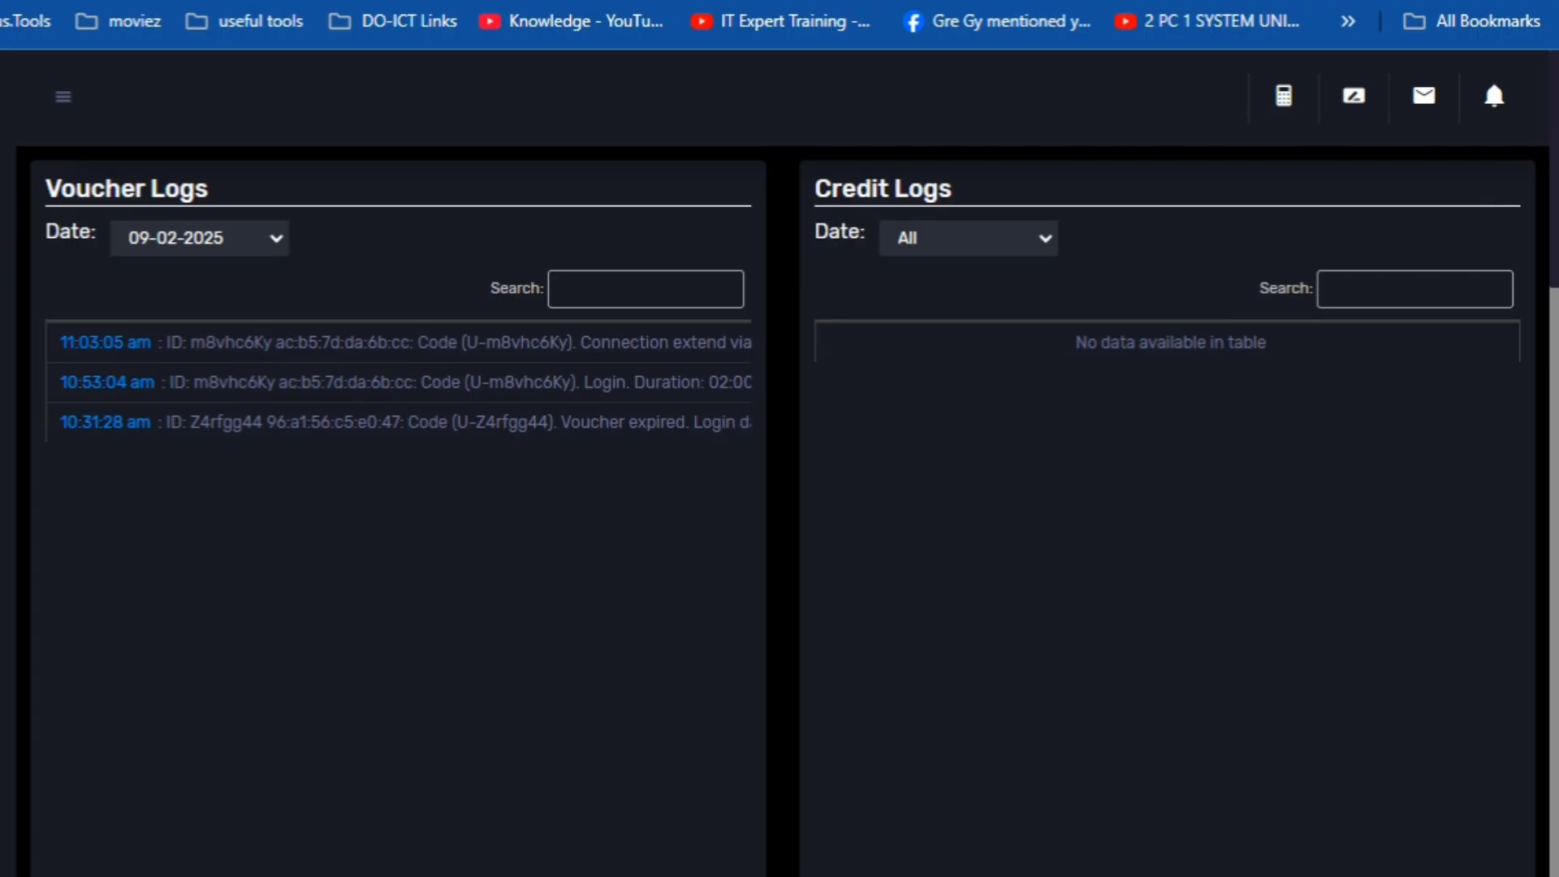
click(249, 185)
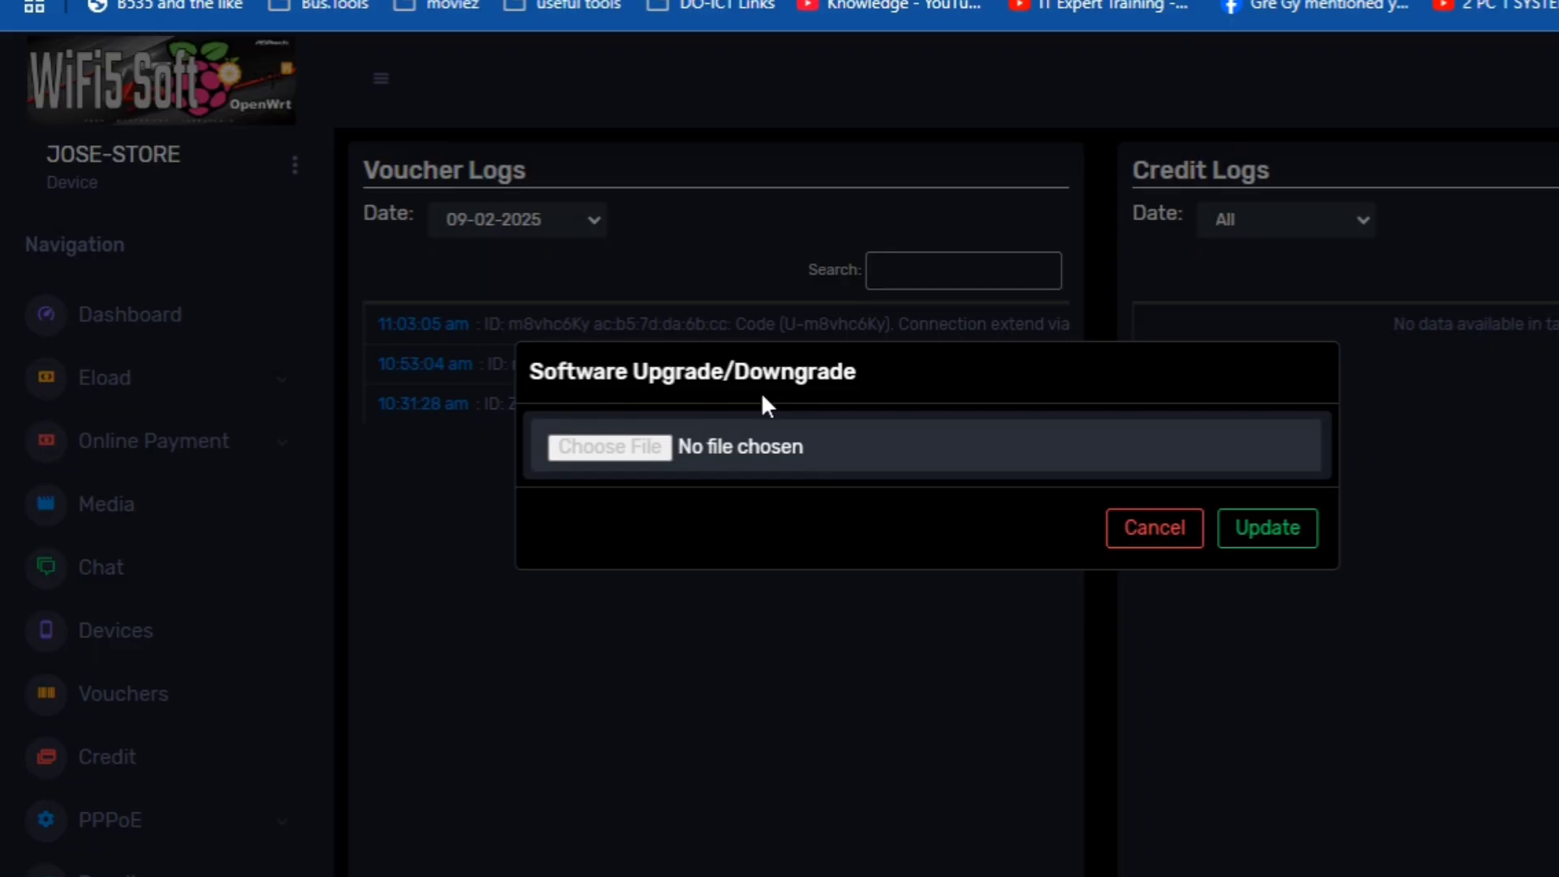
click(644, 455)
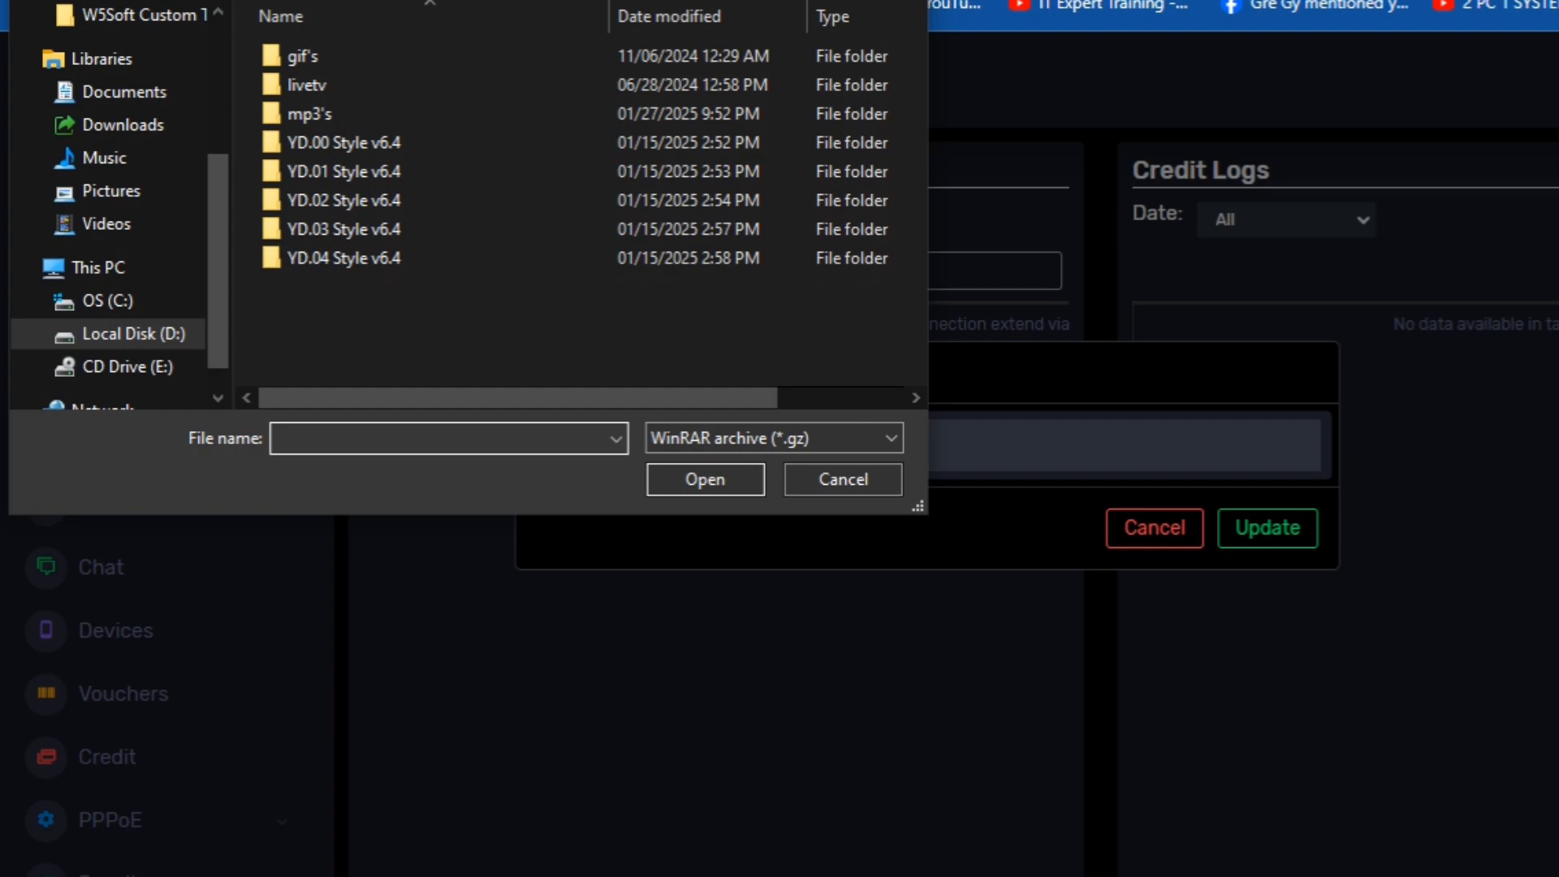
click(281, 0)
click(362, 163)
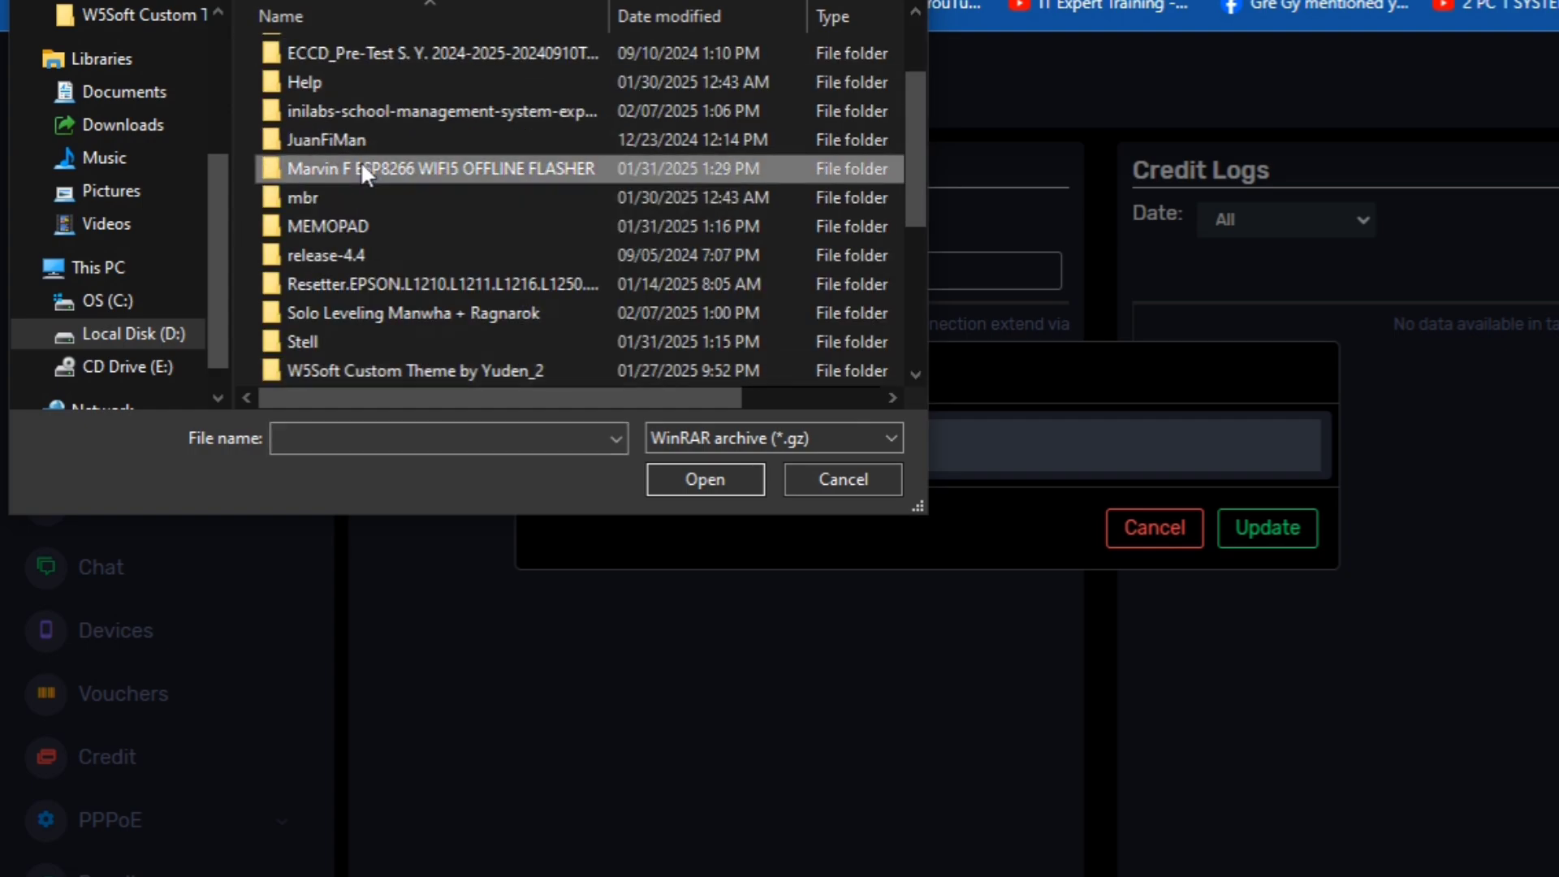
key(Down)
key(Down)
key(Down)
key(Down)
key(Down)
key(Down)
key(Down)
key(Down)
key(End)
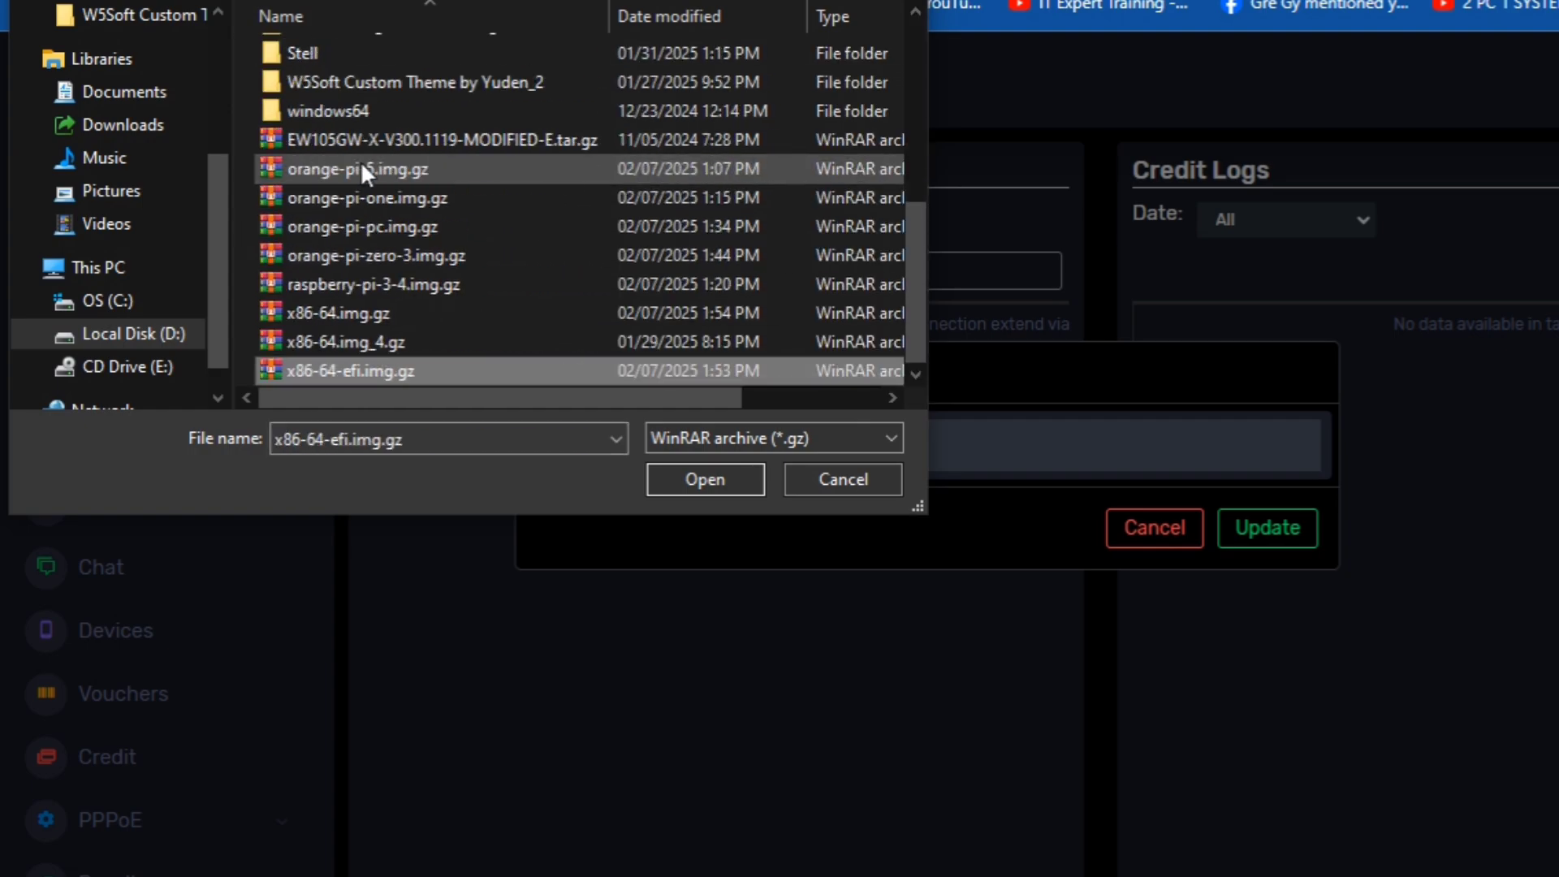
key(Up)
key(Up)
key(Up)
key(Up)
key(Up)
key(Up)
key(Up)
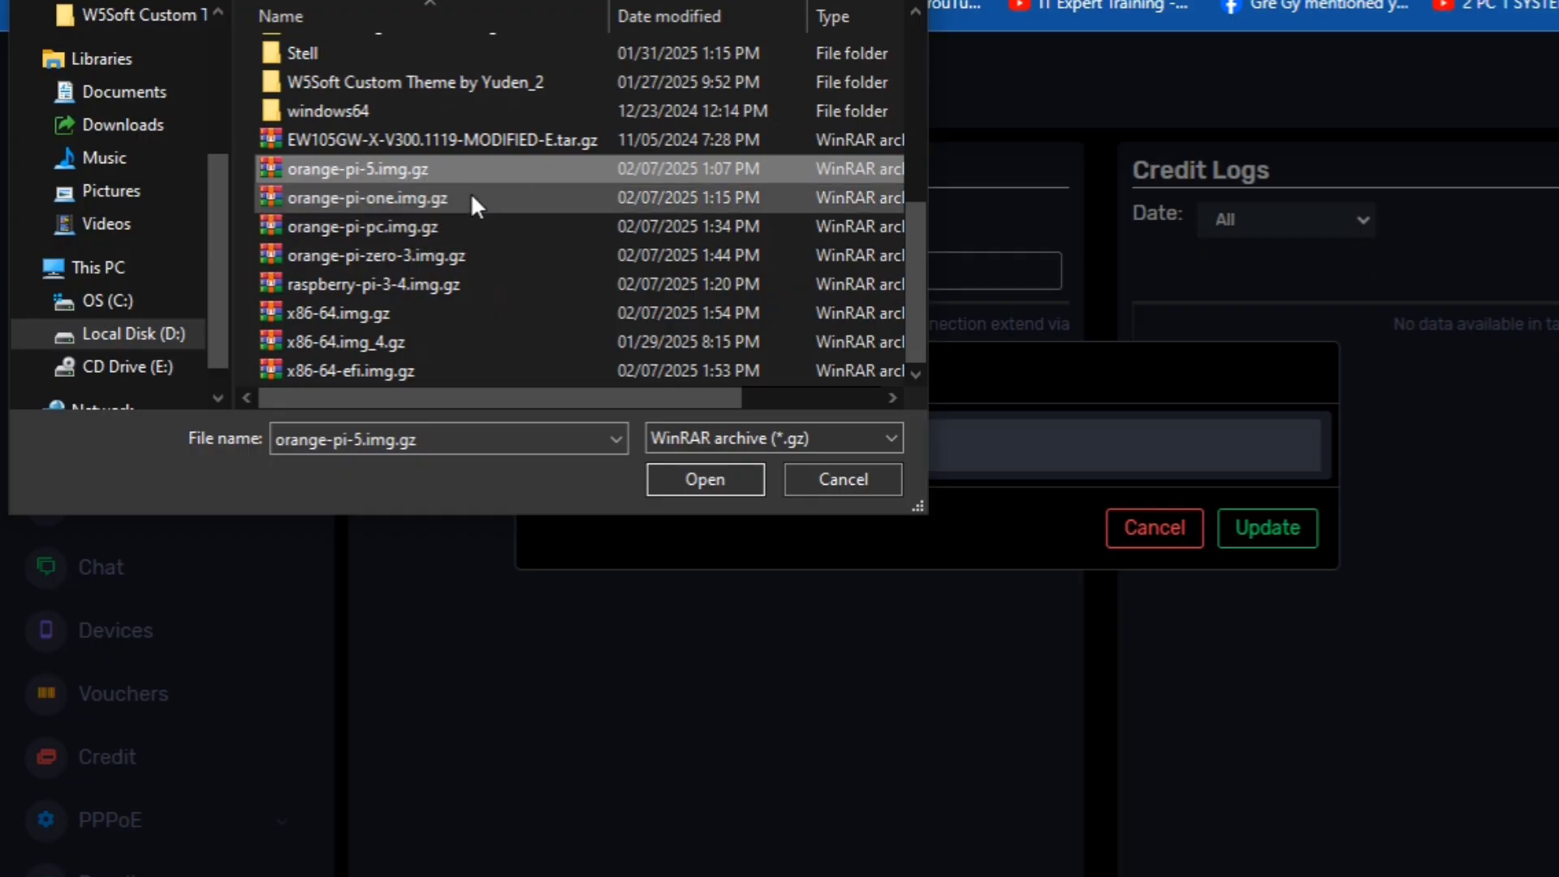
click(842, 478)
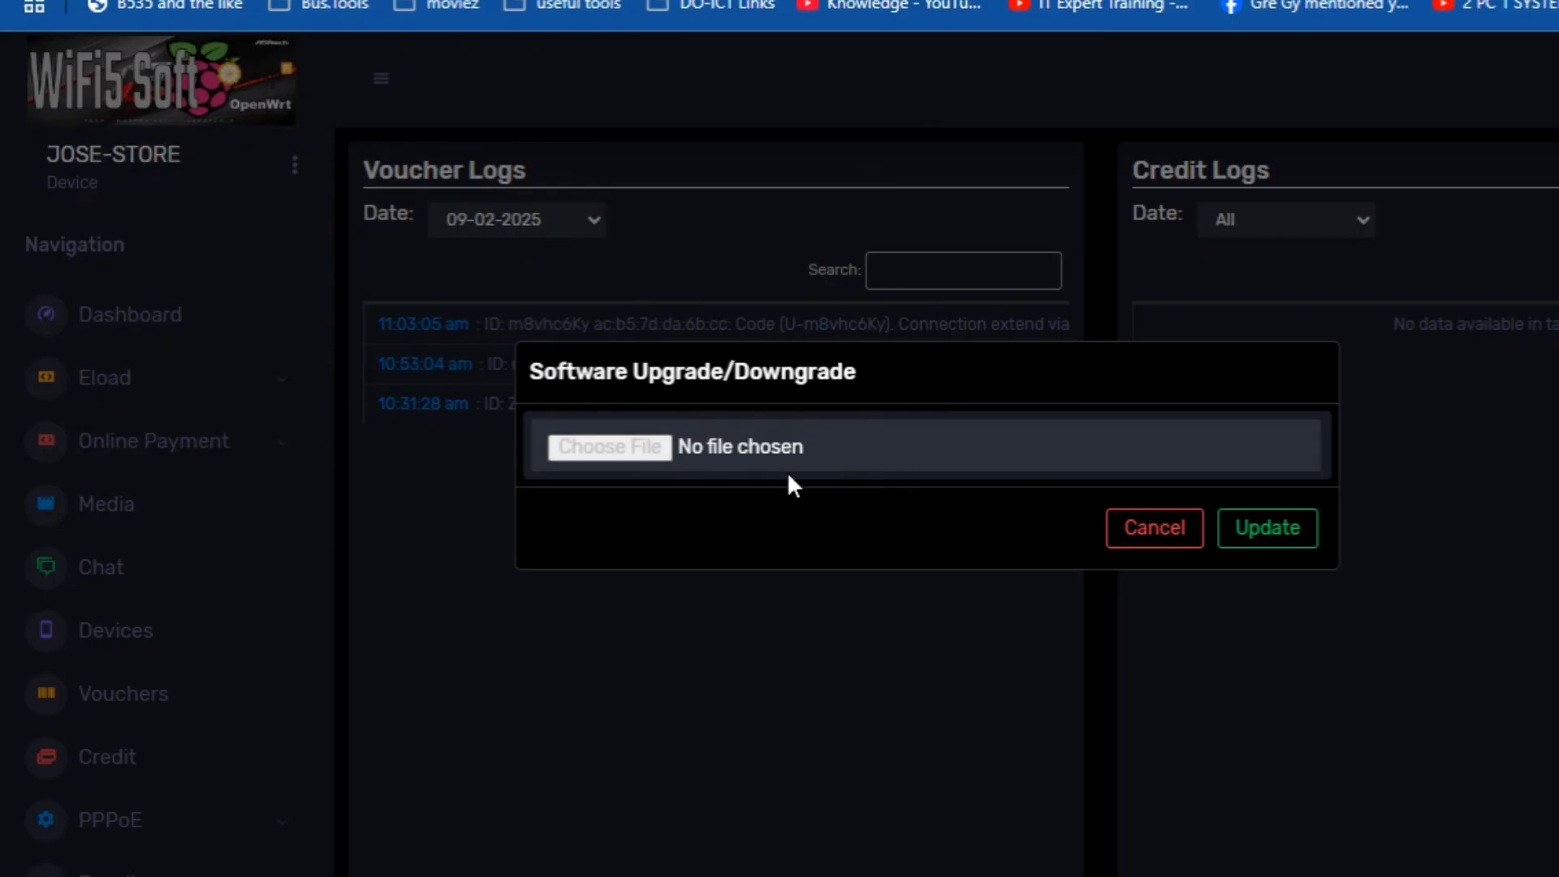
click(1138, 530)
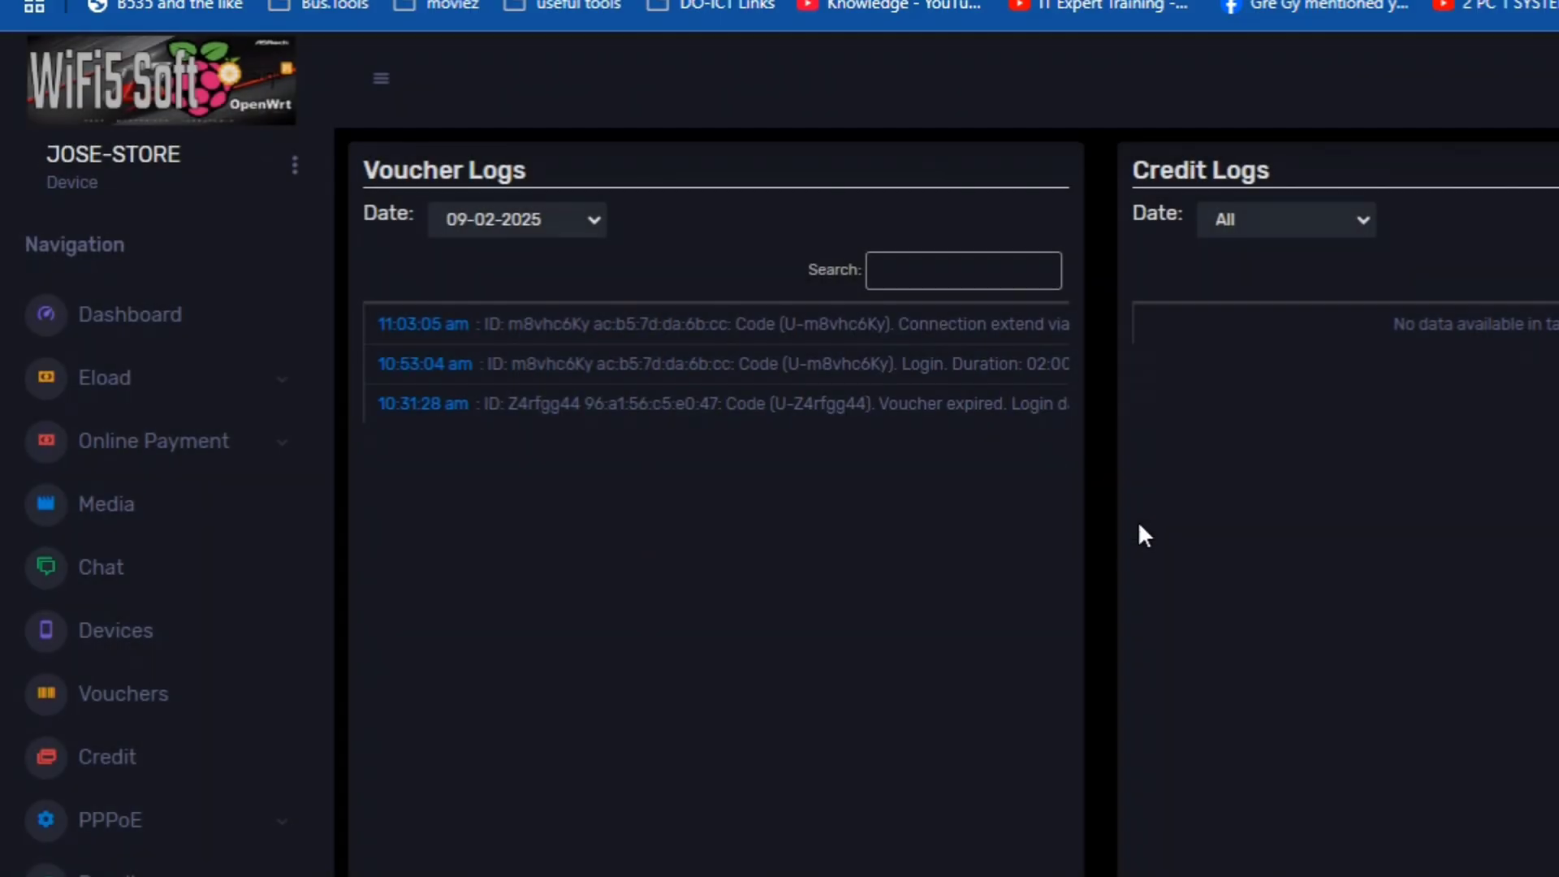
- Export all JOSE-STORE data/config to a .conf file and keep the blocked download
click(286, 158)
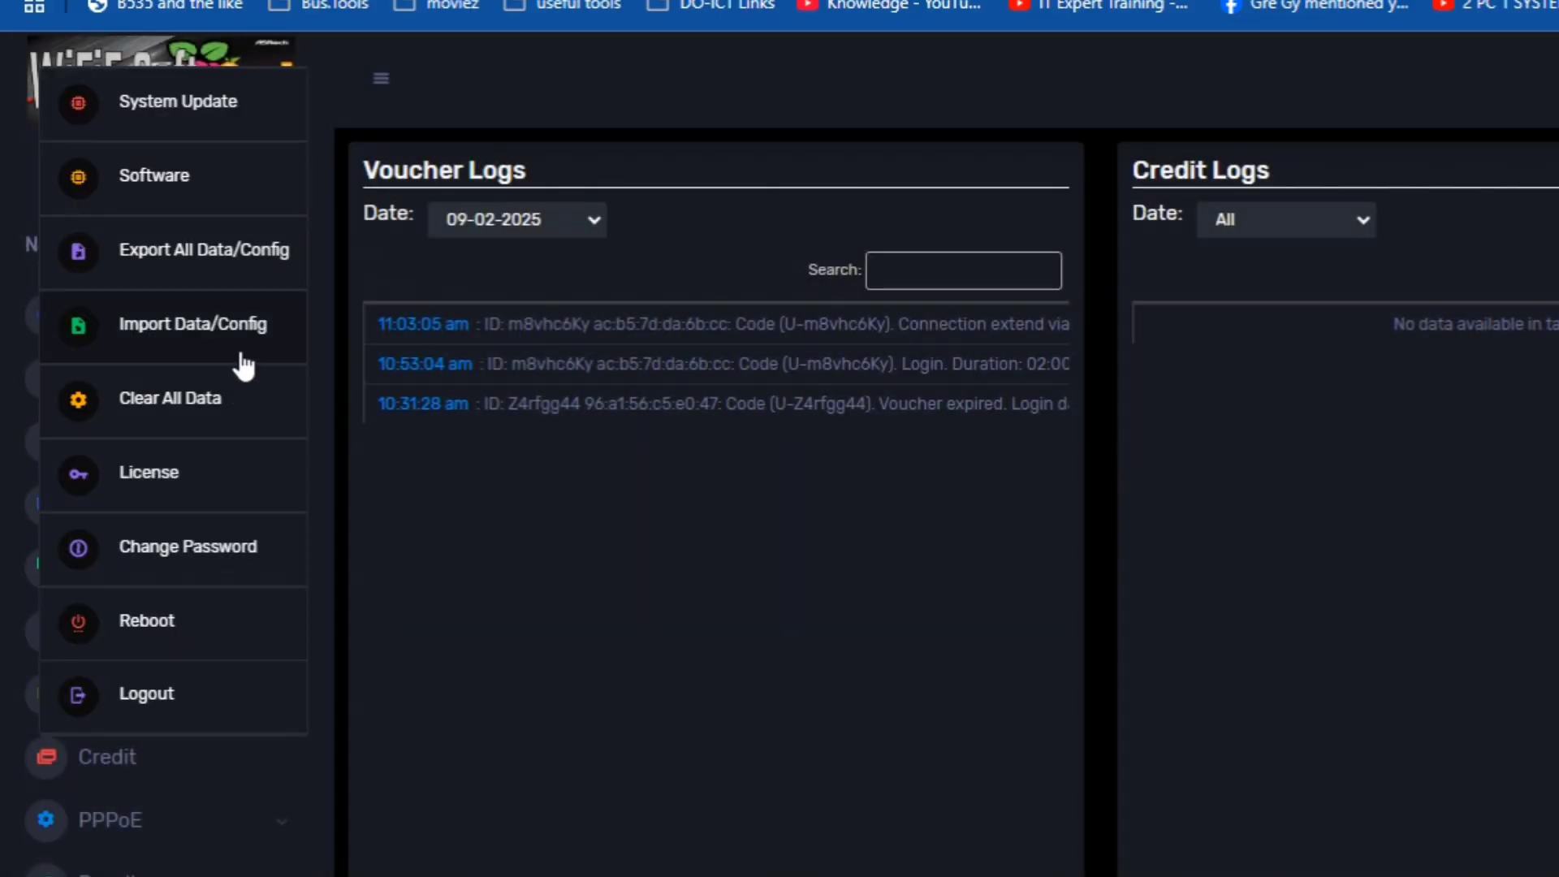
click(244, 267)
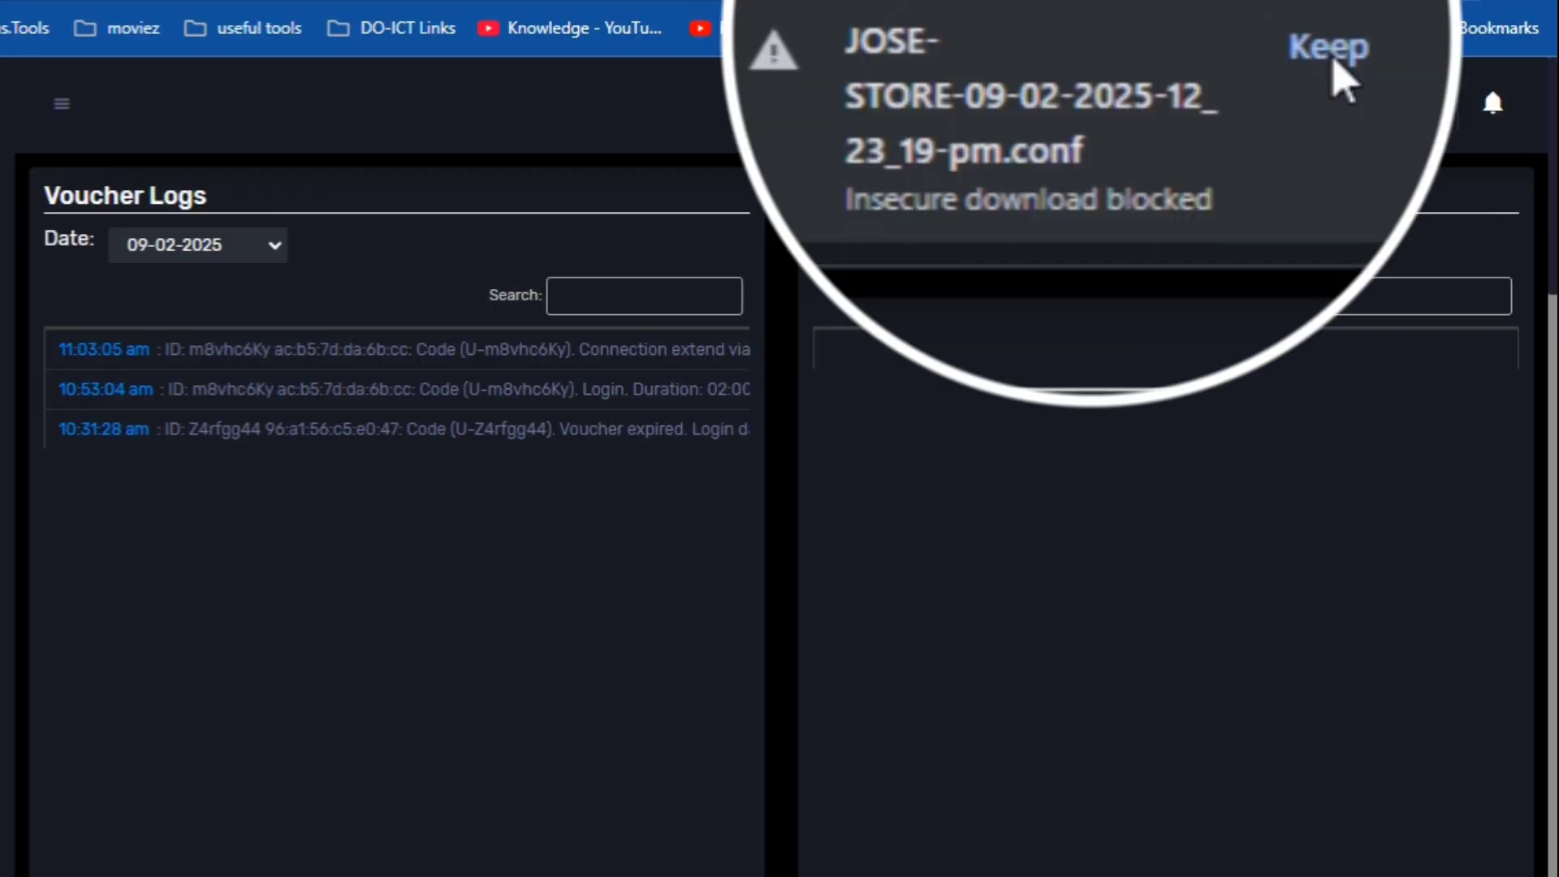
click(1525, 20)
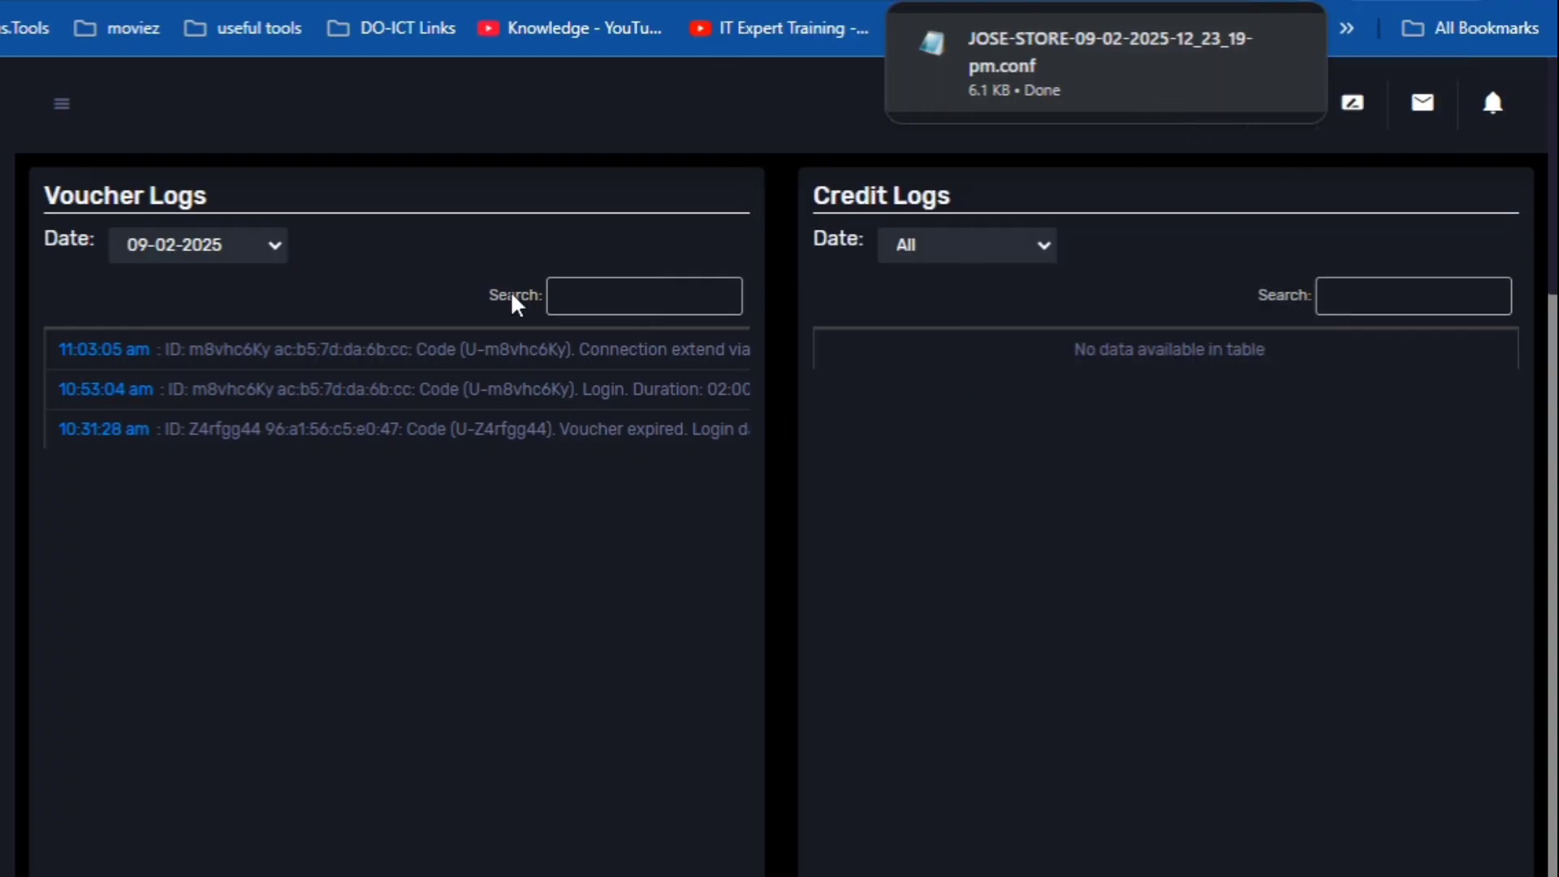
mouse_move(1182, 83)
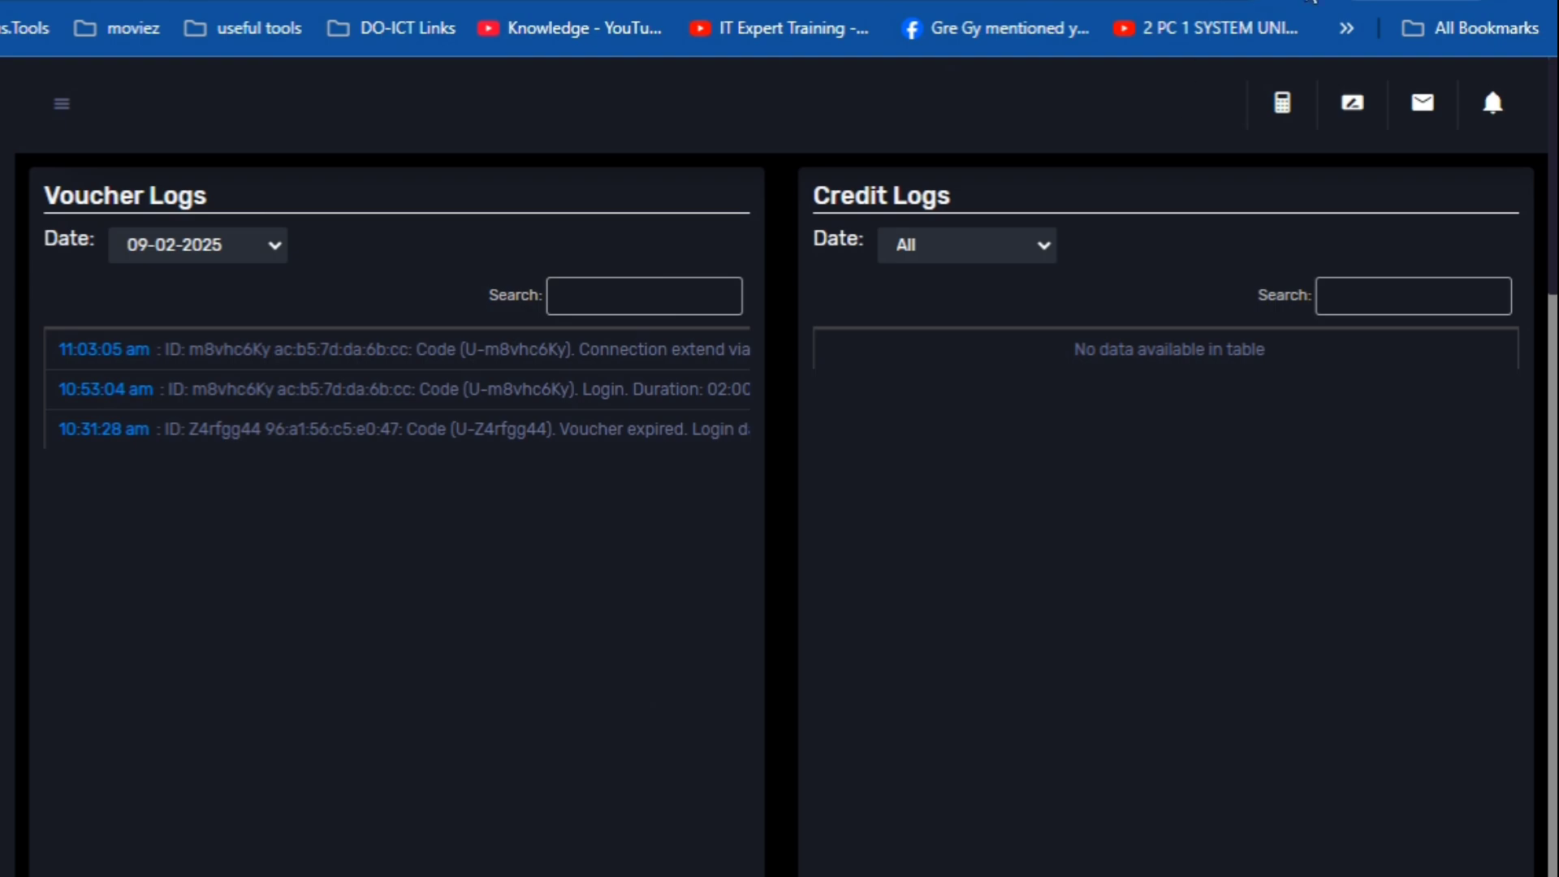
click(1304, 1)
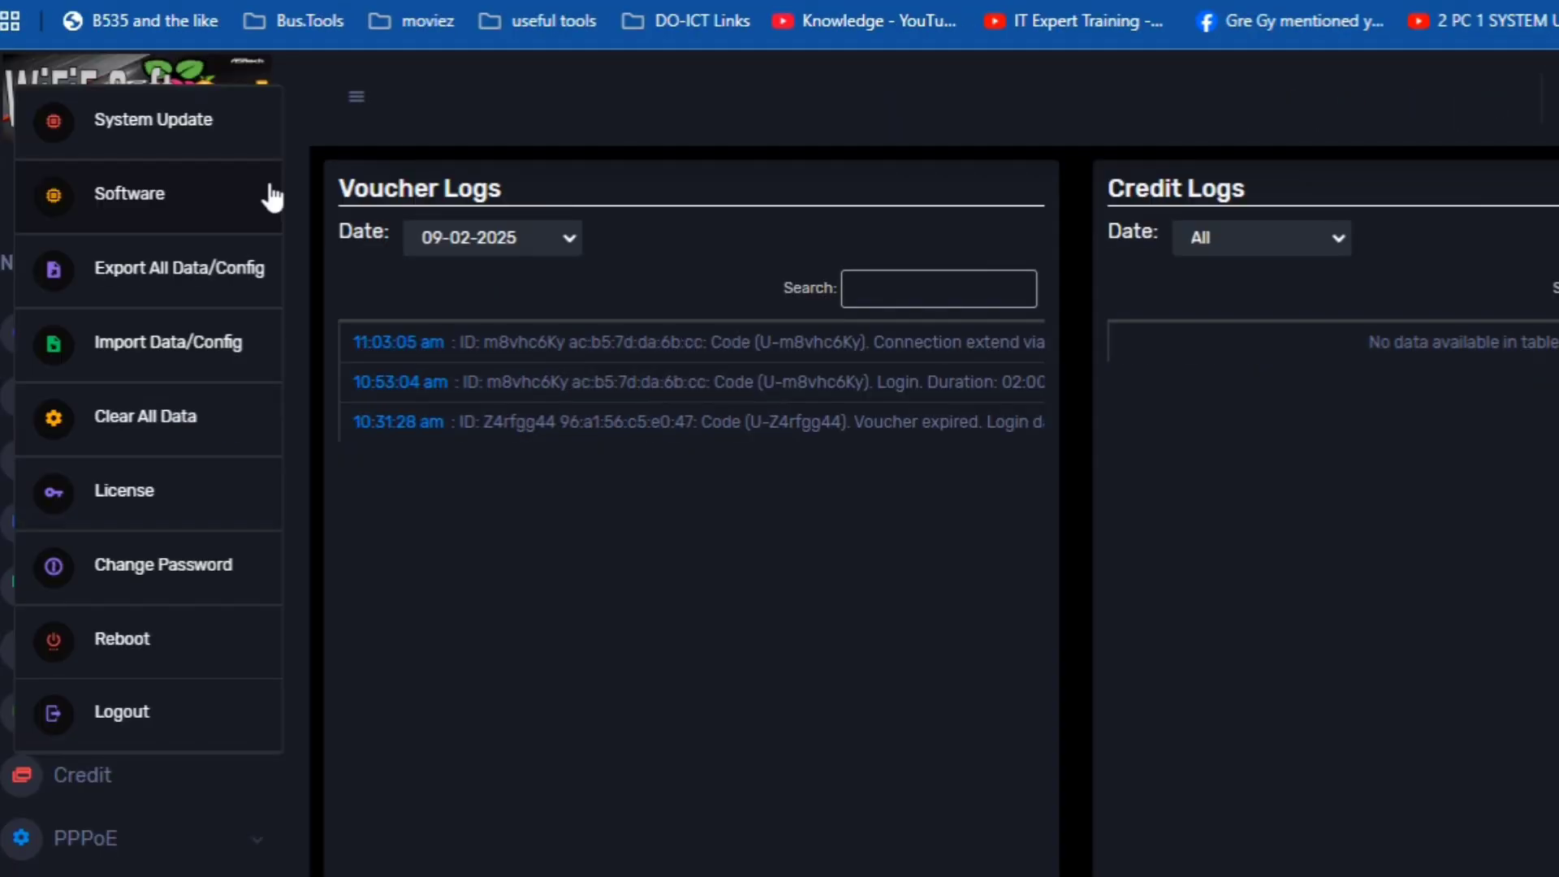
click(197, 348)
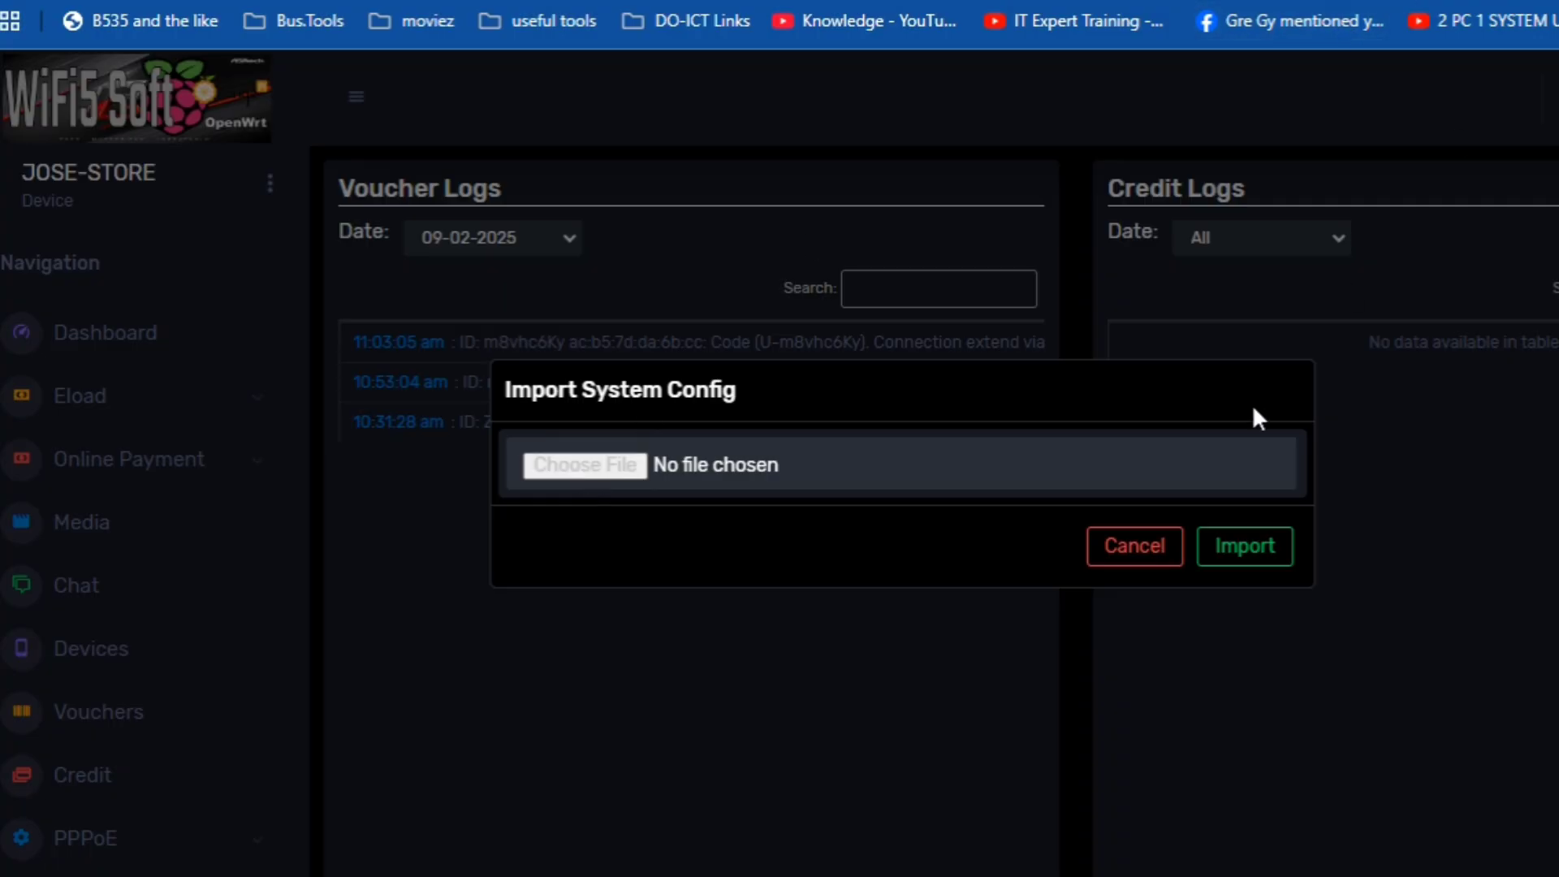
click(1145, 558)
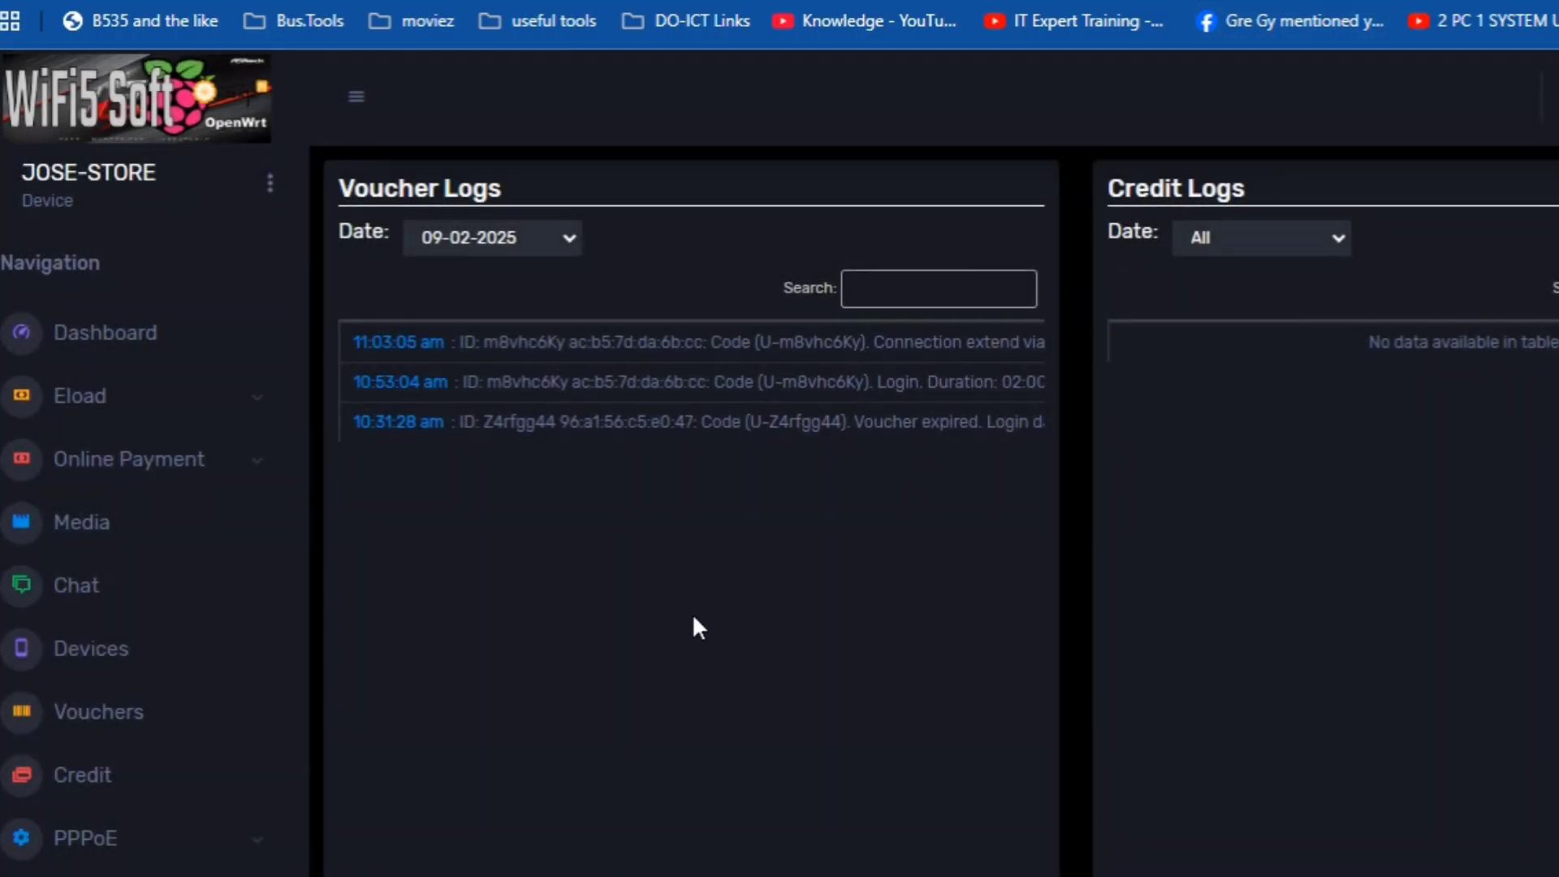
click(268, 184)
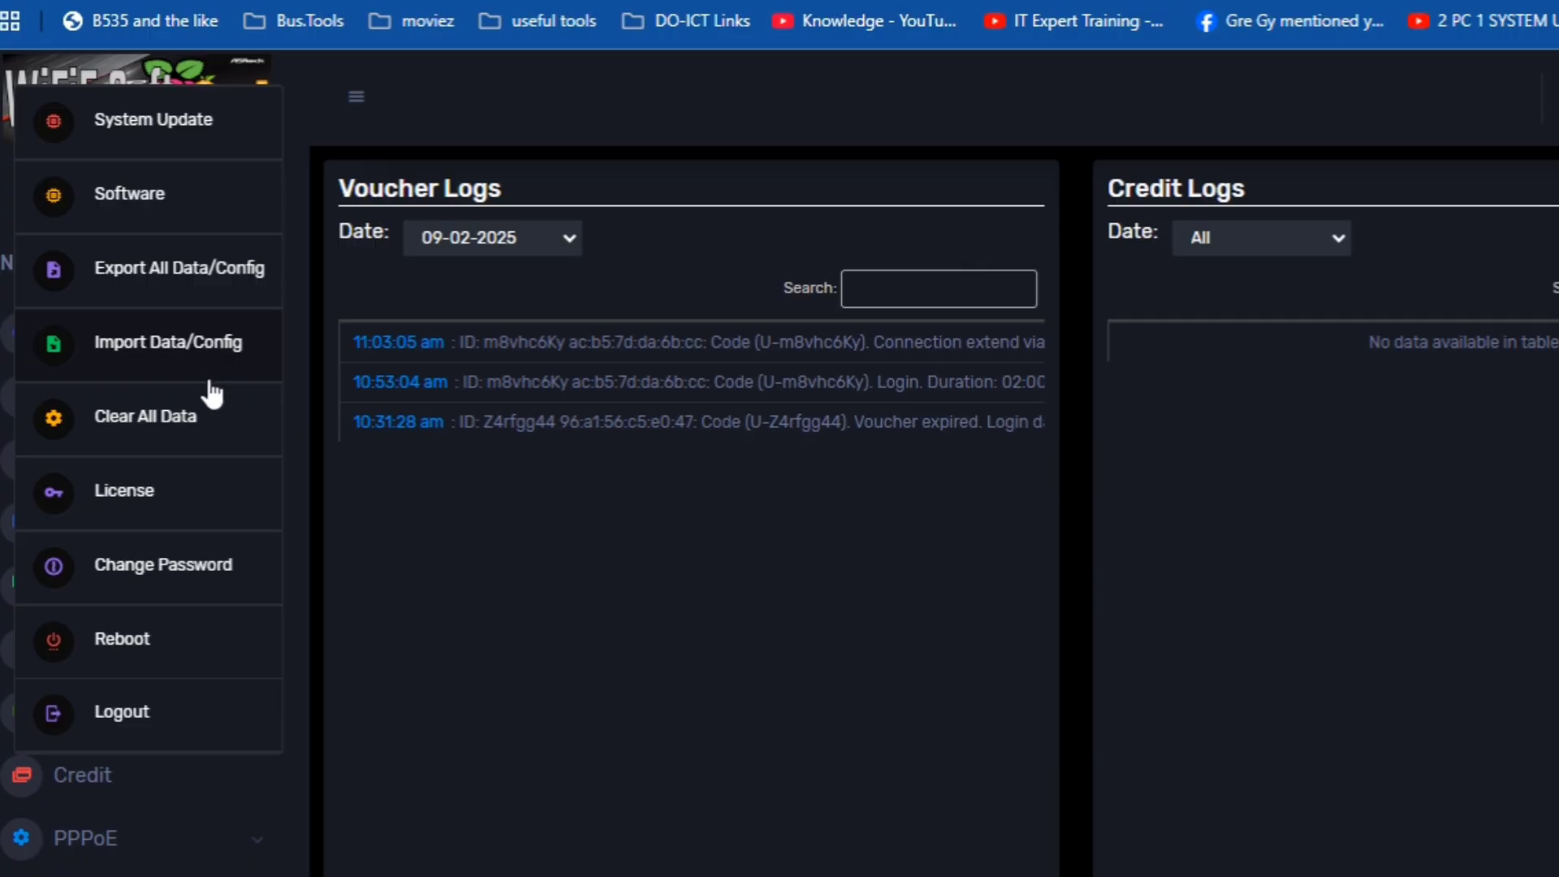
click(207, 414)
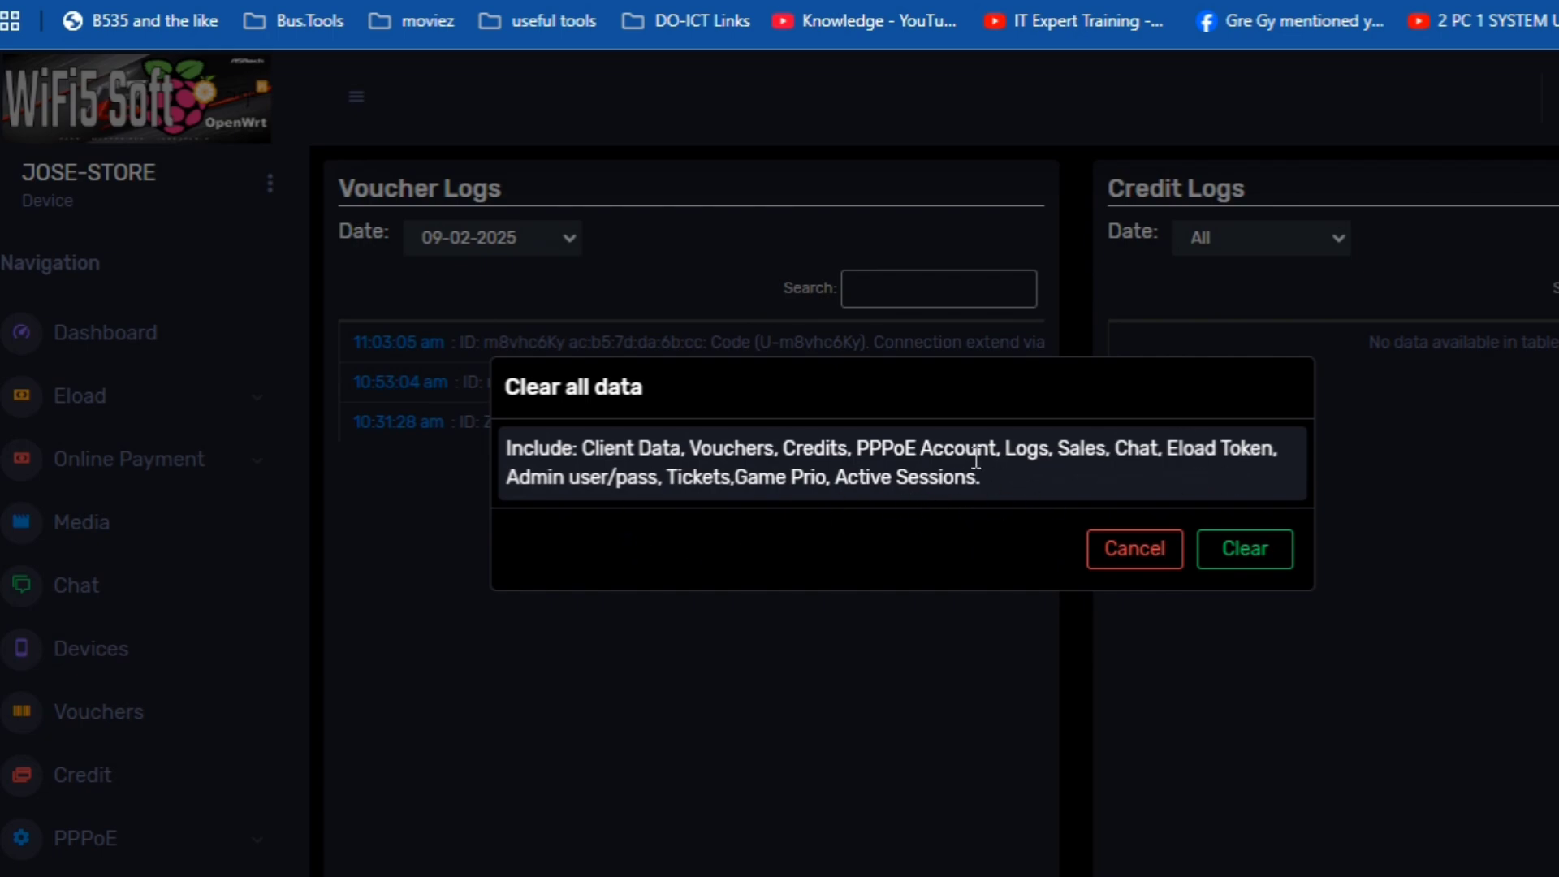
click(1153, 552)
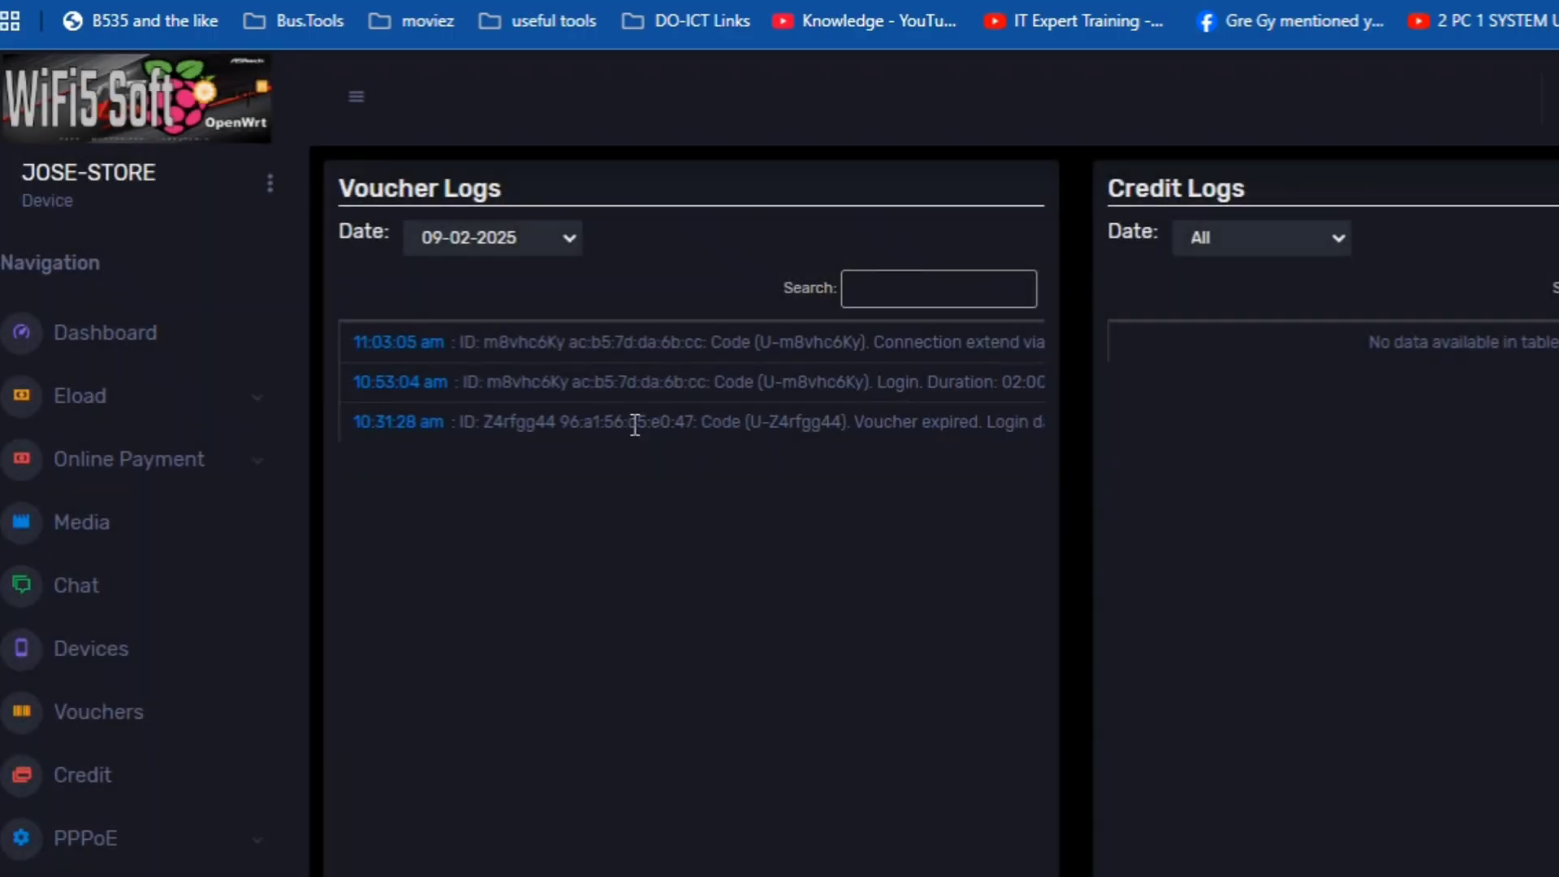
click(271, 185)
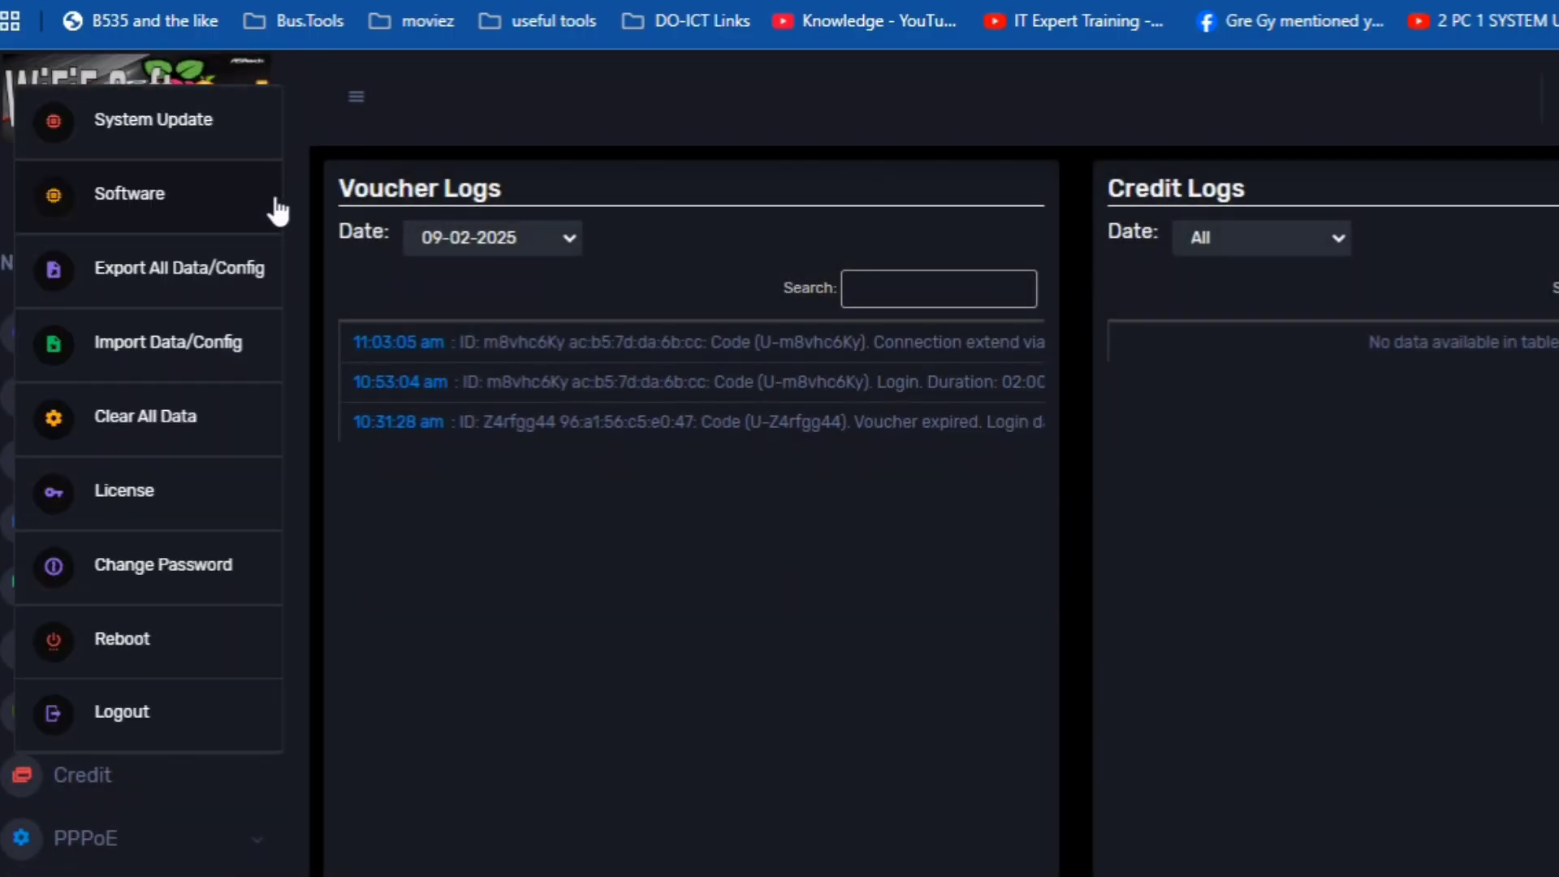
click(215, 487)
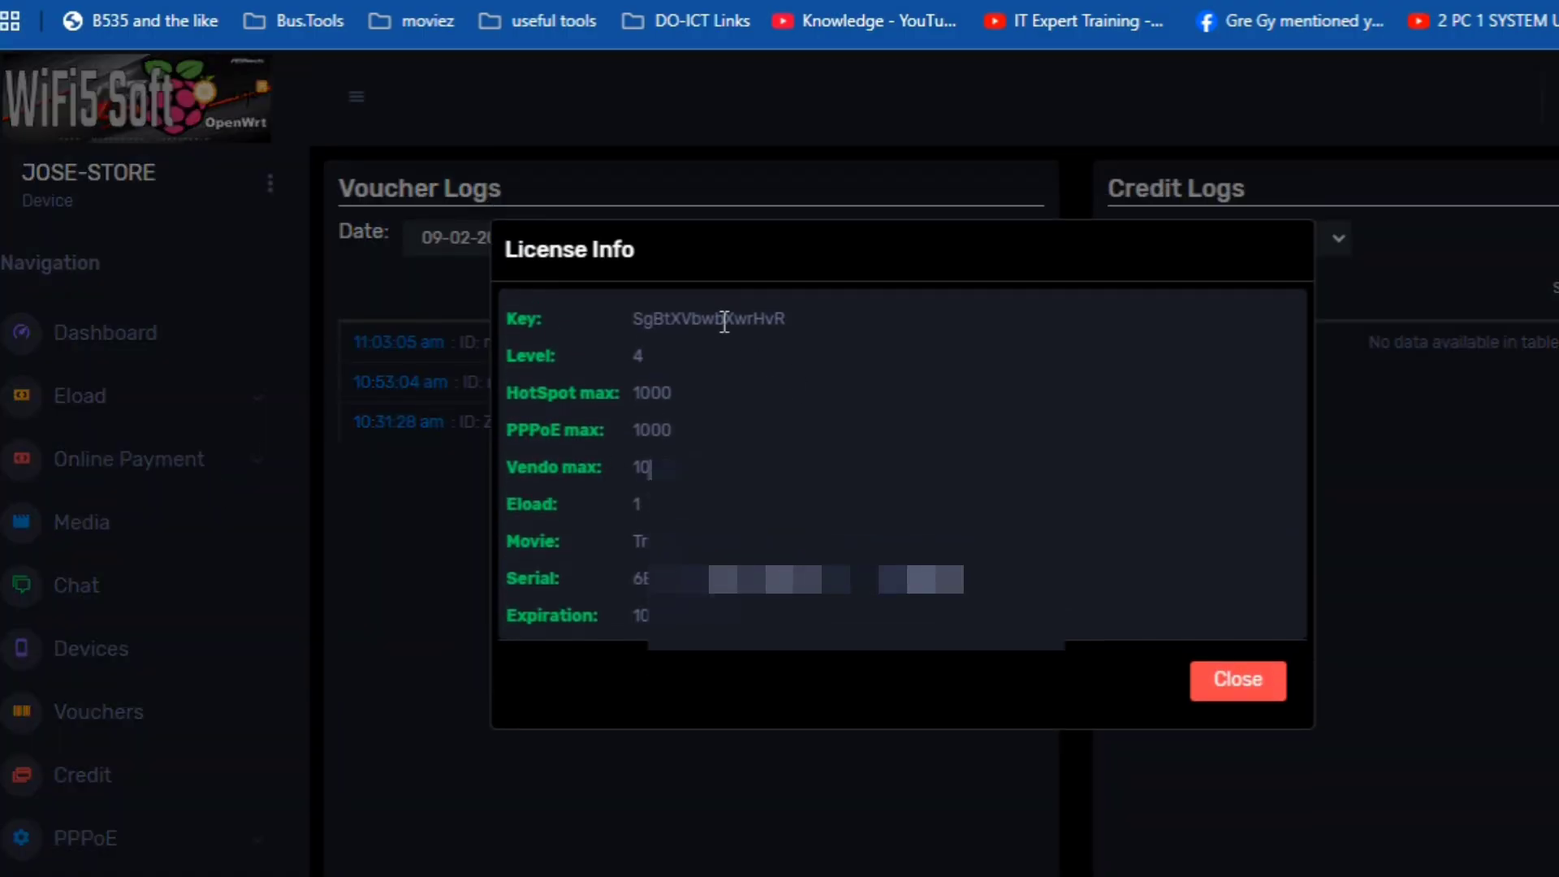
click(1232, 682)
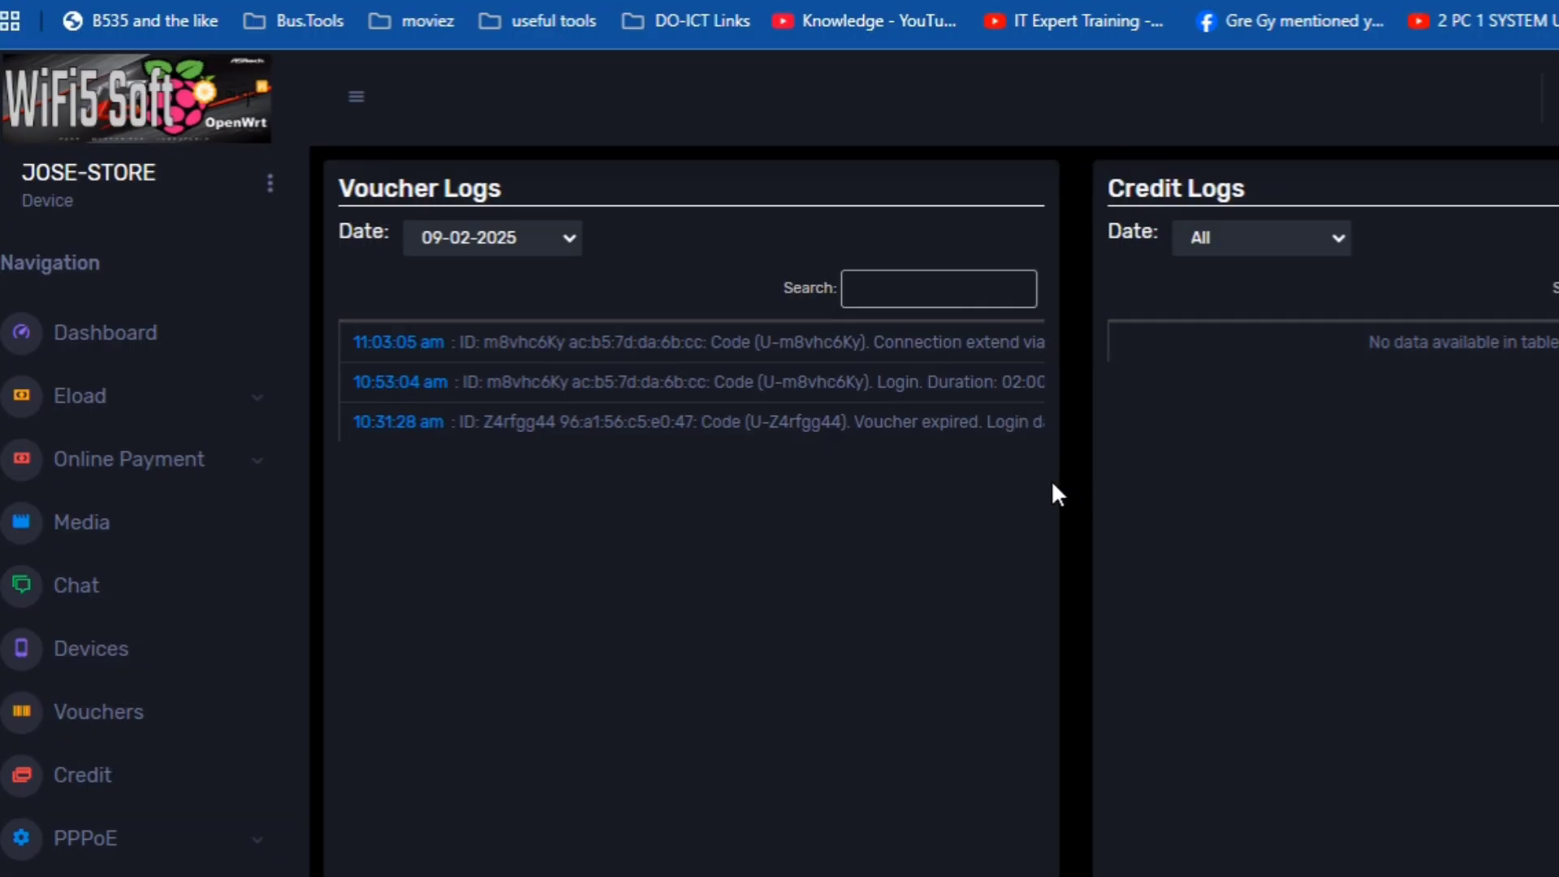
- Open Account Setup from the device options menu, briefly checking the JOSE-STORE sign-in page
click(269, 182)
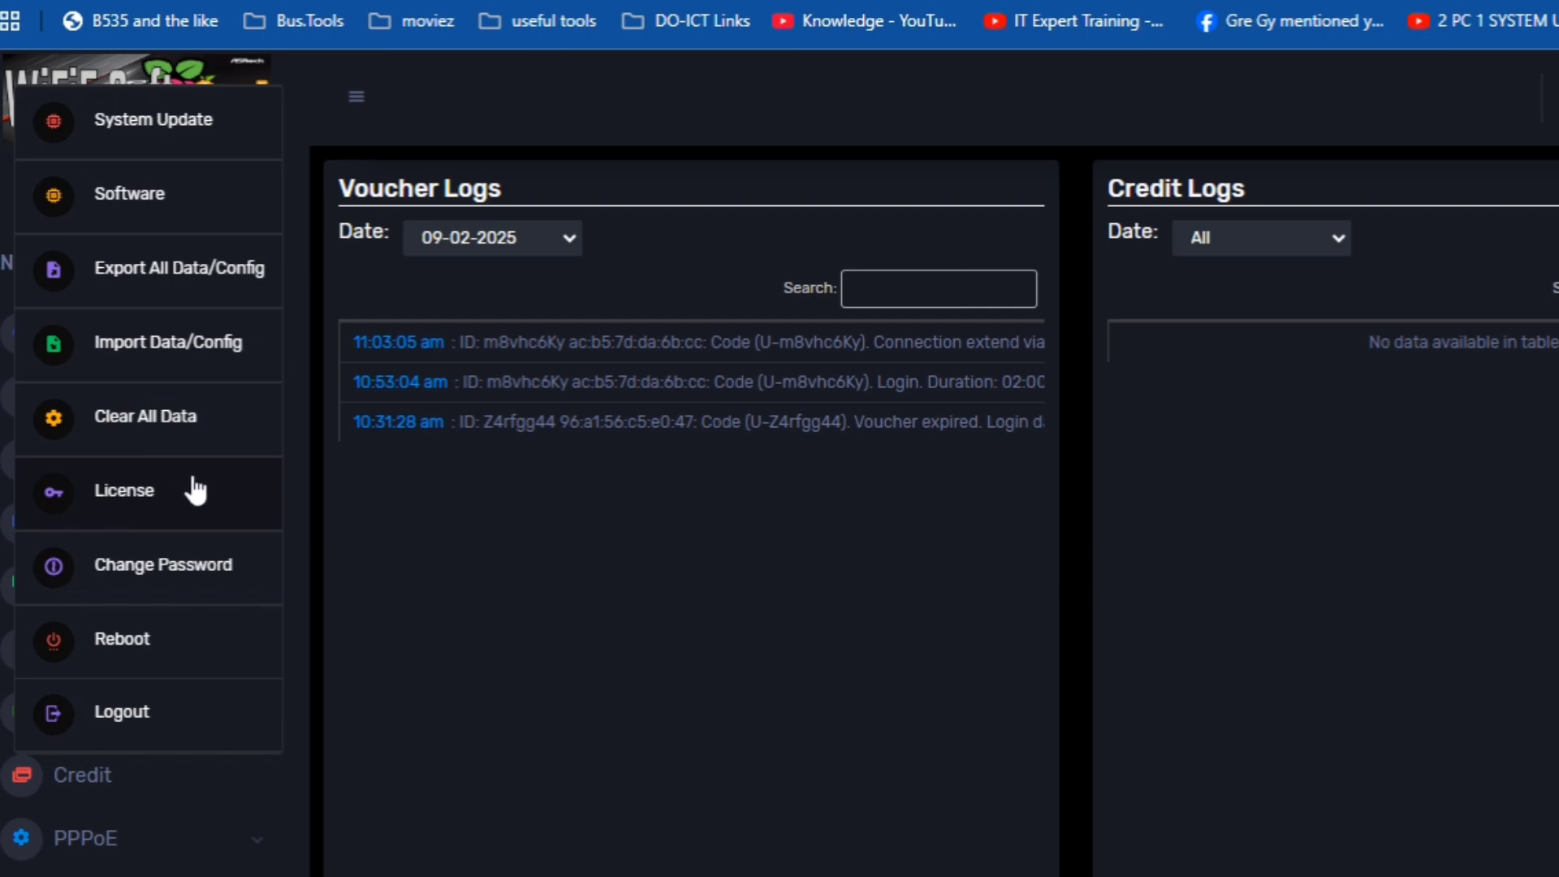
click(201, 569)
click(616, 330)
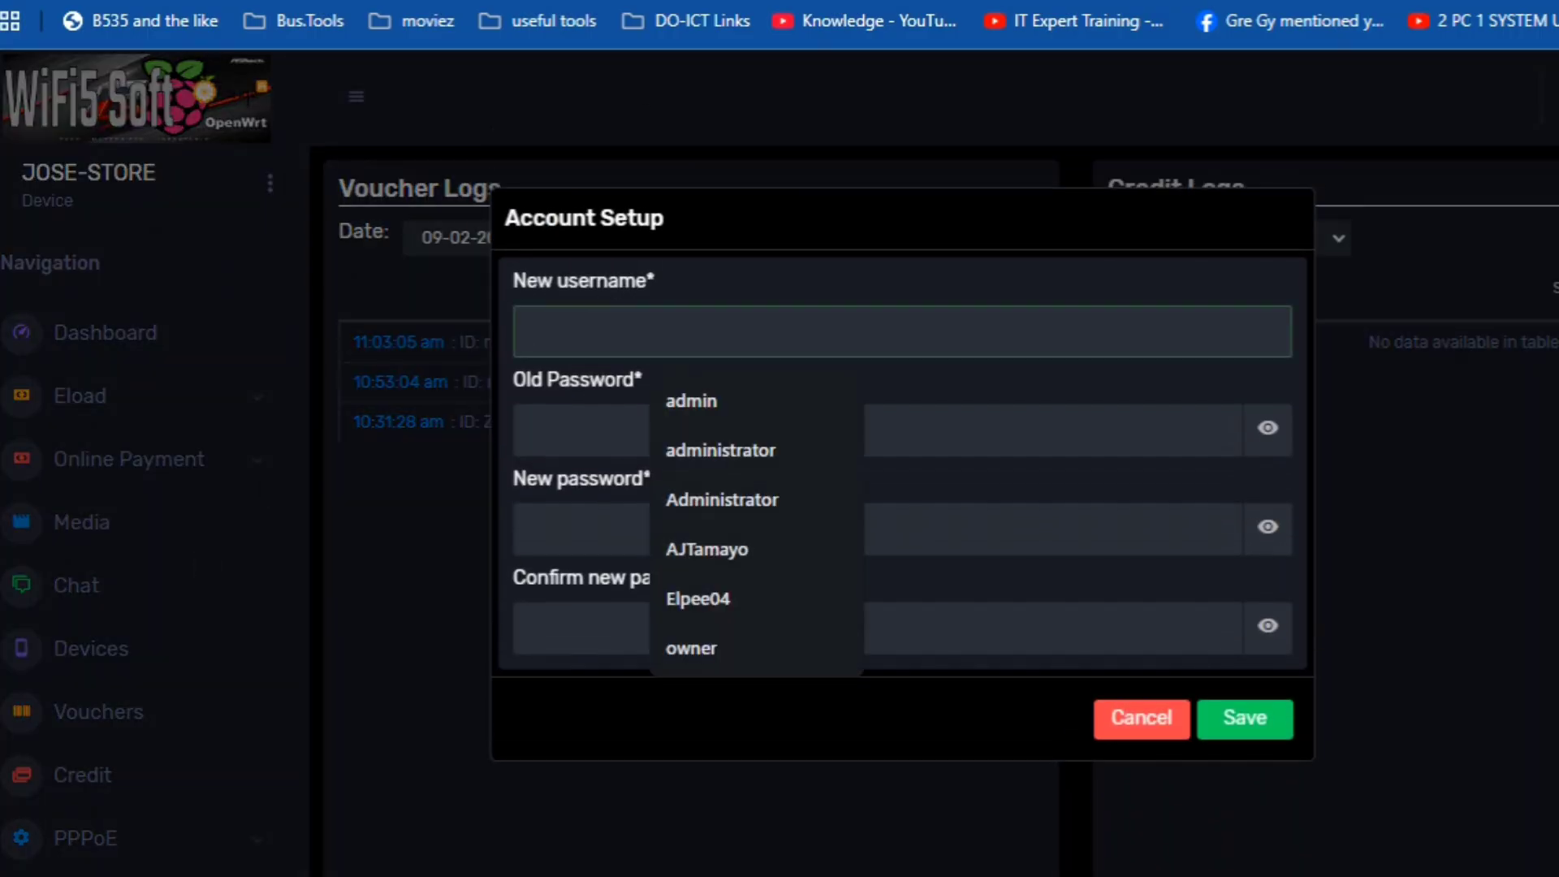
click(1083, 10)
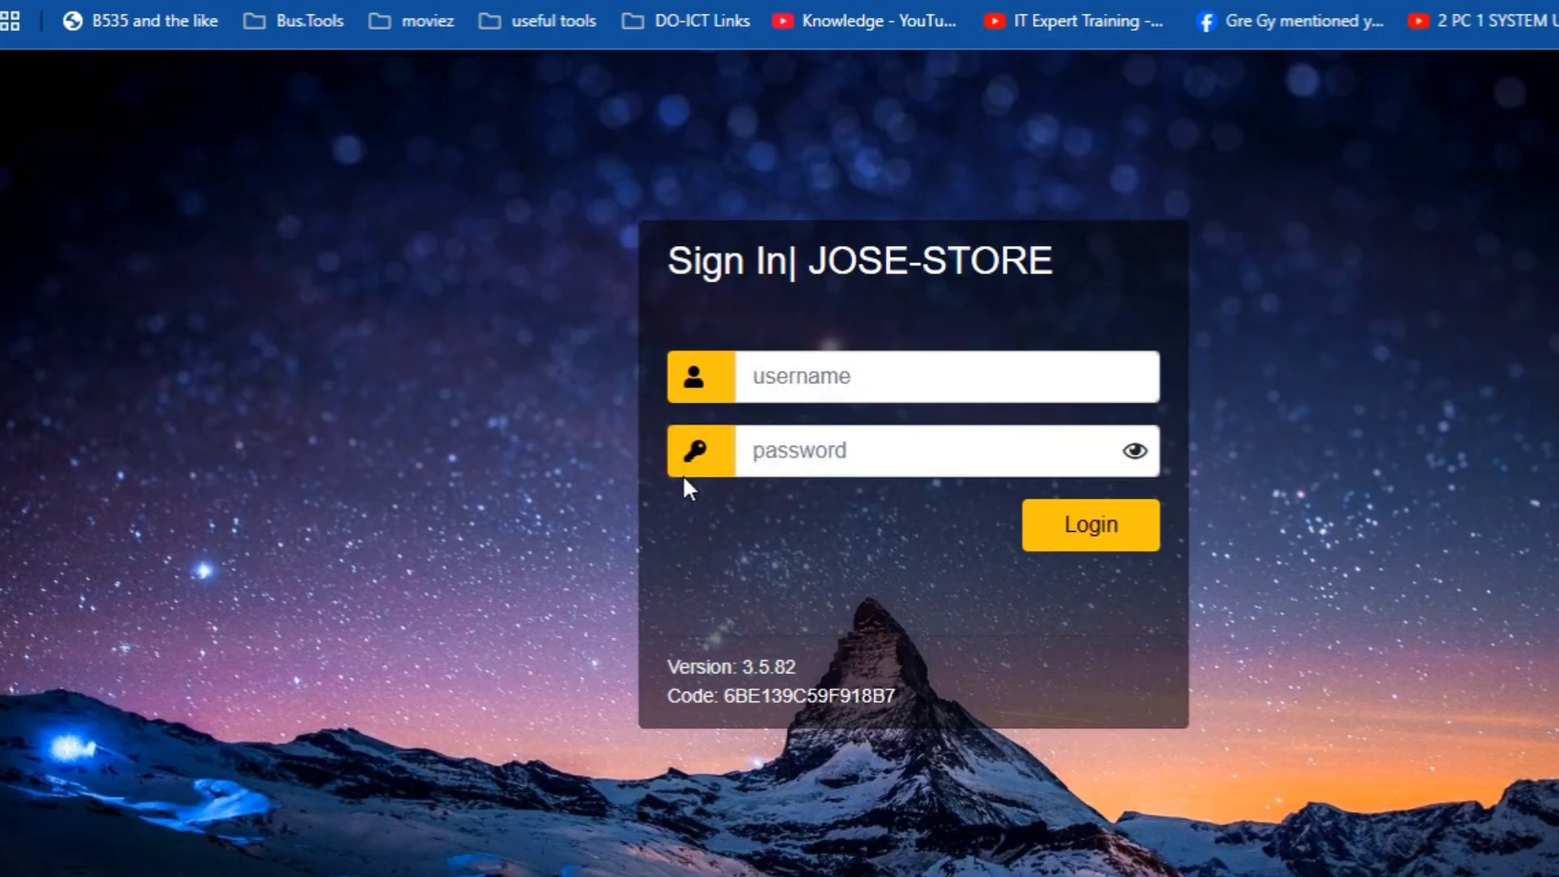
click(810, 382)
click(811, 450)
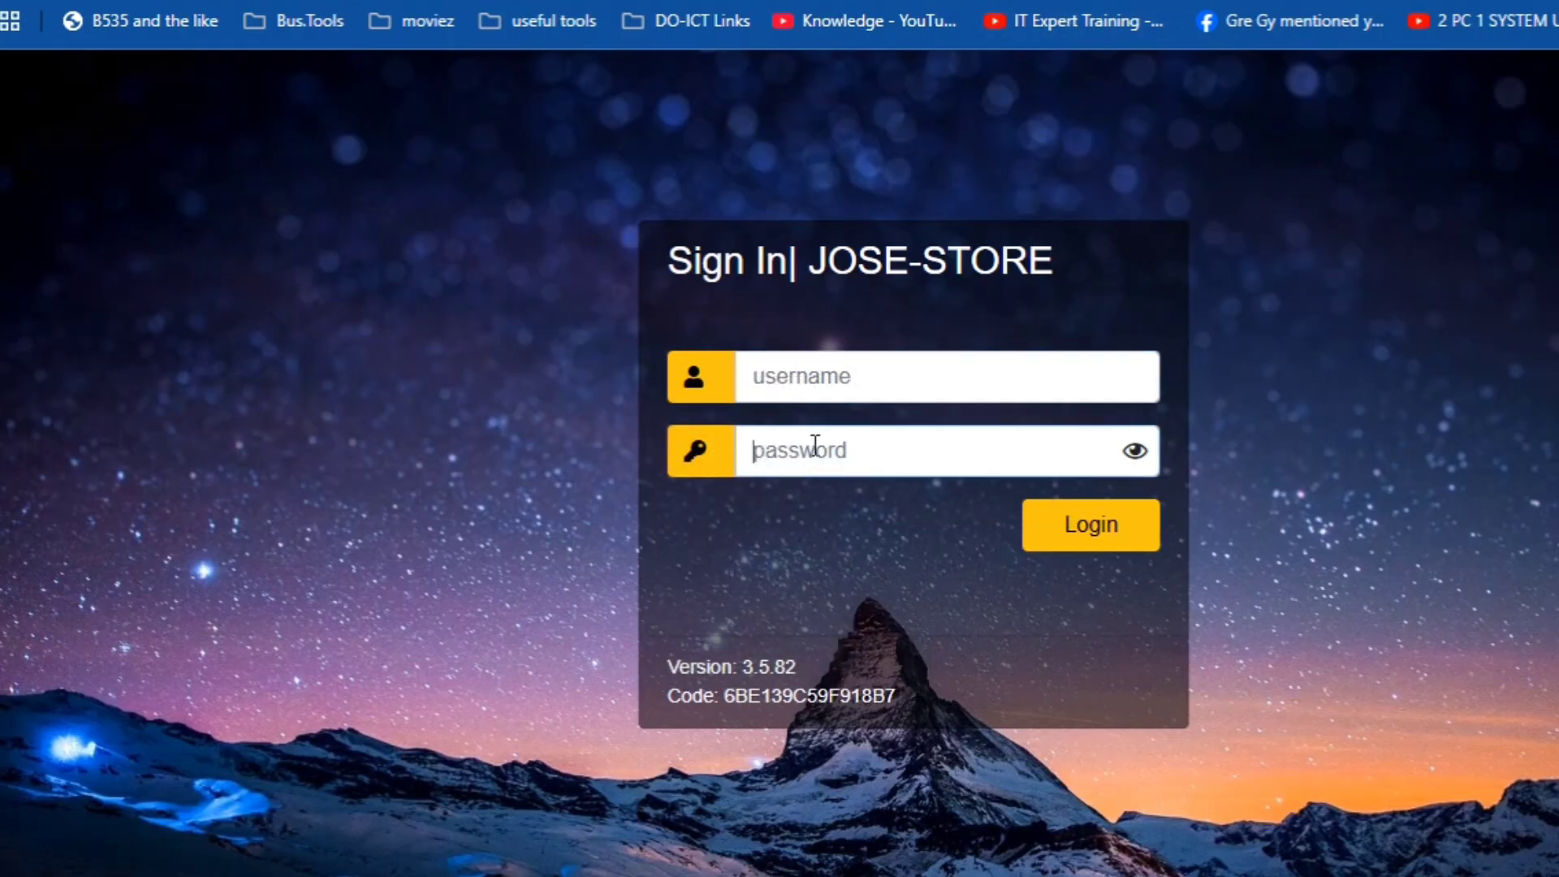
key(ctrl+shift+Tab)
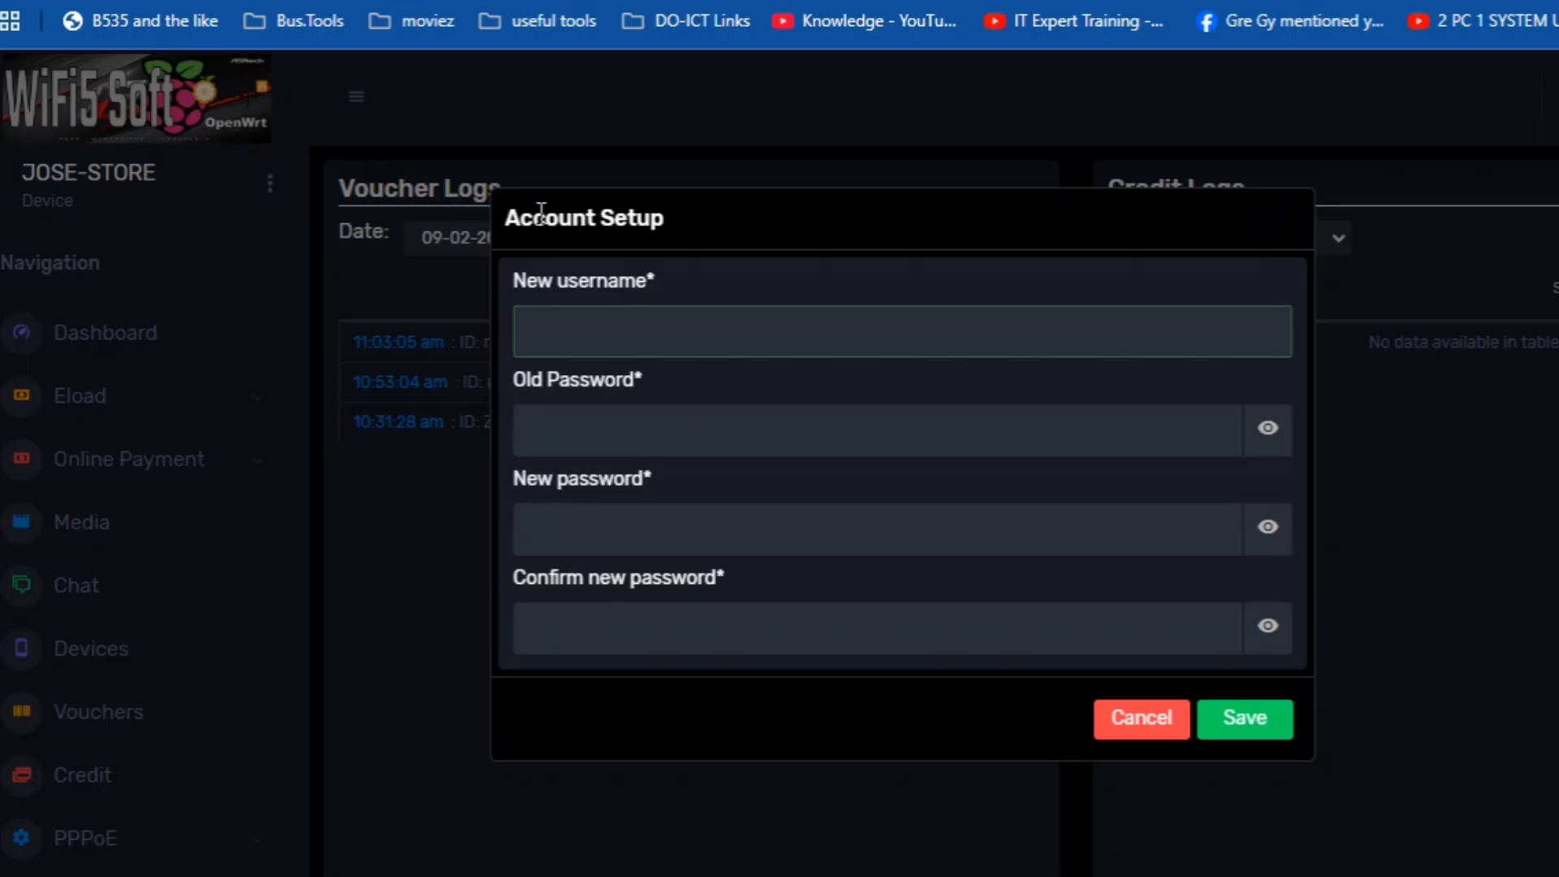
click(535, 324)
- Enter username Administrator, the current password, and the new password twice, then save
text(A)
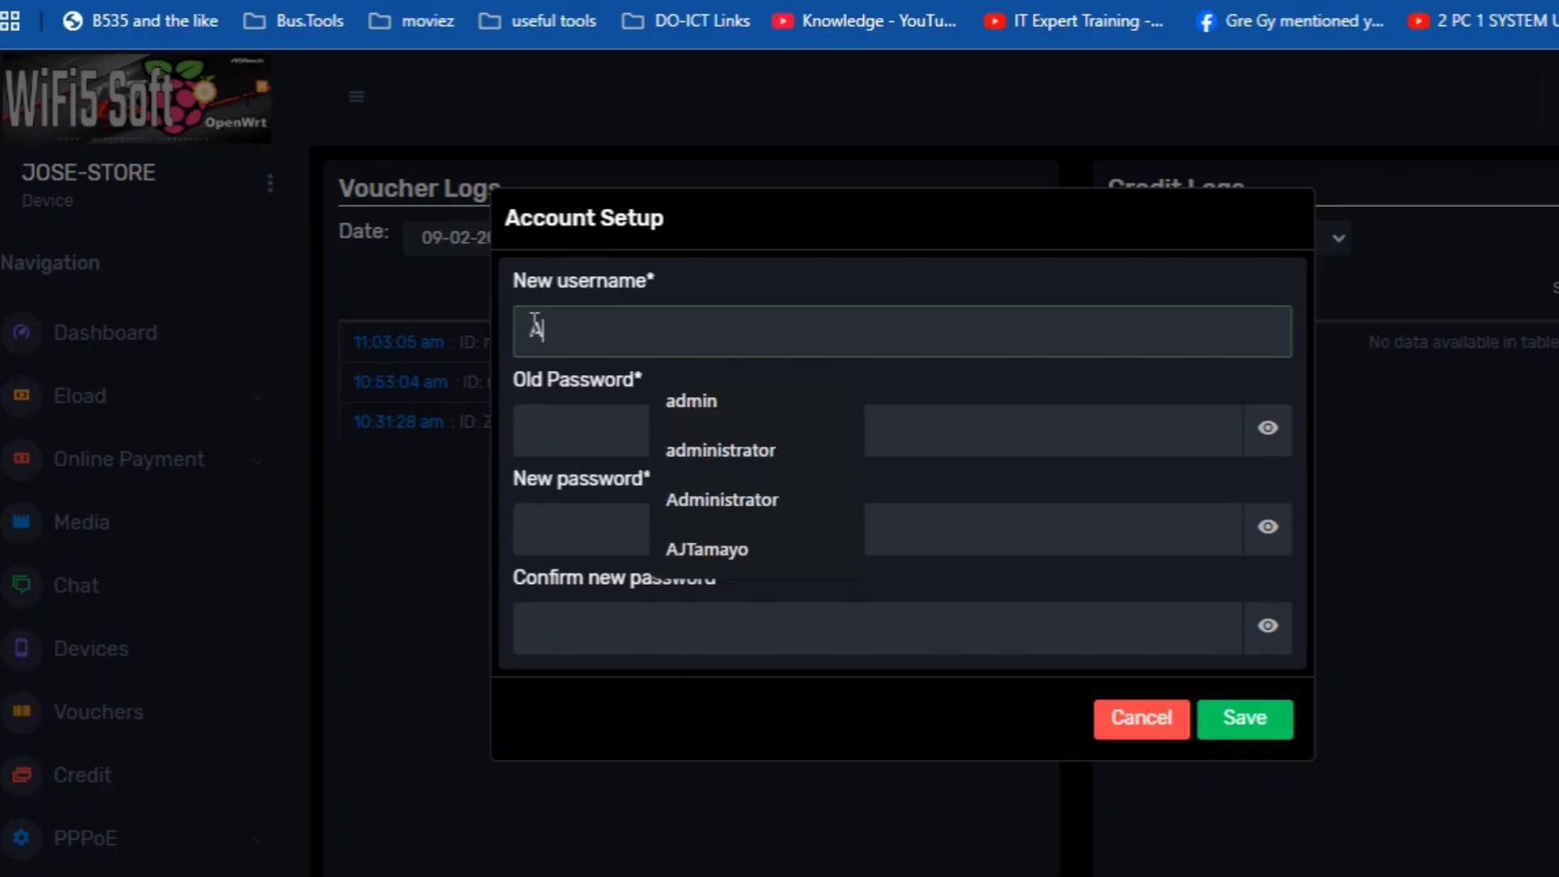
text(dministrator)
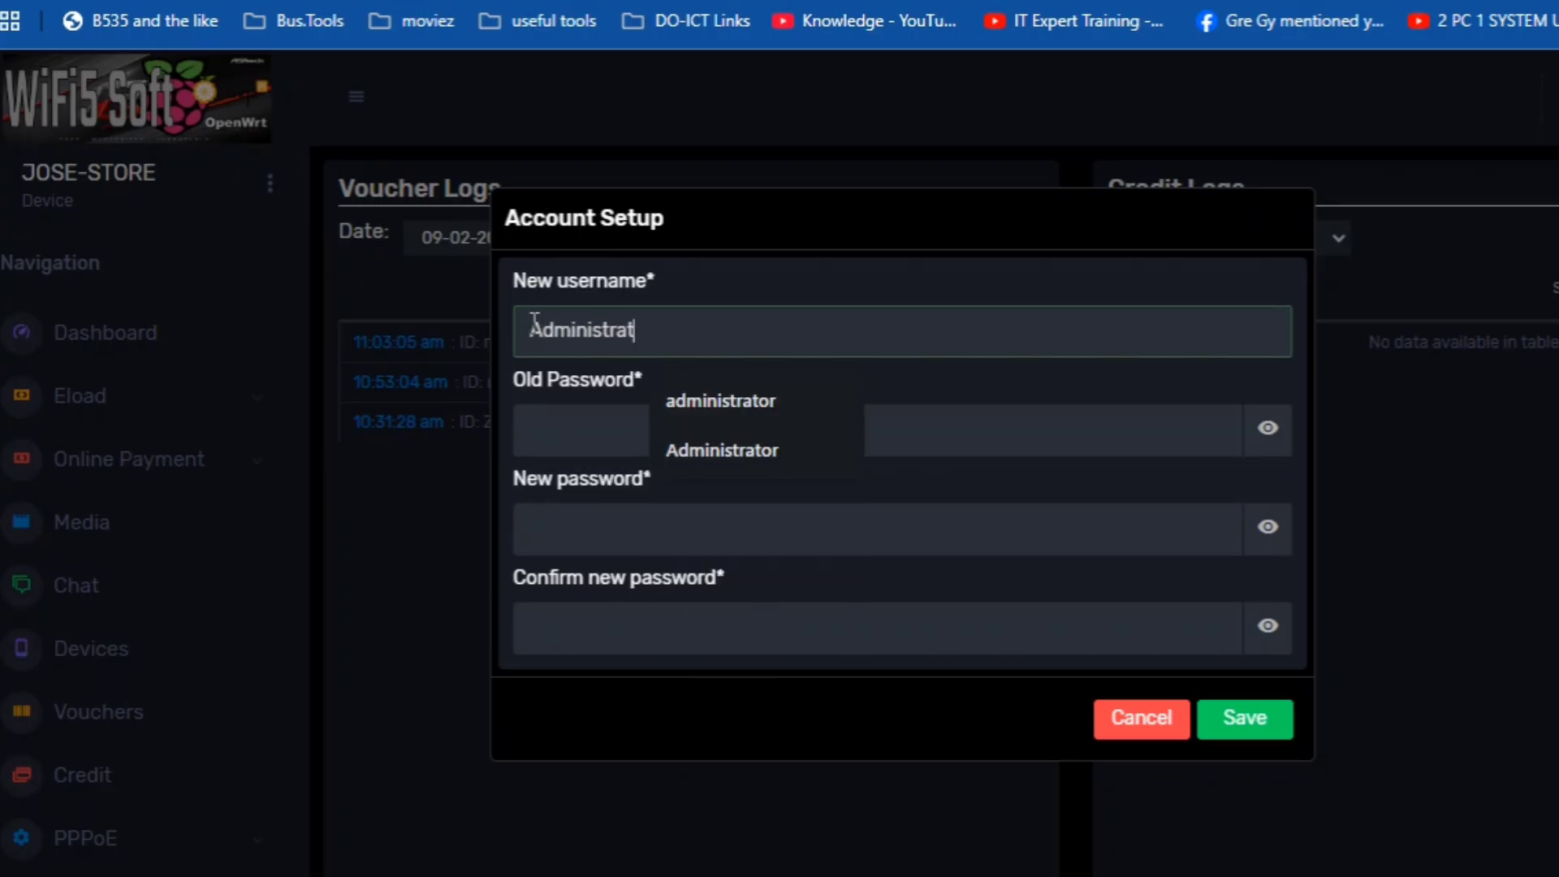
click(572, 430)
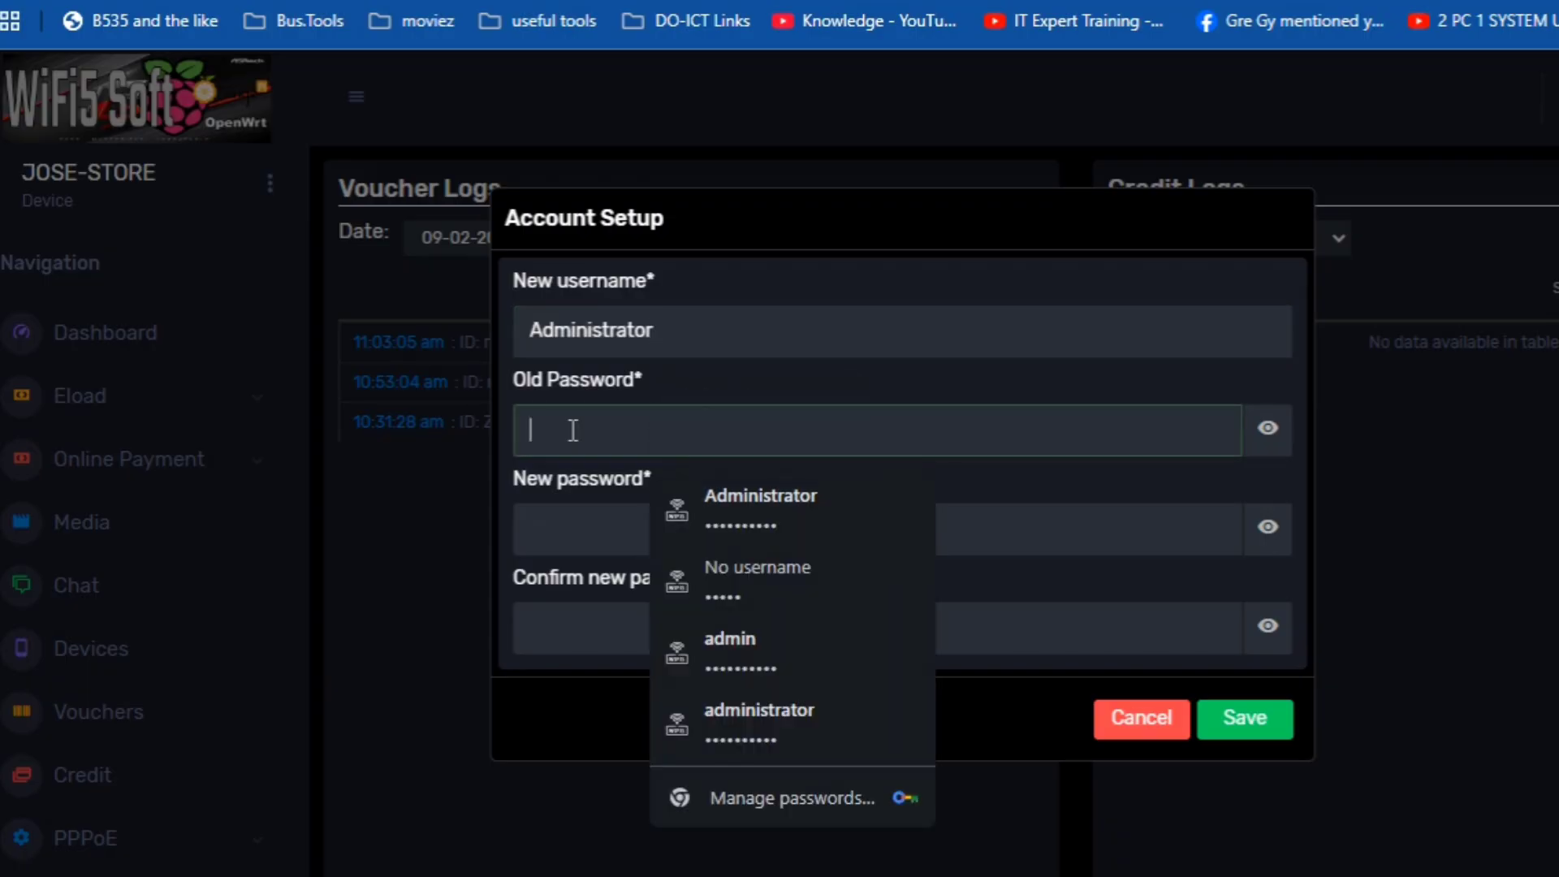
text(admi)
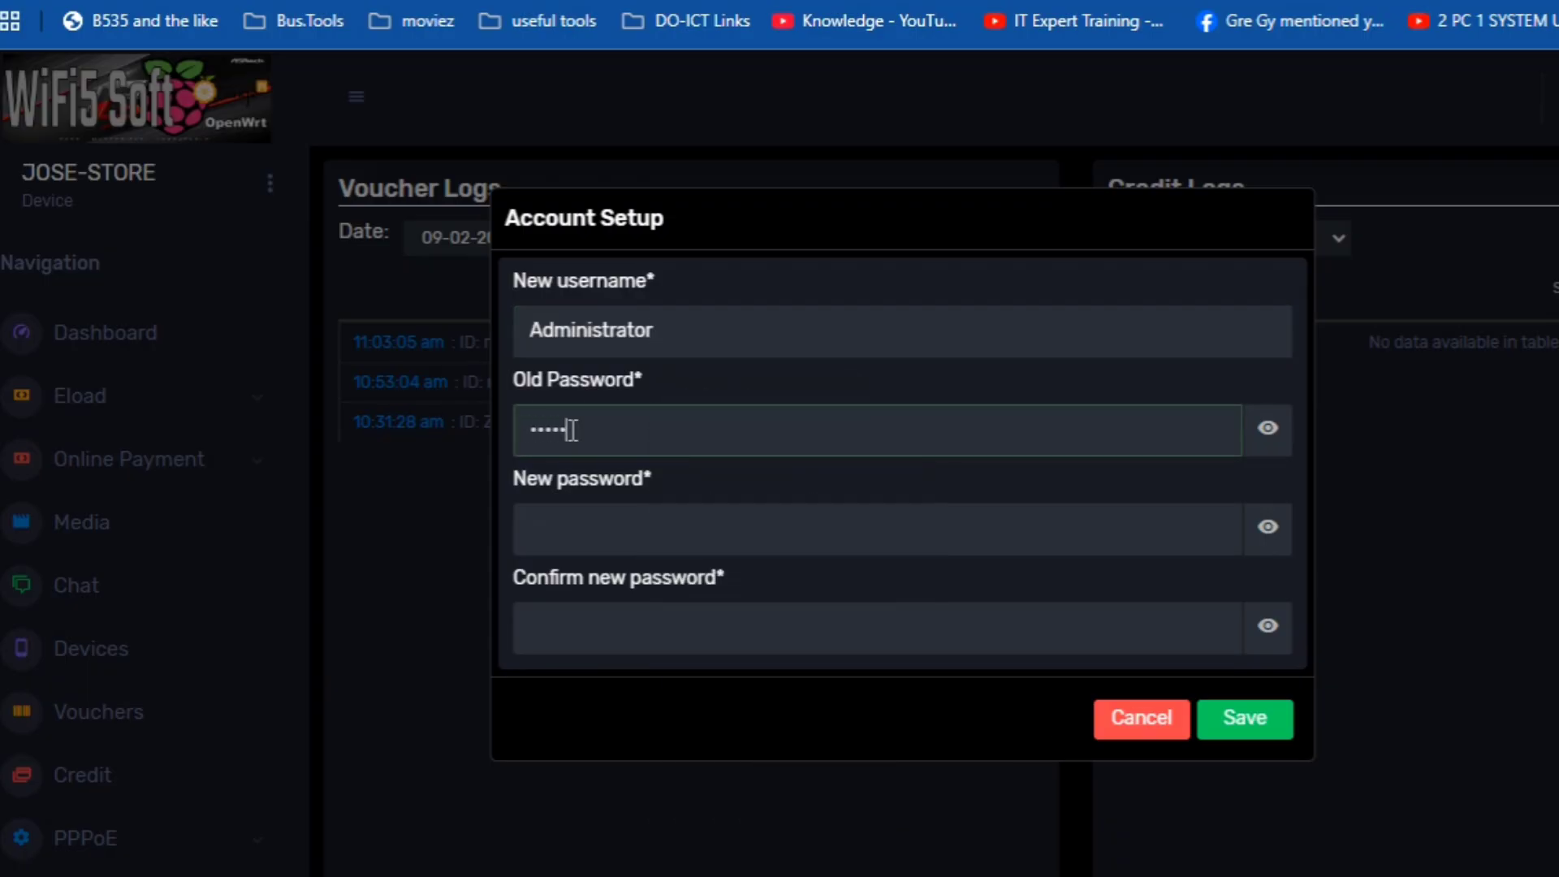
click(616, 528)
text(admin)
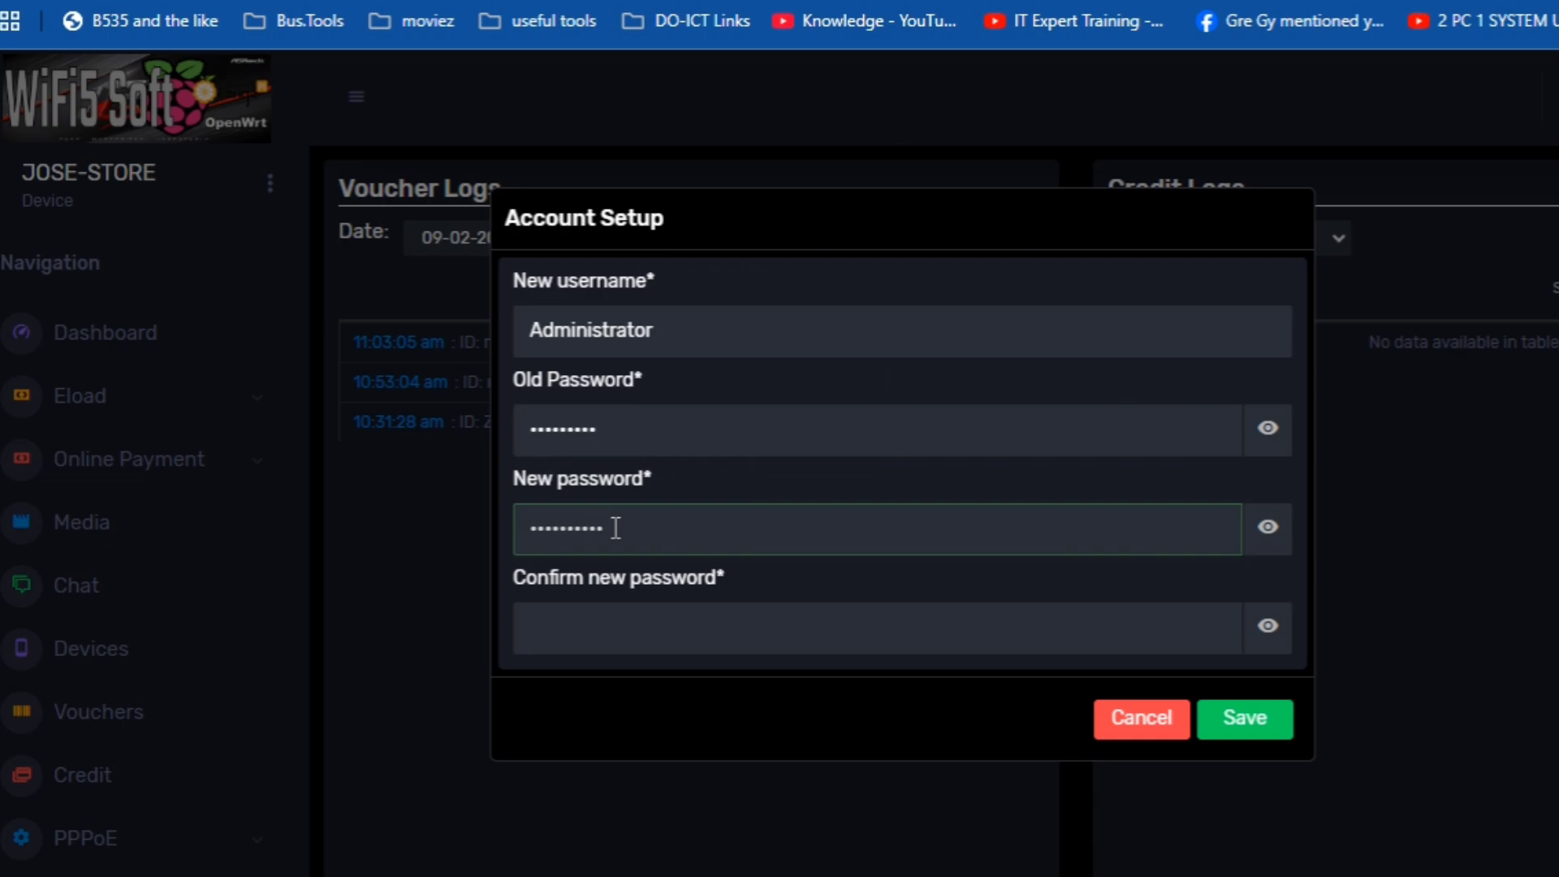
key(Tab)
text(adm)
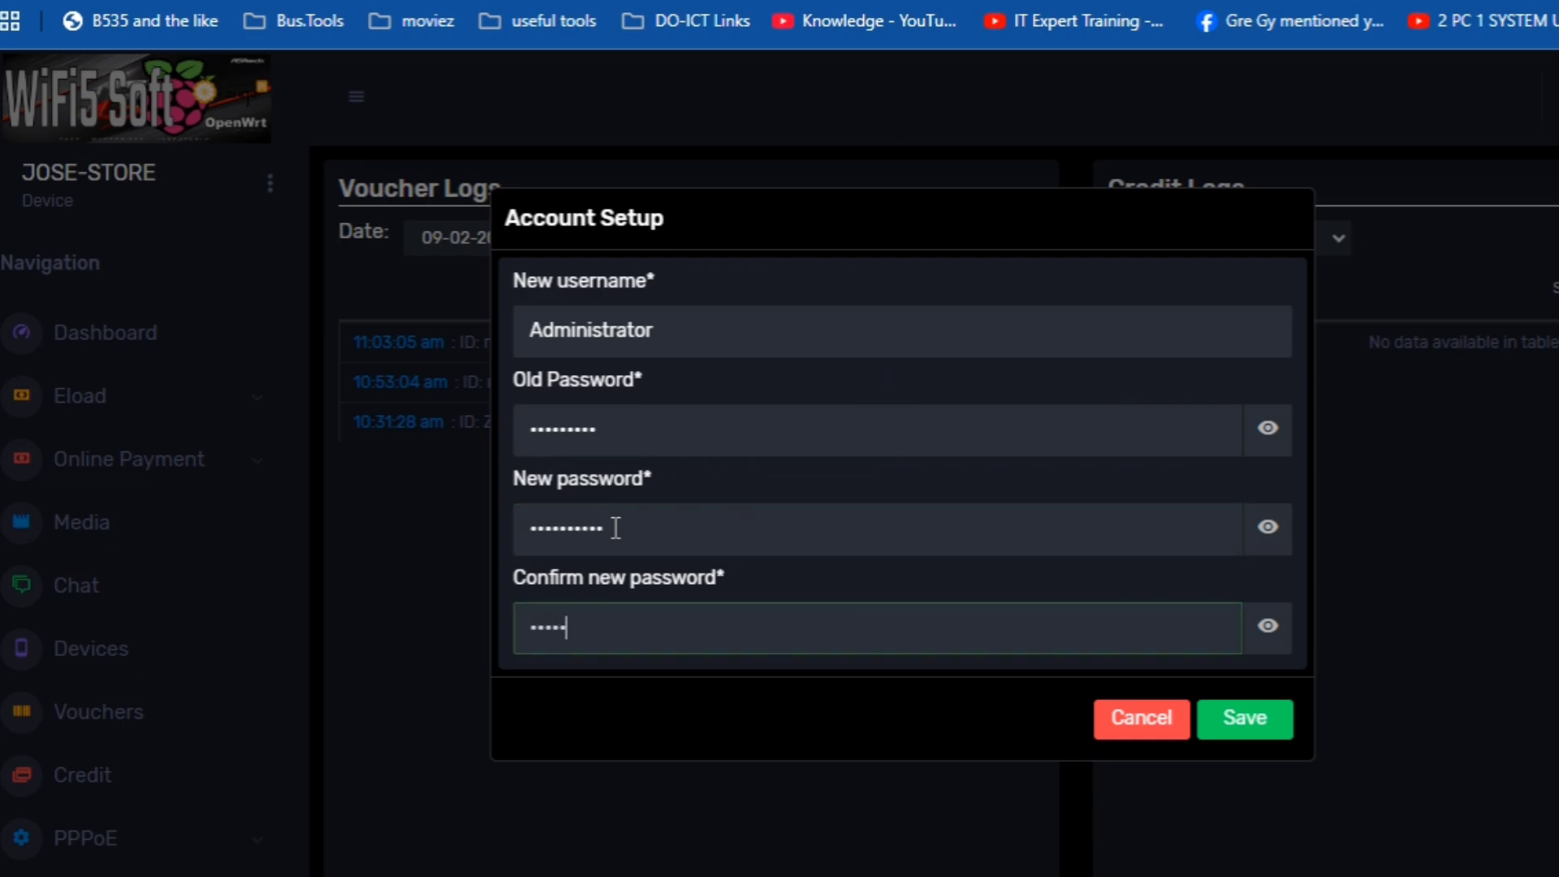
text(in1234)
click(1260, 734)
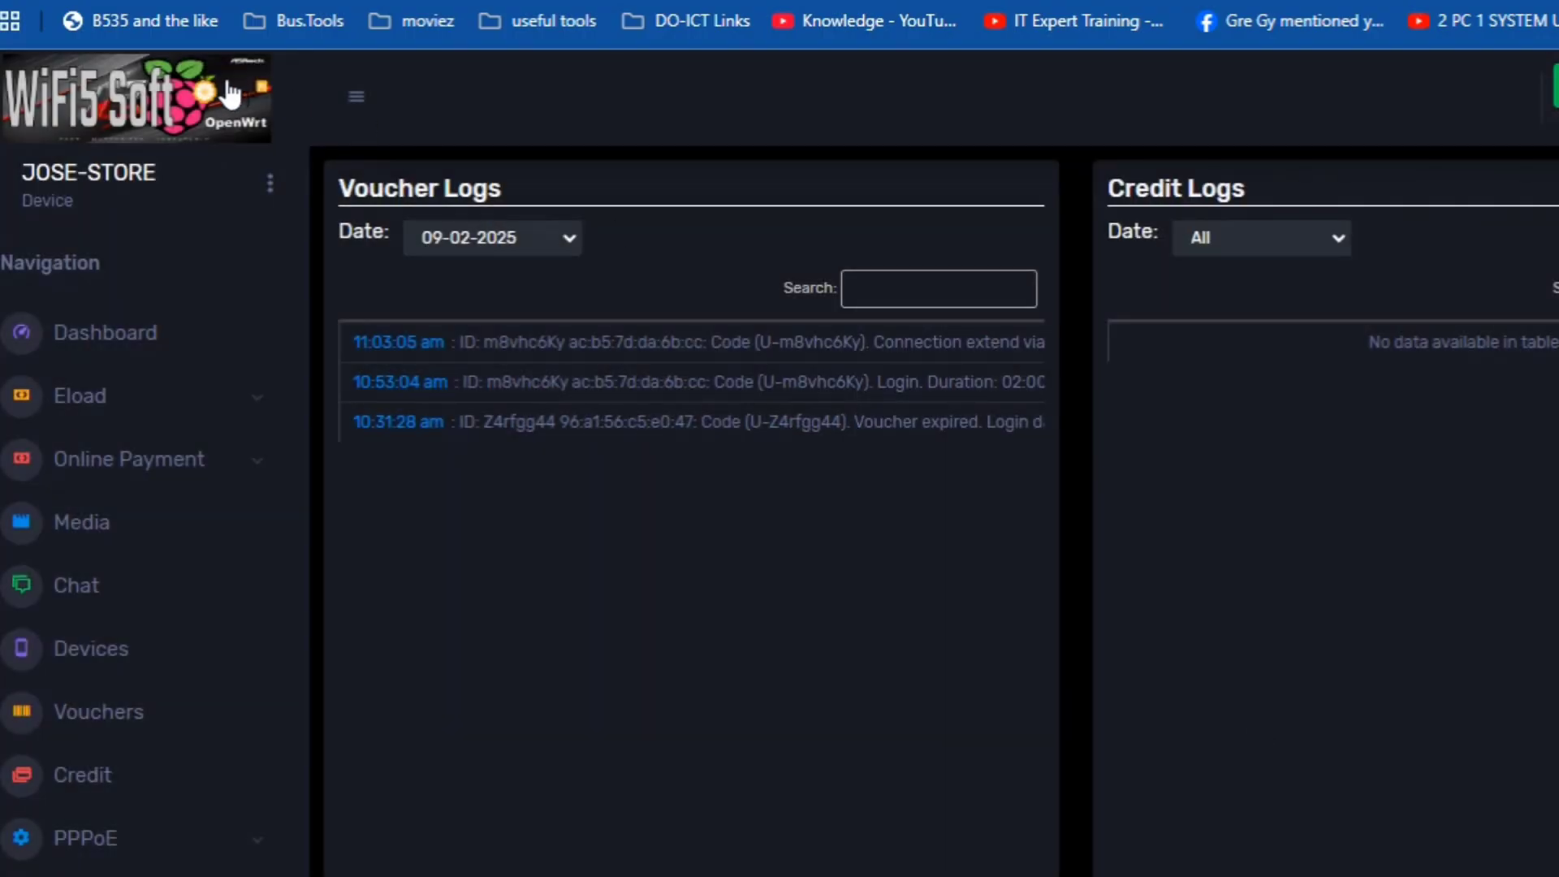
- Log out and sign back in using the saved Administrator login
click(271, 185)
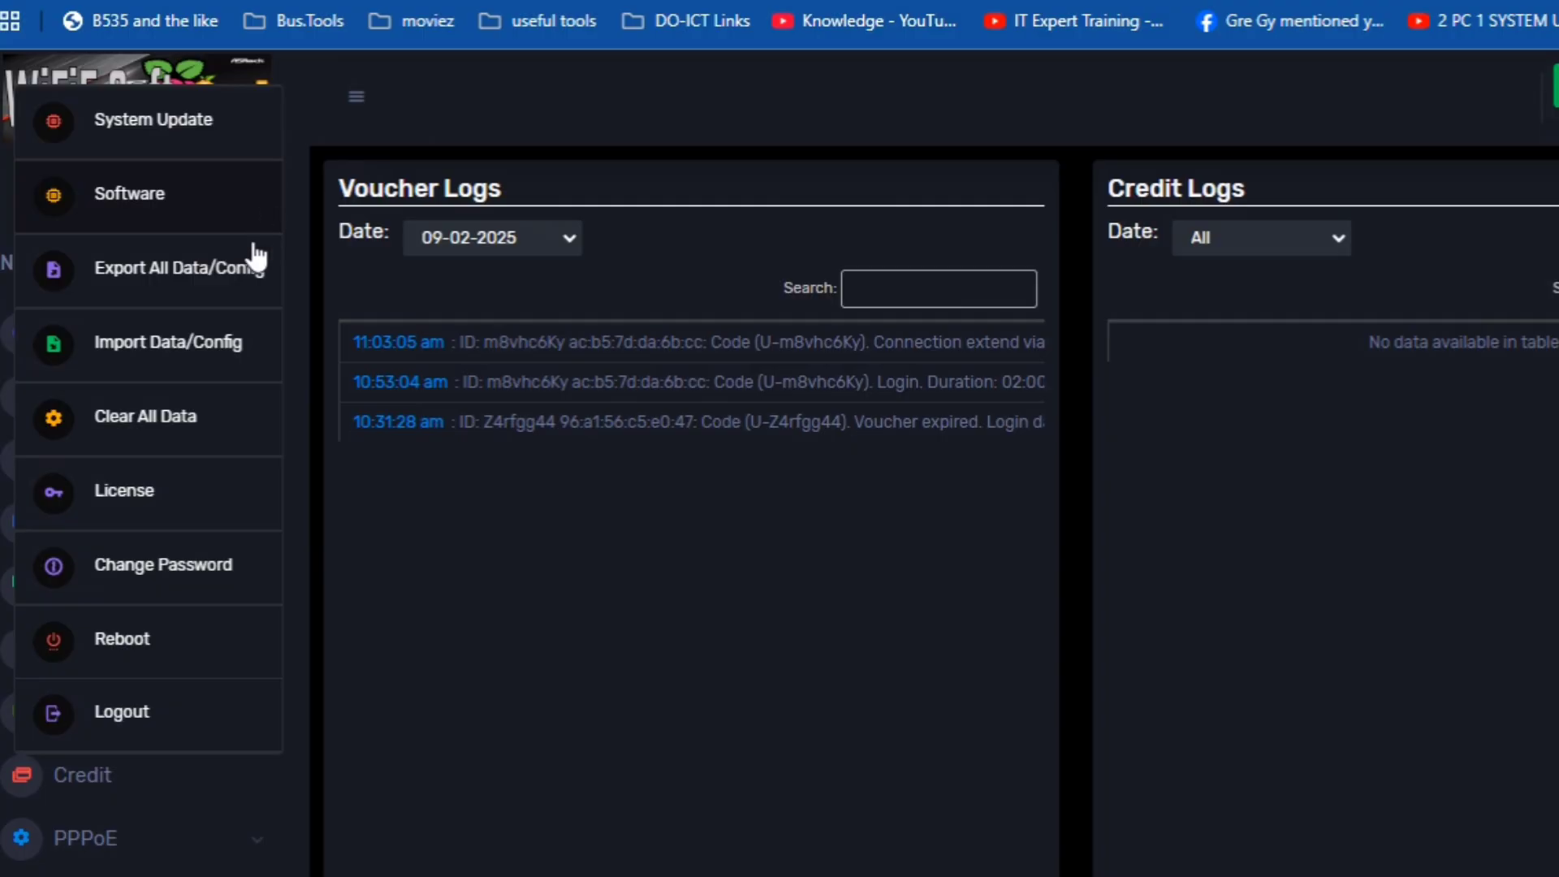
click(179, 721)
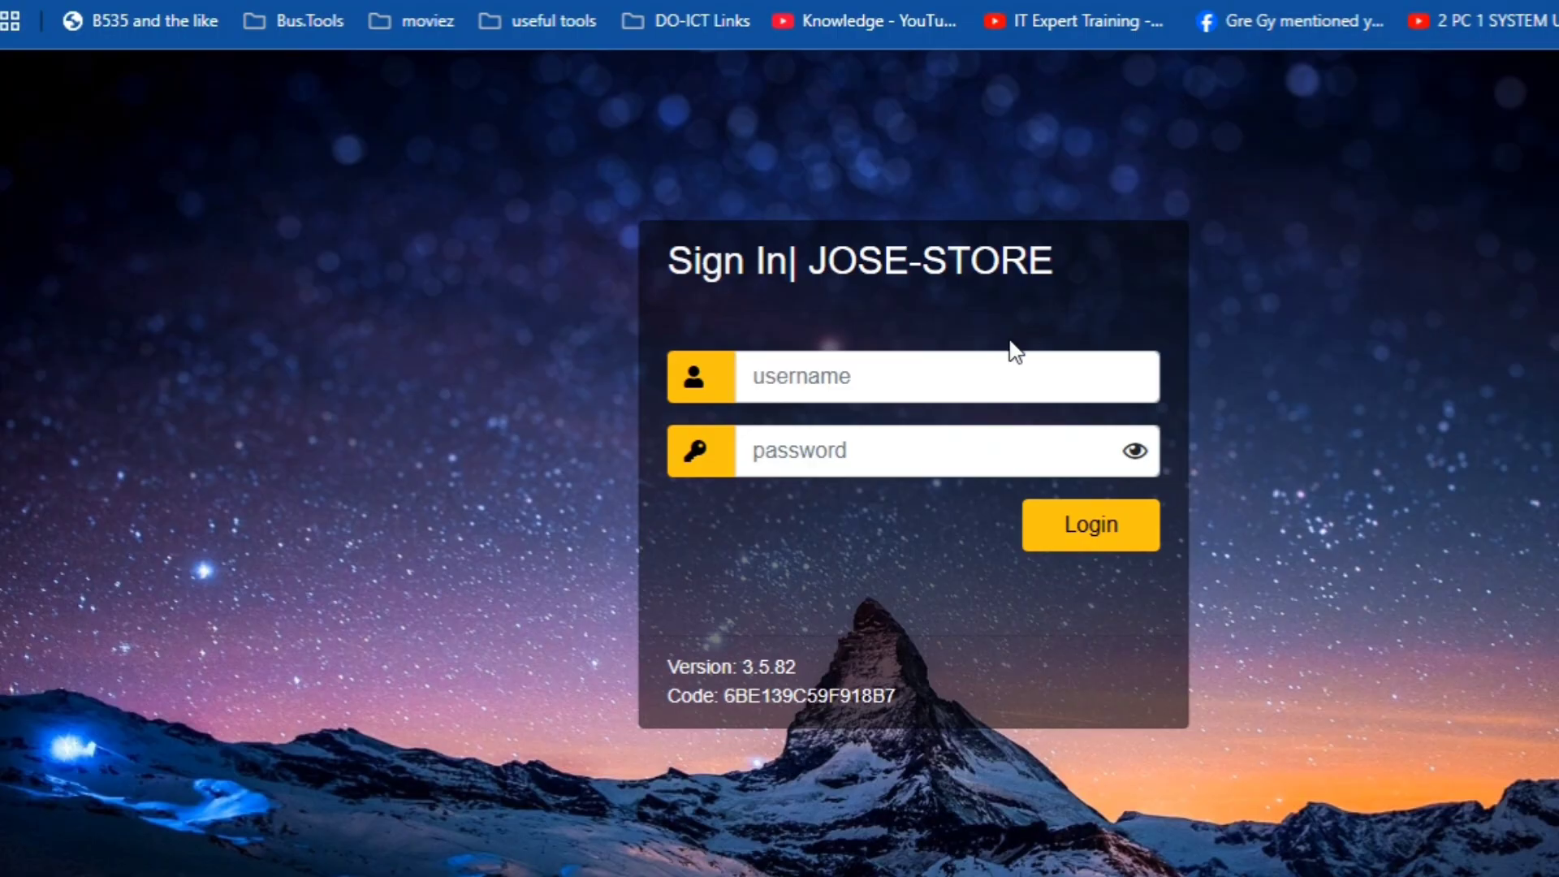
click(992, 388)
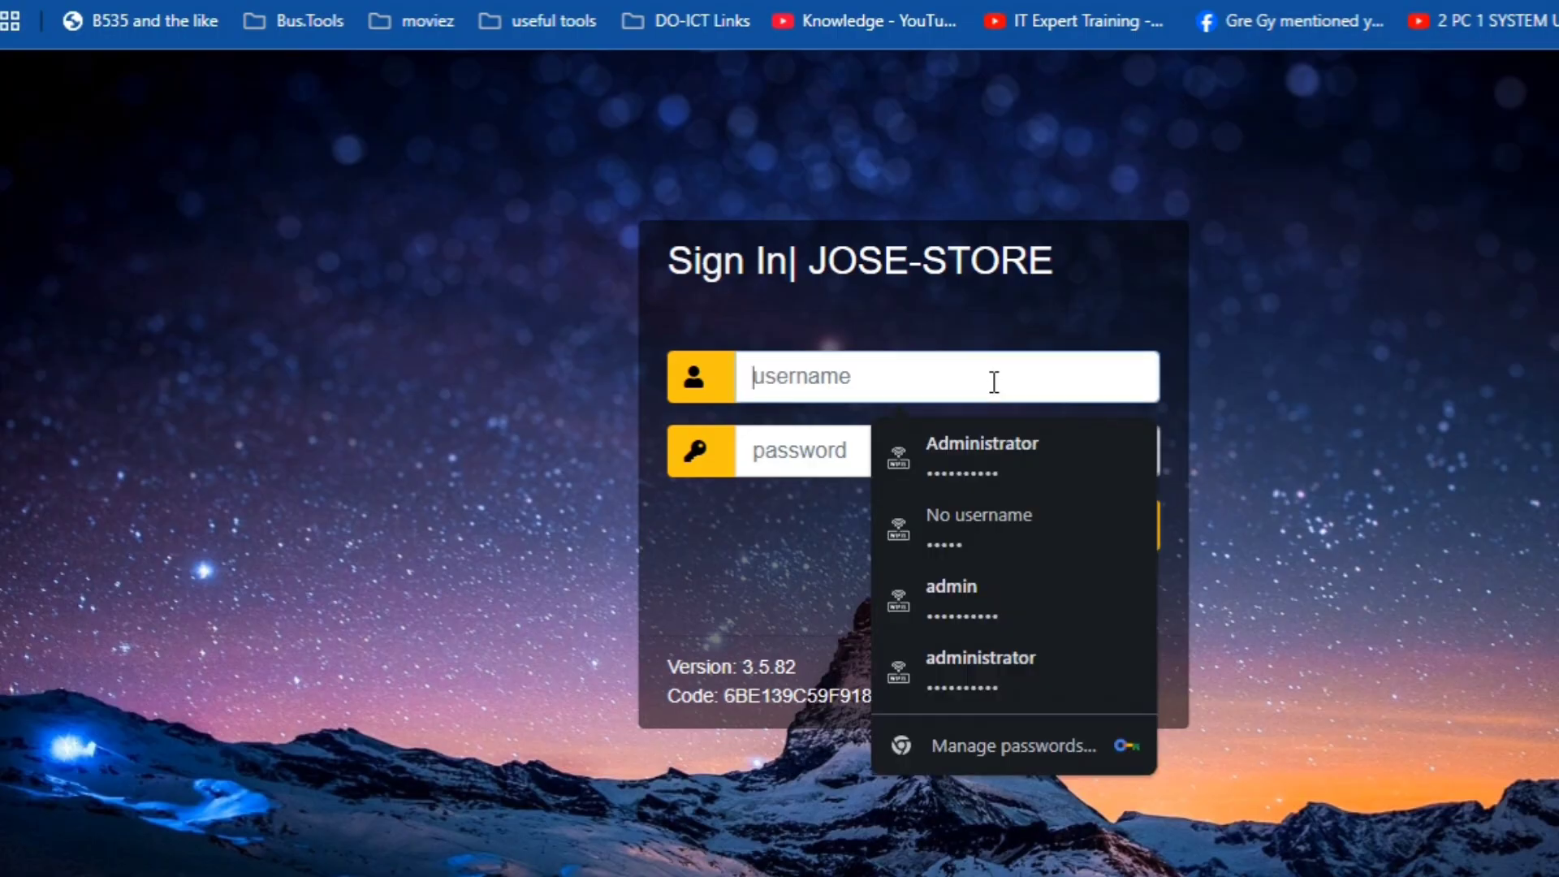
click(1001, 447)
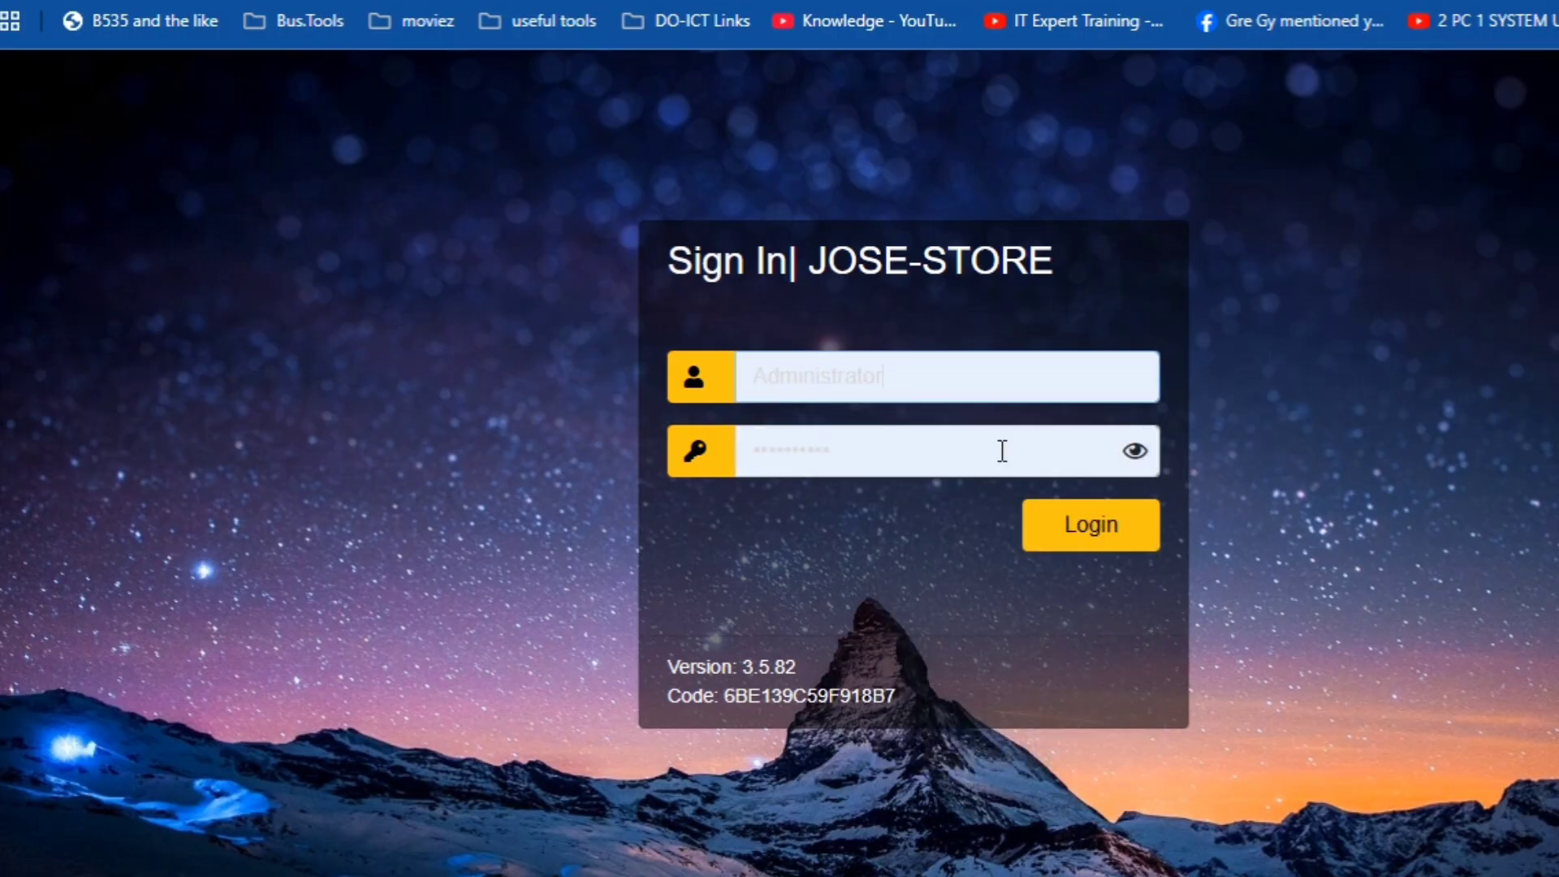
click(1089, 528)
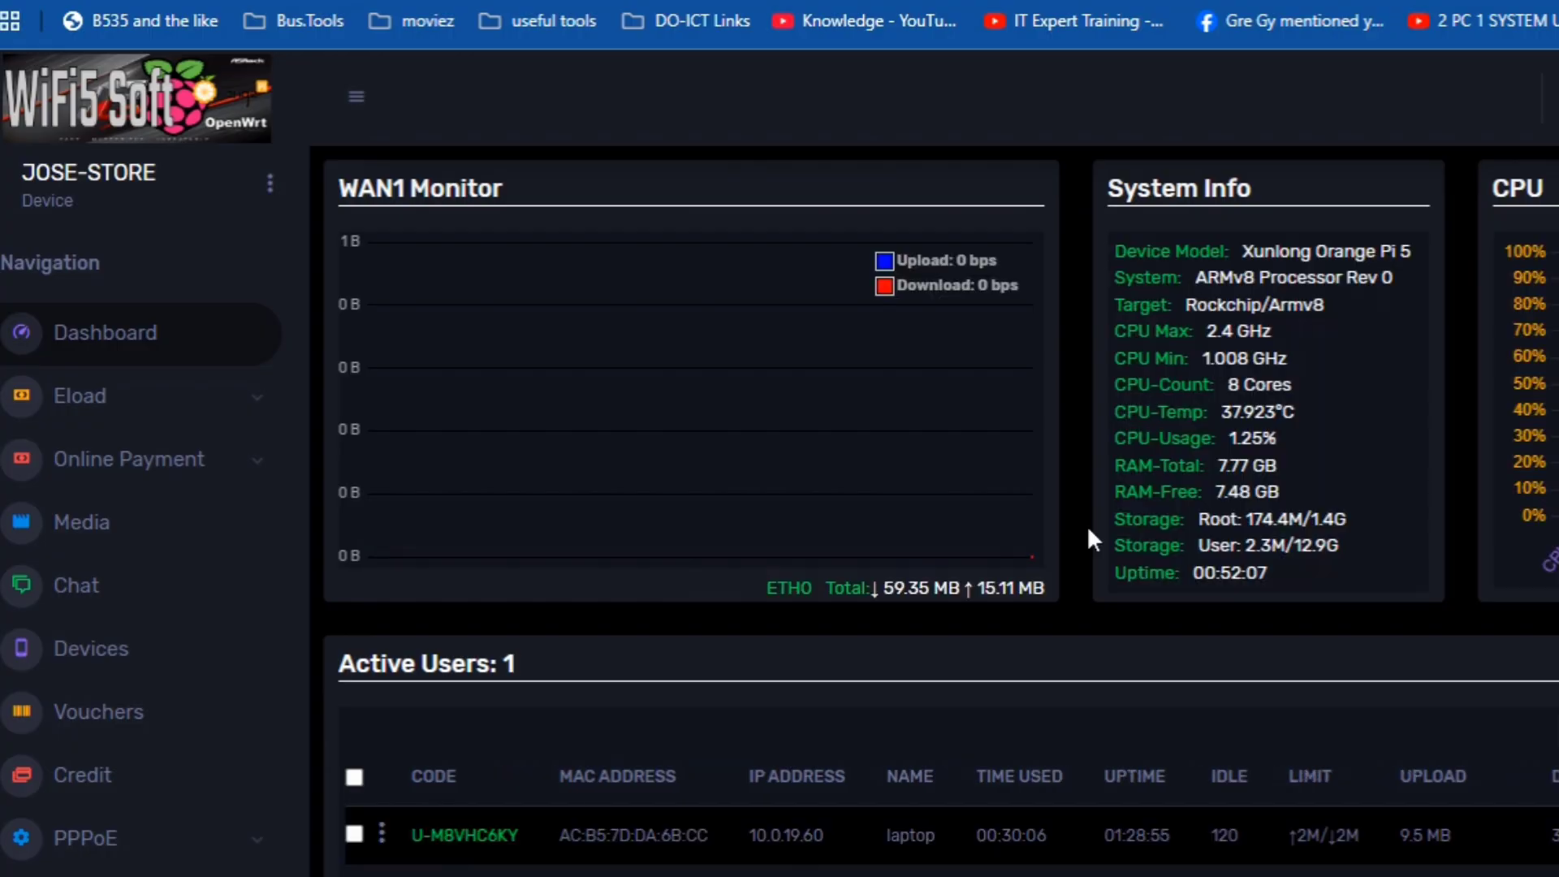
click(271, 183)
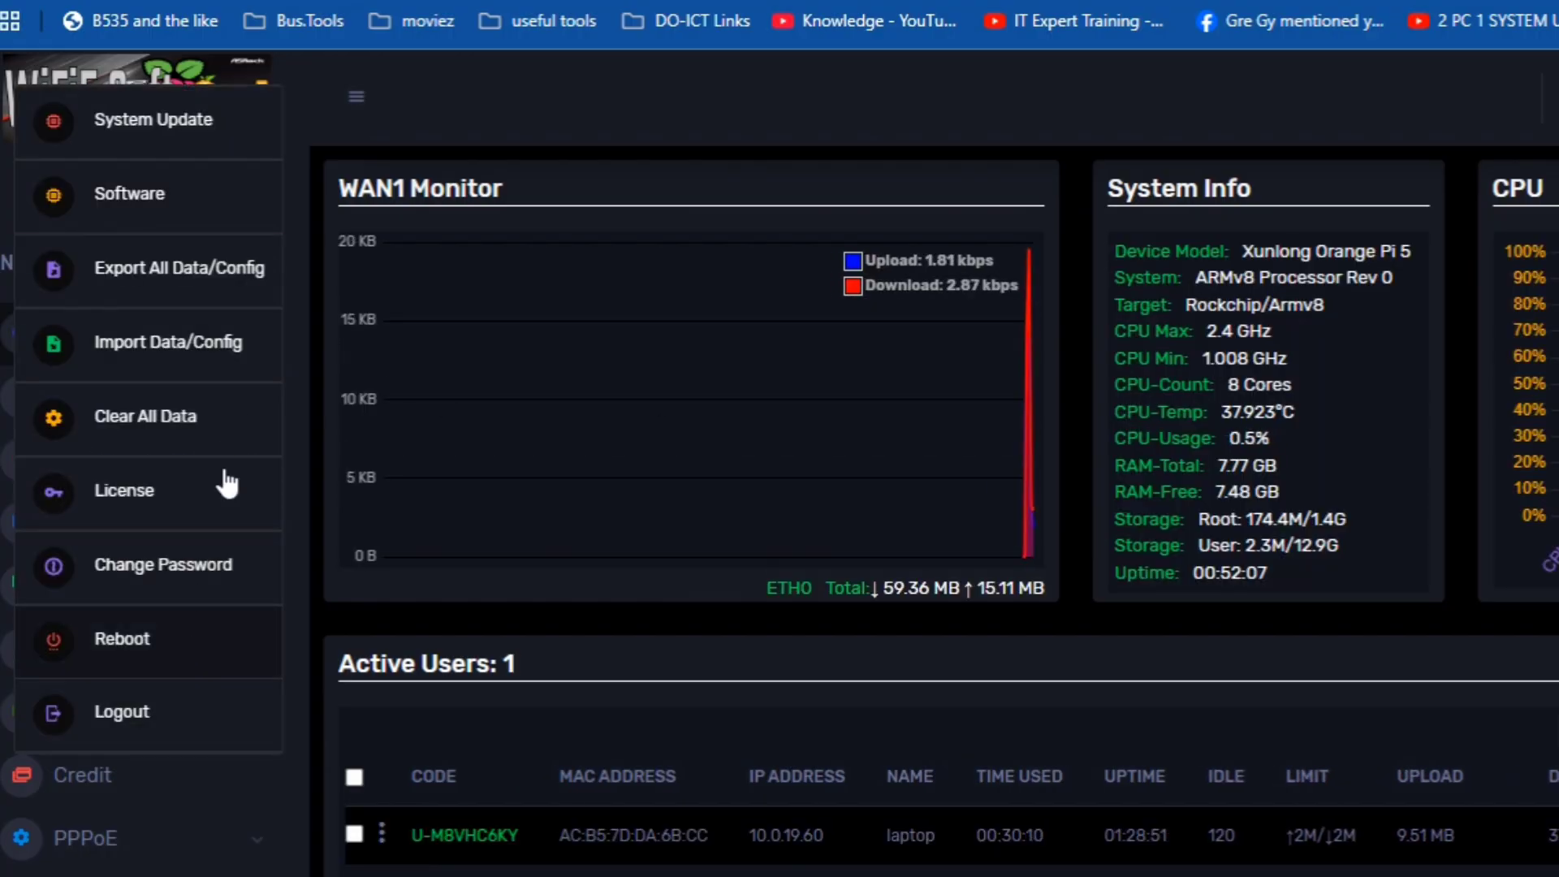
click(798, 108)
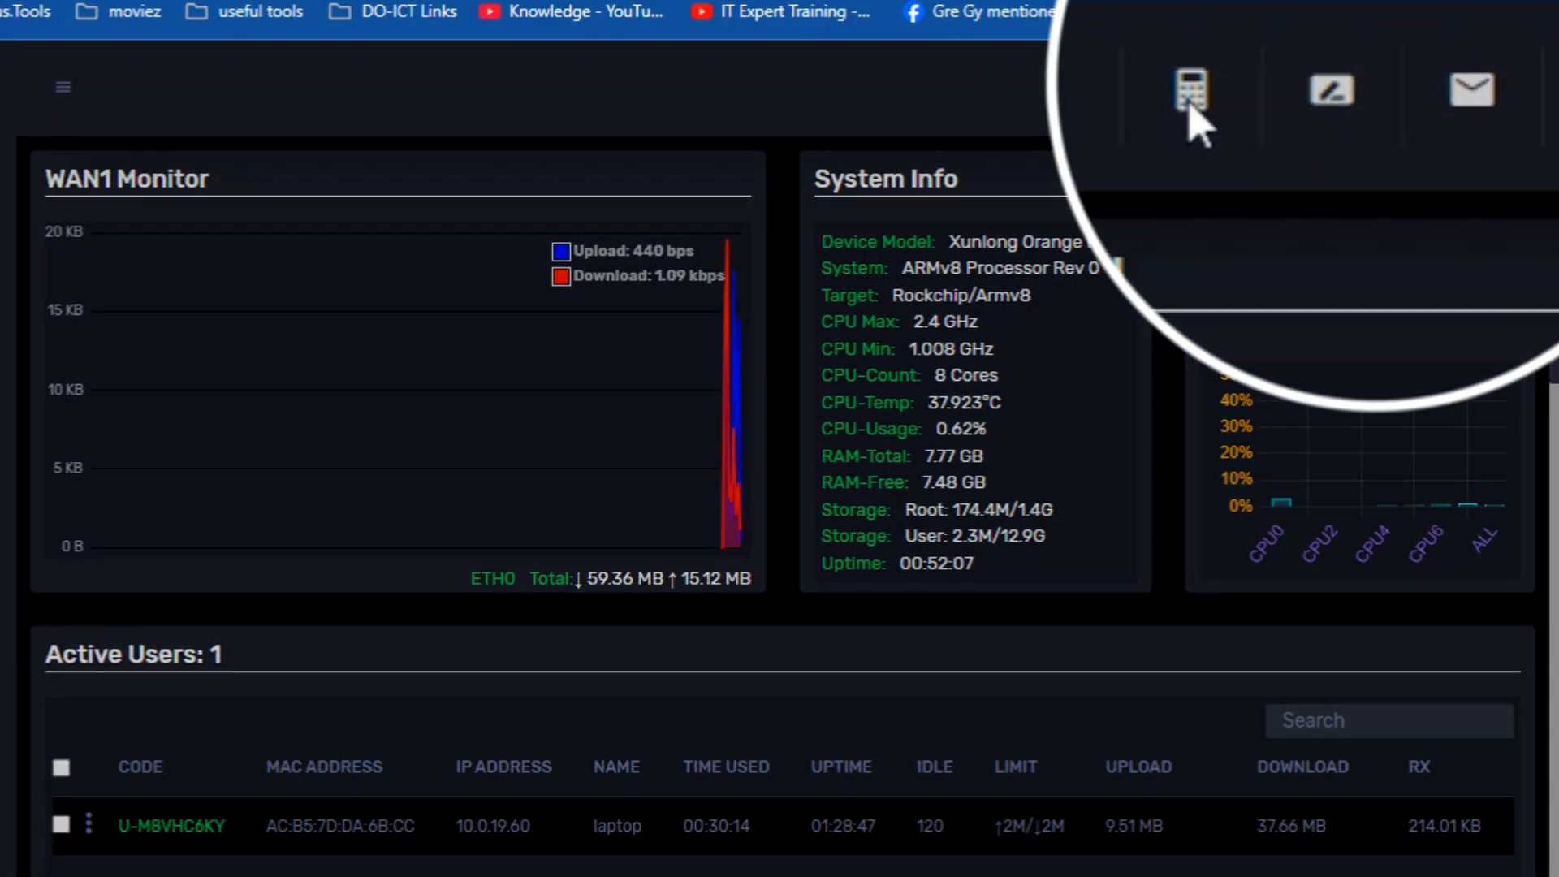
click(1284, 87)
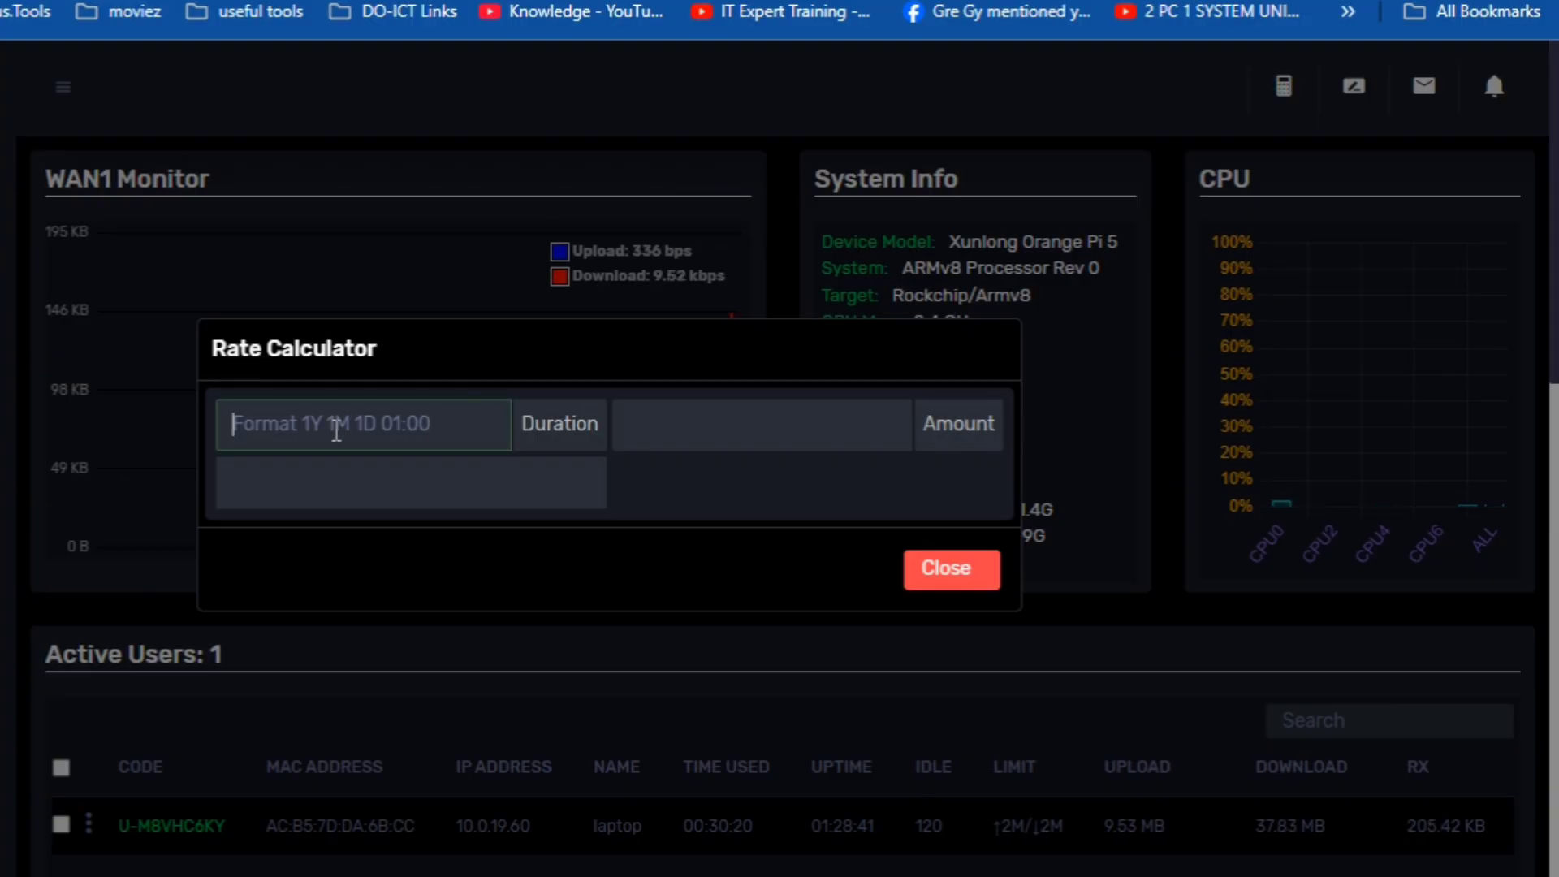
click(376, 480)
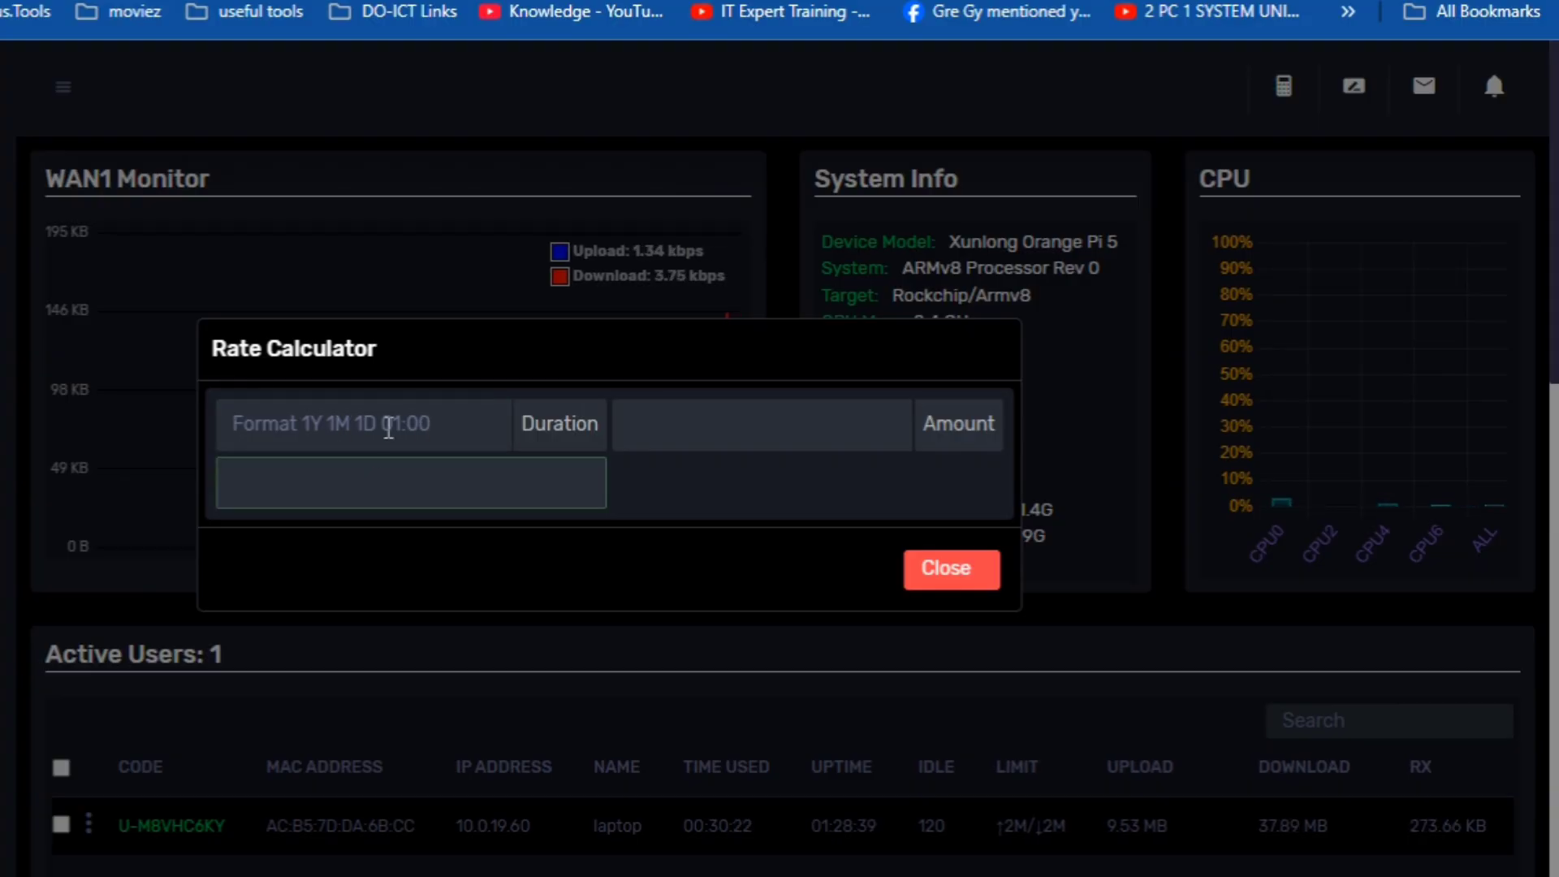
click(389, 428)
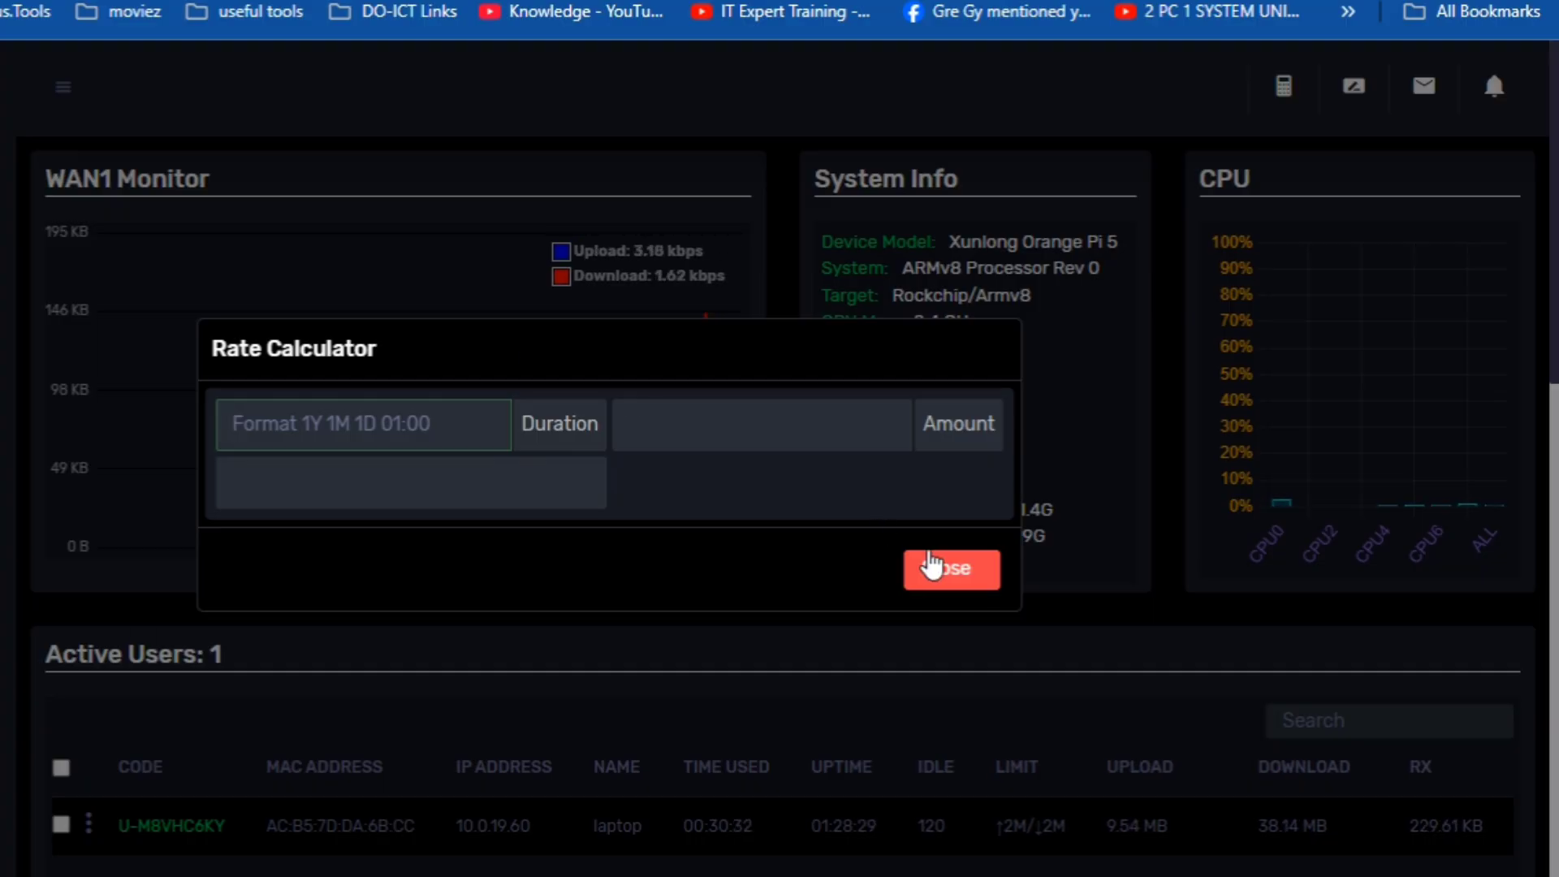
click(936, 571)
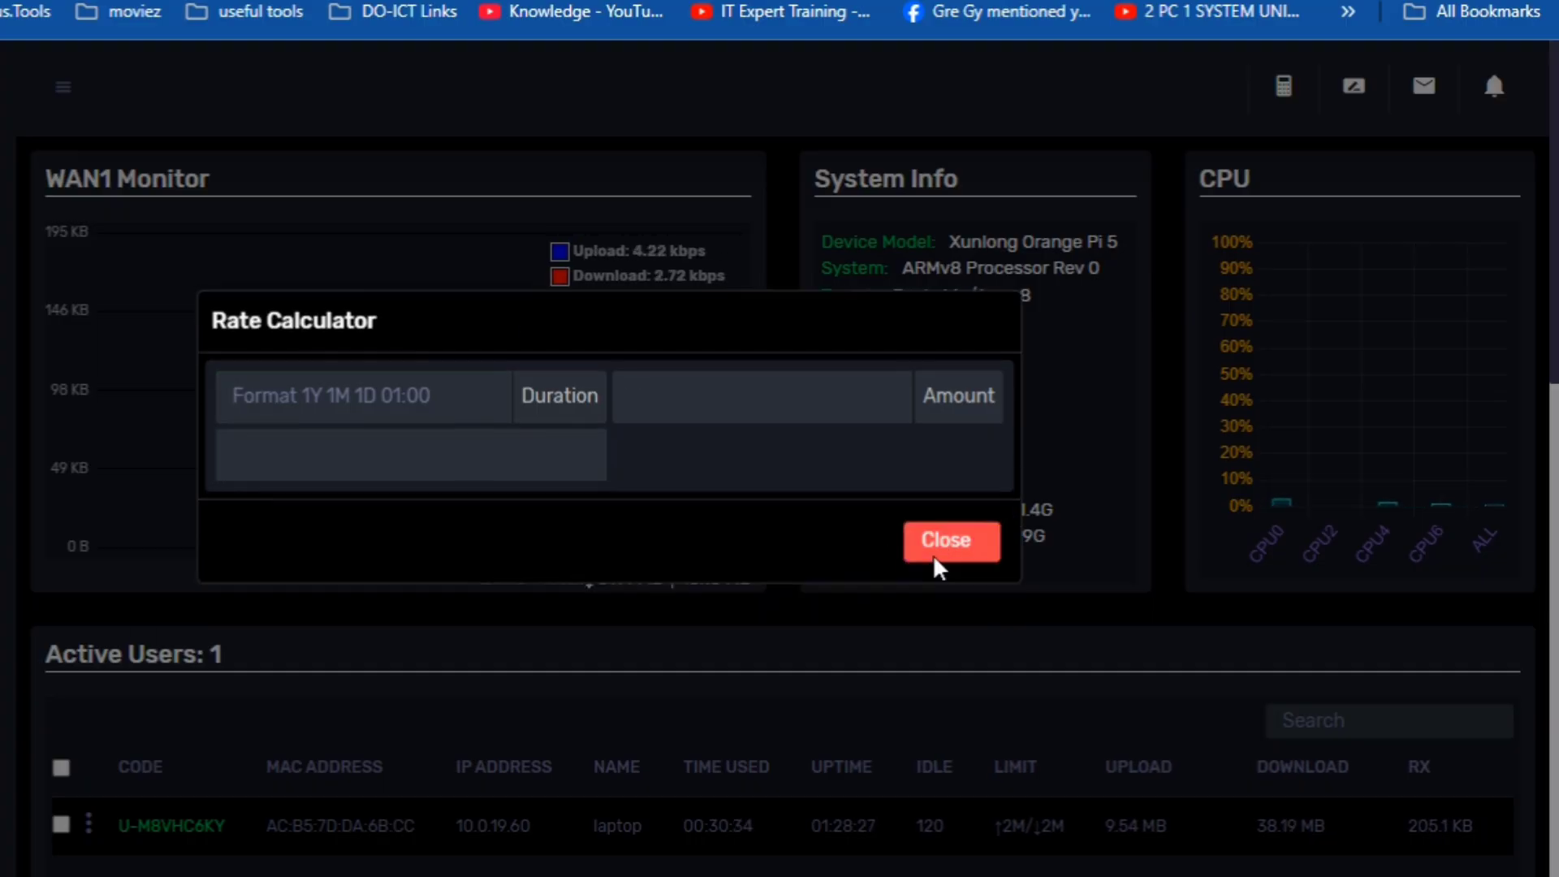
- Run ping 8.8.8.8 in the WiFi5 Terminal, check the replies, and close it
click(1353, 88)
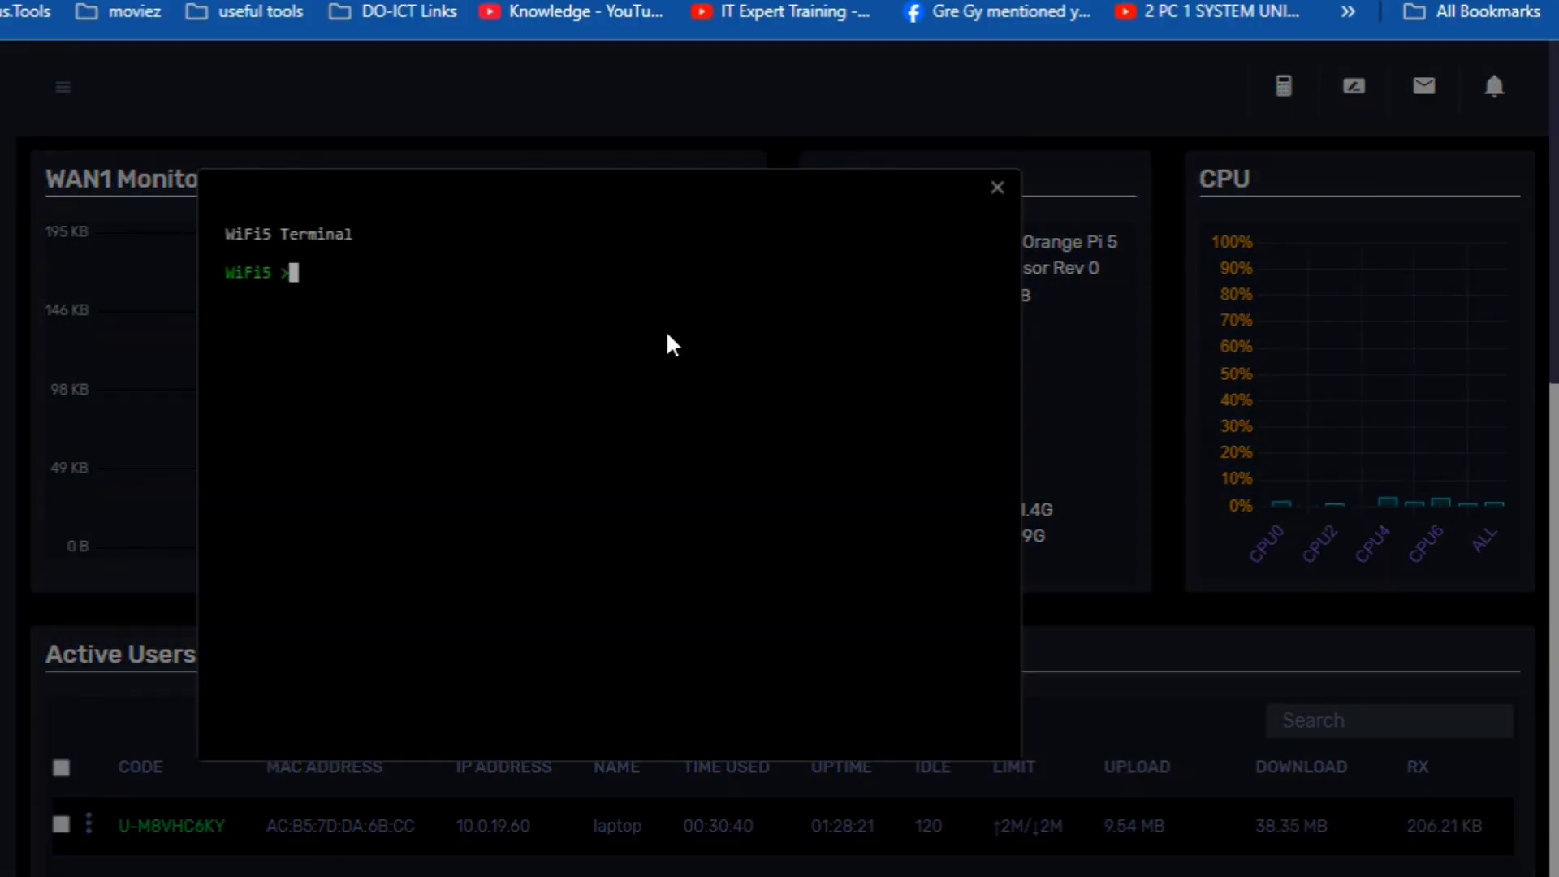
text(ping)
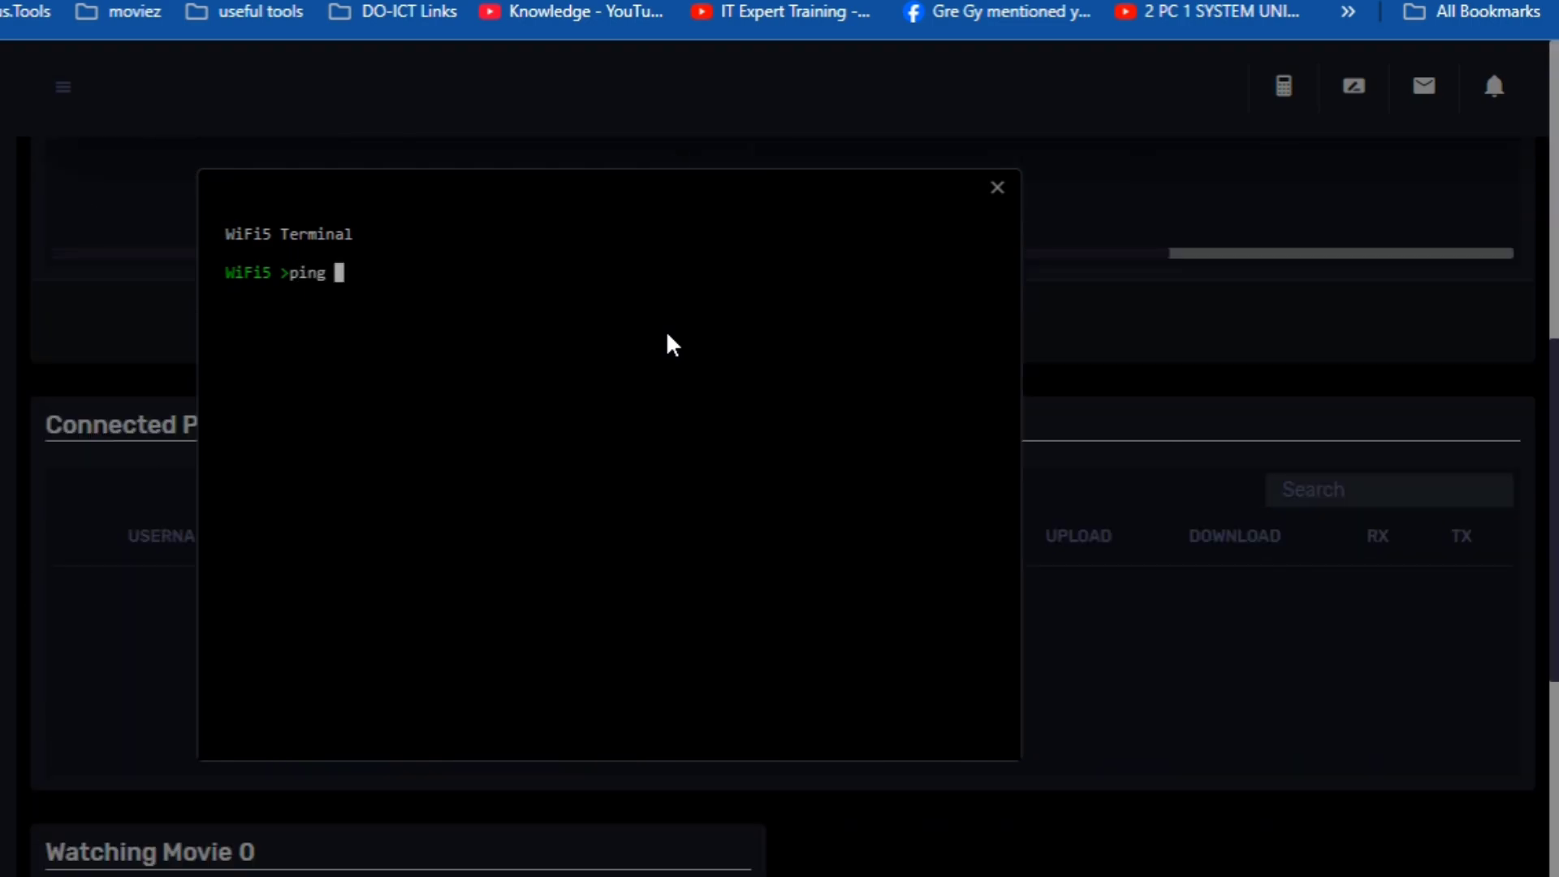
text( 8.8.8.8)
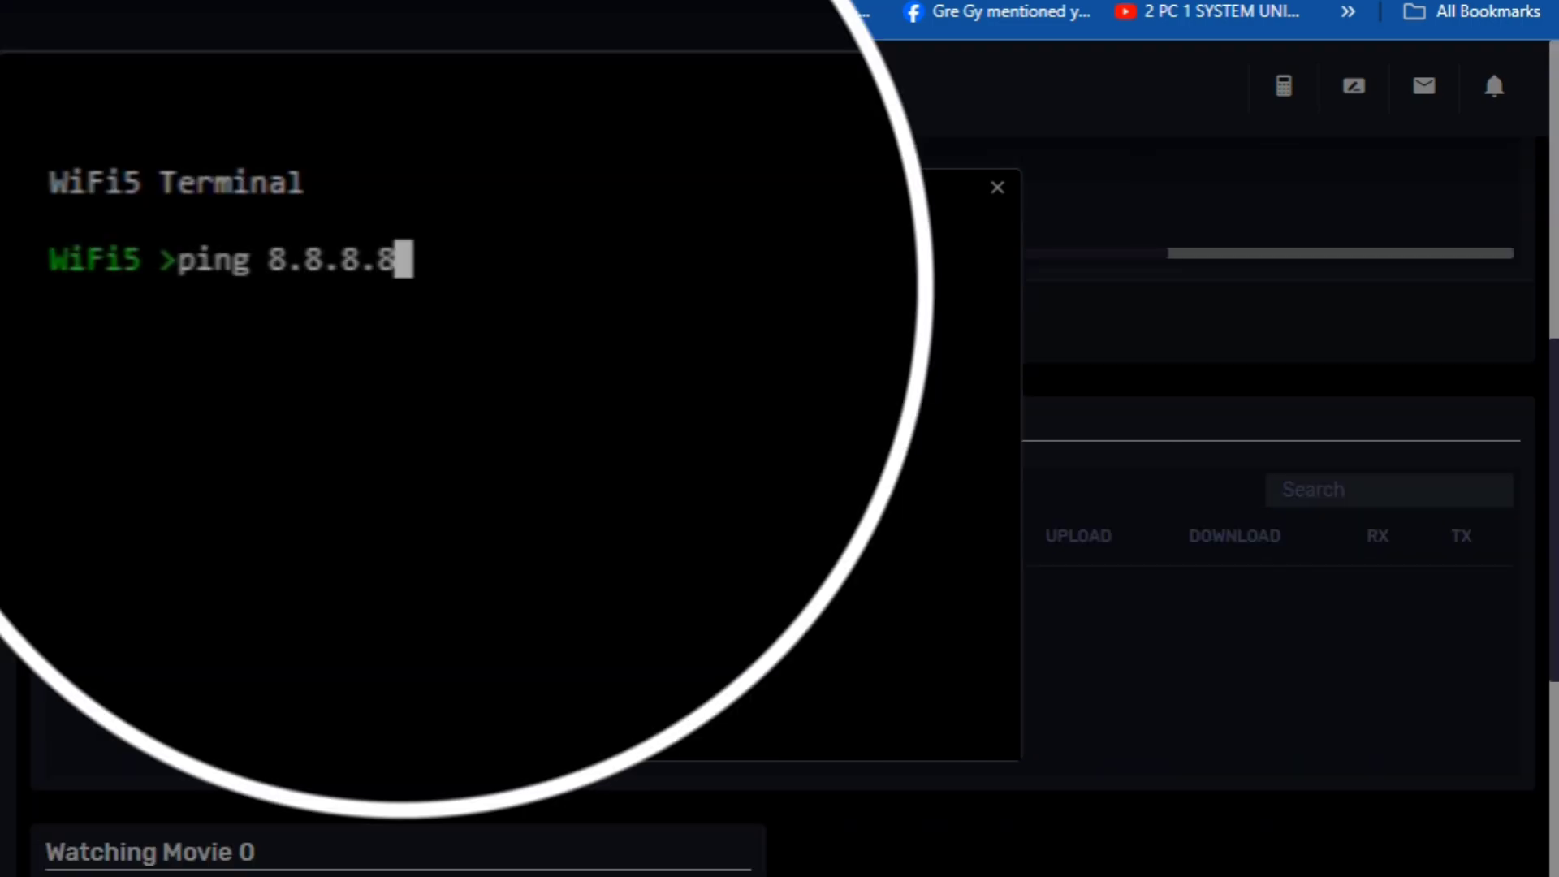
key(Return)
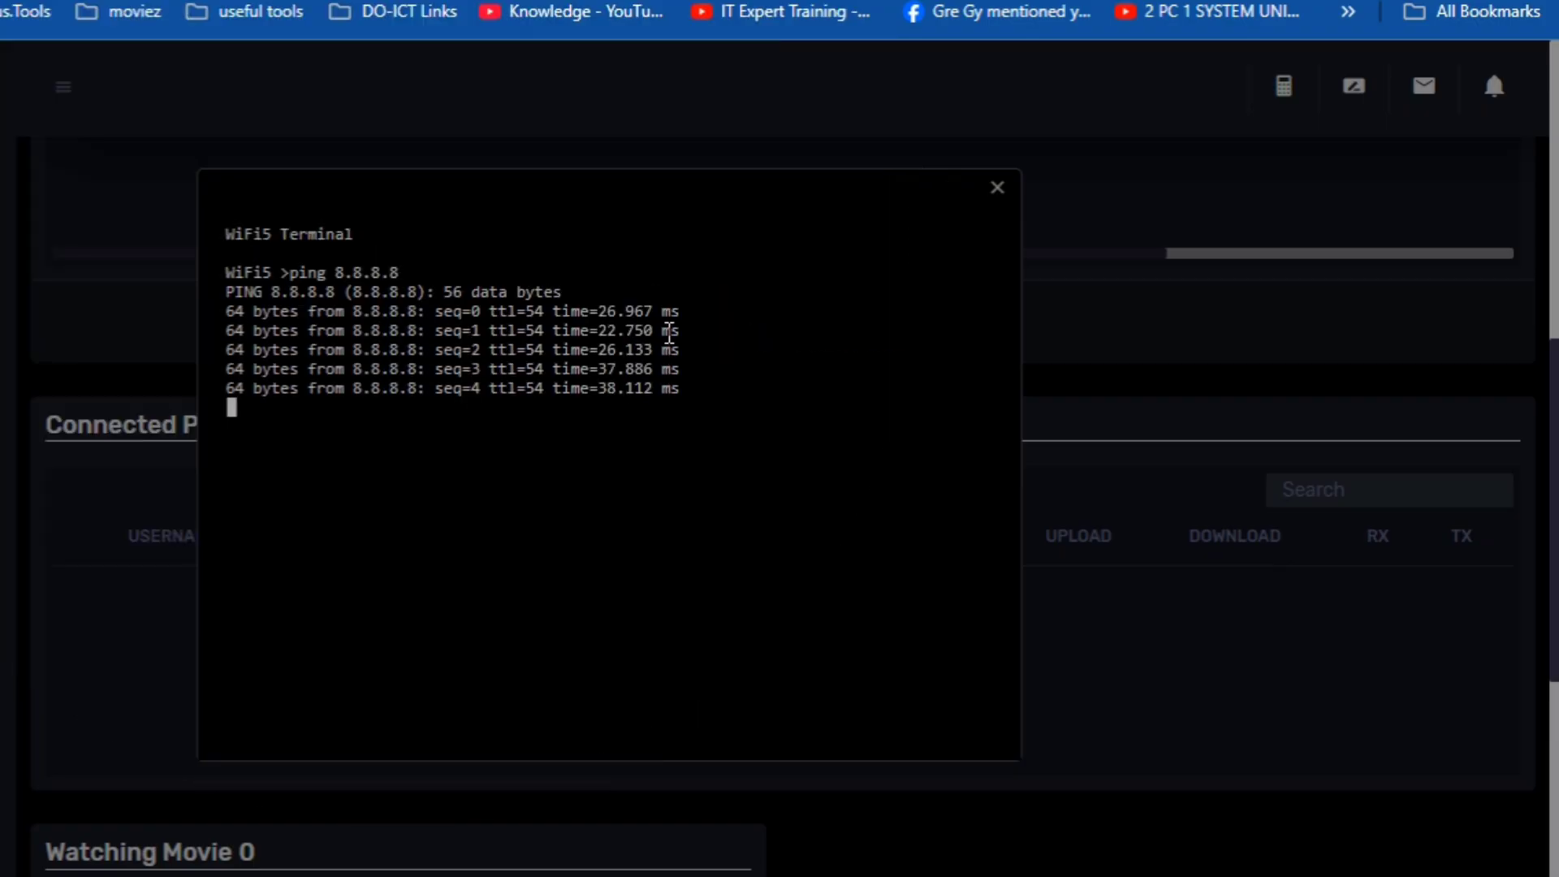
click(999, 189)
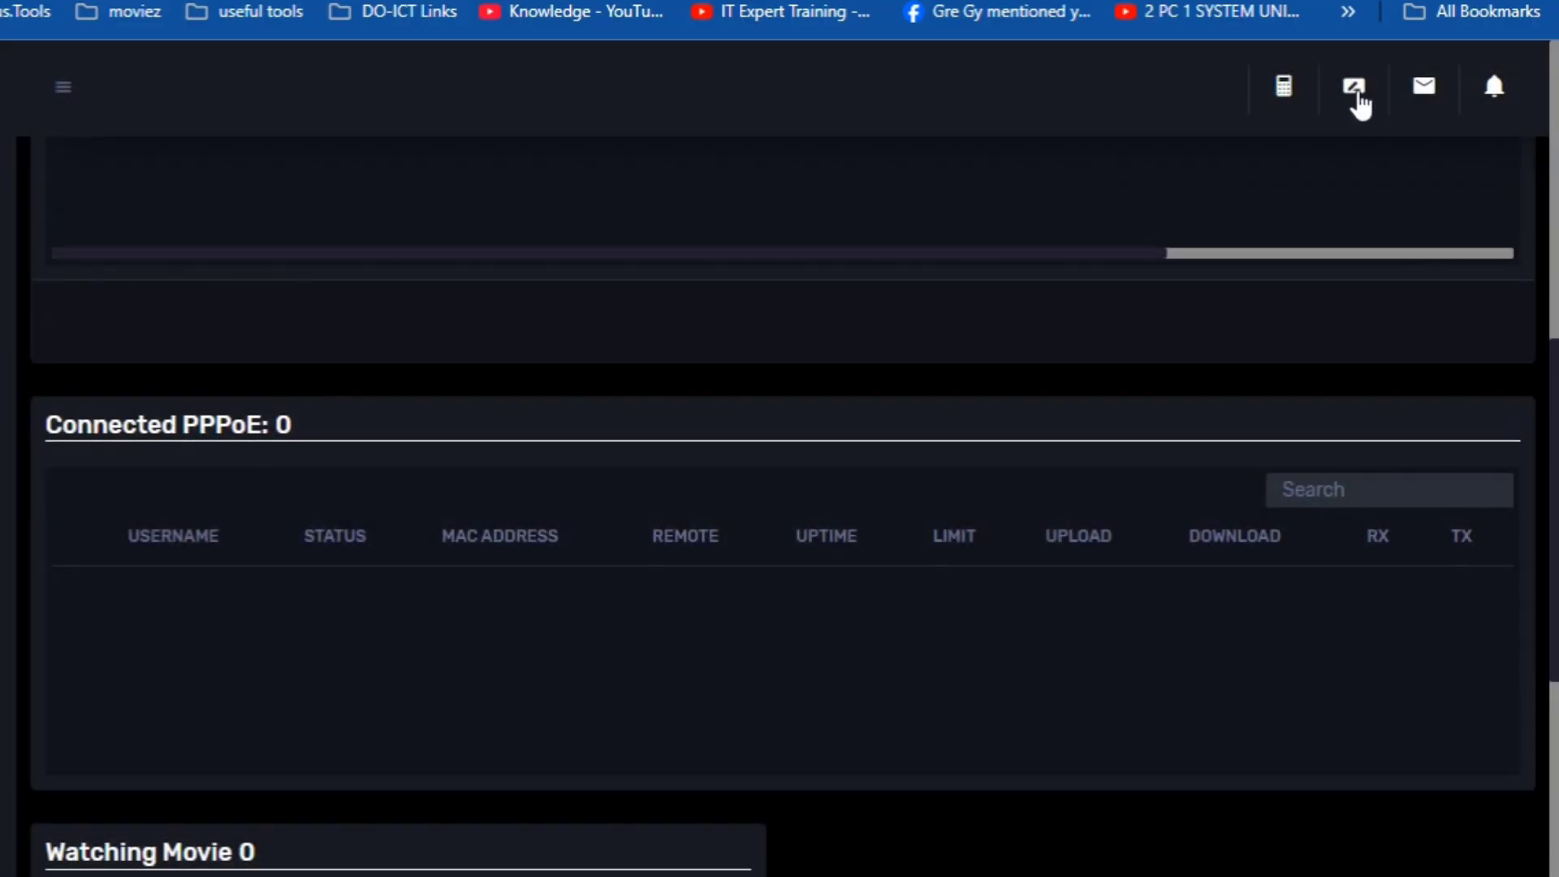
click(1353, 86)
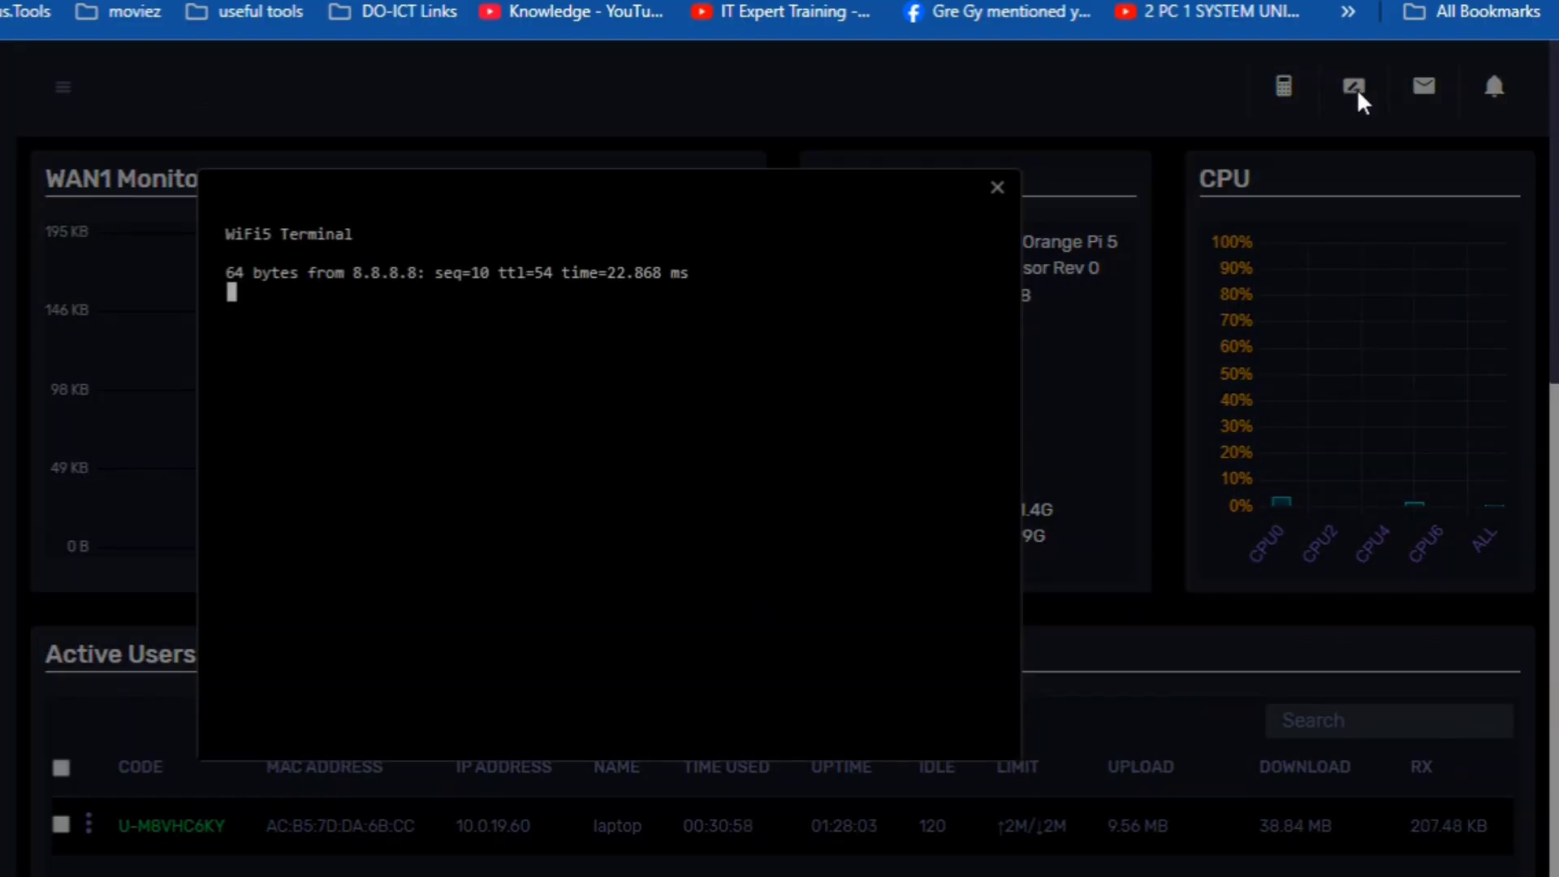
click(997, 189)
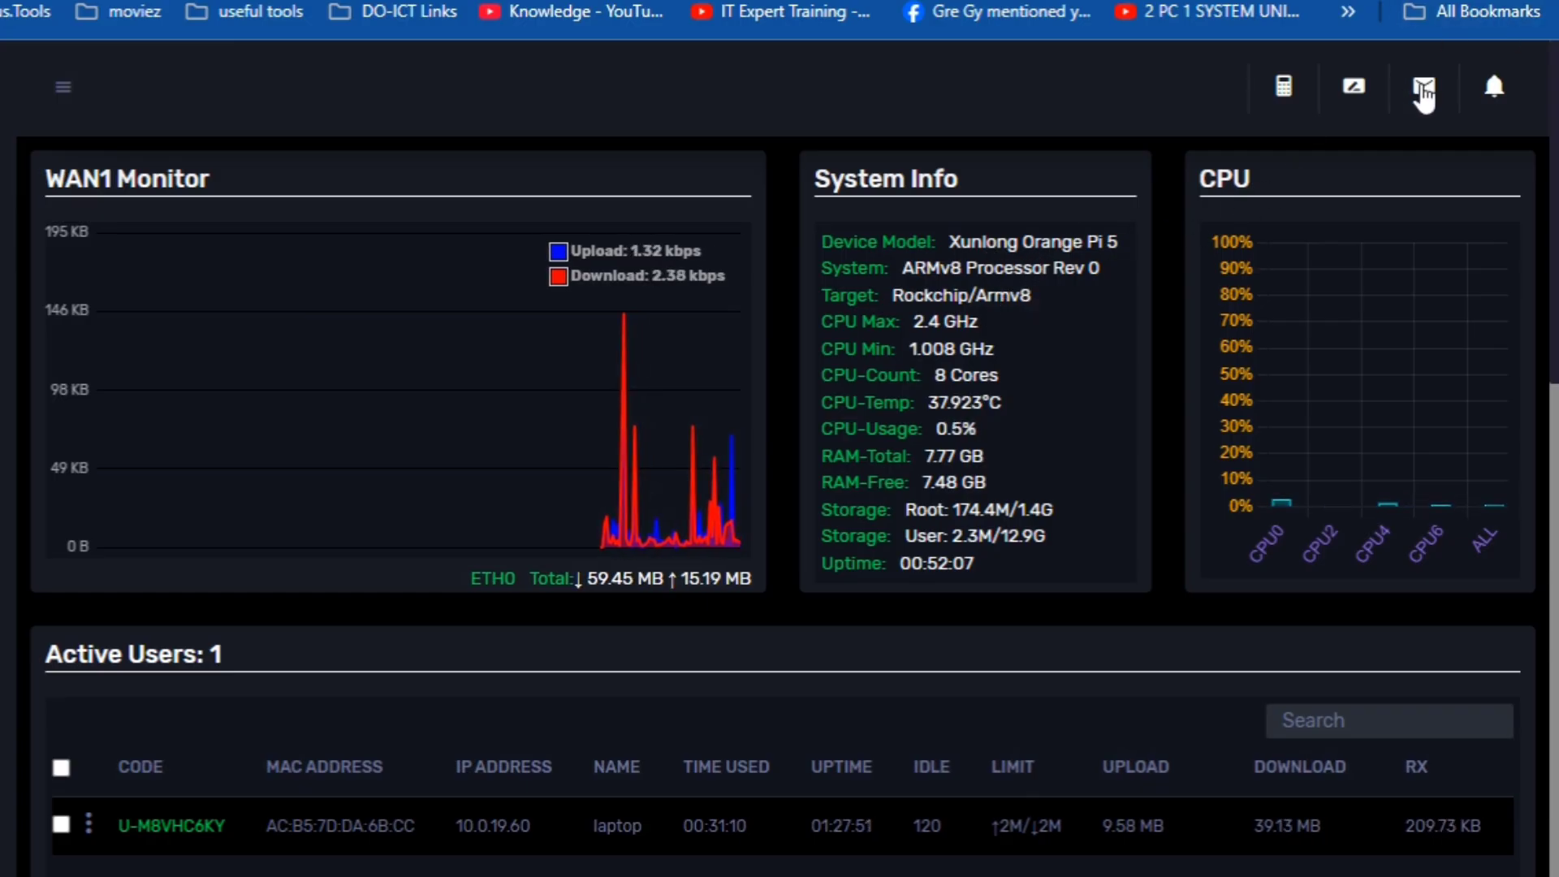
- Show the Chat page with its auto-reply settings, then the Notifications list
click(1424, 89)
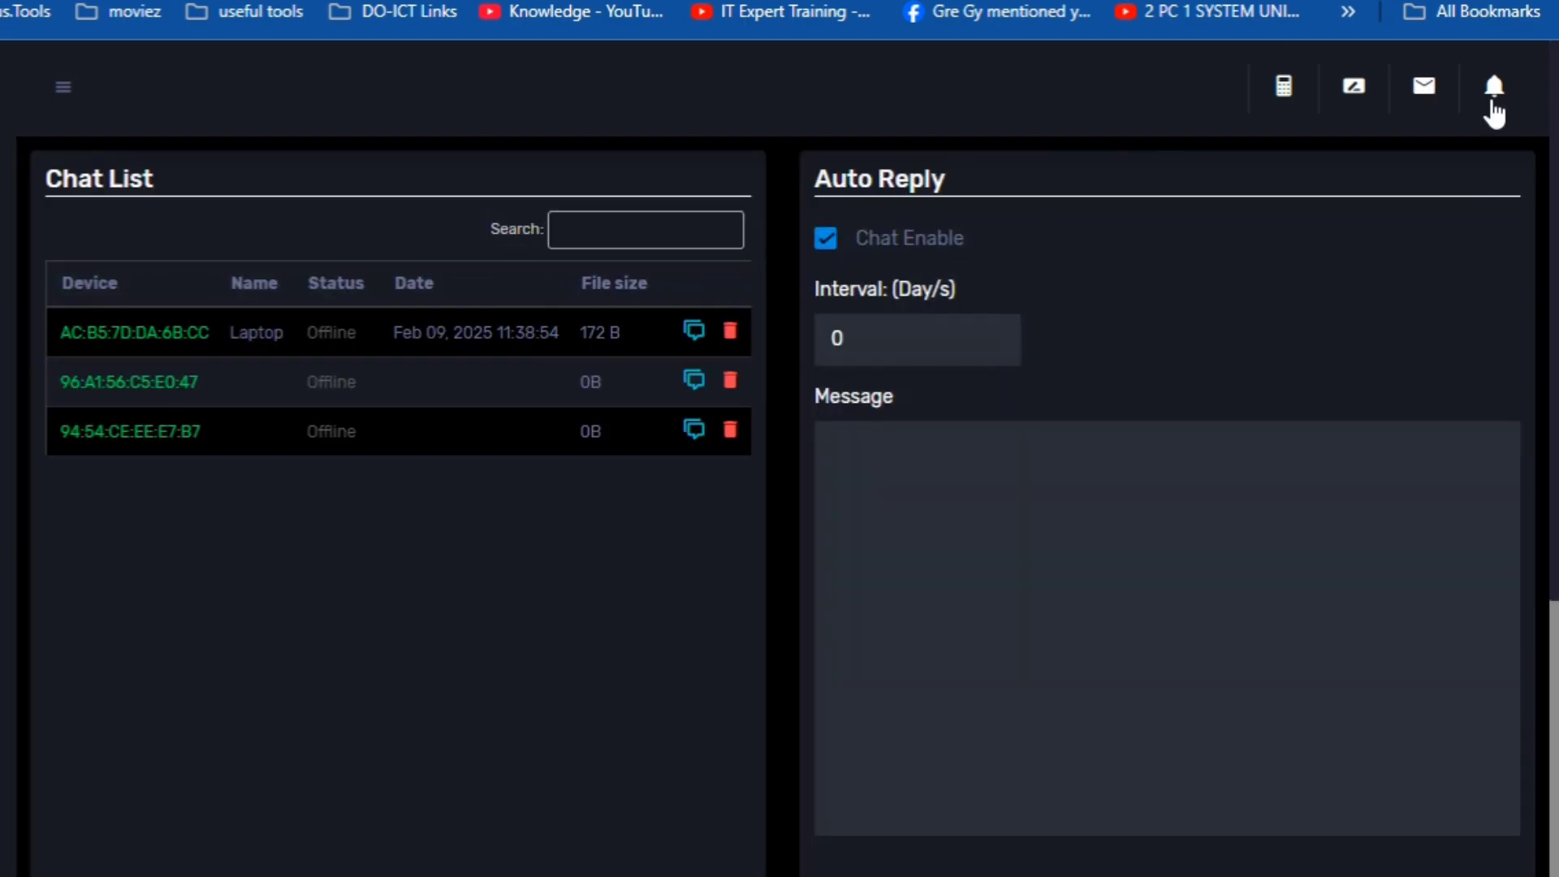
click(1493, 97)
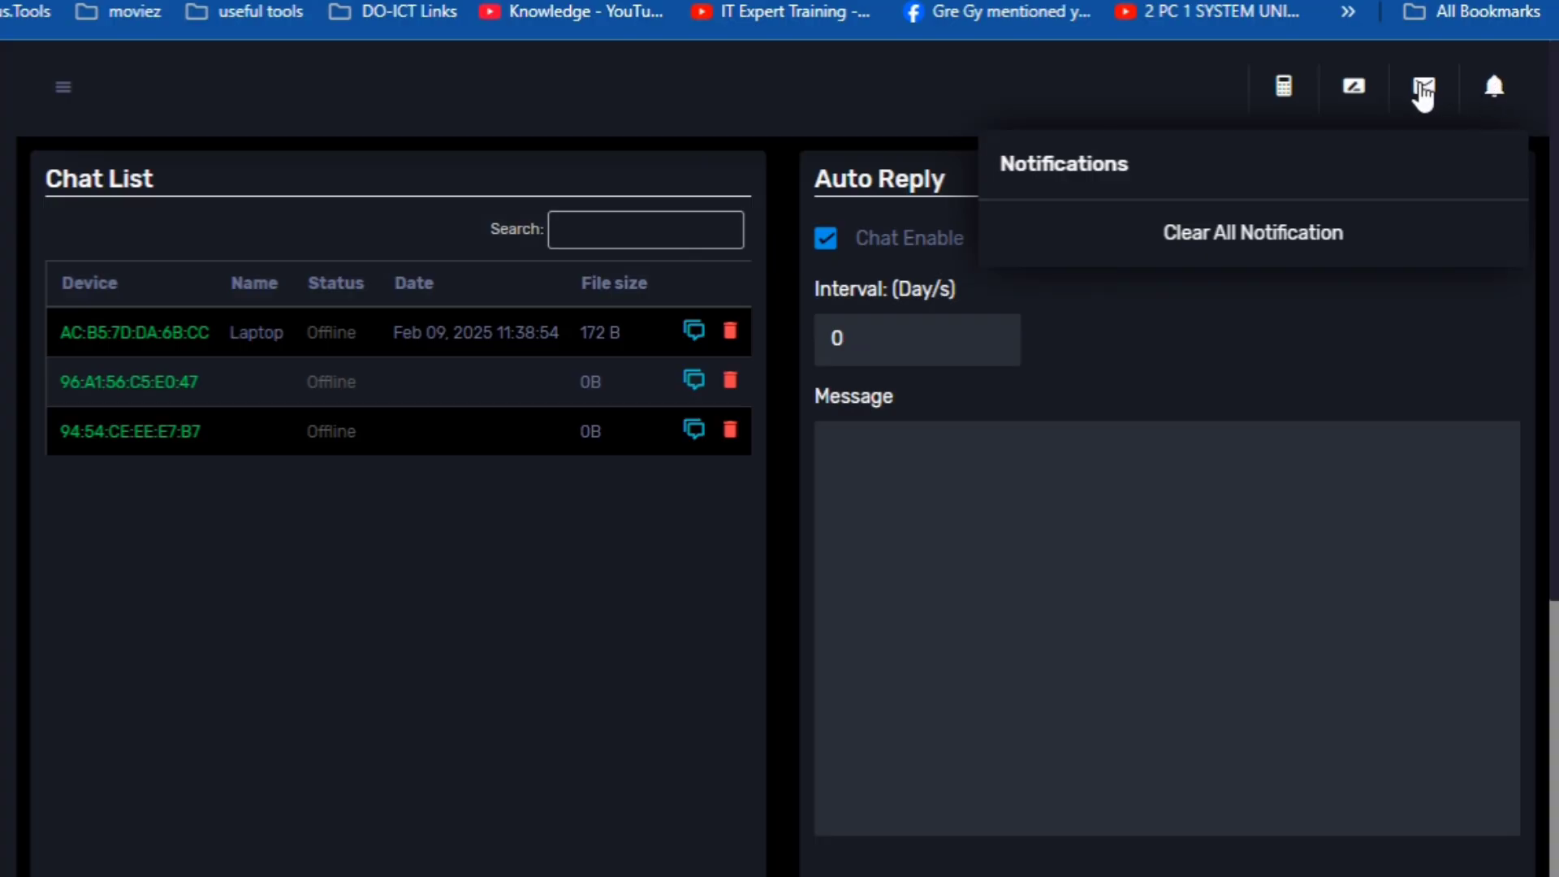
- Close the notifications list and reload the Chat page showing three offline devices
click(1360, 91)
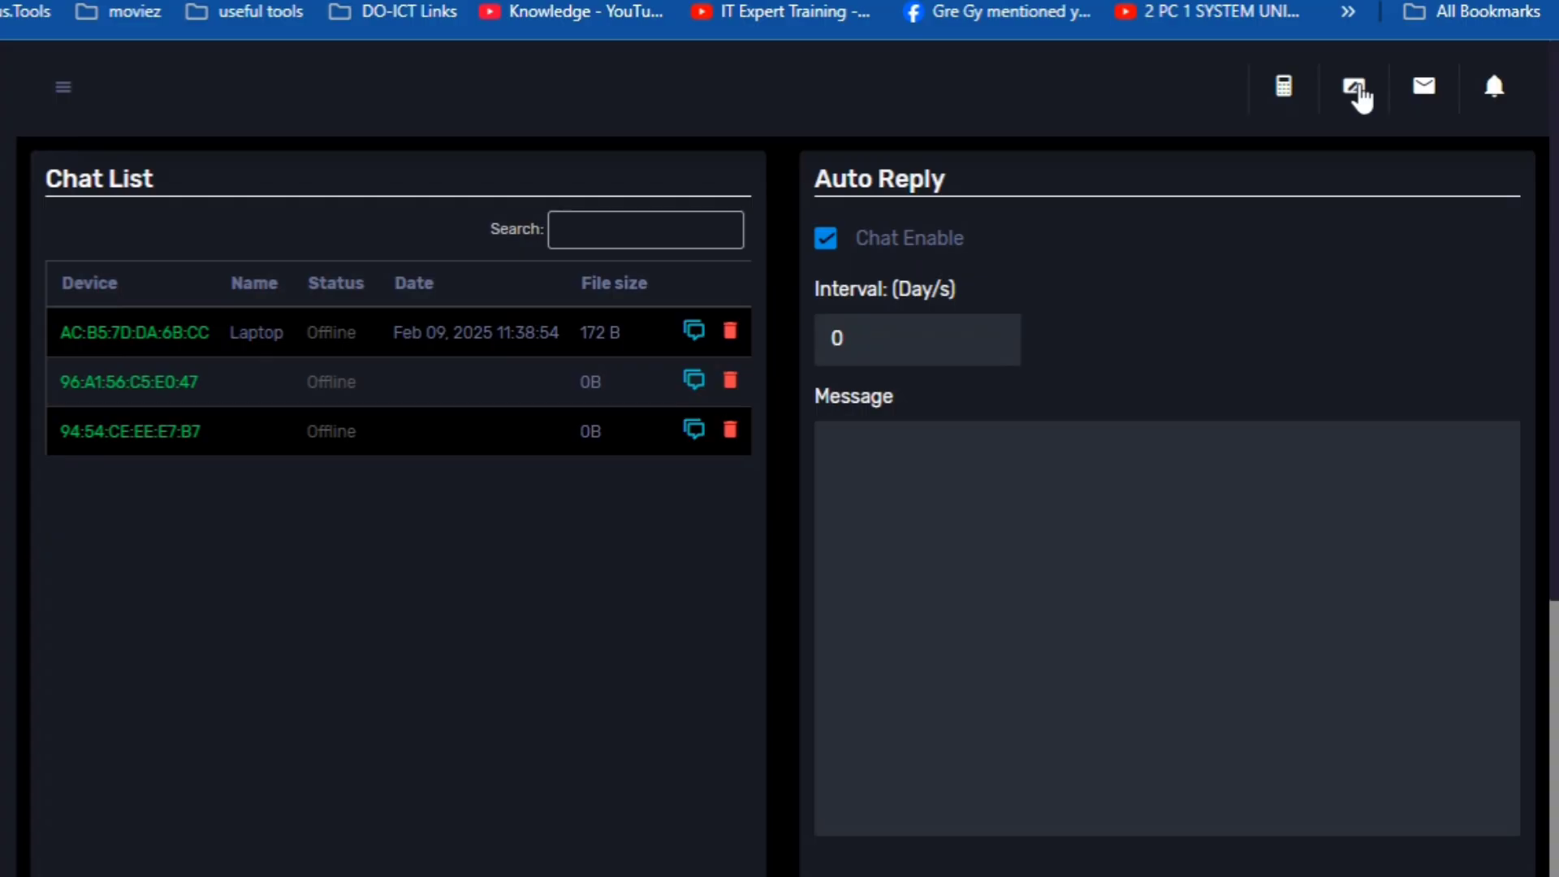
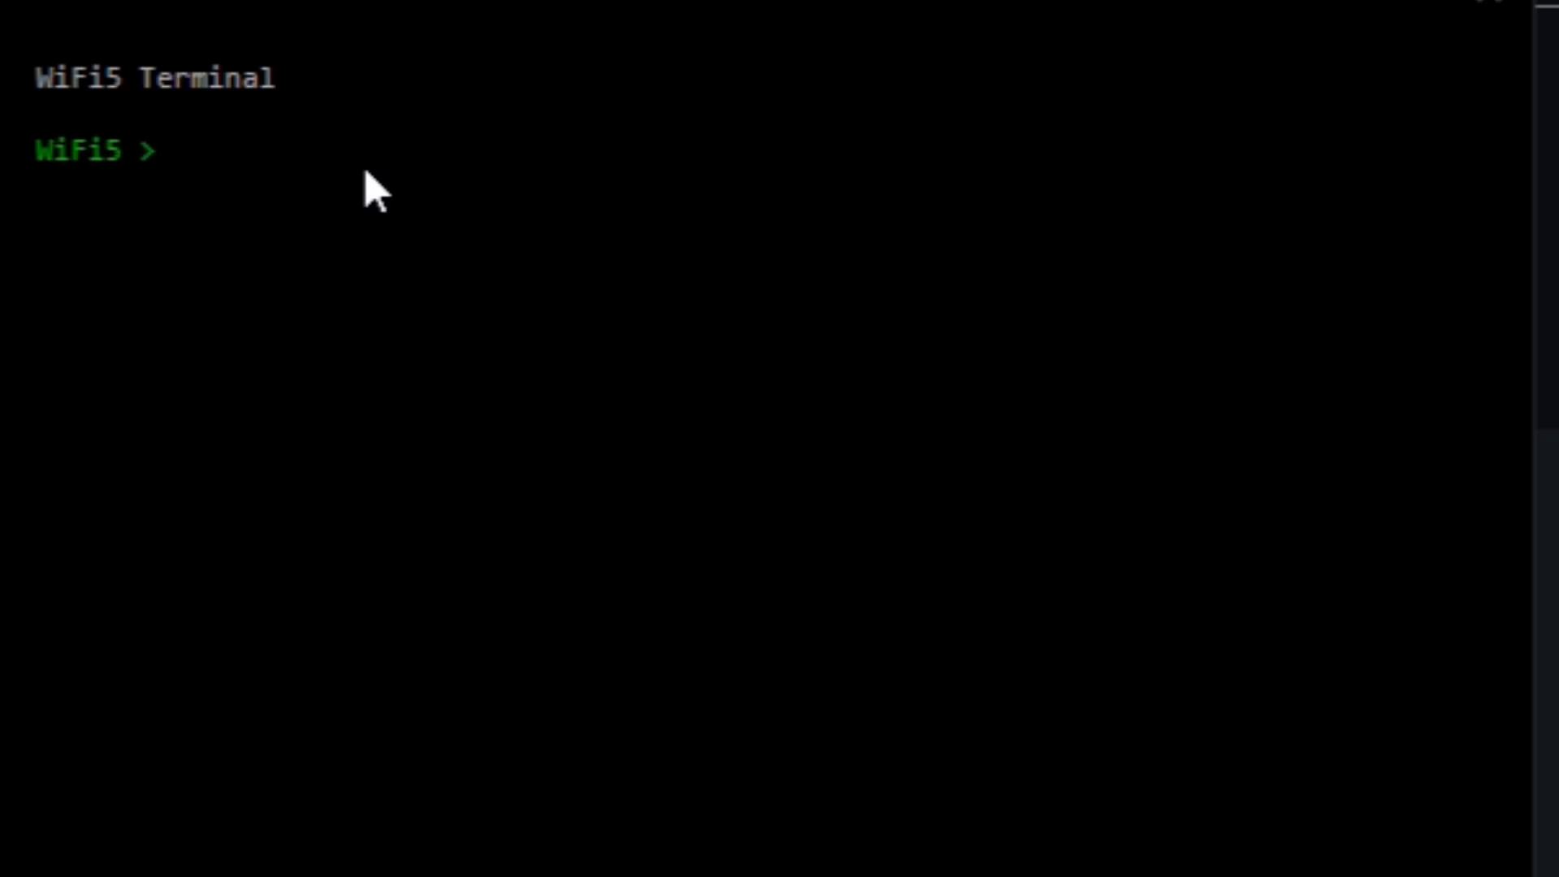
- Run flash-spi-opi5 in the WiFi5 Terminal to write the SPI loader to the board
text(flash)
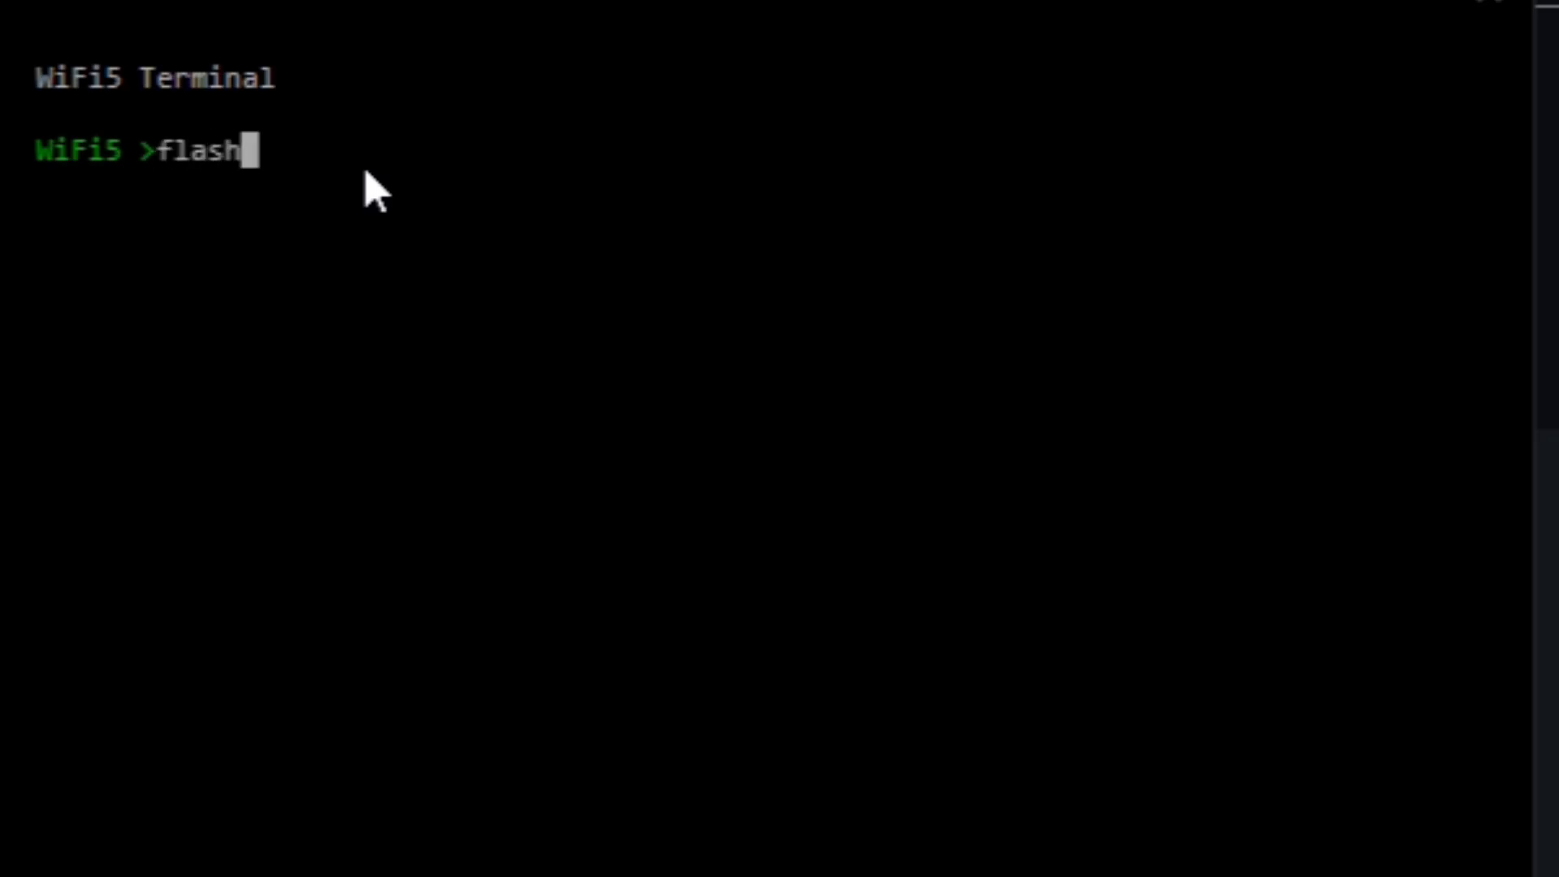
text(-spi)
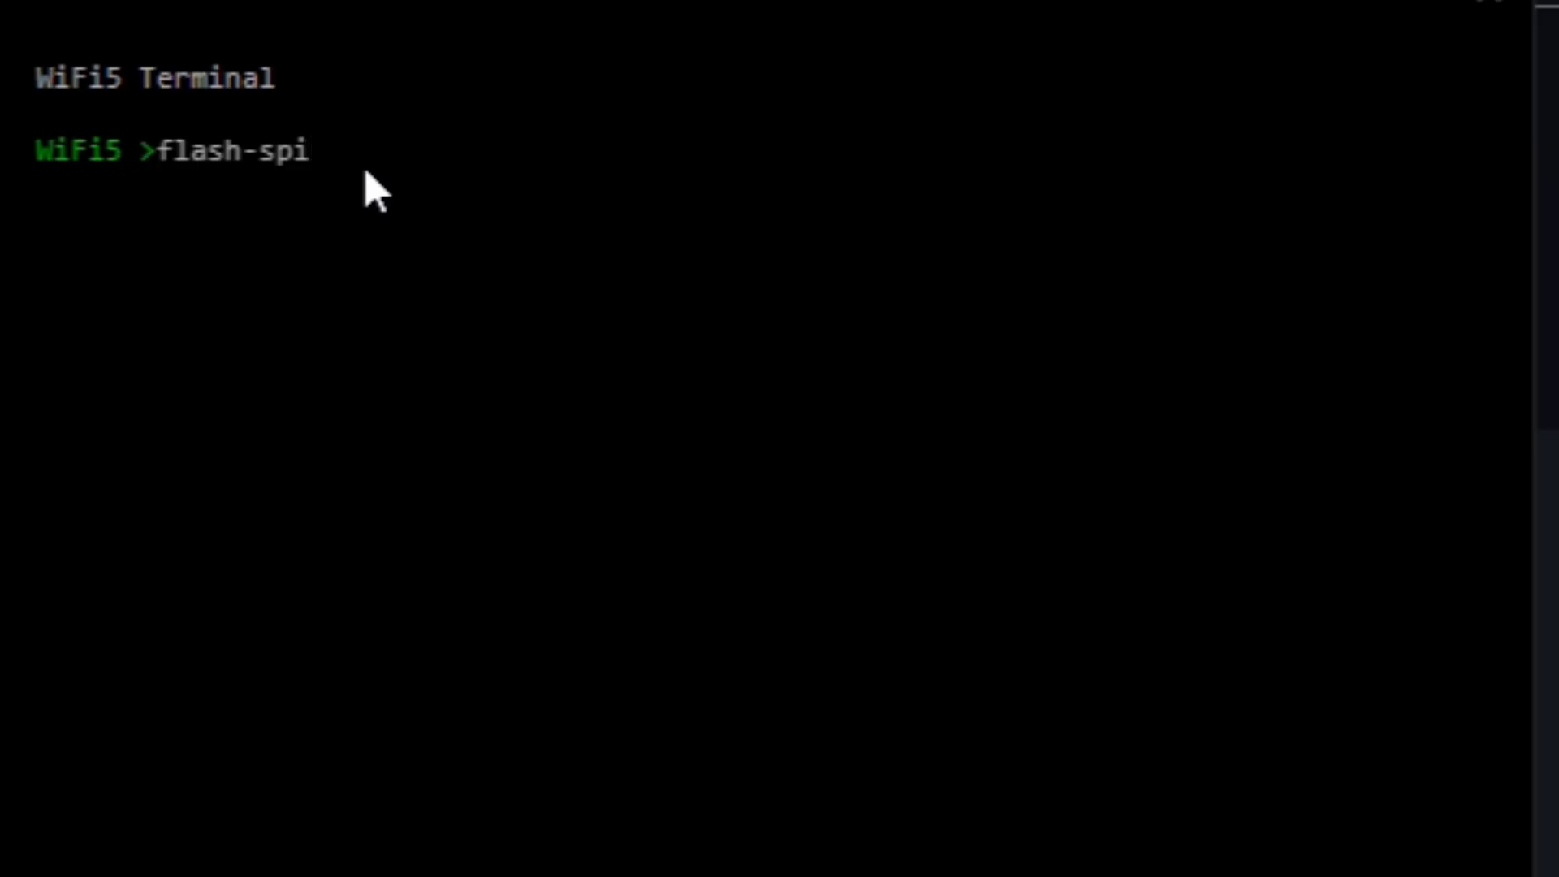
text(-opi5)
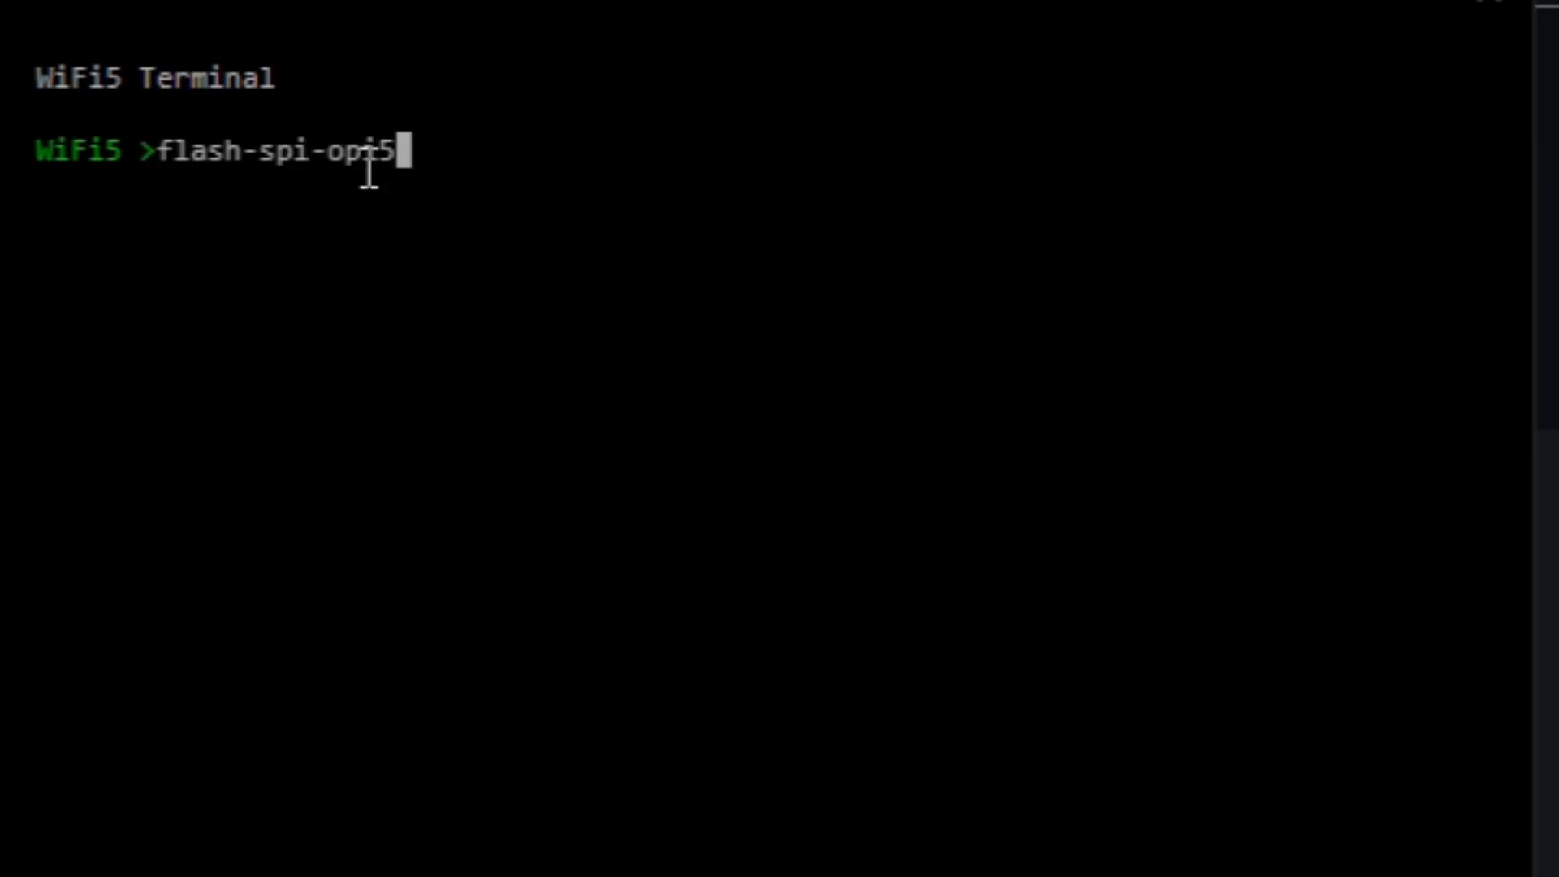
key(Return)
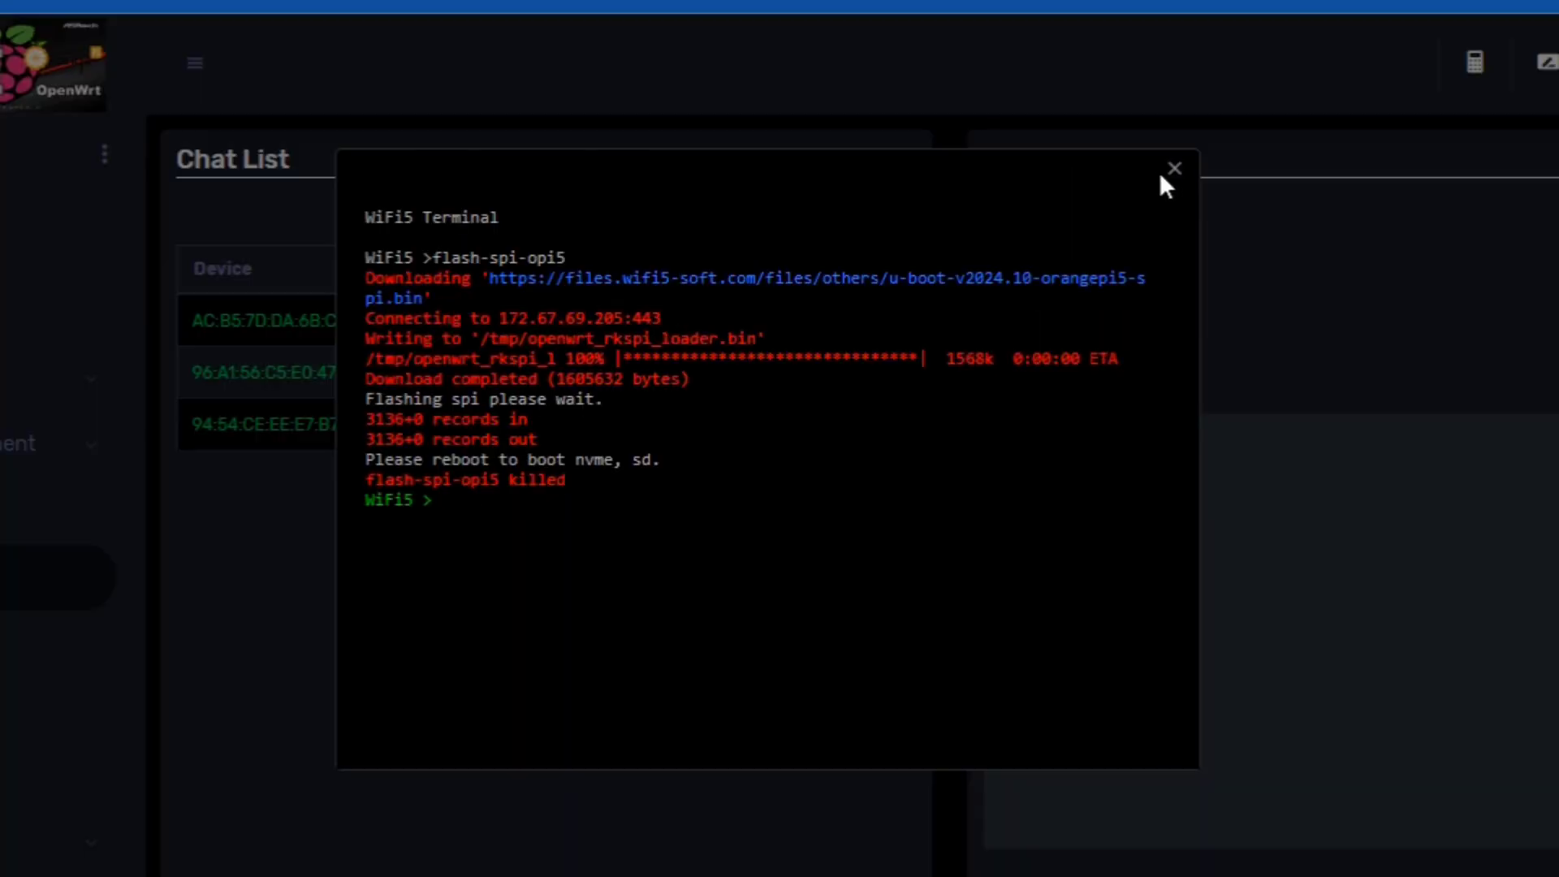
- After the flash finishes with 3136 records out, close the terminal to reveal Chat List and Auto Reply
click(1174, 170)
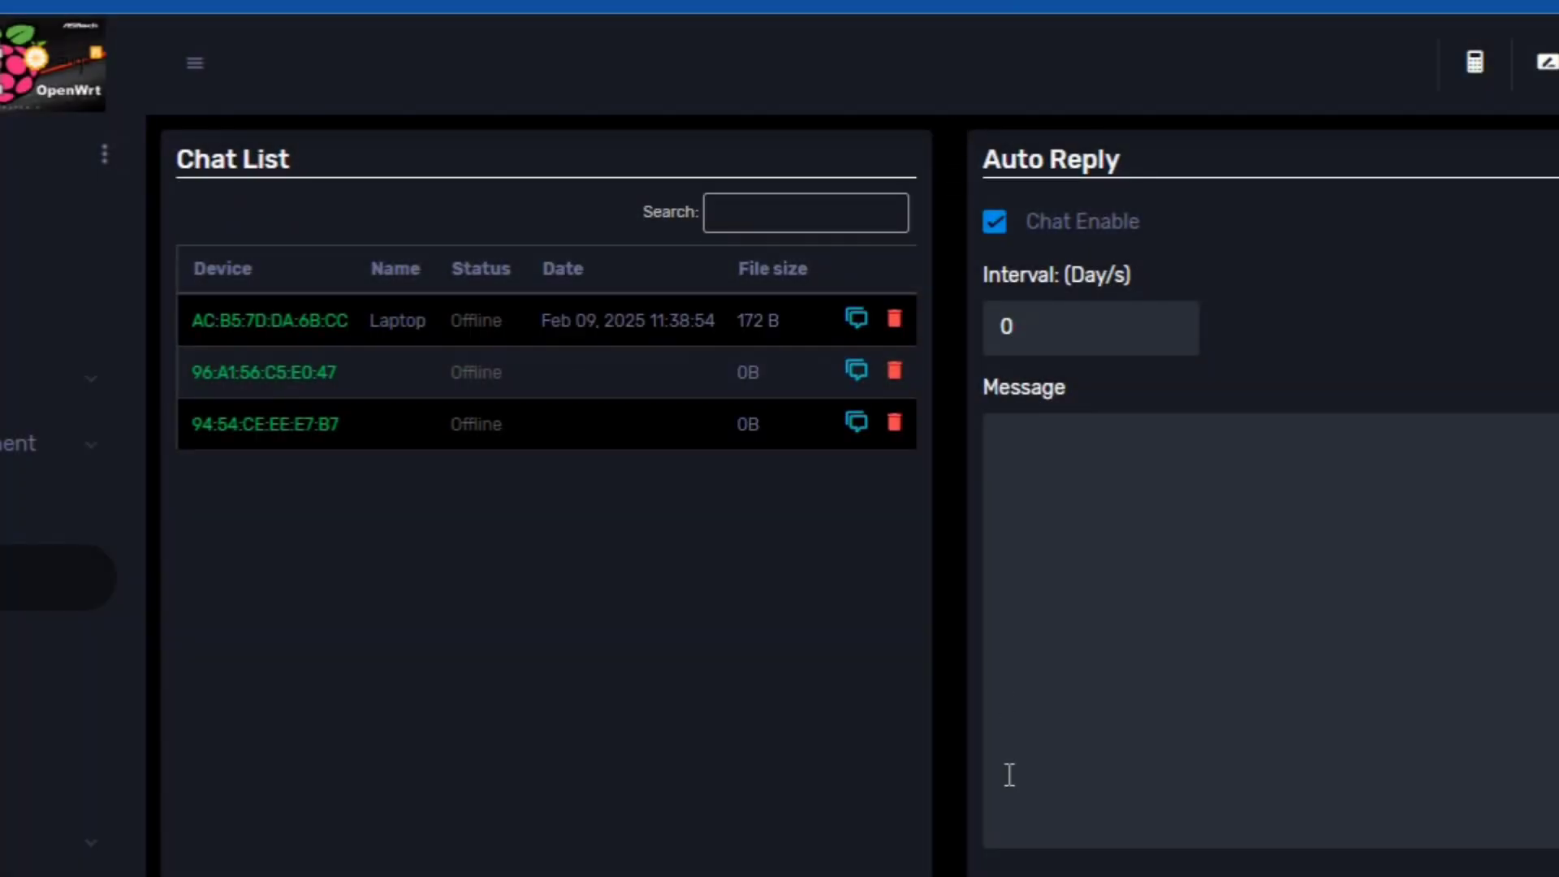